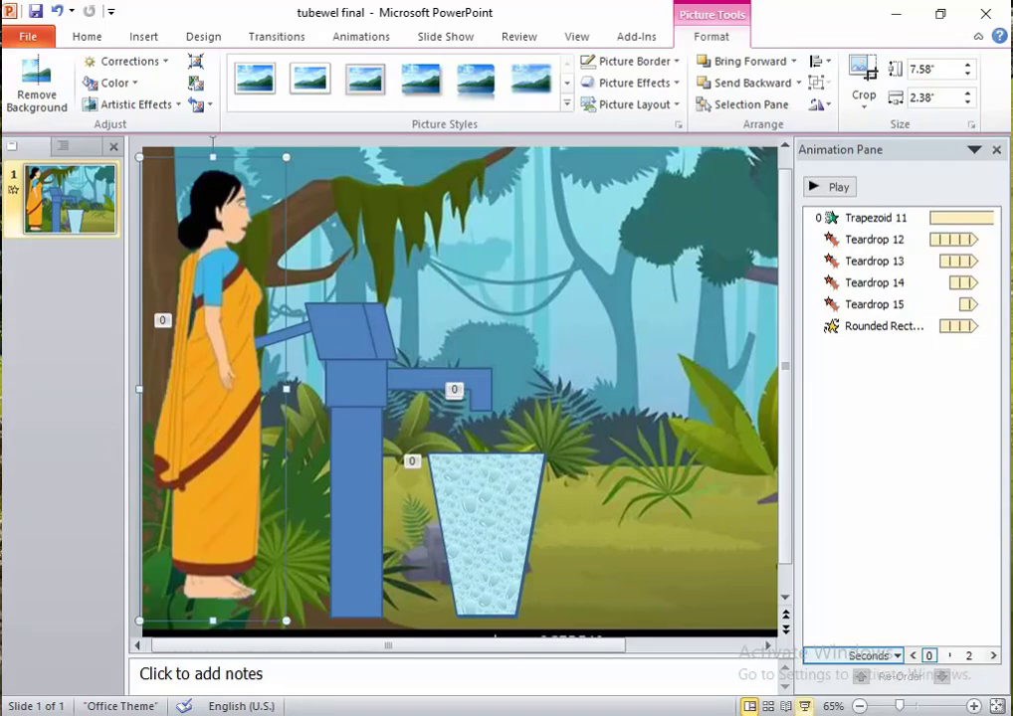
Preview the finished tubewell water-filling animation as a slide show
click(785, 706)
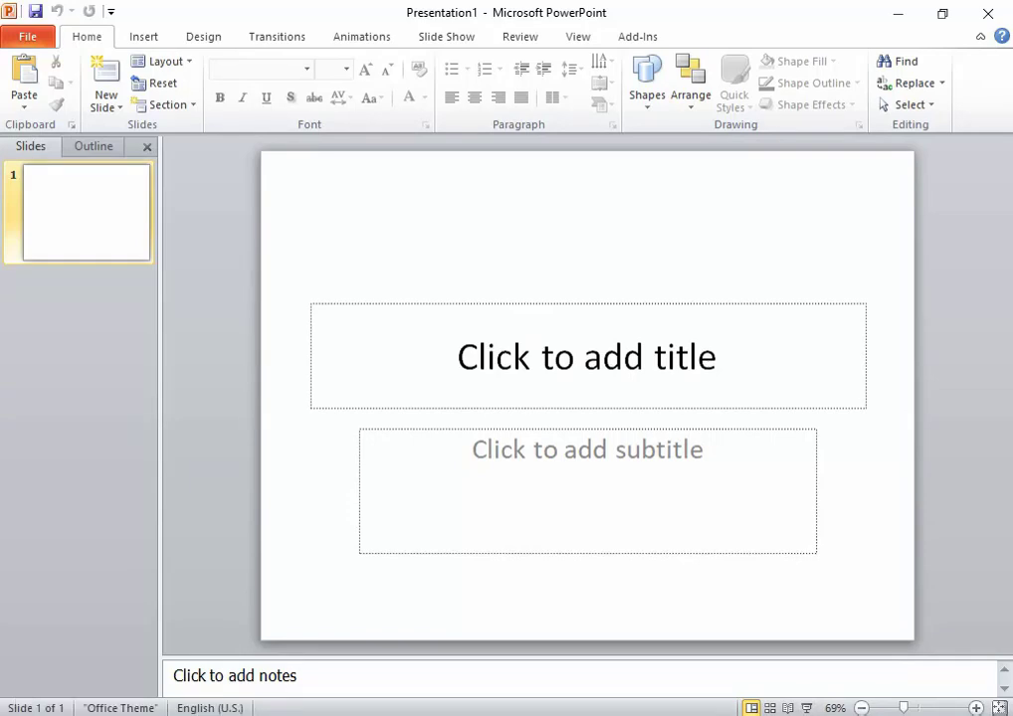
Delete the title placeholder and then the subtitle placeholder from slide 1
click(587, 355)
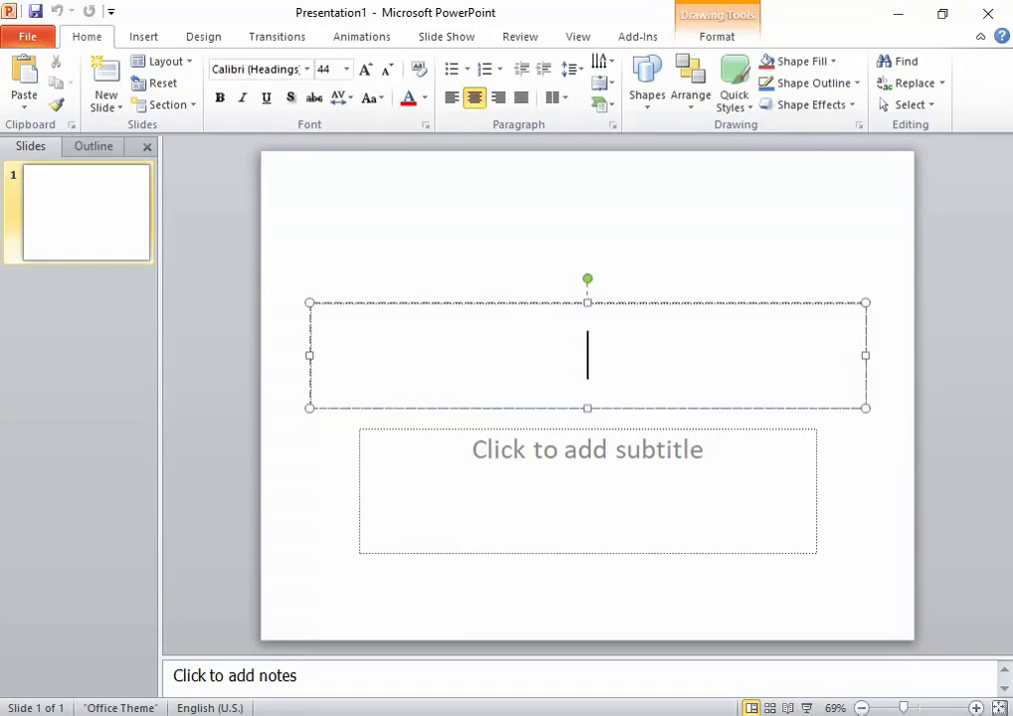
key(Escape)
key(Delete)
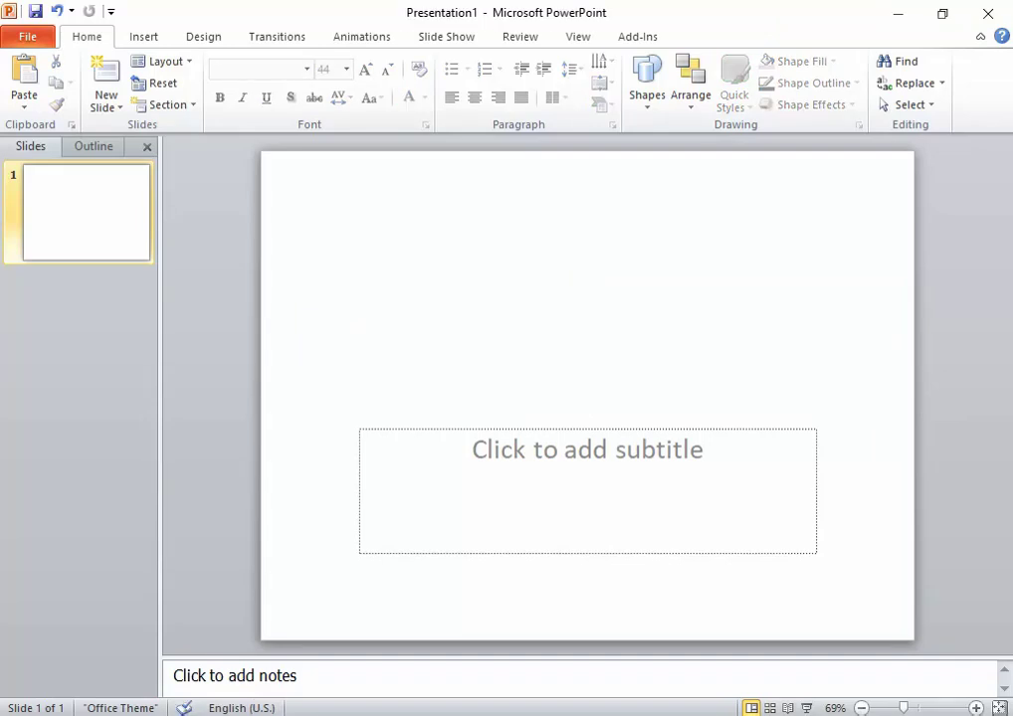
key(Tab)
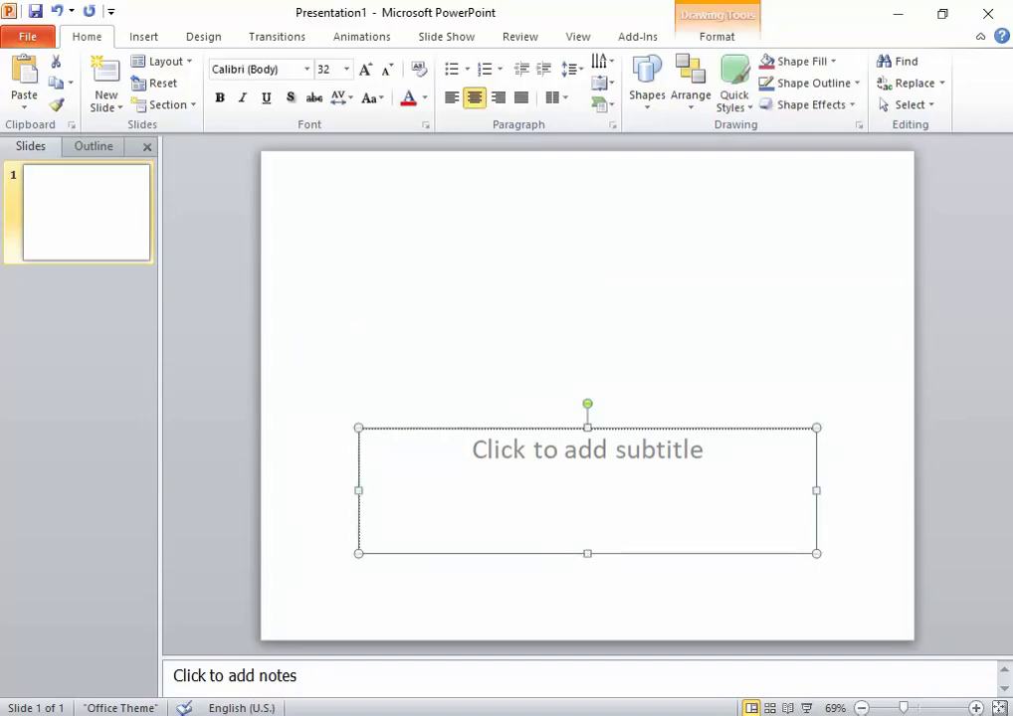
key(Delete)
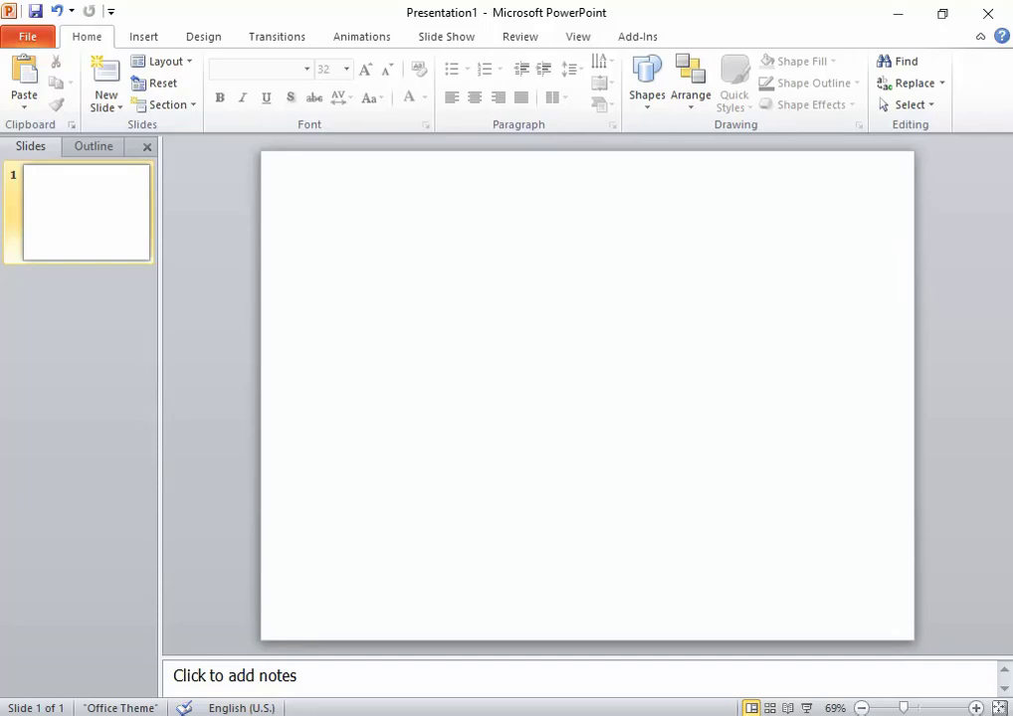
Give the background a gradient fill with blue, yellow and light green stops, applied to all slides
right_click(536, 304)
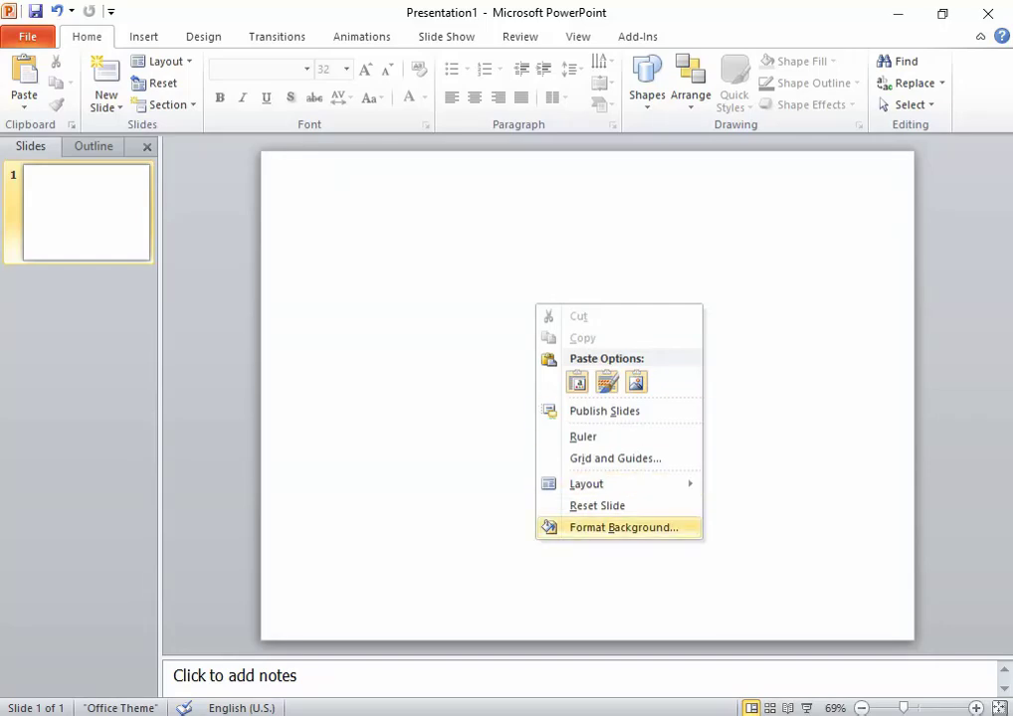
key(Return)
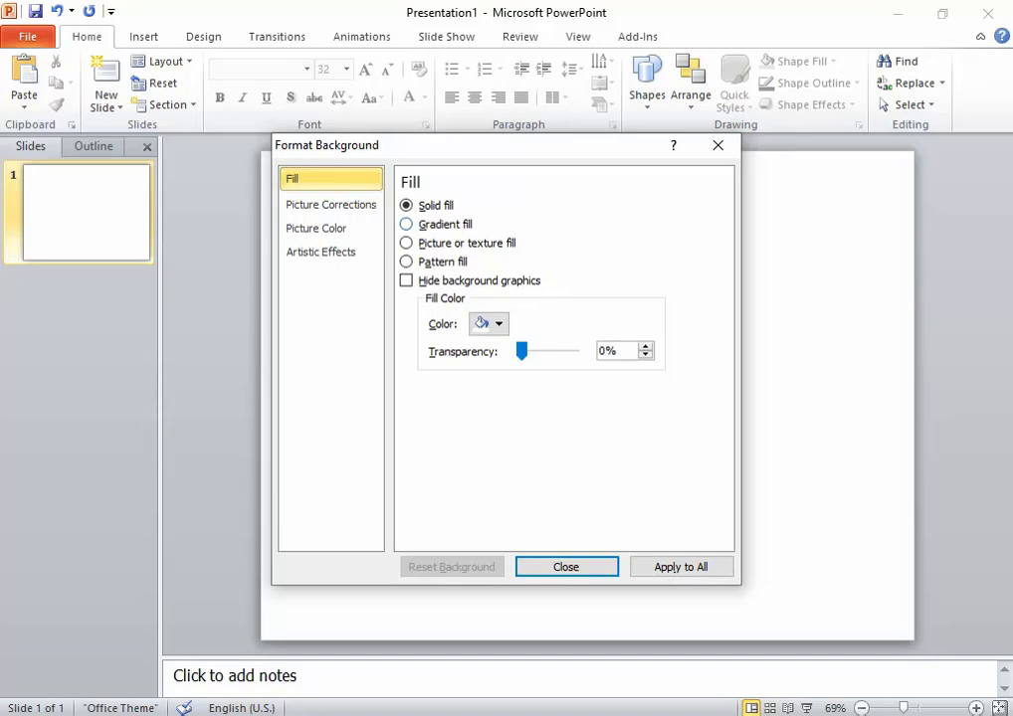
key(alt+g)
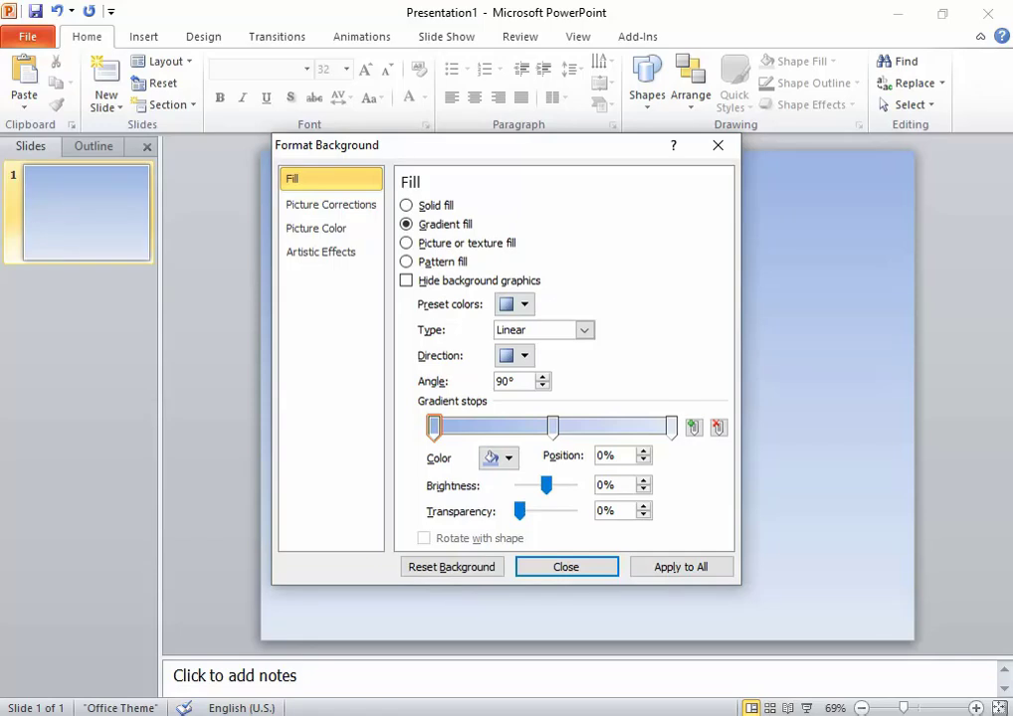
click(671, 427)
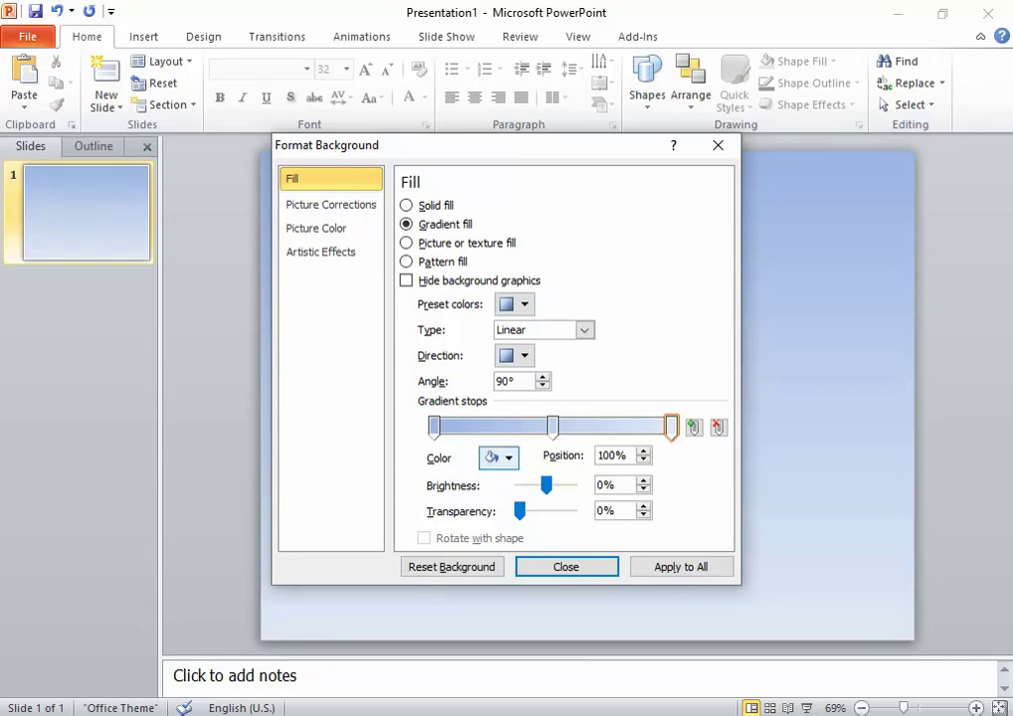
click(497, 458)
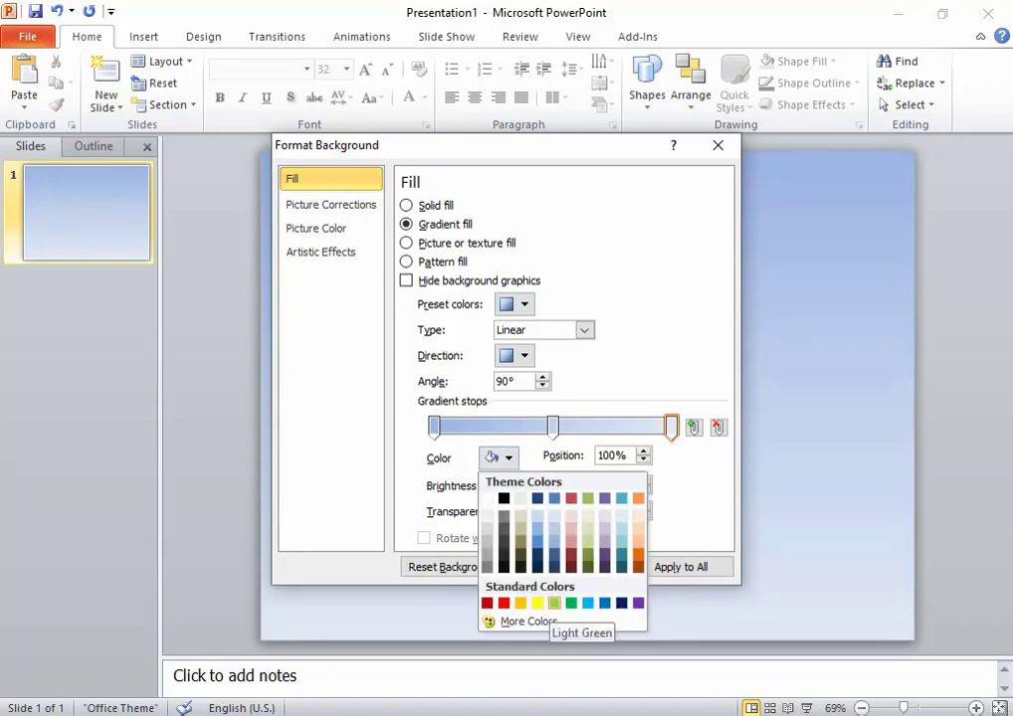
click(554, 603)
click(553, 427)
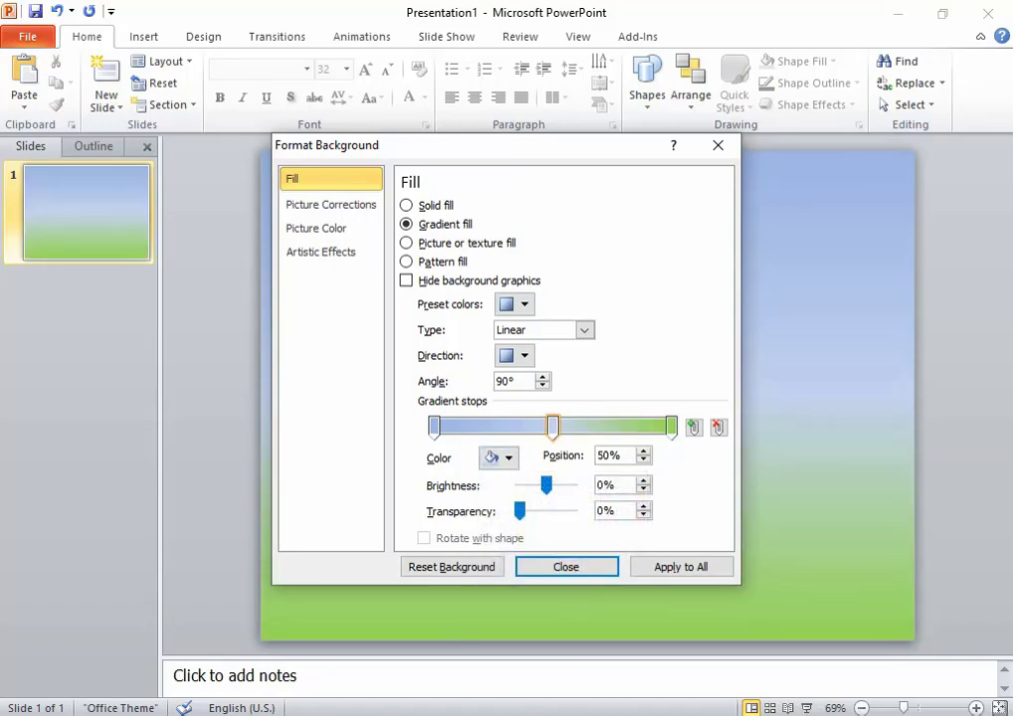
click(497, 457)
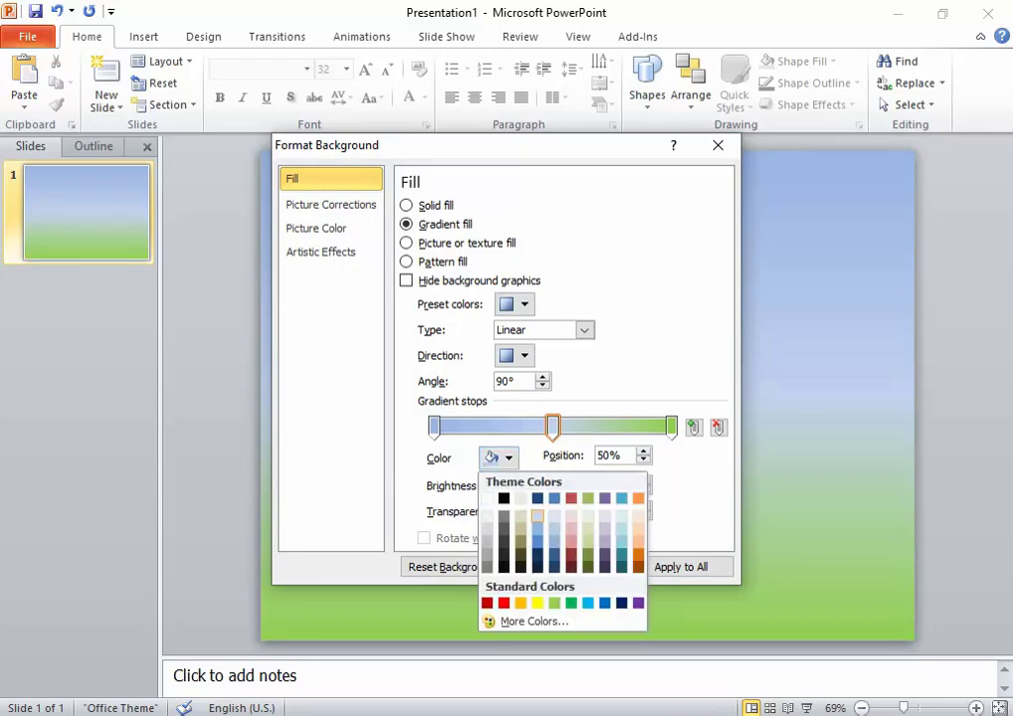
click(537, 603)
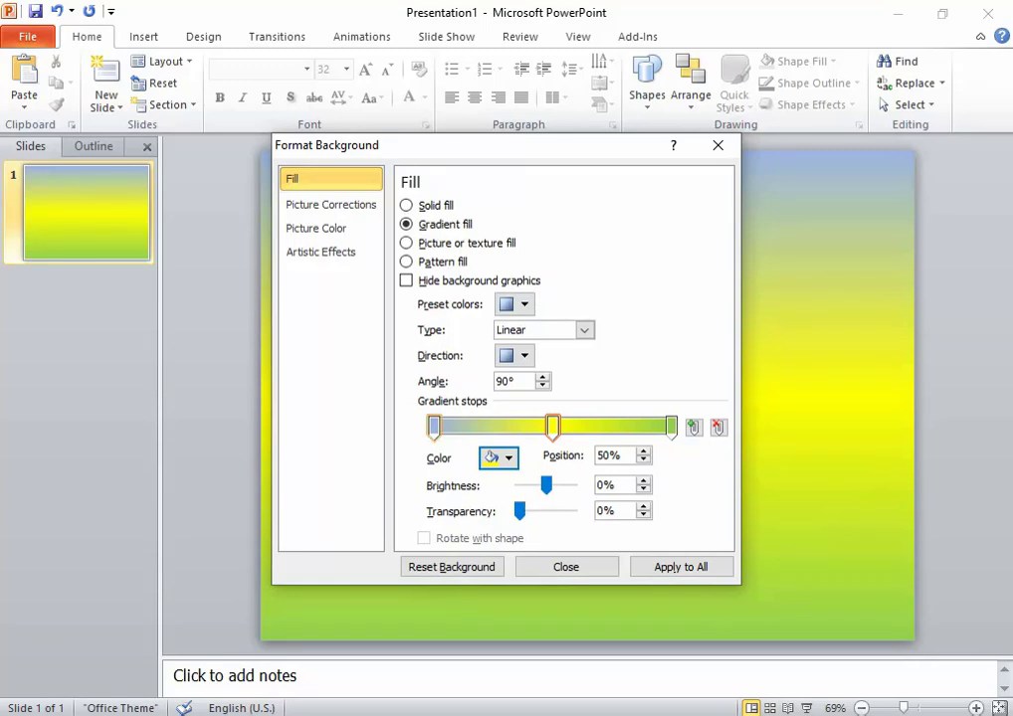
drag(434, 427, 455, 427)
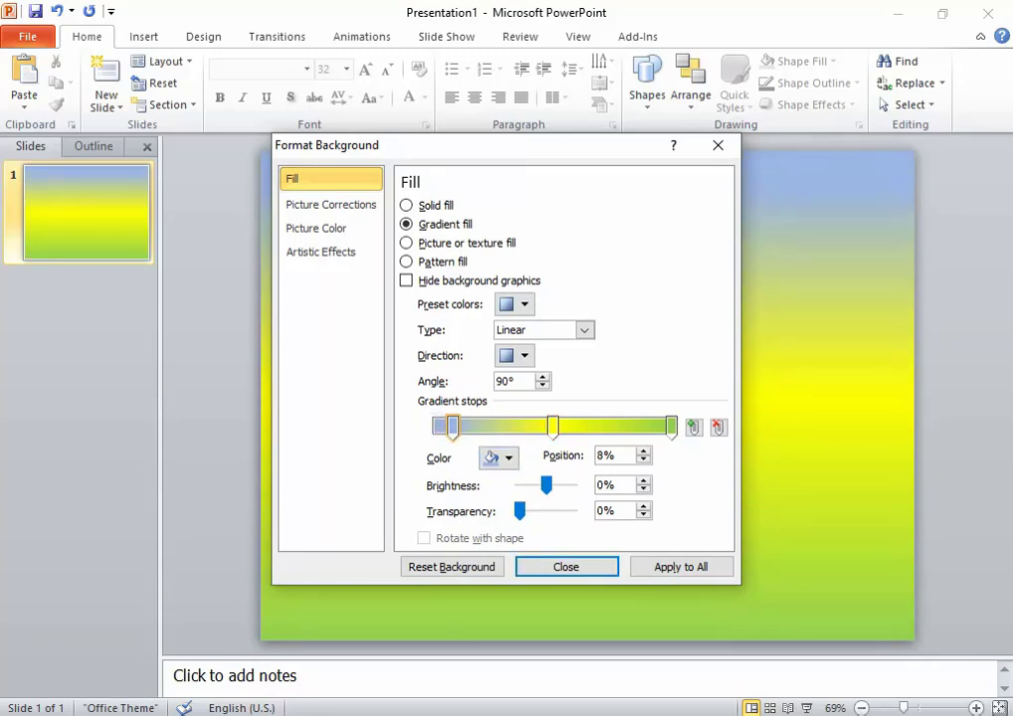
click(681, 566)
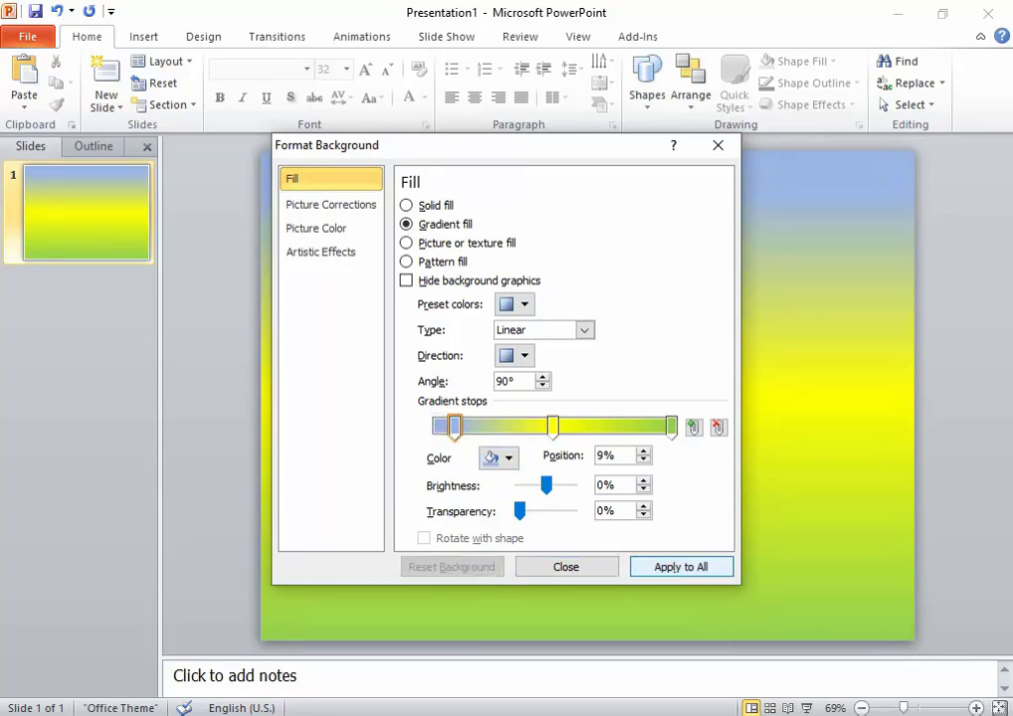
click(717, 145)
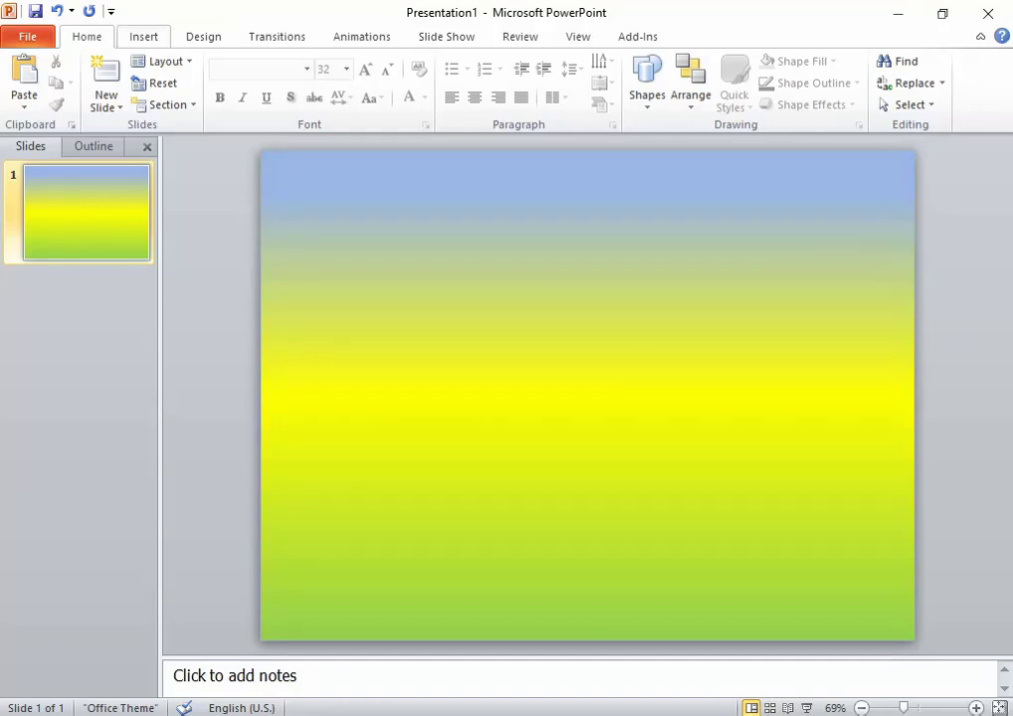
Draw a tall rounded rectangle on the lower slide, then delete it
click(143, 35)
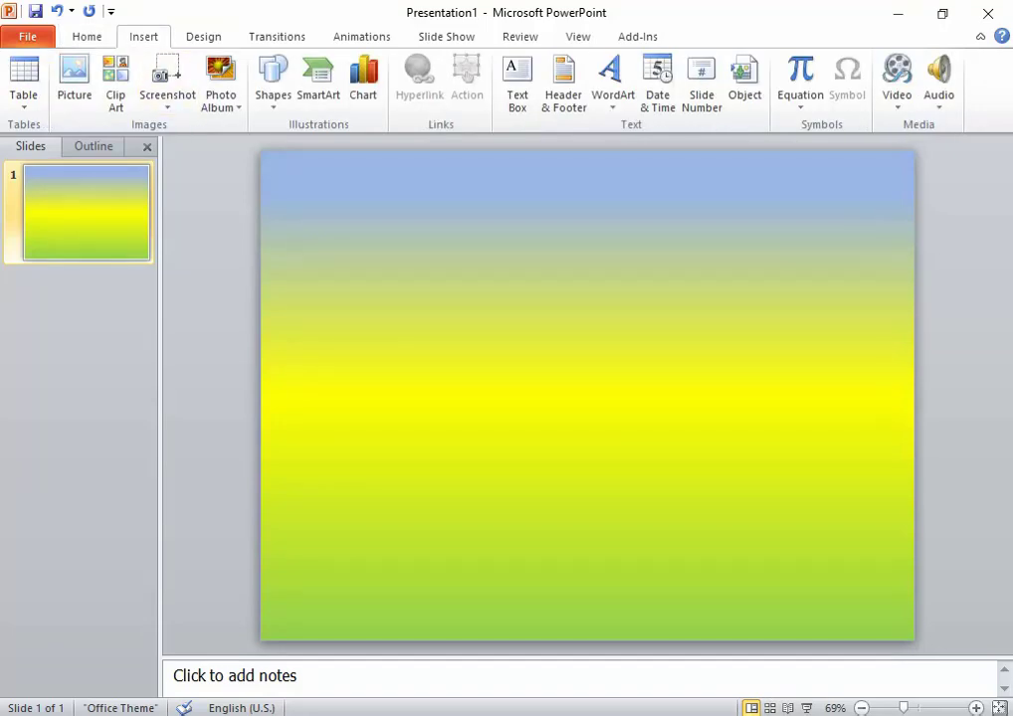
click(273, 79)
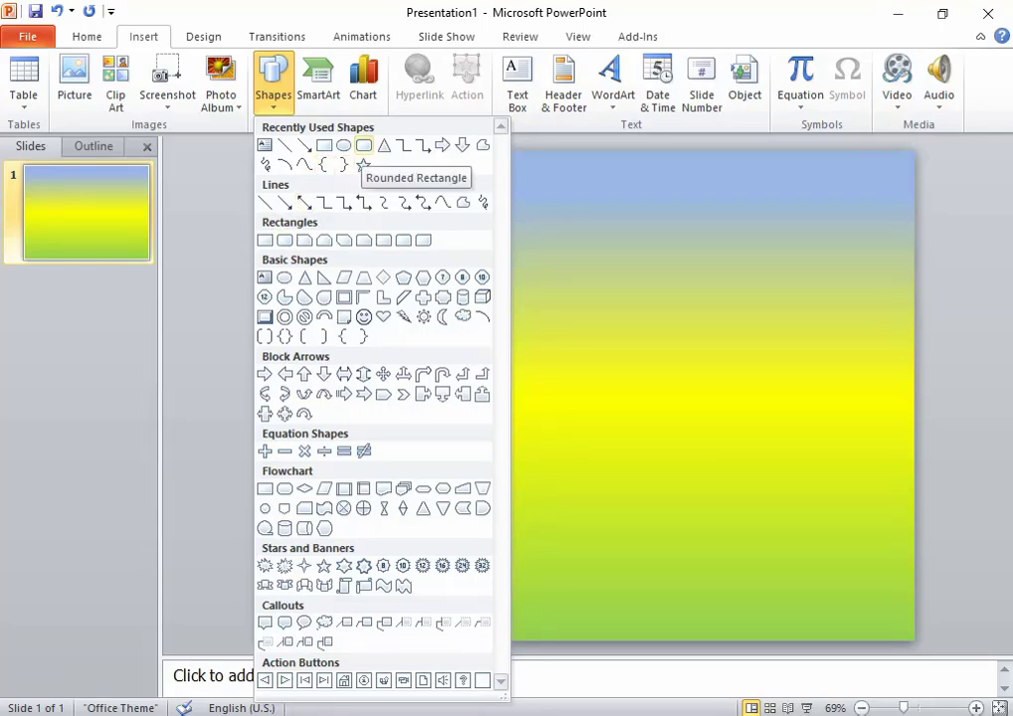
click(364, 145)
mouse_move(387, 406)
mouse_down()
mouse_move(462, 602)
mouse_move(463, 640)
mouse_up()
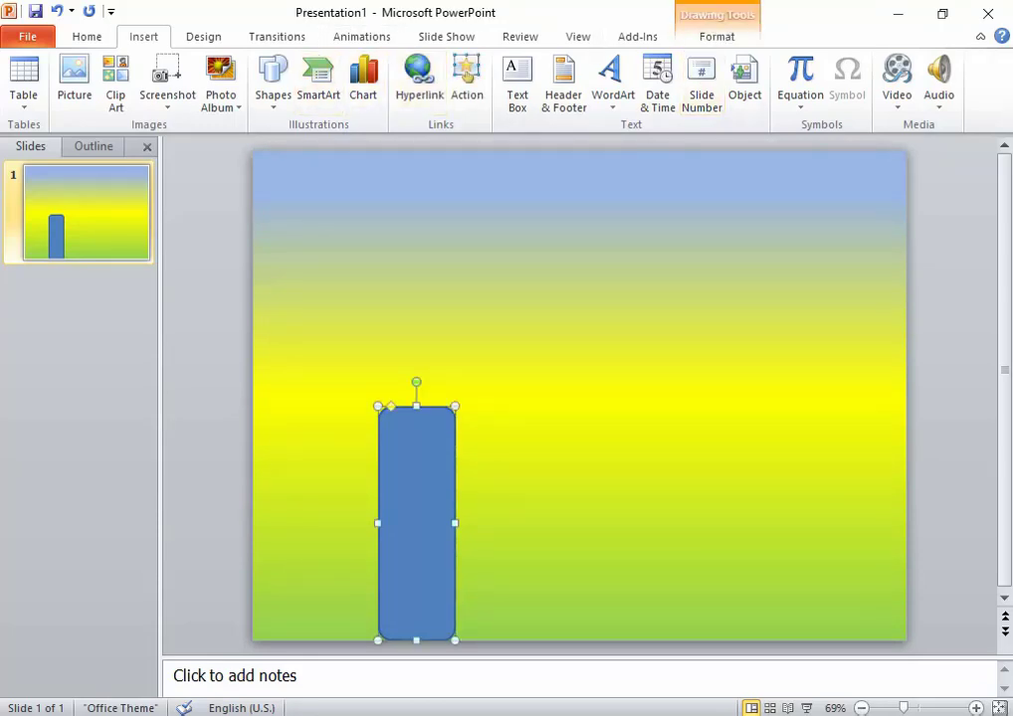
key(Delete)
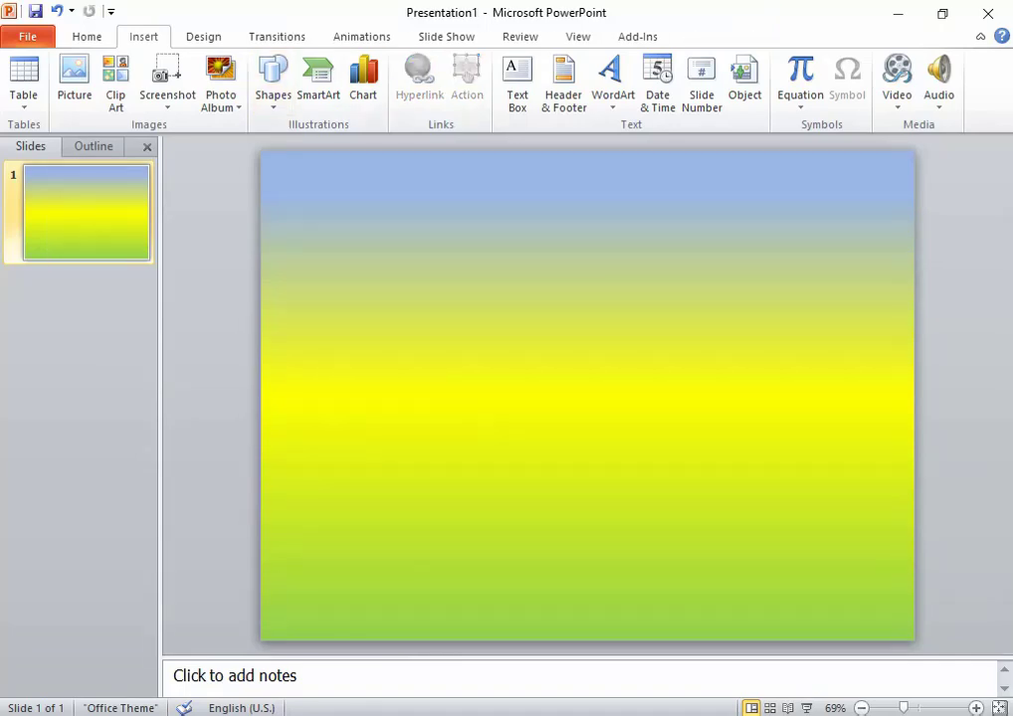
Draw a tall plain rectangle at the slide's bottom and move it toward the centre
click(273, 80)
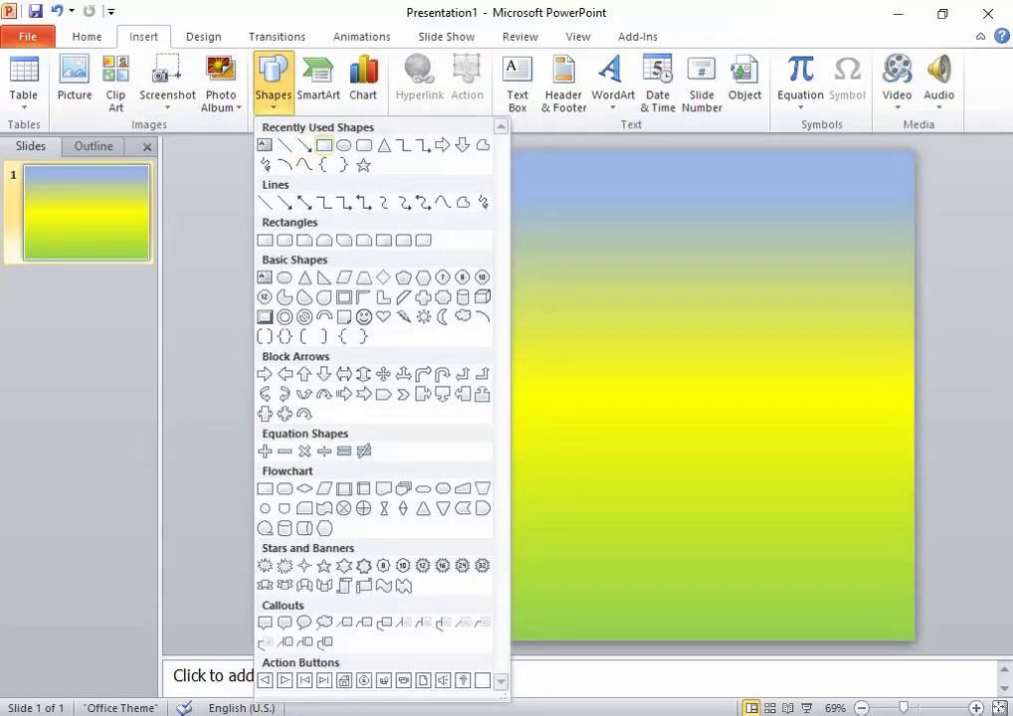
click(324, 145)
mouse_move(376, 384)
mouse_down()
mouse_move(463, 640)
mouse_move(447, 639)
mouse_up()
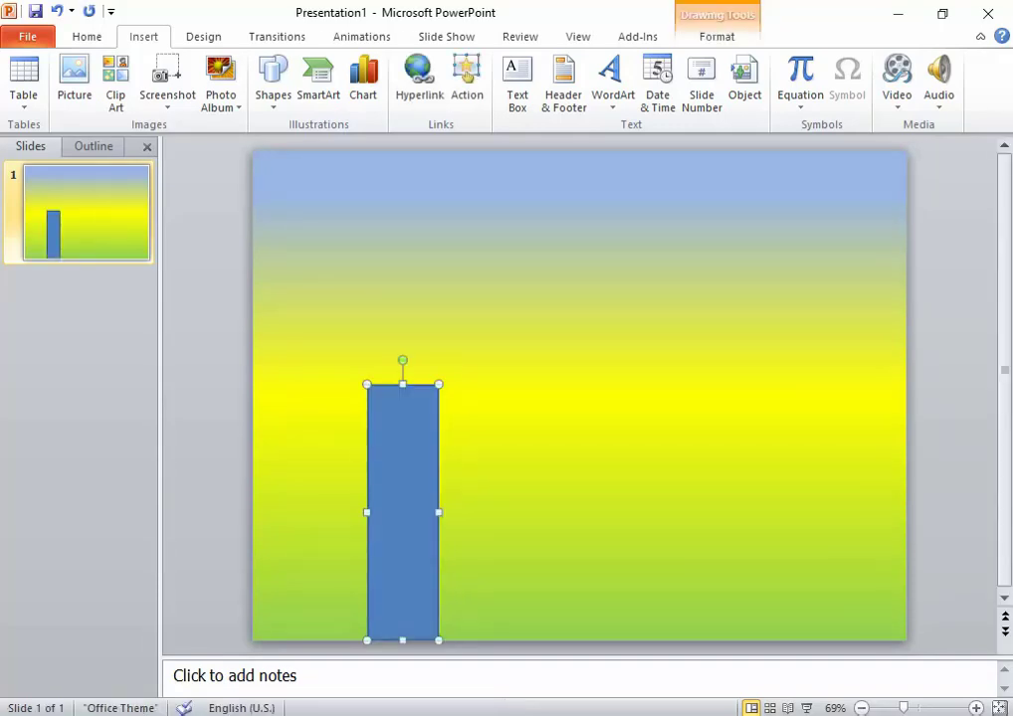
drag(403, 512, 485, 515)
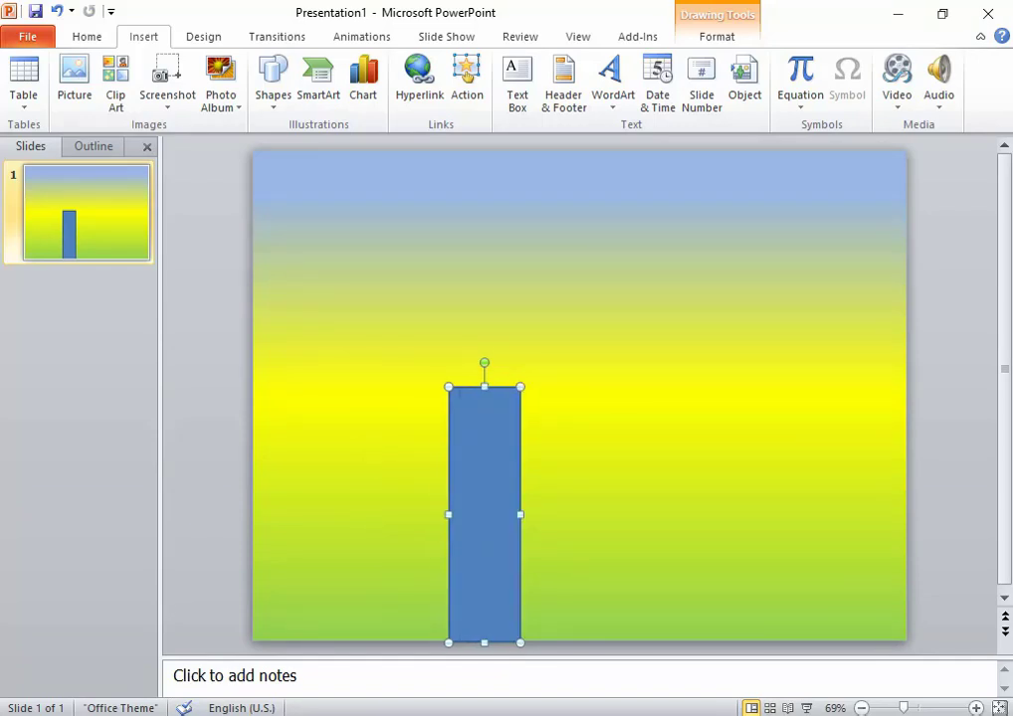
key(Escape)
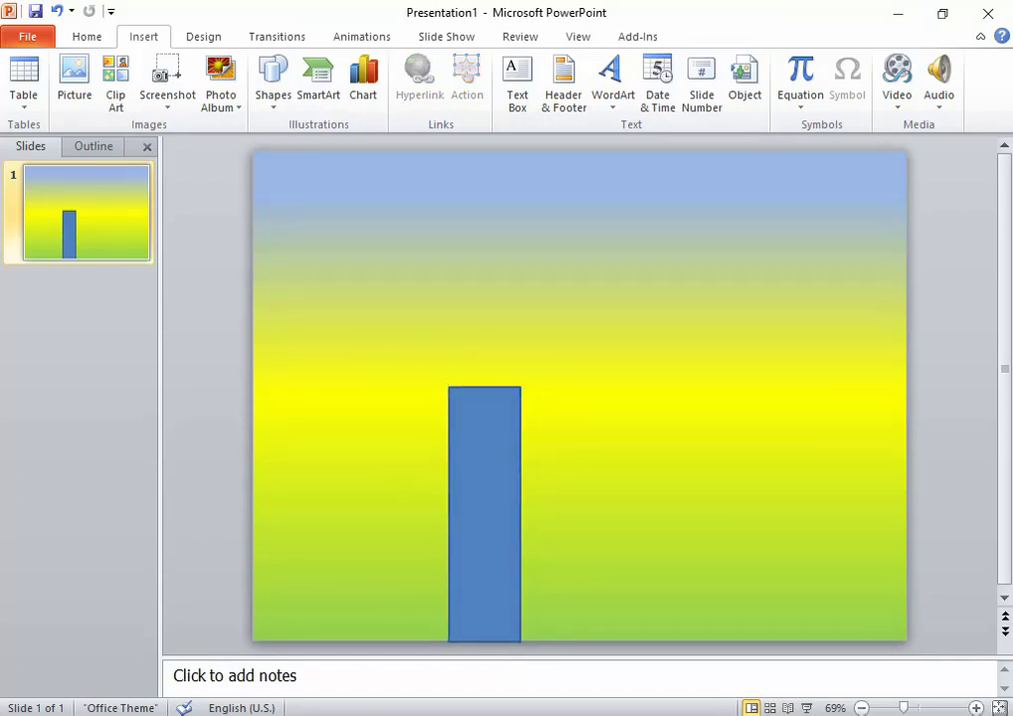
Make the rectangle narrower and lower its top edge to shorten it
click(485, 514)
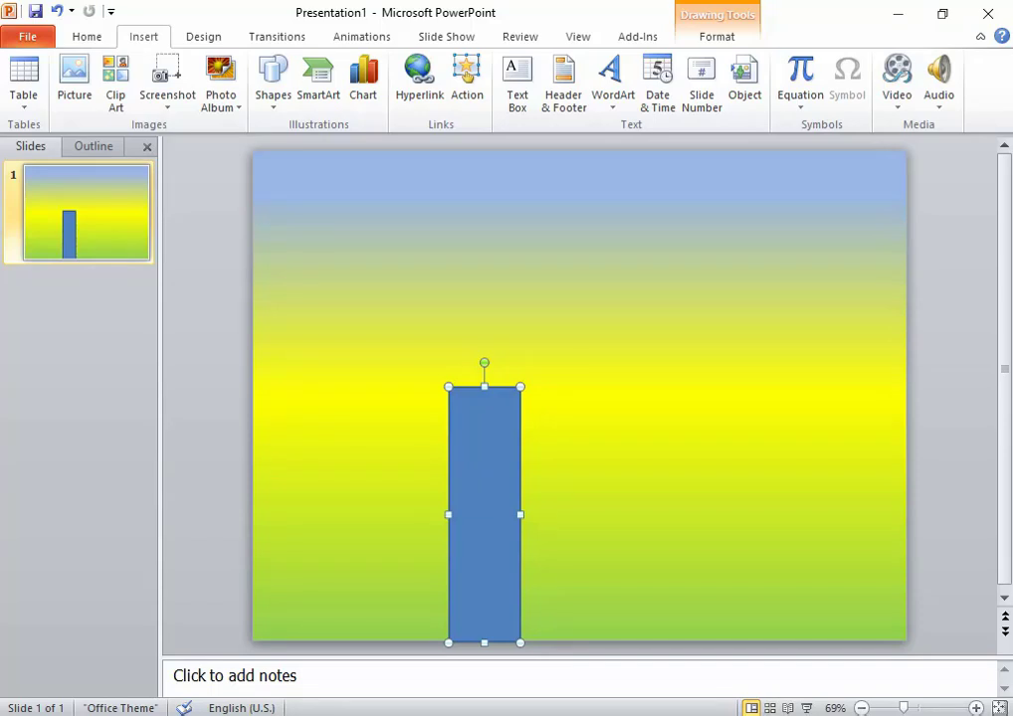
drag(521, 514, 504, 514)
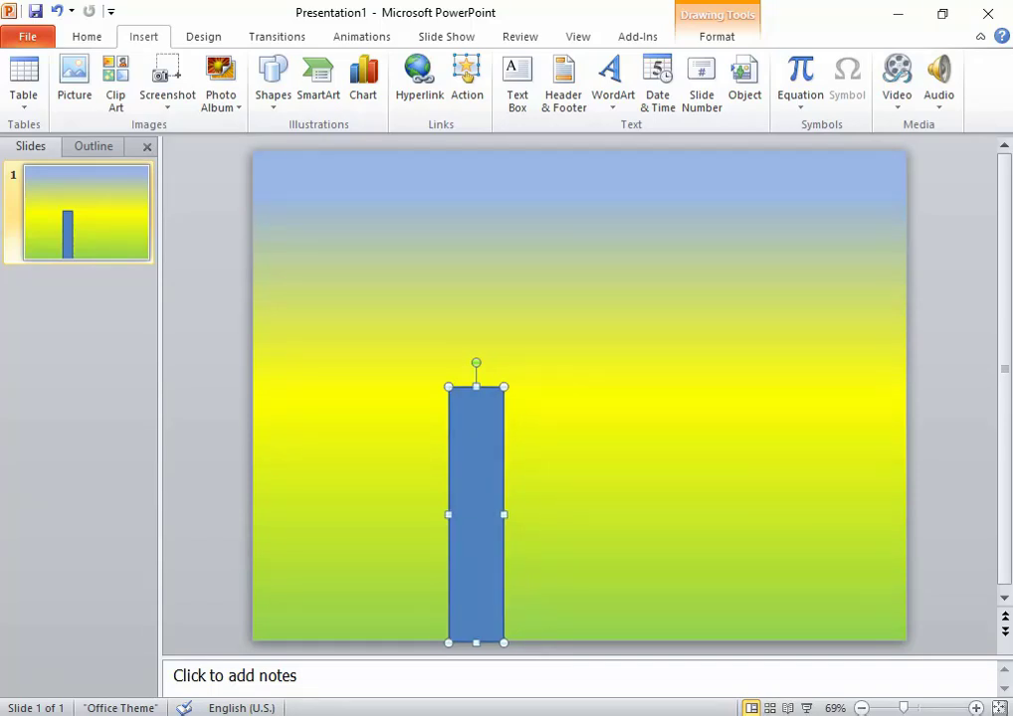
key(Escape)
click(475, 497)
drag(475, 387, 475, 428)
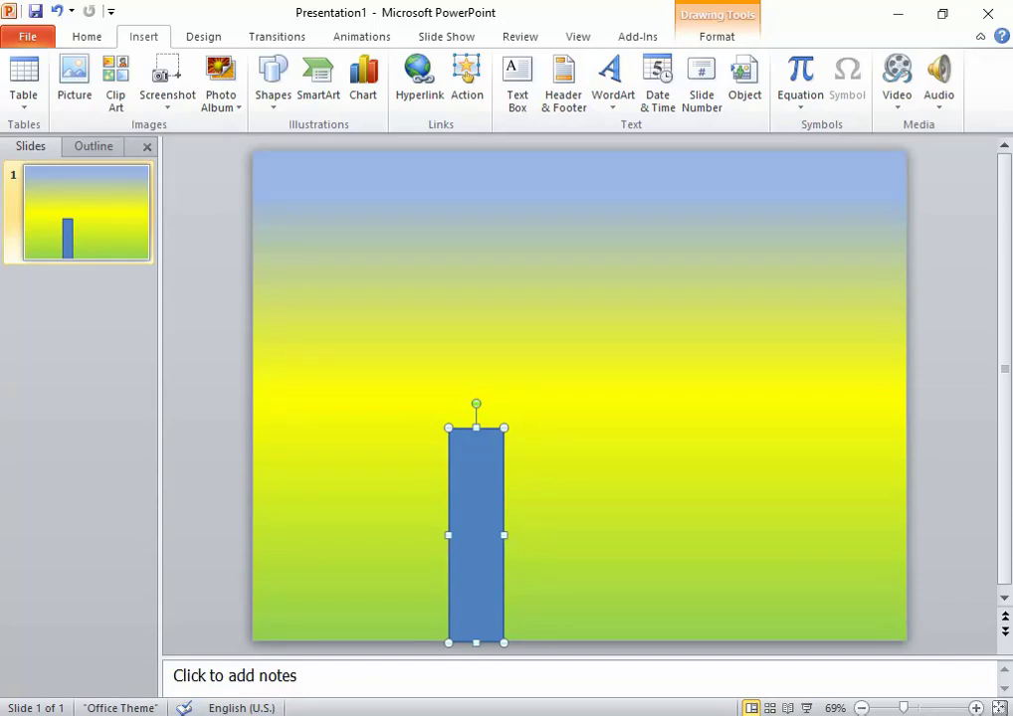
drag(475, 428, 476, 417)
key(Escape)
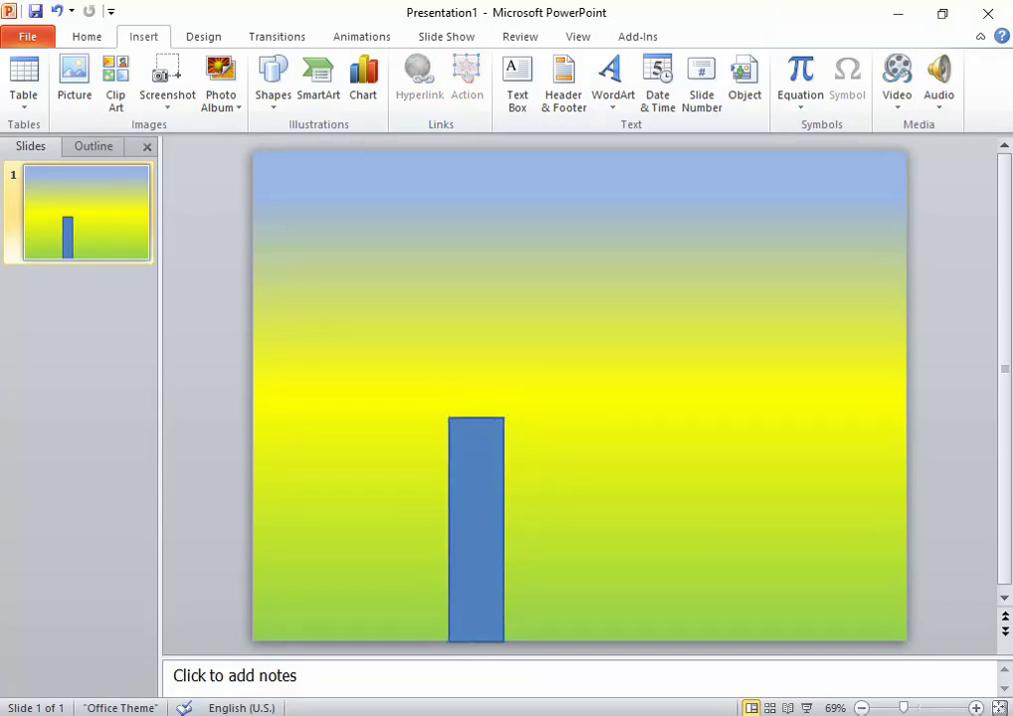
click(475, 527)
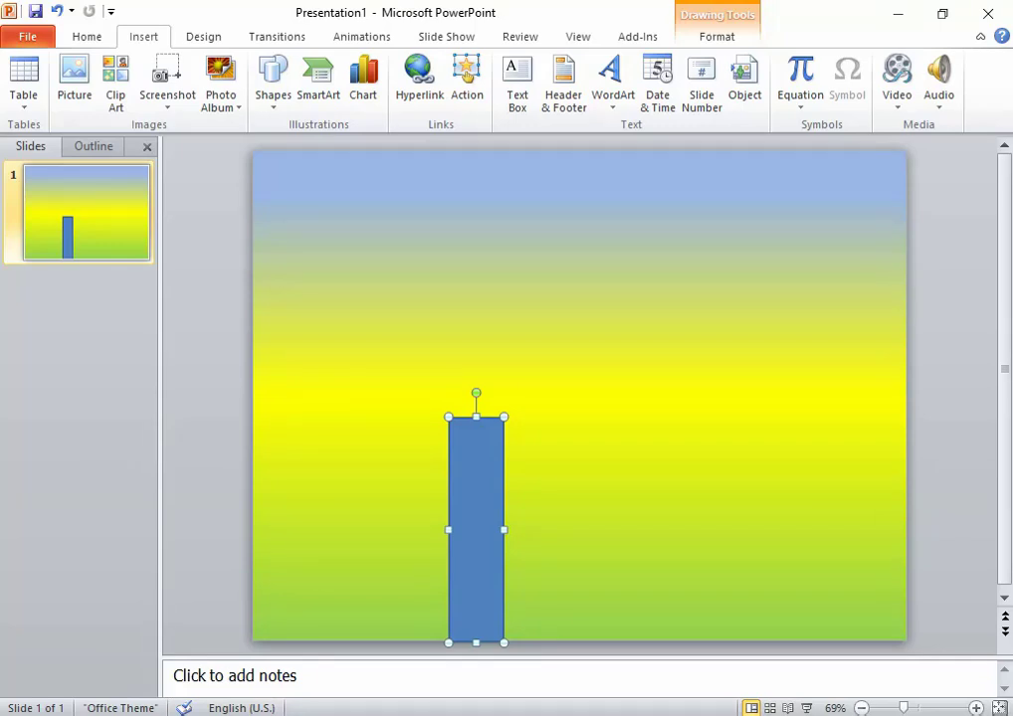
key(Escape)
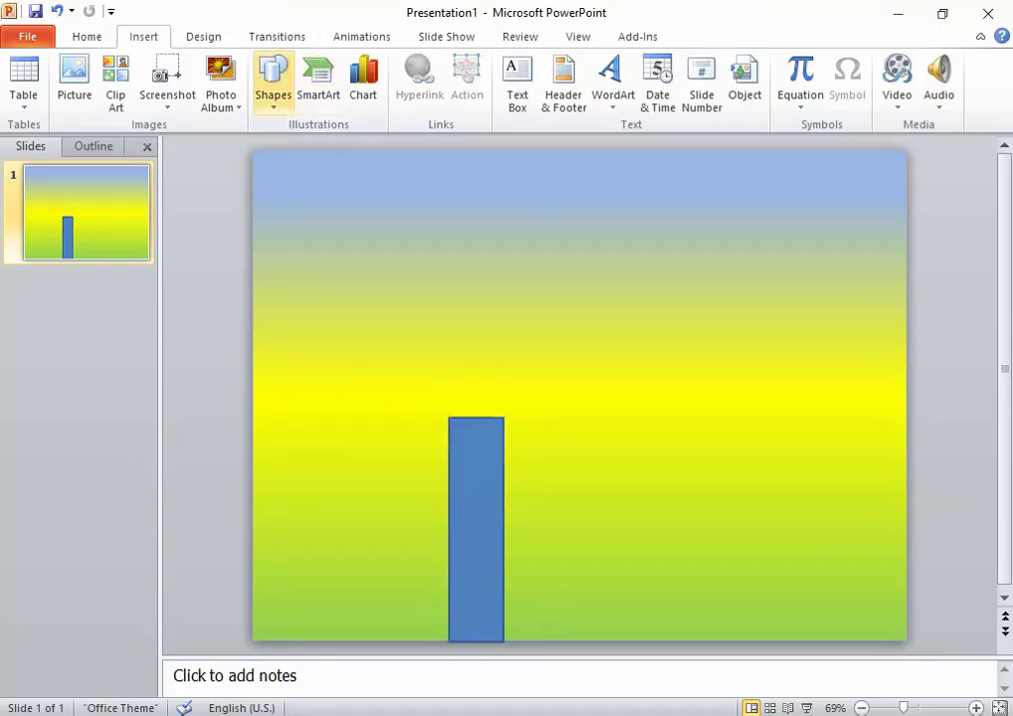
Draw a small cap rectangle on top of the pillar and nudge it into place
click(272, 80)
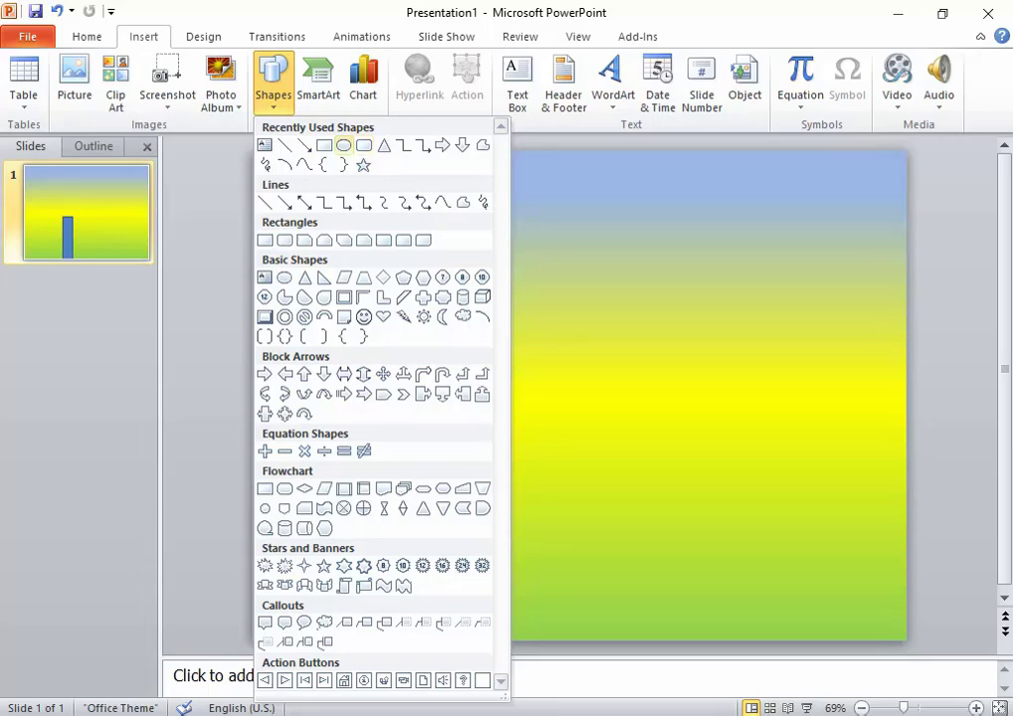
click(324, 146)
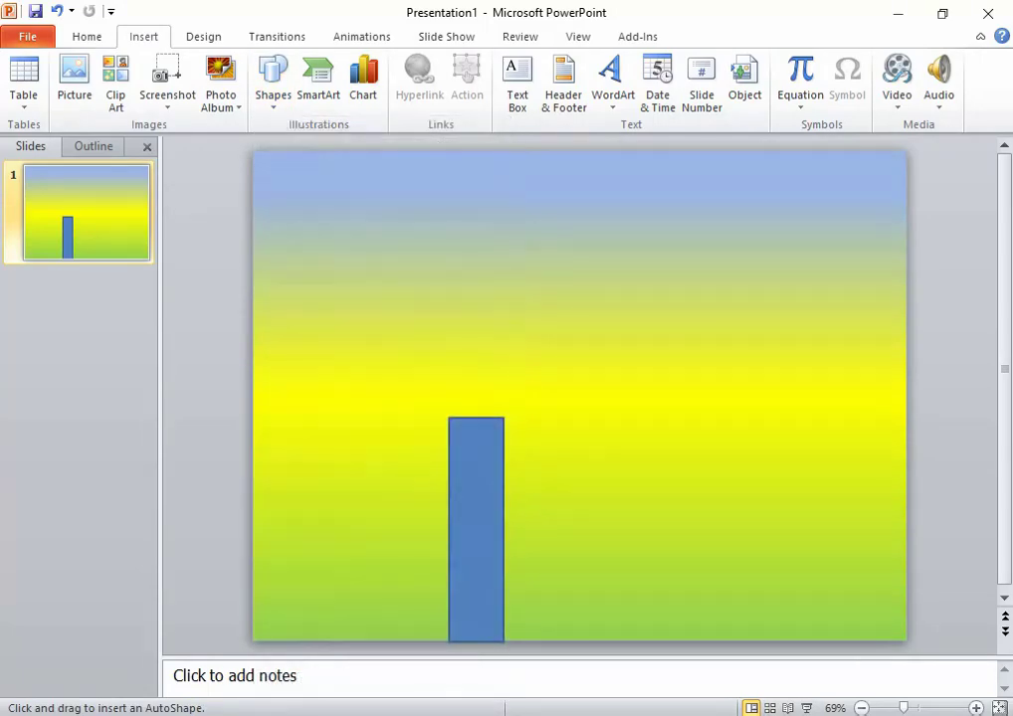
drag(420, 362, 526, 418)
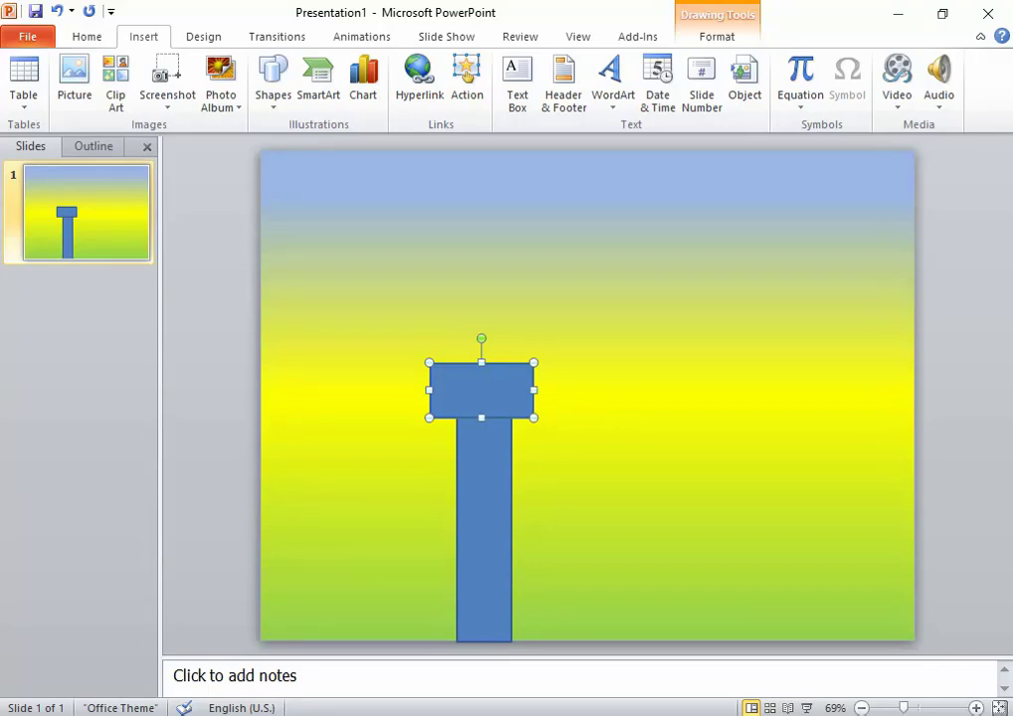
drag(429, 390, 467, 390)
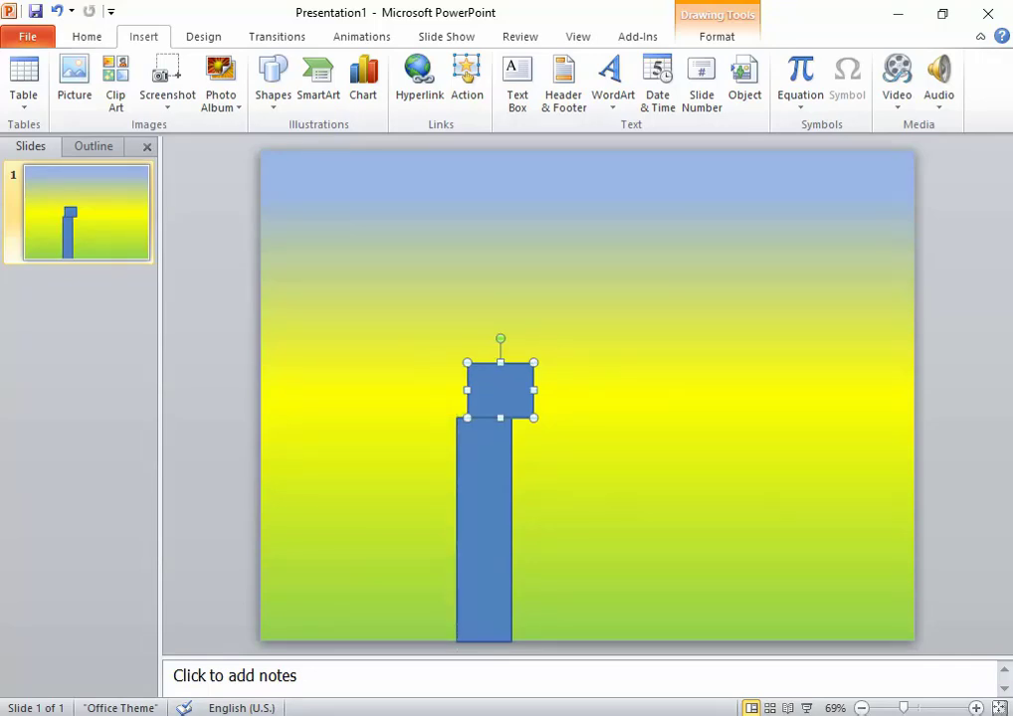
key(Left)
key(Left)
key(Left)
key(Left)
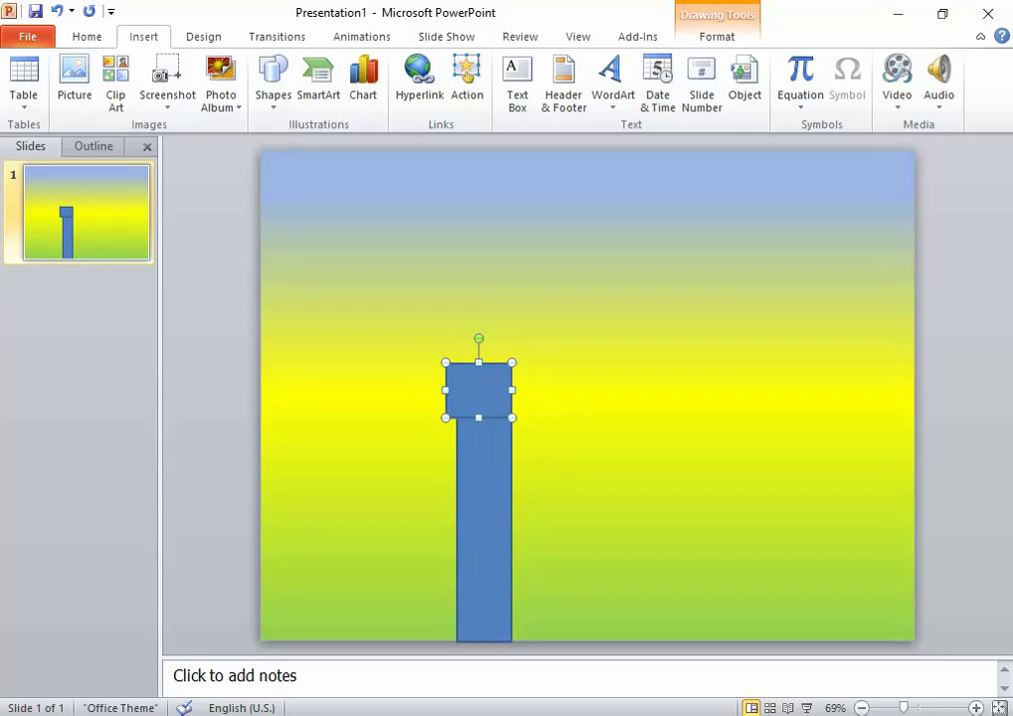
key(Down)
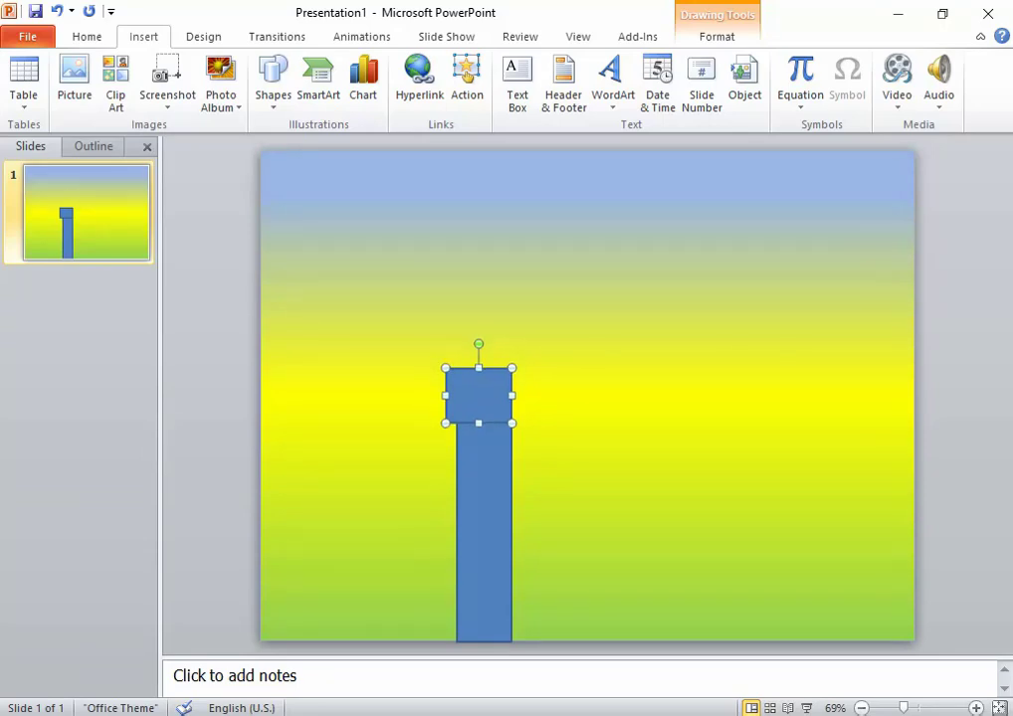
key(Left)
drag(511, 395, 523, 395)
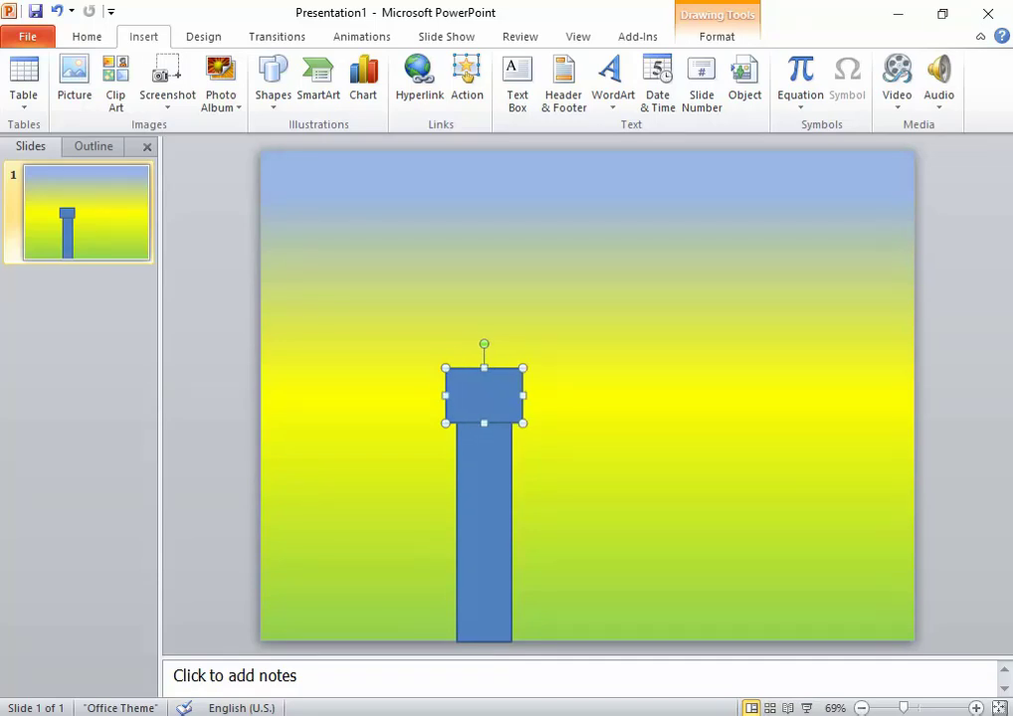
key(Up)
key(Escape)
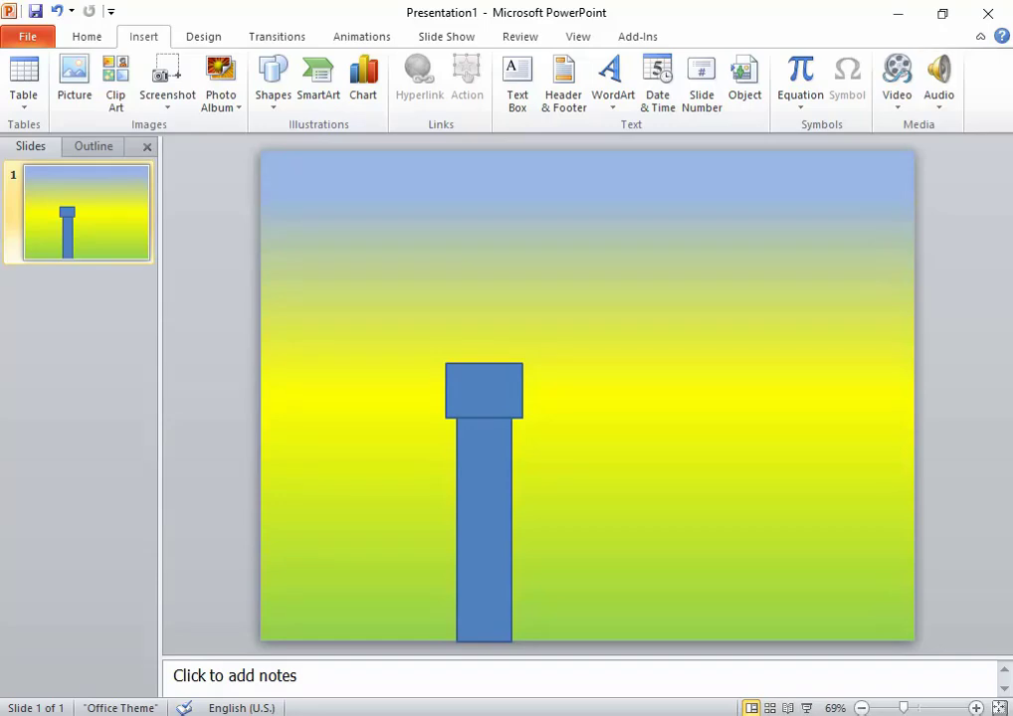
click(483, 390)
Set the cap's width to 1" and nudge it right to centre it
click(717, 36)
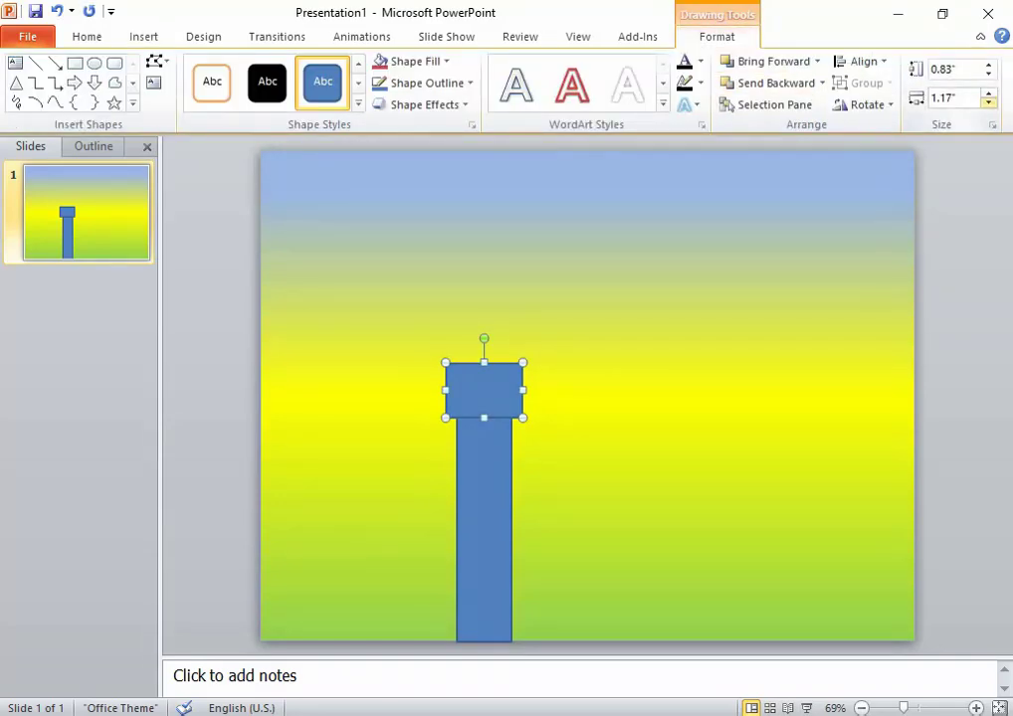
click(988, 101)
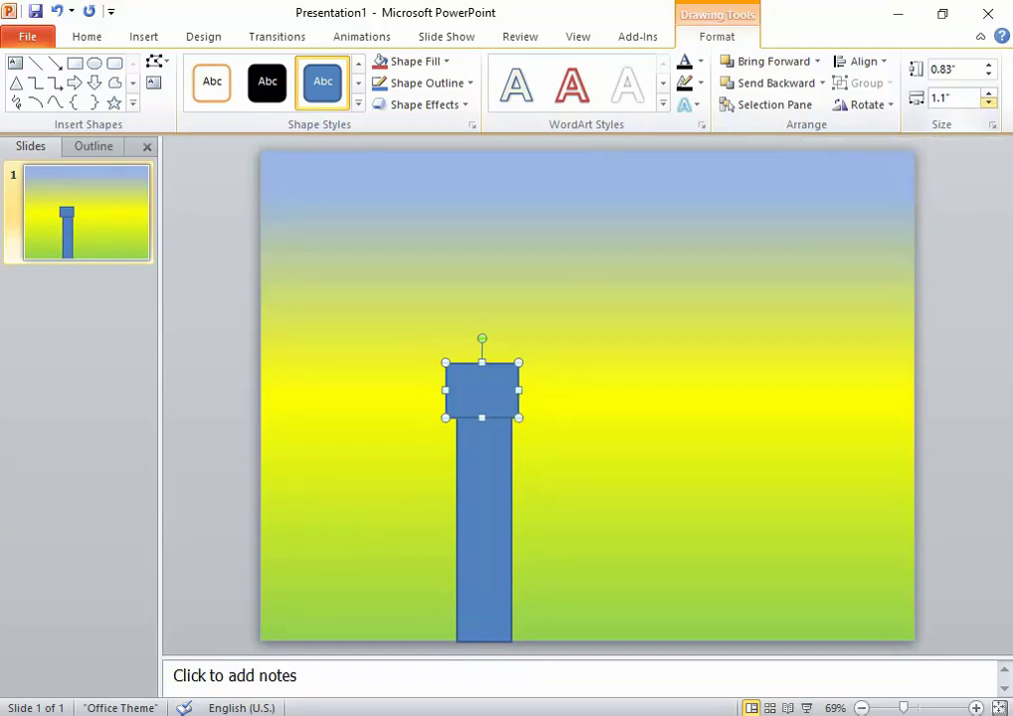
click(988, 101)
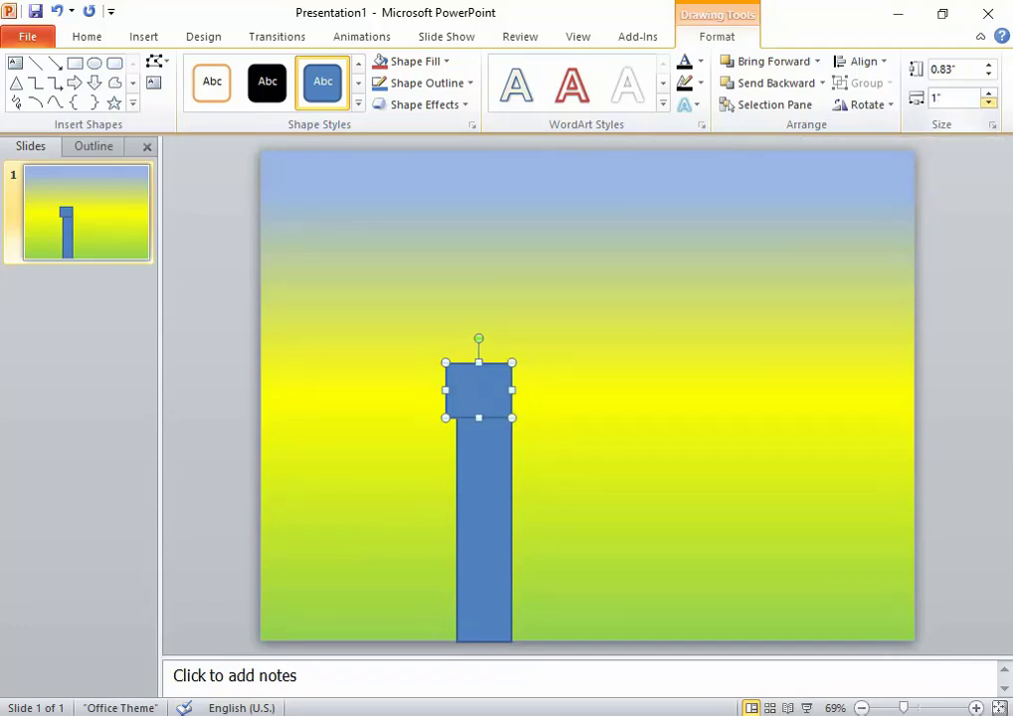
key(Right)
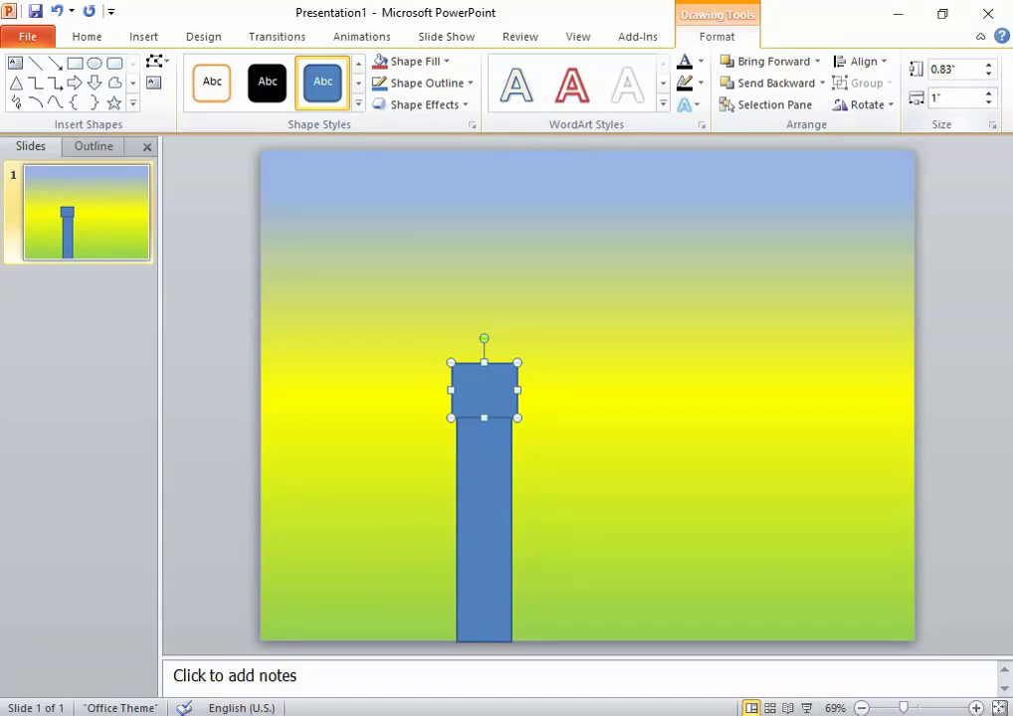
key(Escape)
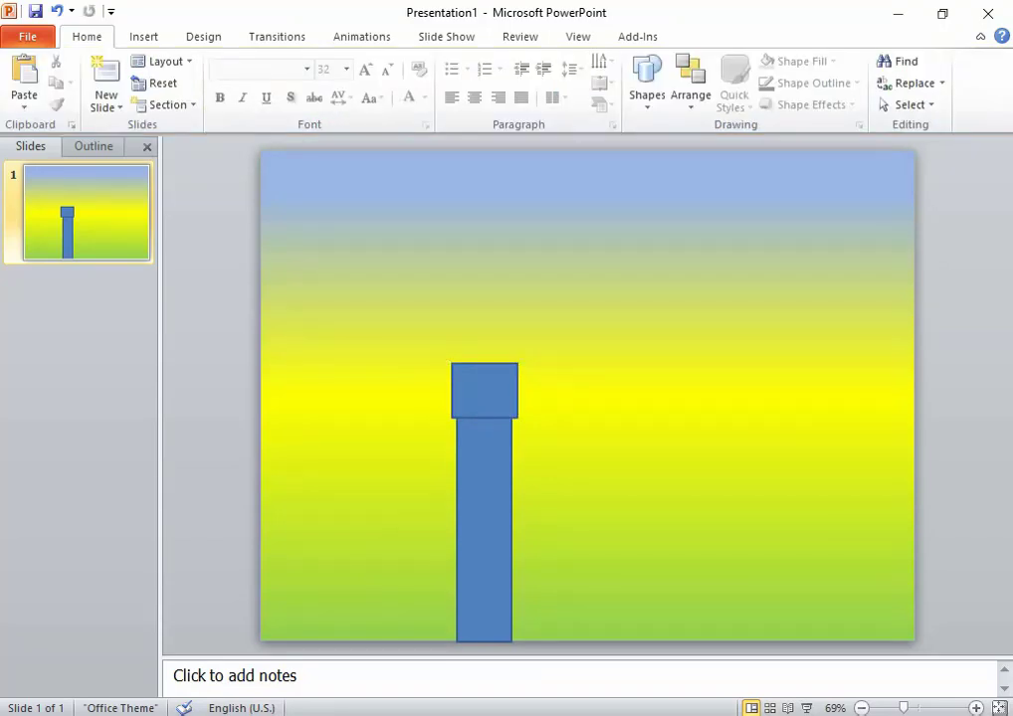
click(143, 36)
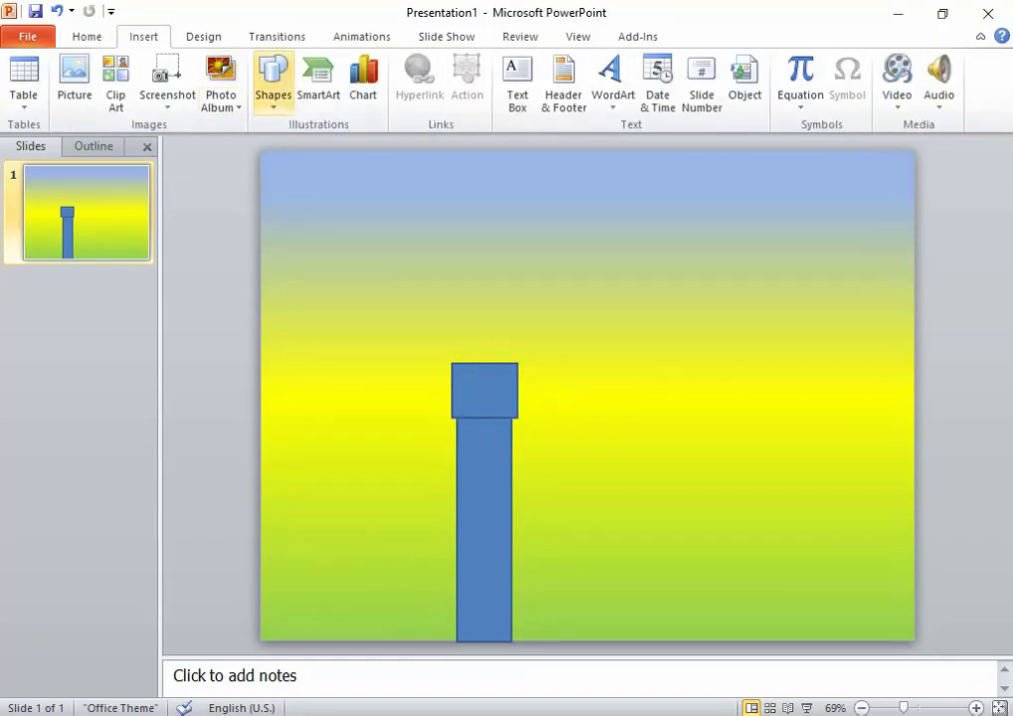
Draw a parallelogram above the pillar and flip it horizontally
click(273, 80)
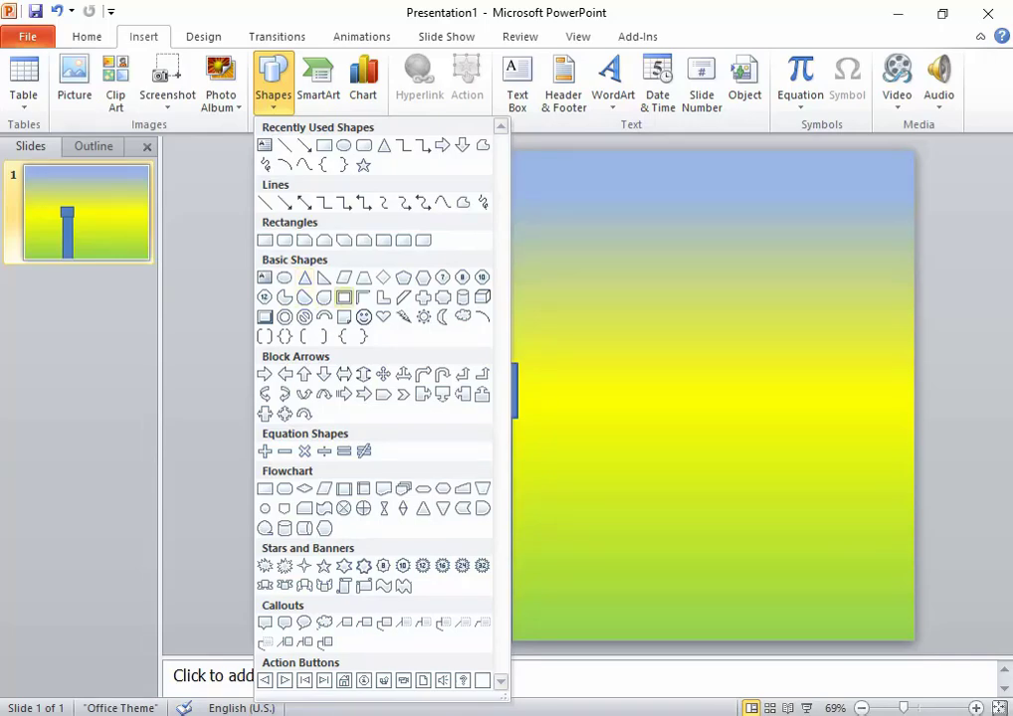
click(344, 278)
mouse_move(571, 254)
mouse_down()
mouse_move(669, 325)
mouse_move(607, 315)
mouse_up()
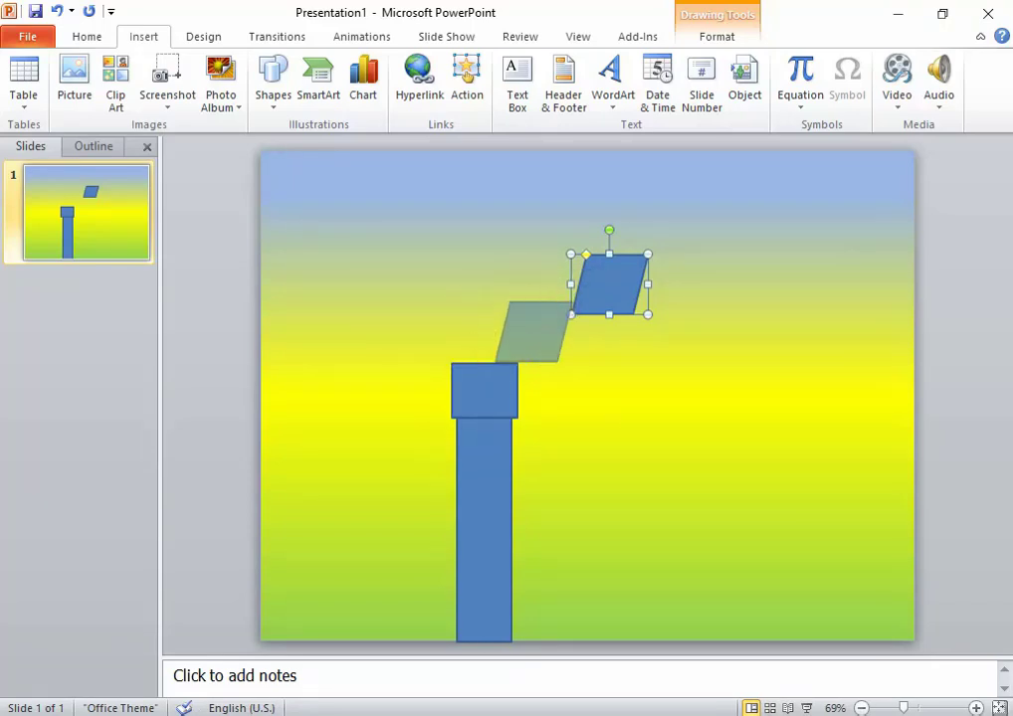
right_click(624, 322)
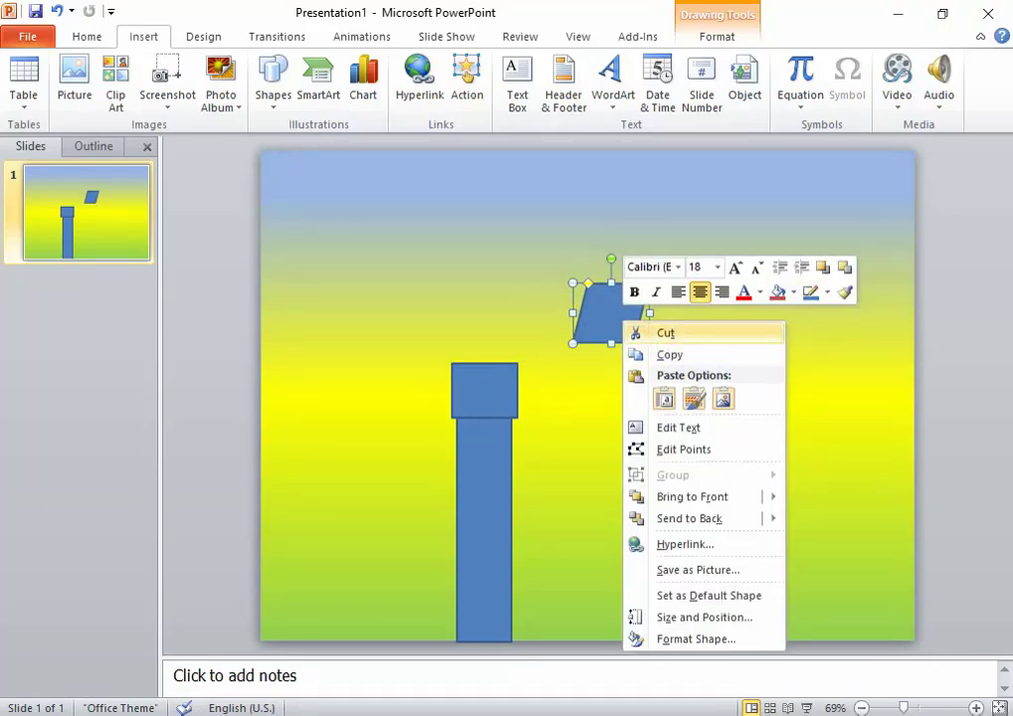
key(Escape)
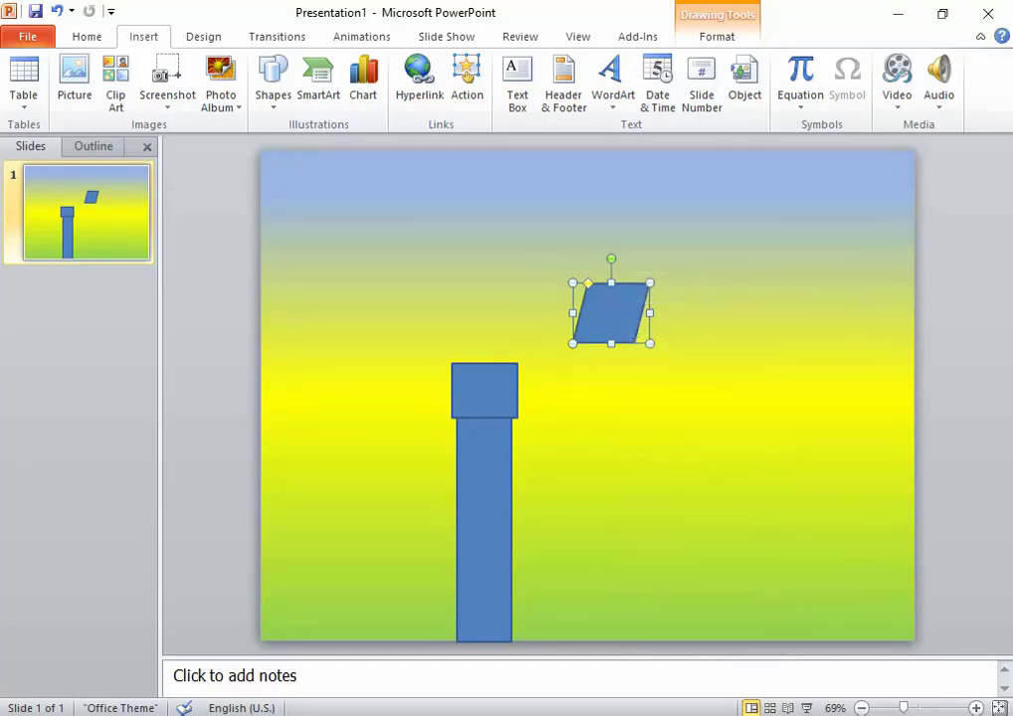
click(716, 36)
click(862, 105)
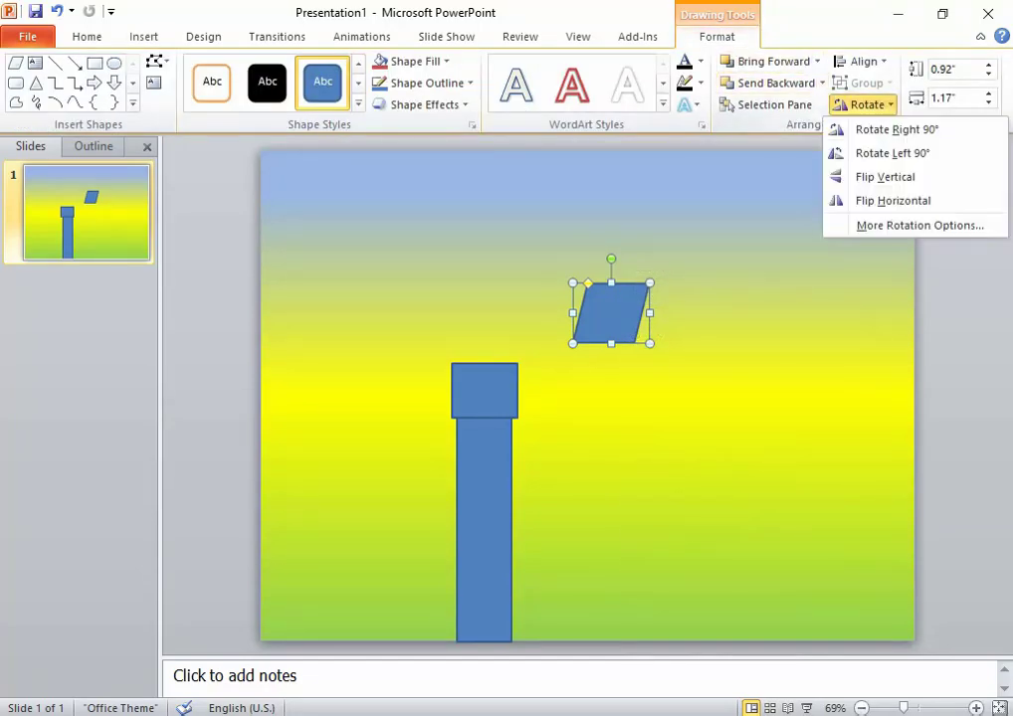
click(893, 200)
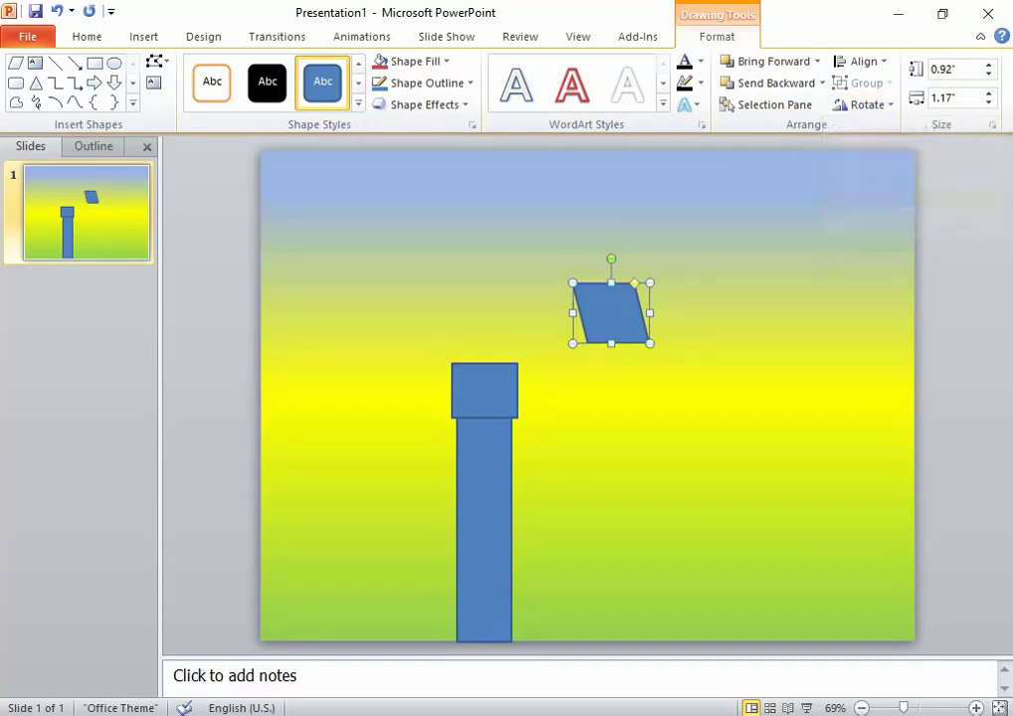
Place the parallelogram on top of the cap and duplicate it
drag(611, 314, 473, 332)
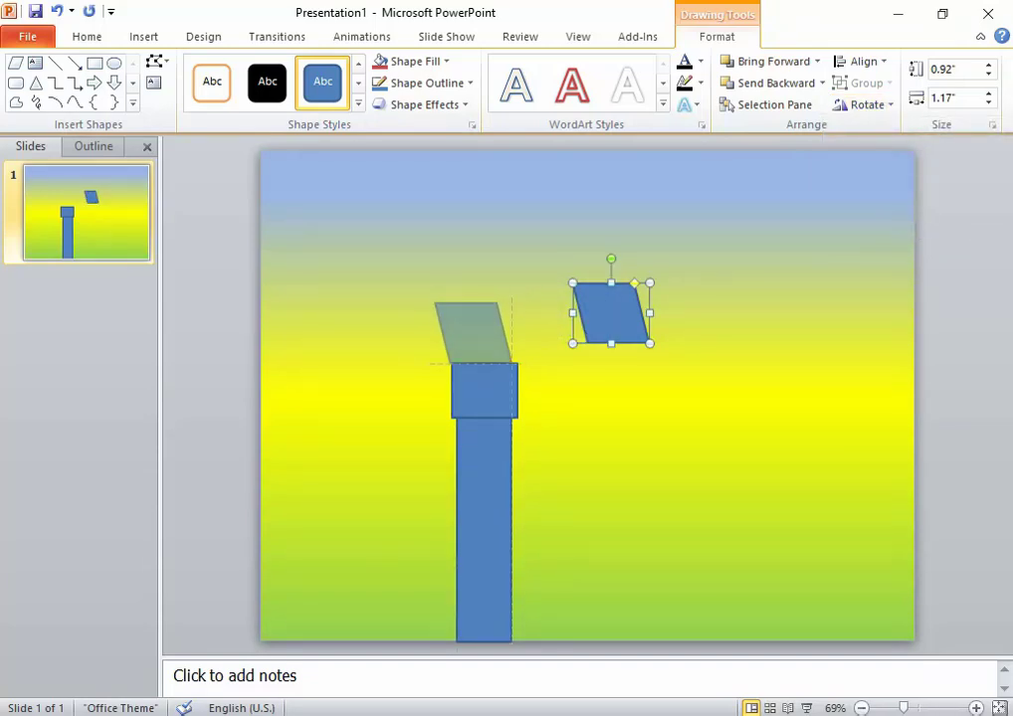
drag(474, 333, 474, 333)
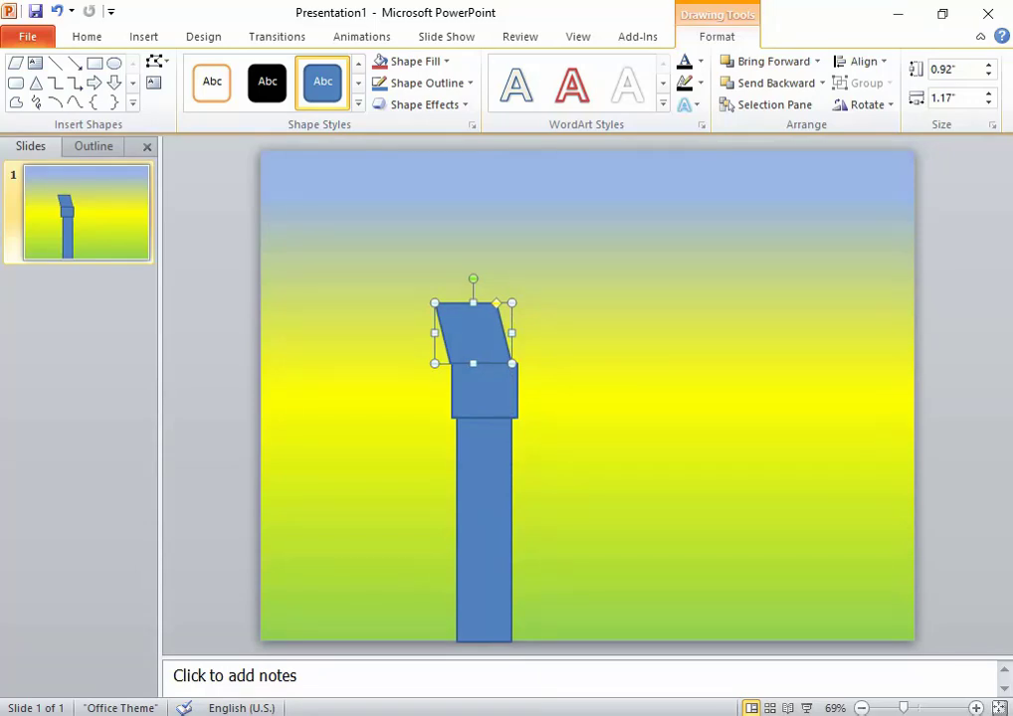
key(Escape)
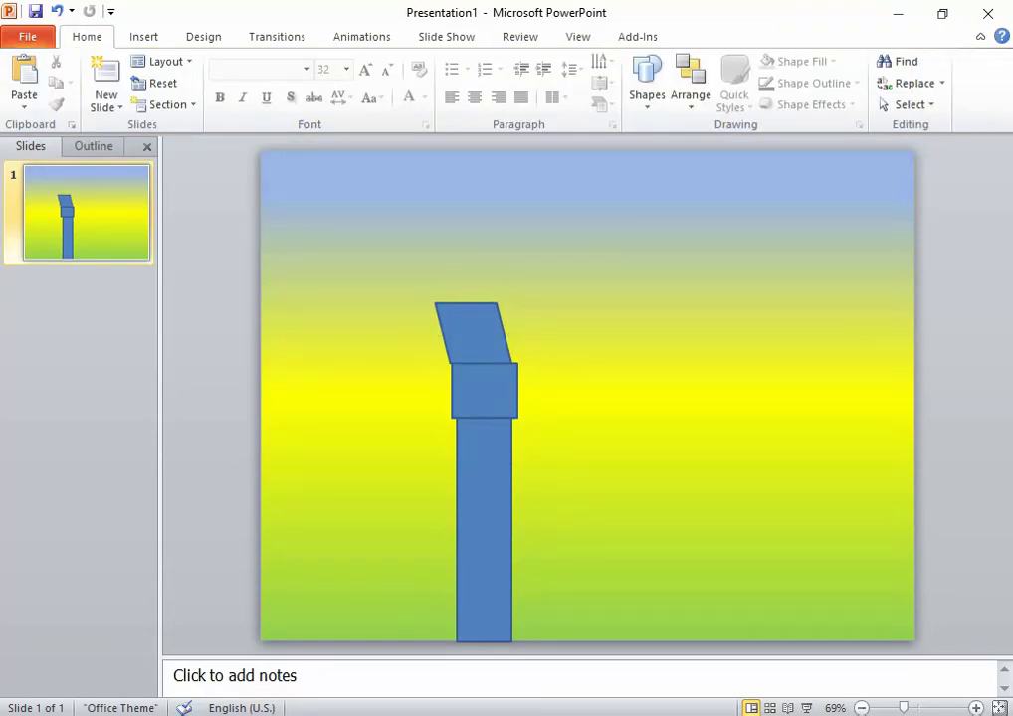
click(474, 332)
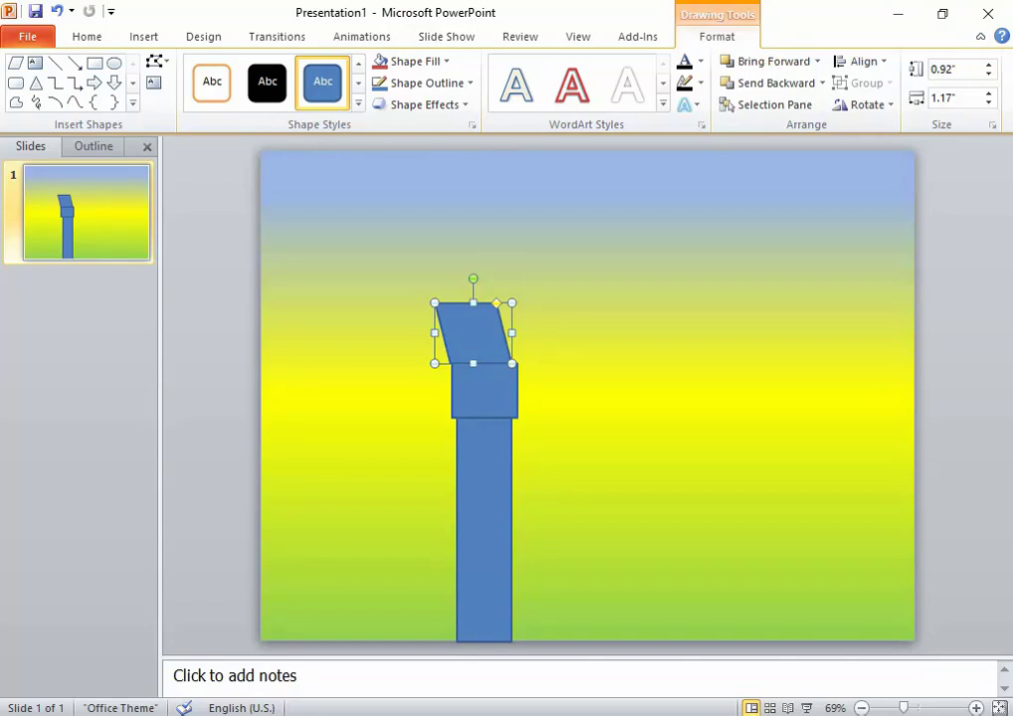
key(ctrl+d)
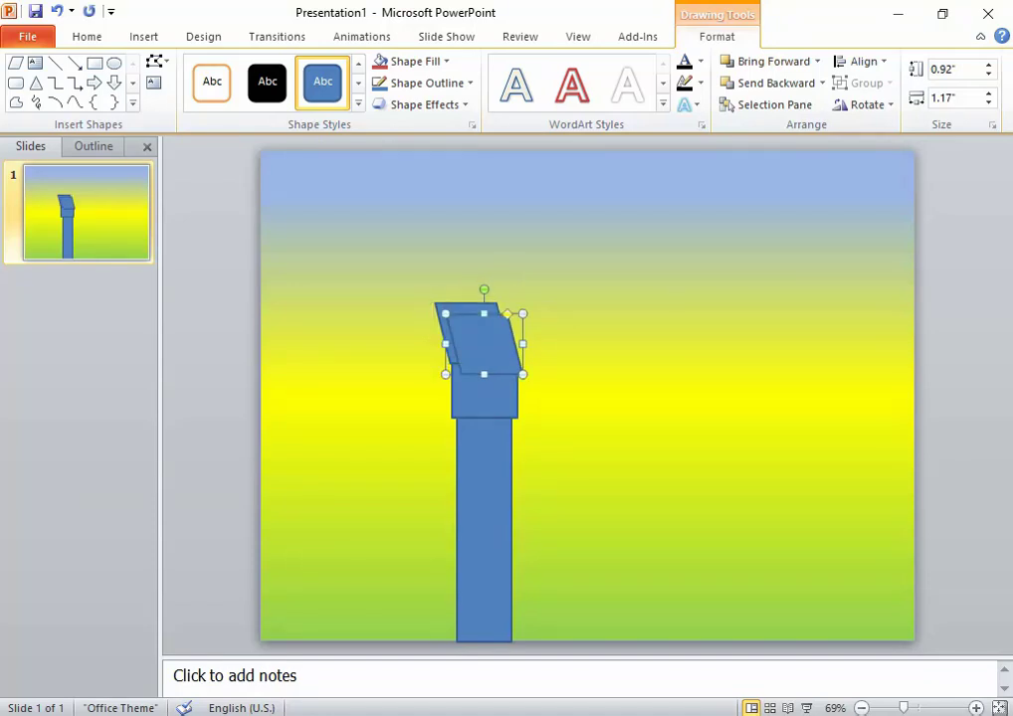
drag(483, 343, 494, 332)
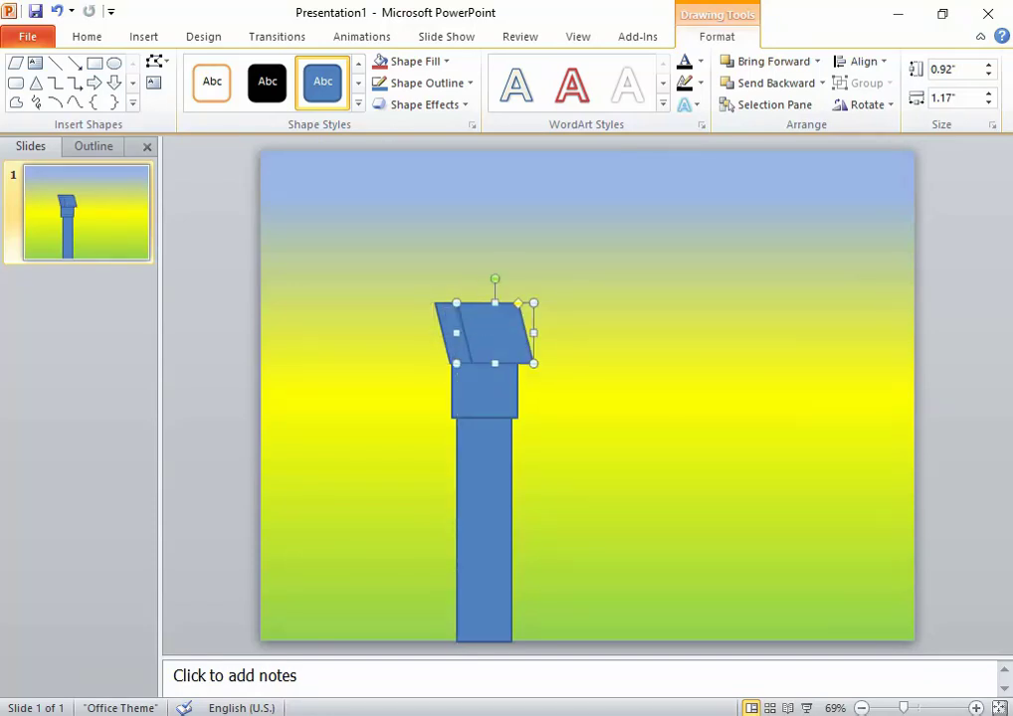
Arrange the two parallelograms as the left and right pieces of the pump head
mouse_move(495, 333)
mouse_down()
mouse_move(415, 344)
mouse_move(490, 336)
mouse_up()
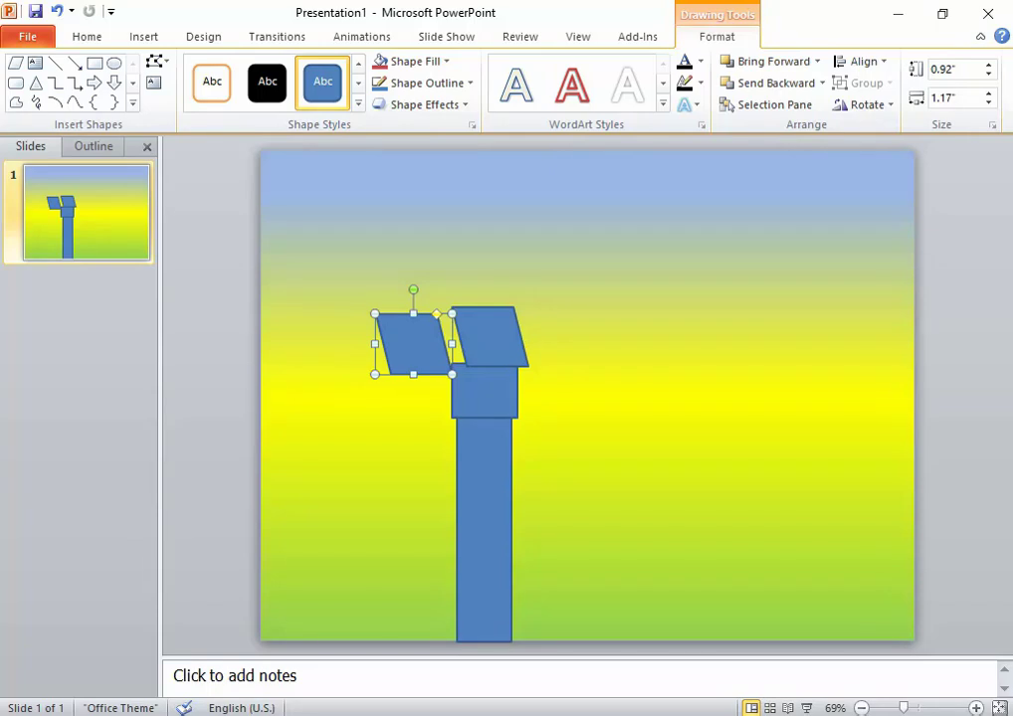
drag(413, 343, 457, 336)
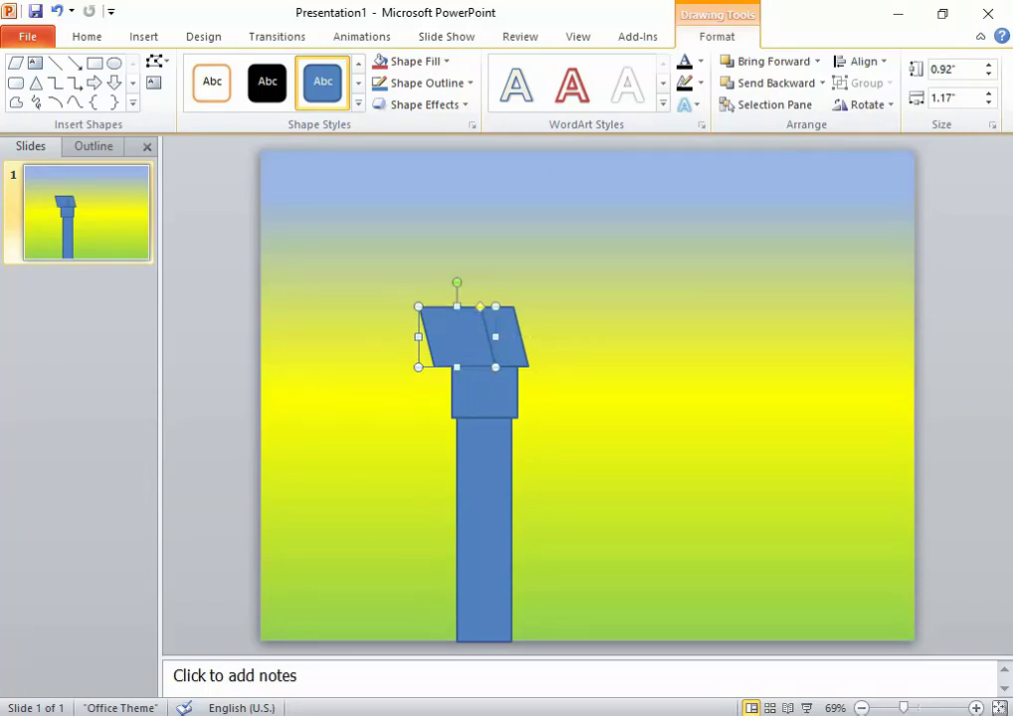
key(Right)
key(Right)
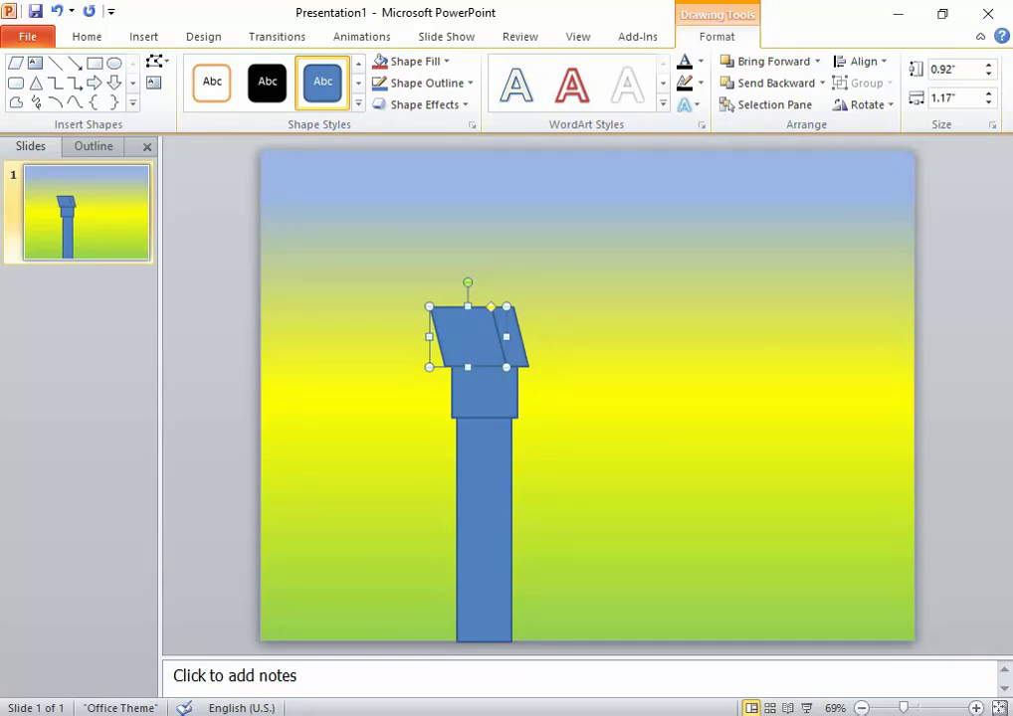
click(516, 343)
key(Left)
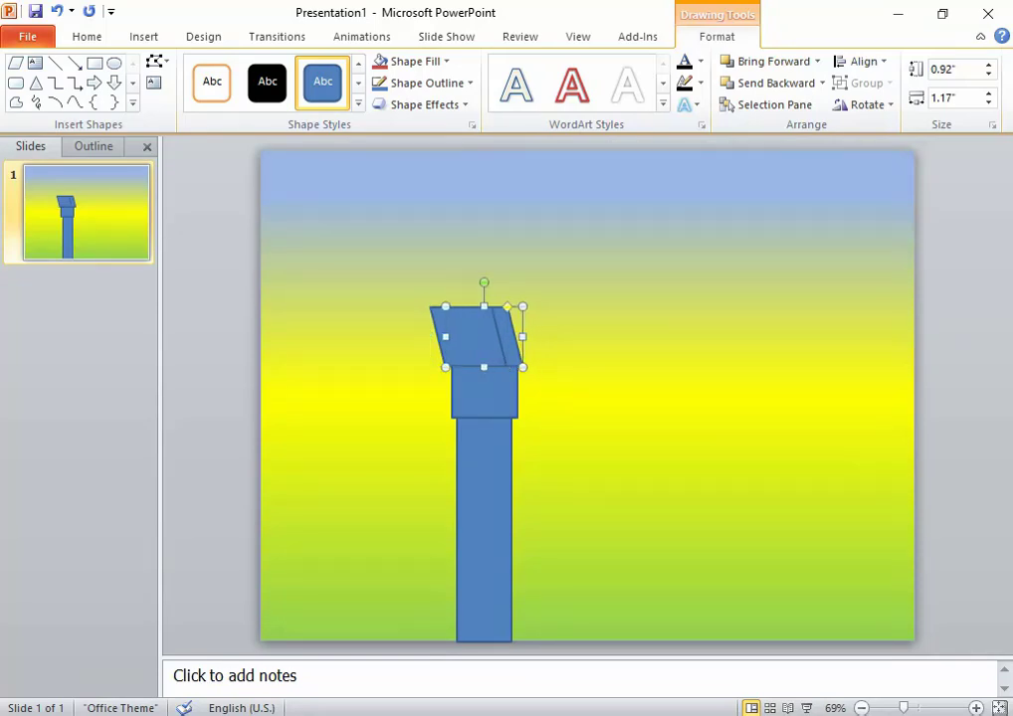
key(Left)
key(Left)
key(Left)
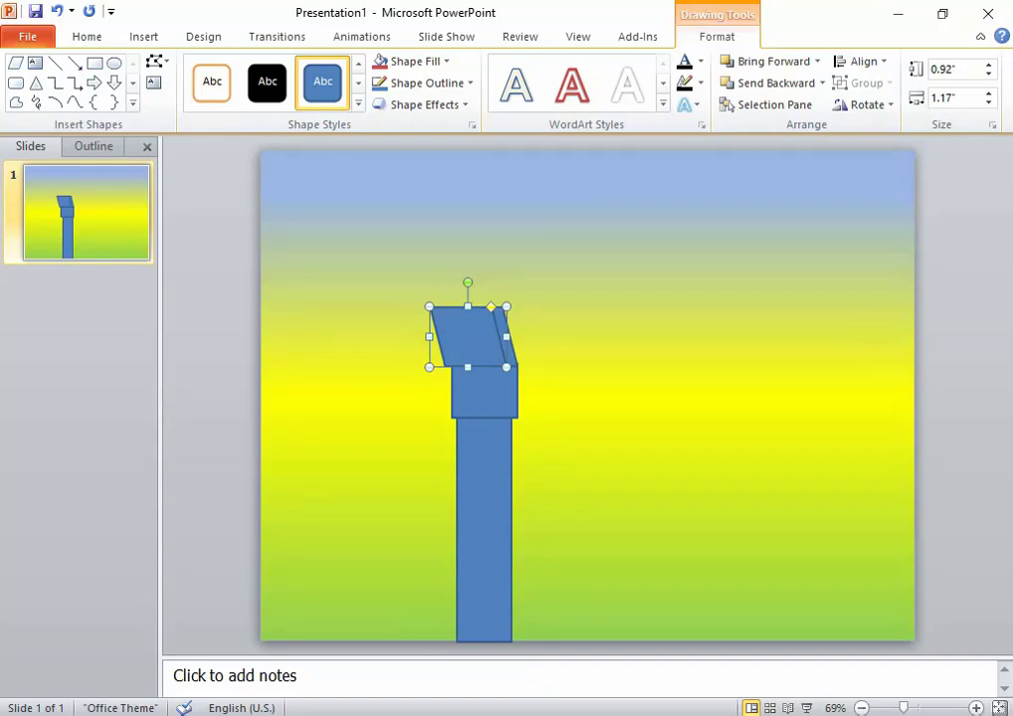
key(Escape)
Nudge both slanted pieces slightly right to centre them above the pump body
click(505, 339)
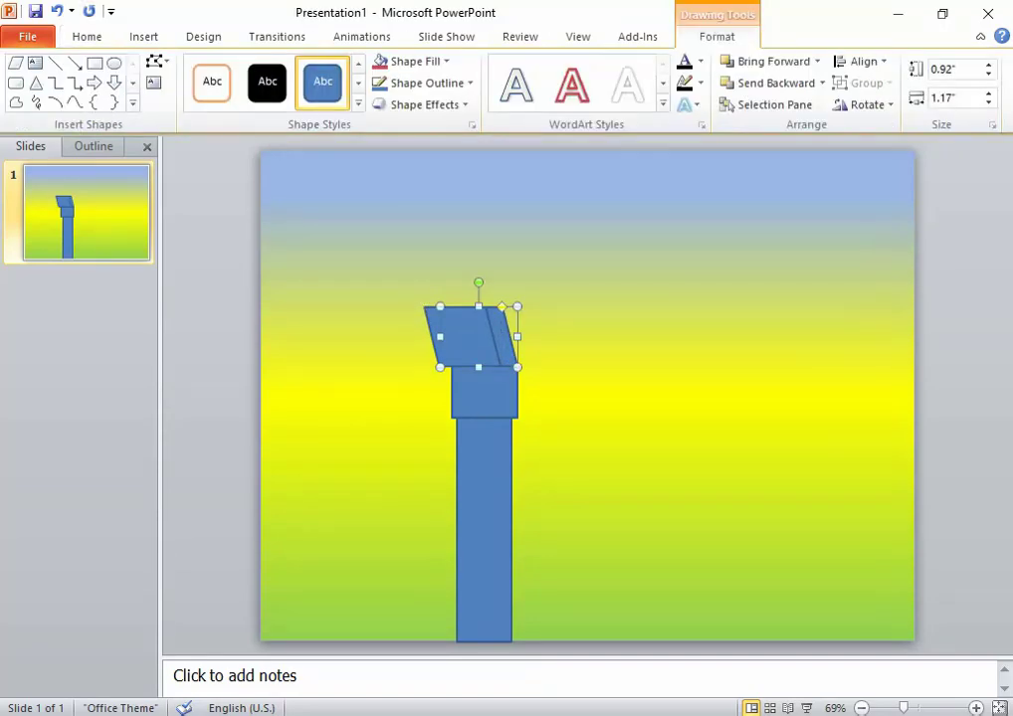
key(Right)
key(Escape)
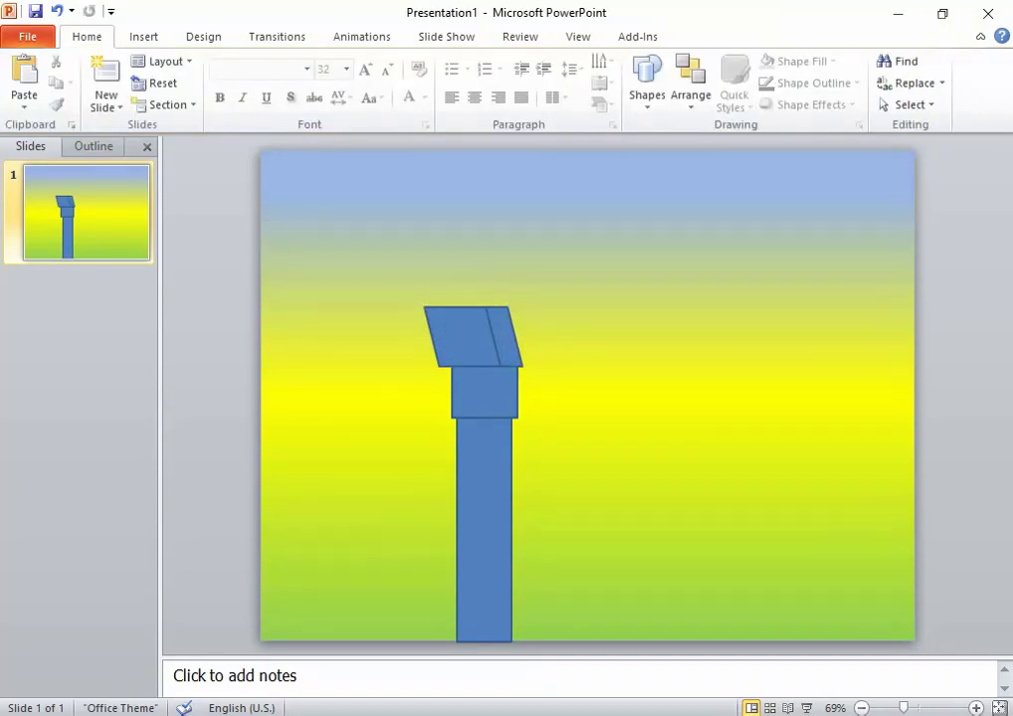
click(462, 336)
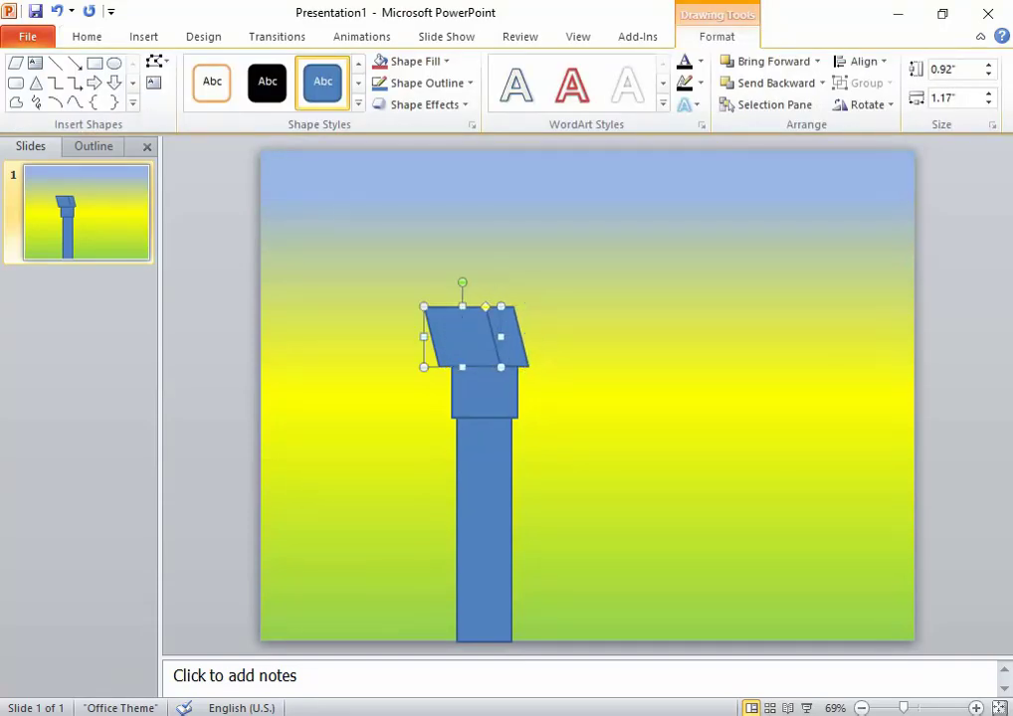
key(Right)
key(Escape)
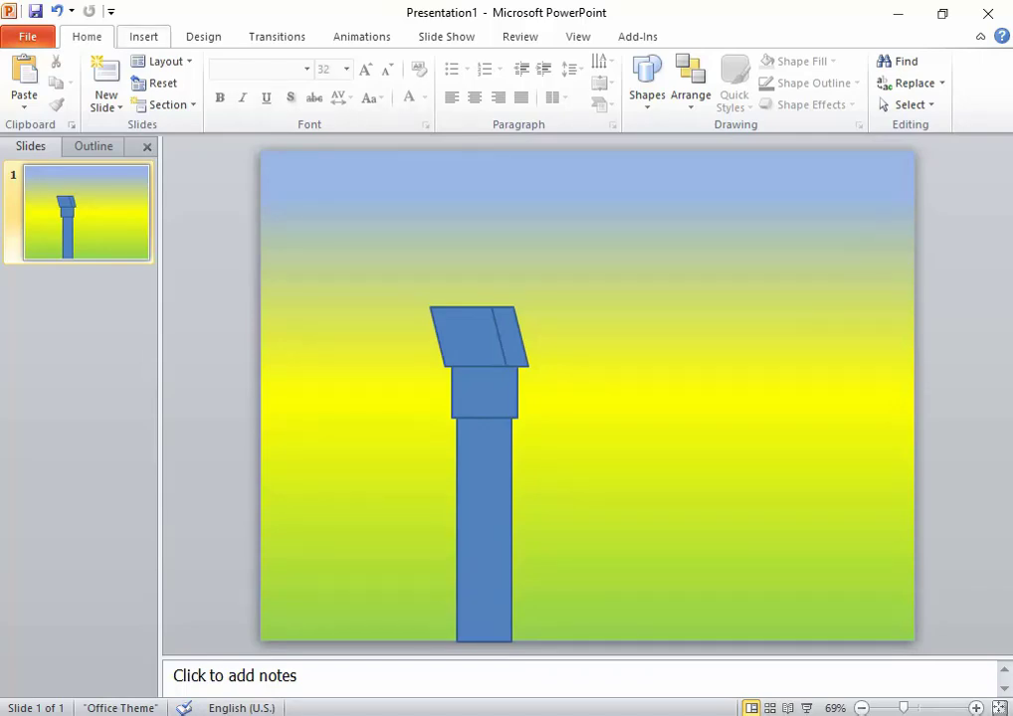
click(143, 35)
Draw a thin rounded-rectangle handle, tilt it up into the pump head, and send it to the back
click(273, 80)
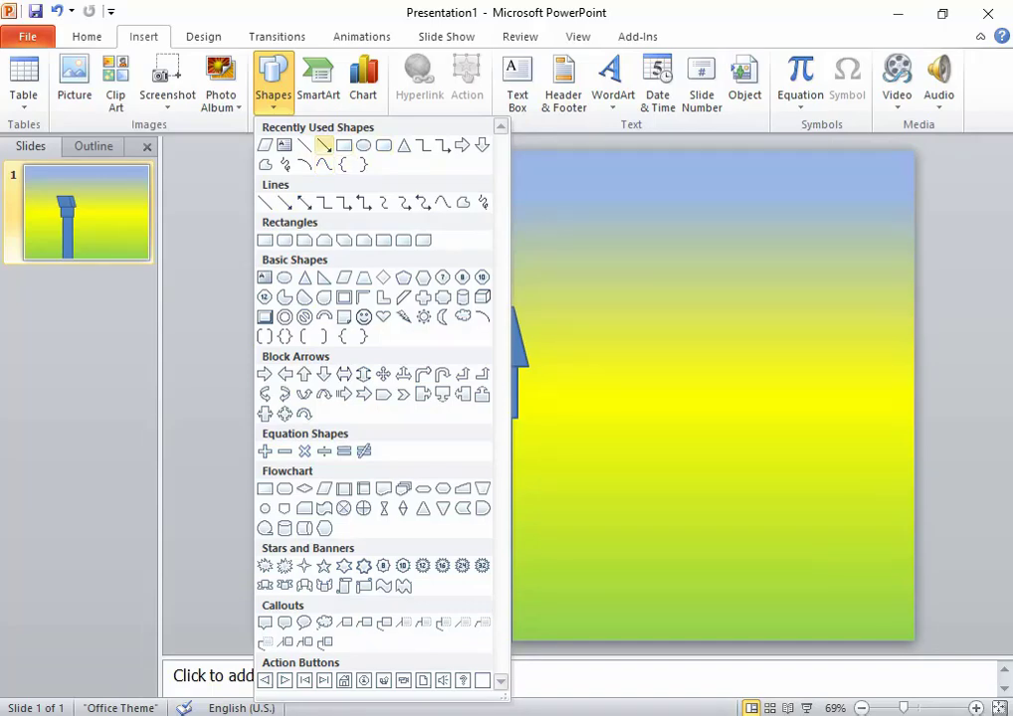
click(383, 145)
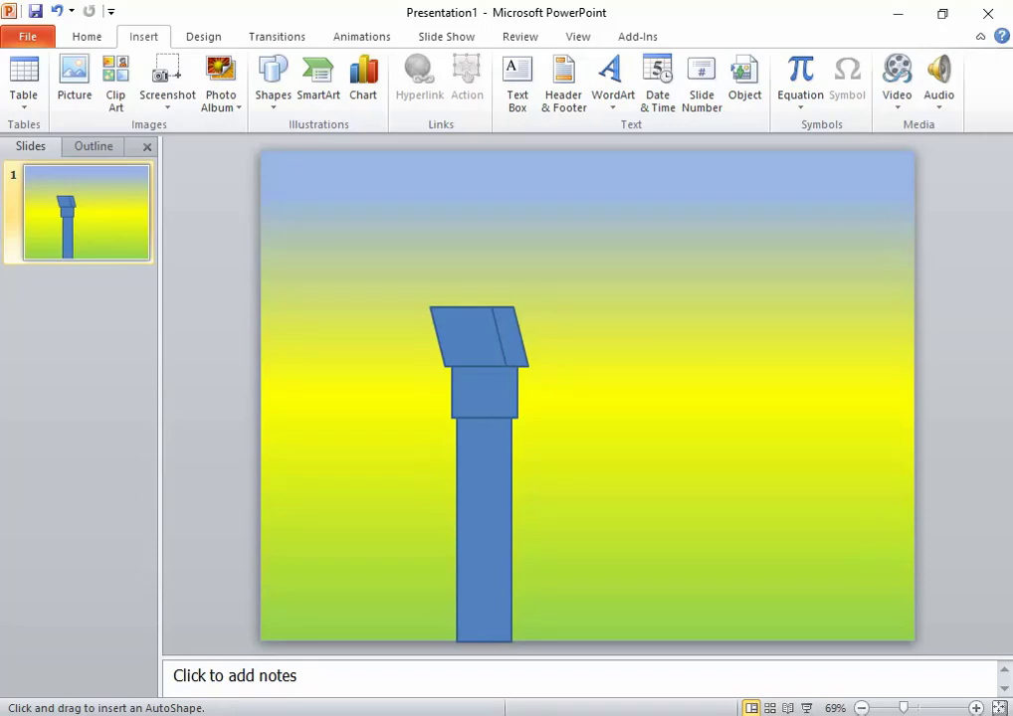
drag(587, 429, 806, 418)
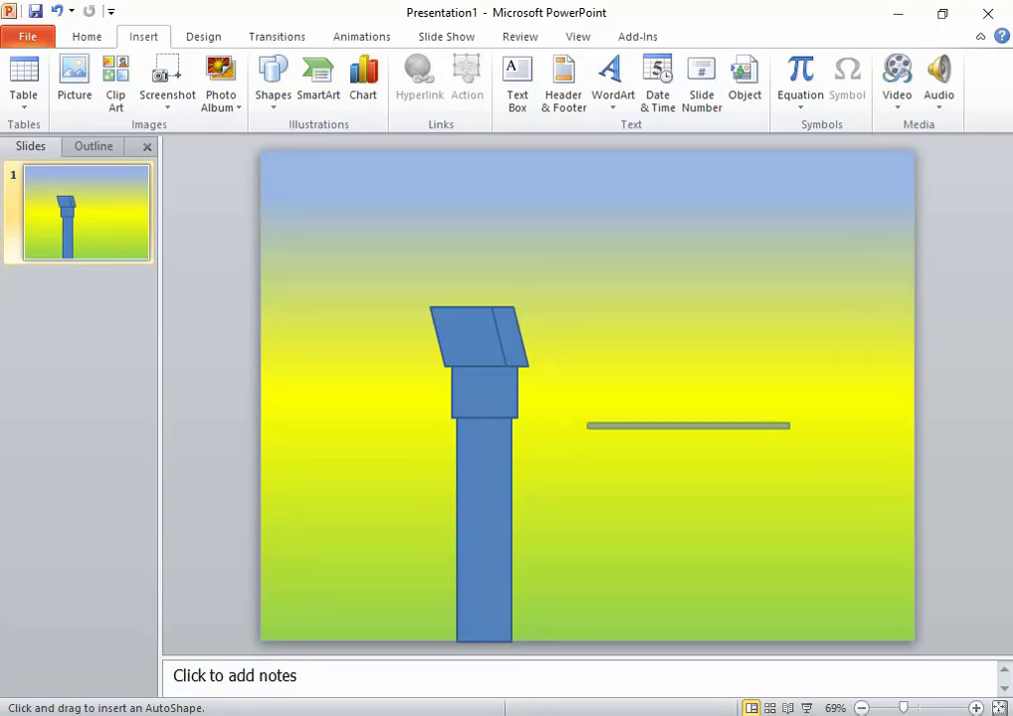
drag(806, 418, 768, 417)
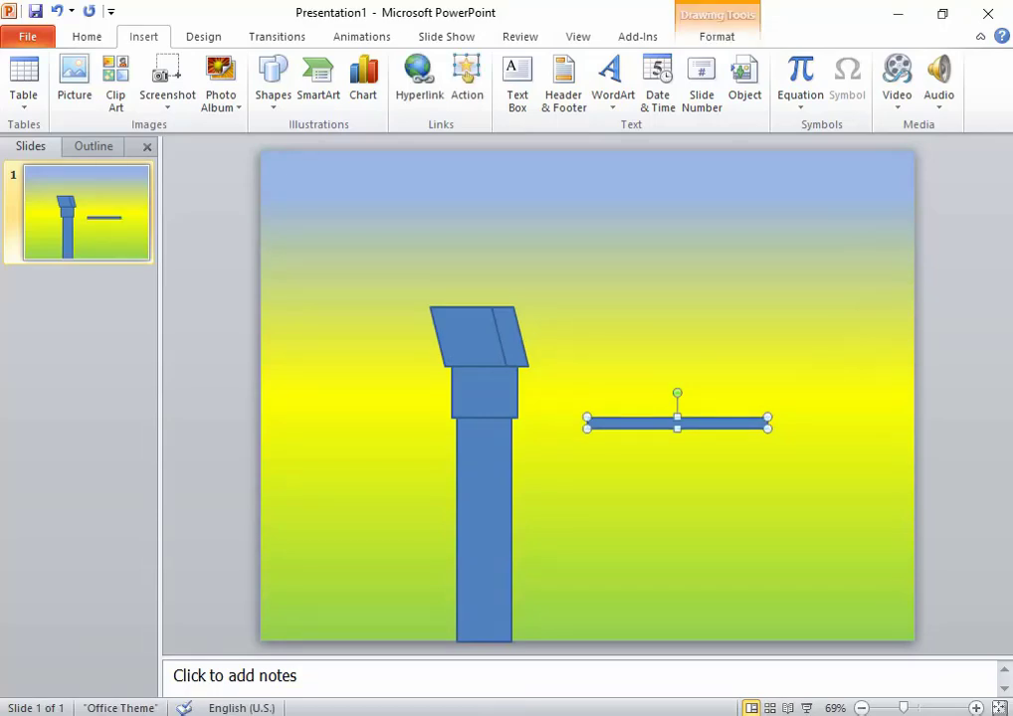
drag(677, 393, 380, 366)
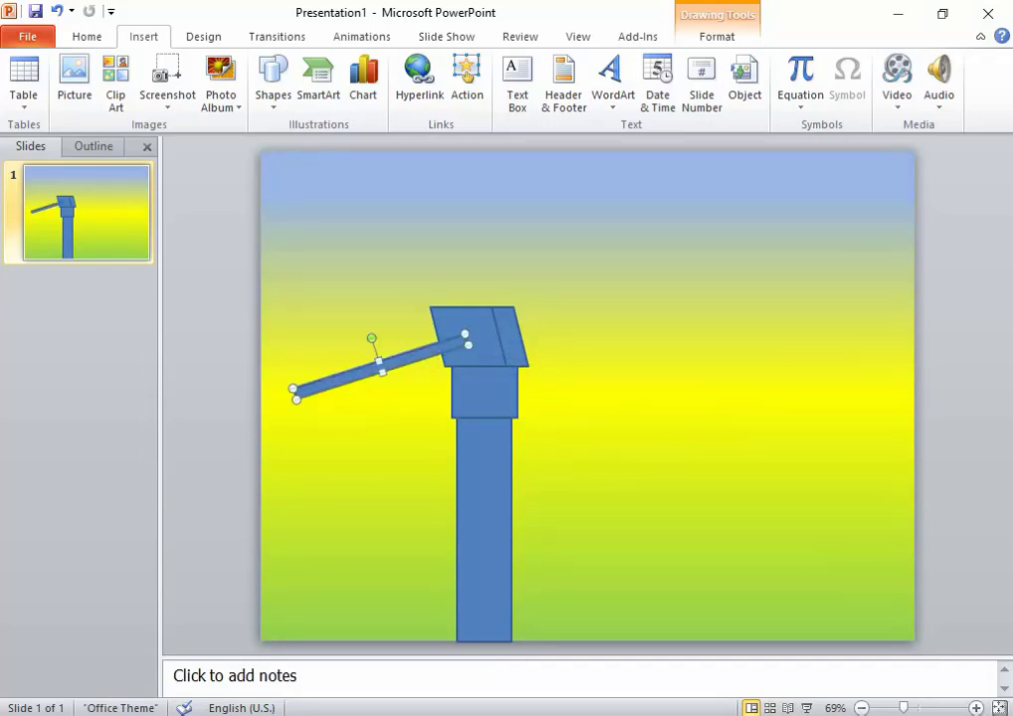
right_click(409, 358)
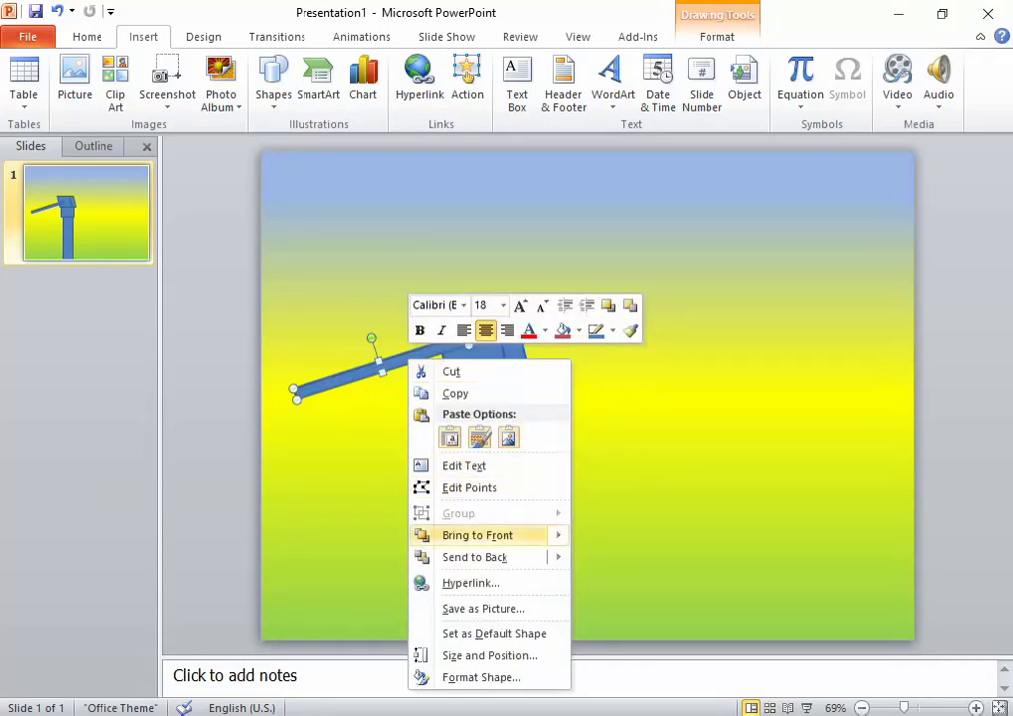
click(637, 556)
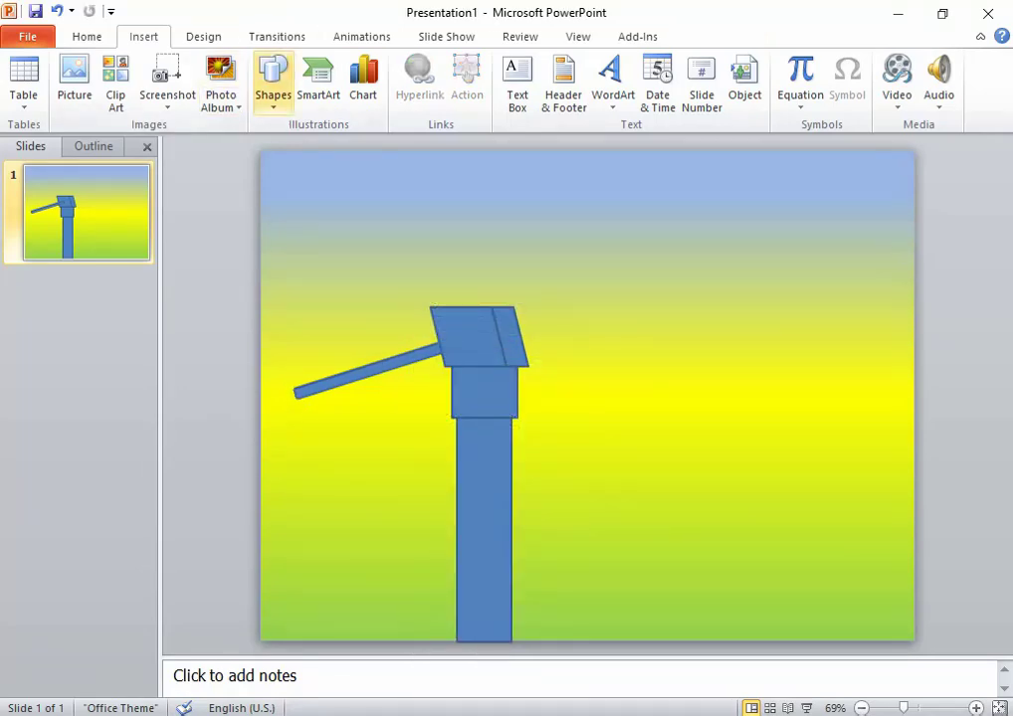
Draw an L-shape, flip it horizontally and vertically, attach it to the collar, and send it back
click(273, 84)
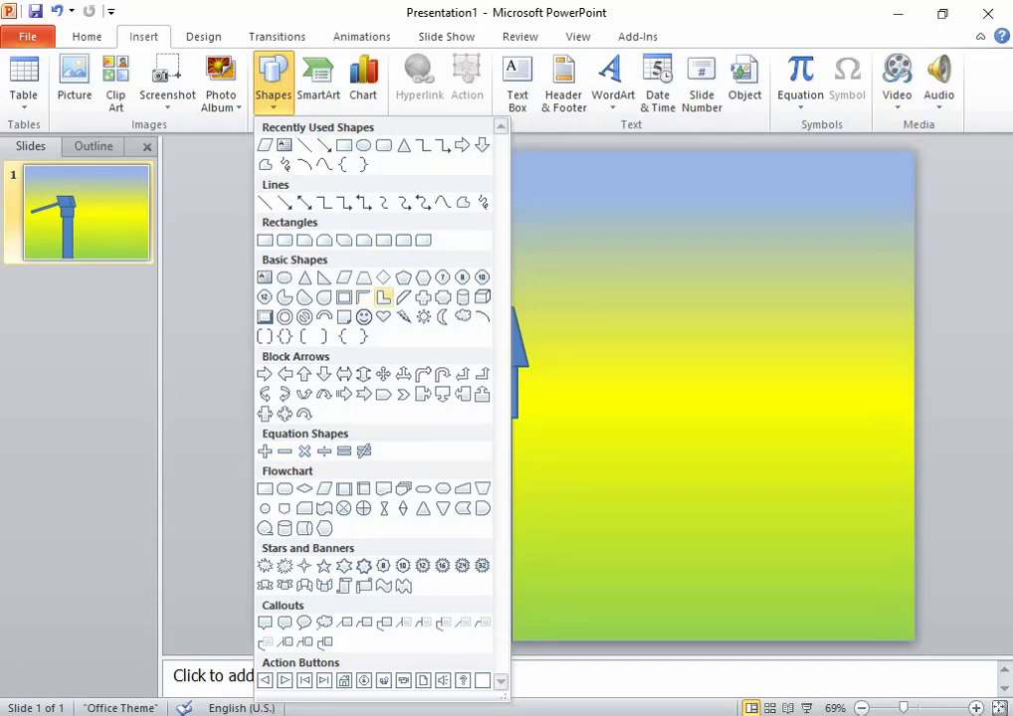
click(383, 296)
mouse_move(630, 307)
mouse_down()
mouse_move(746, 366)
mouse_move(762, 352)
mouse_up()
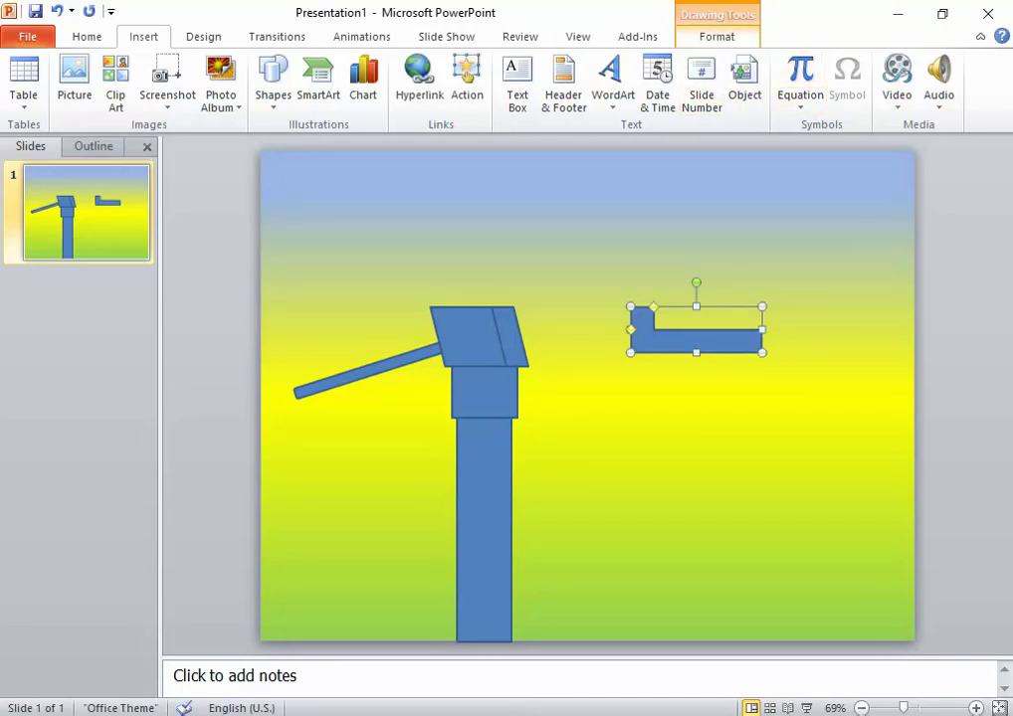
click(717, 36)
click(863, 105)
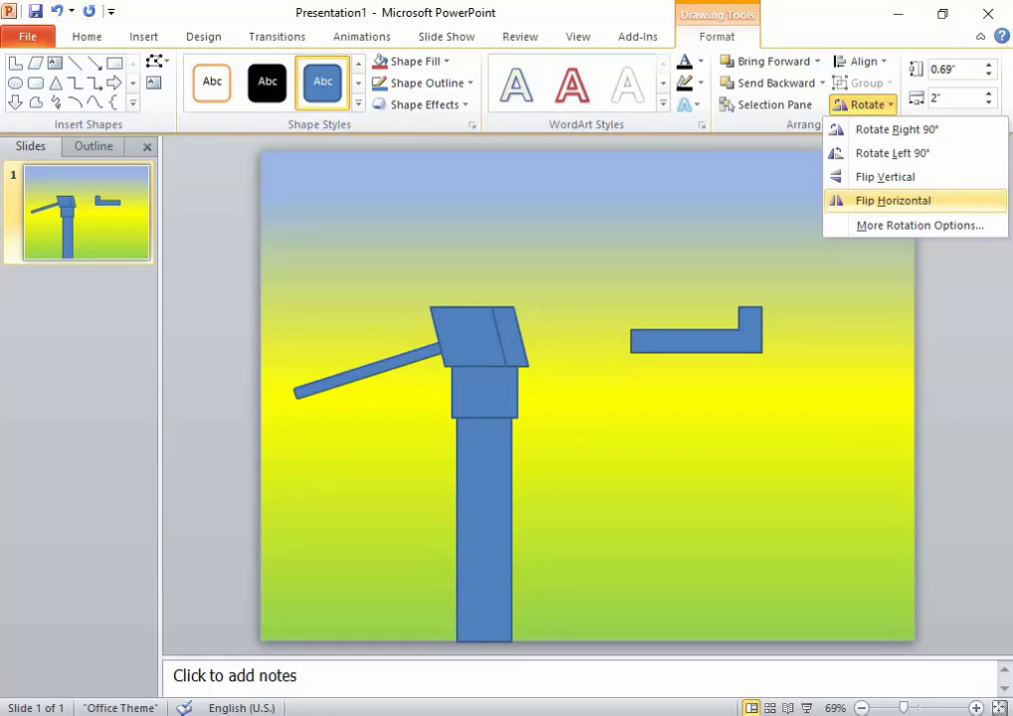
click(892, 200)
click(864, 104)
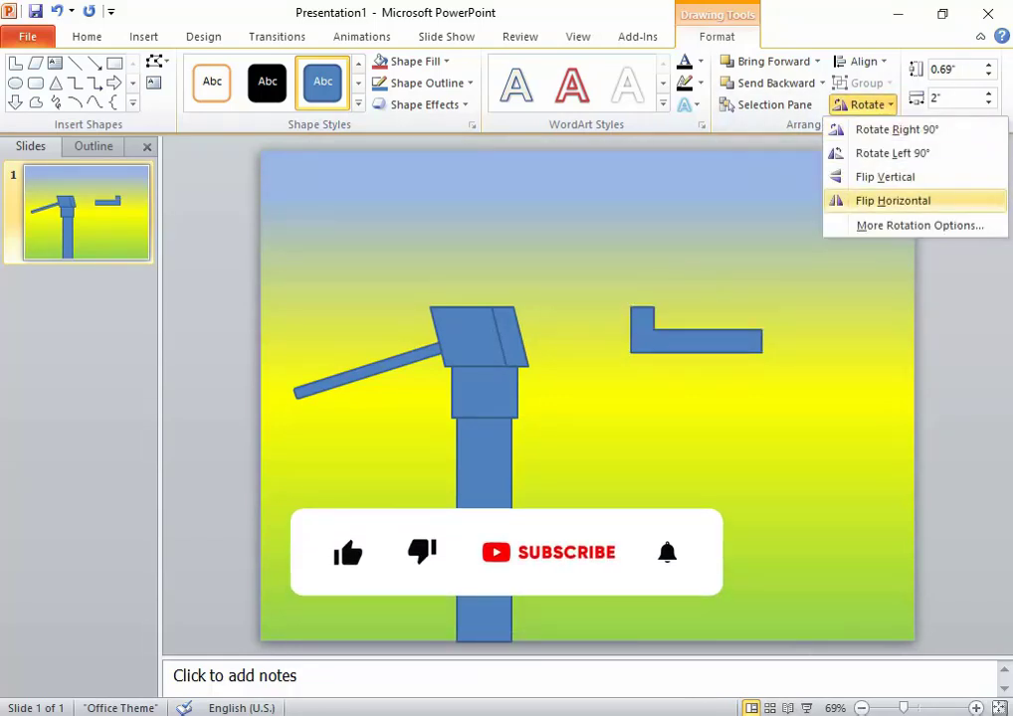
click(885, 176)
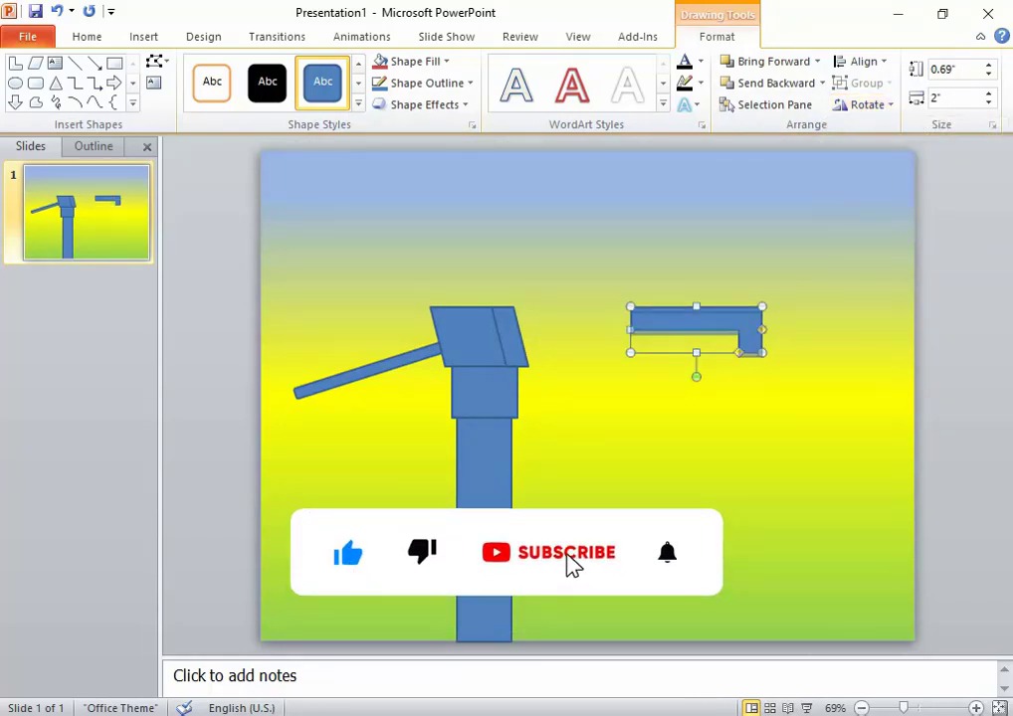
mouse_move(696, 318)
mouse_down()
mouse_move(594, 391)
mouse_move(563, 388)
mouse_up()
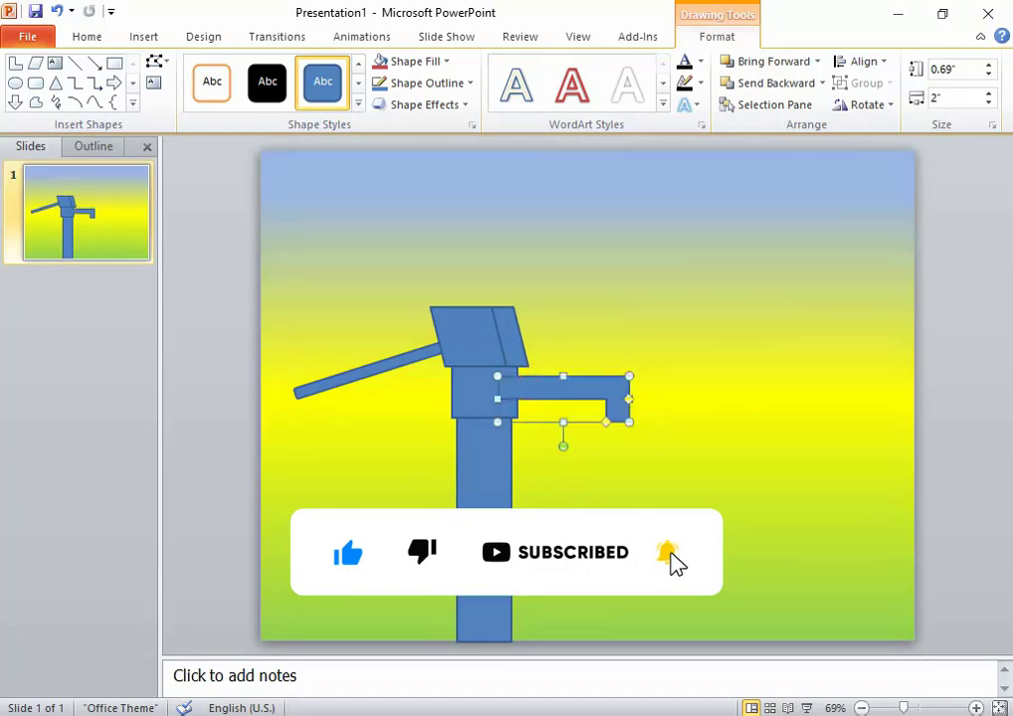
right_click(576, 388)
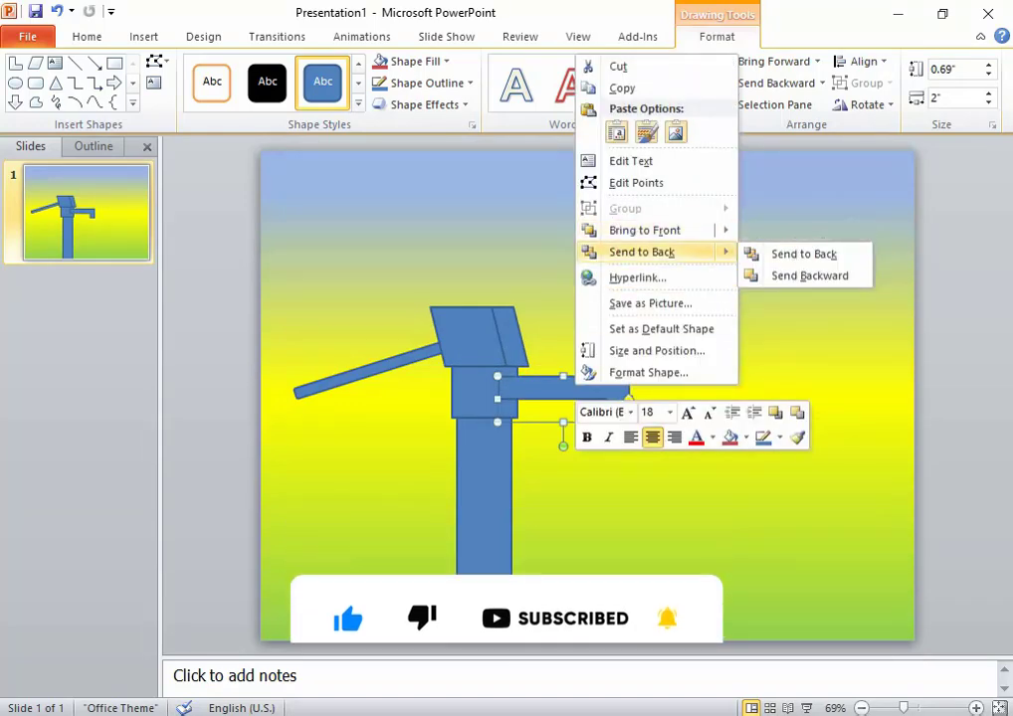
click(642, 251)
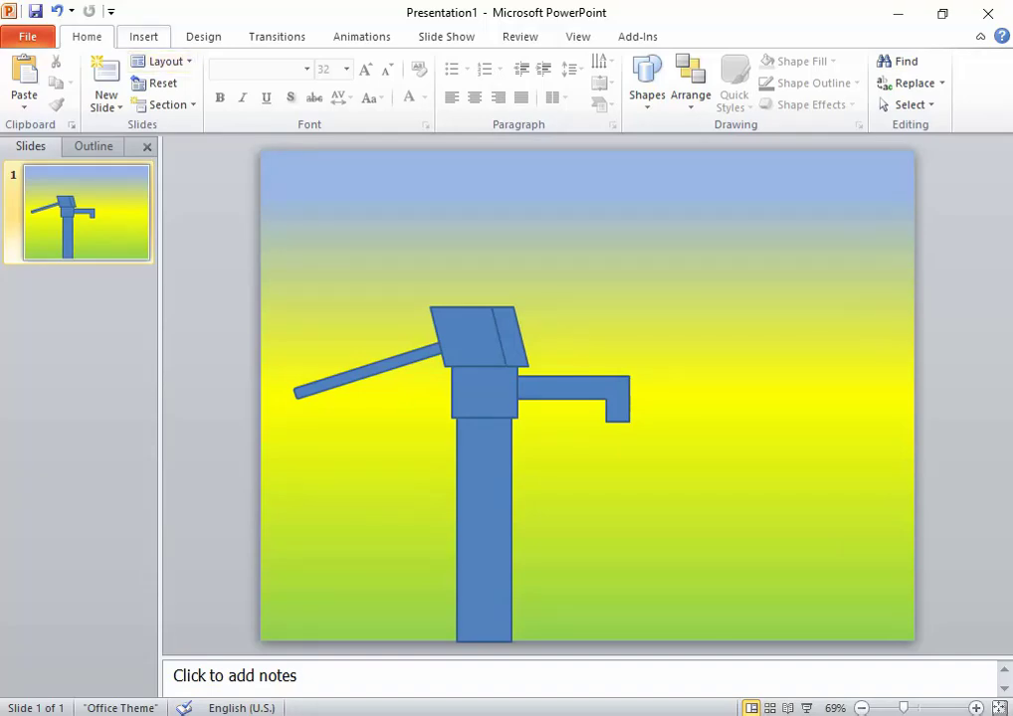
Draw a trapezoid below the spout and flip it vertically into a bucket
click(144, 36)
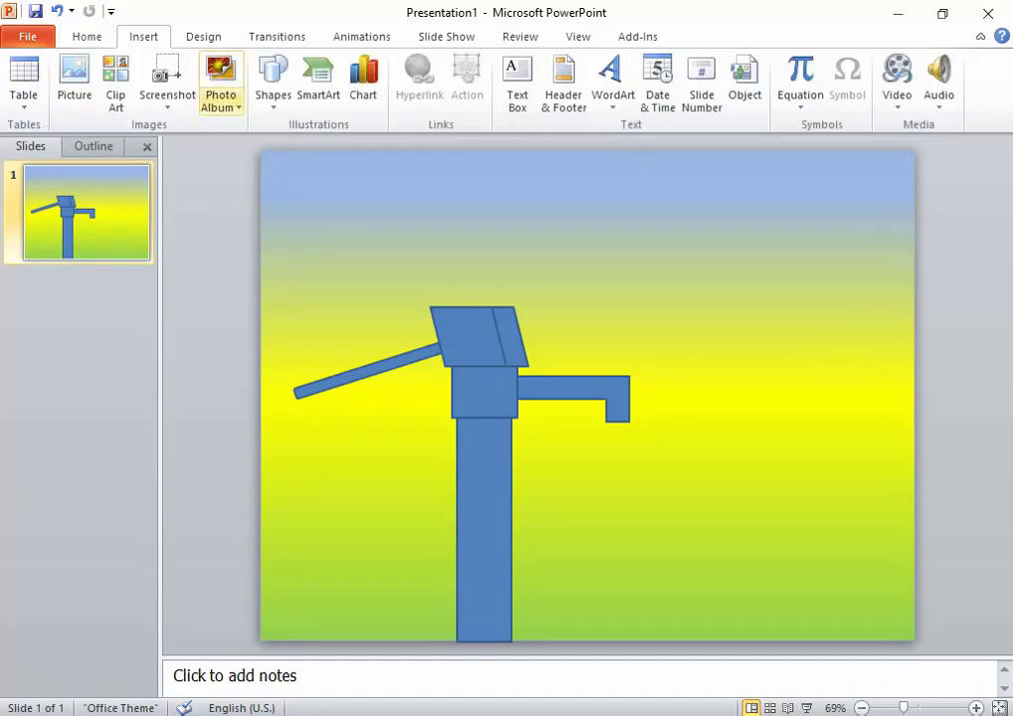
click(272, 79)
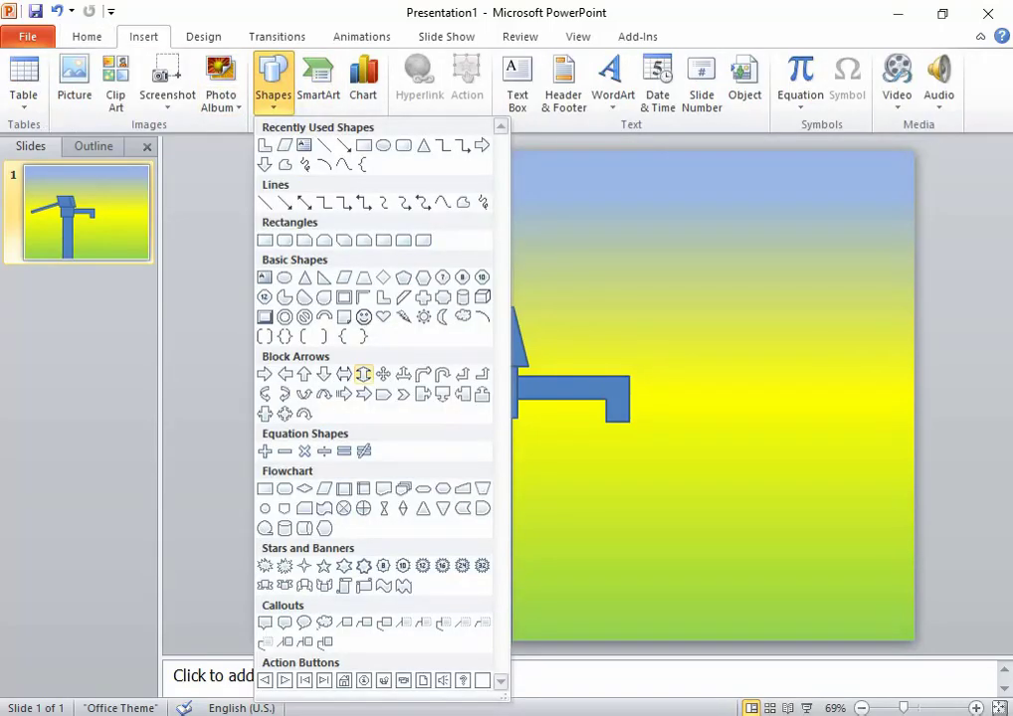
click(363, 277)
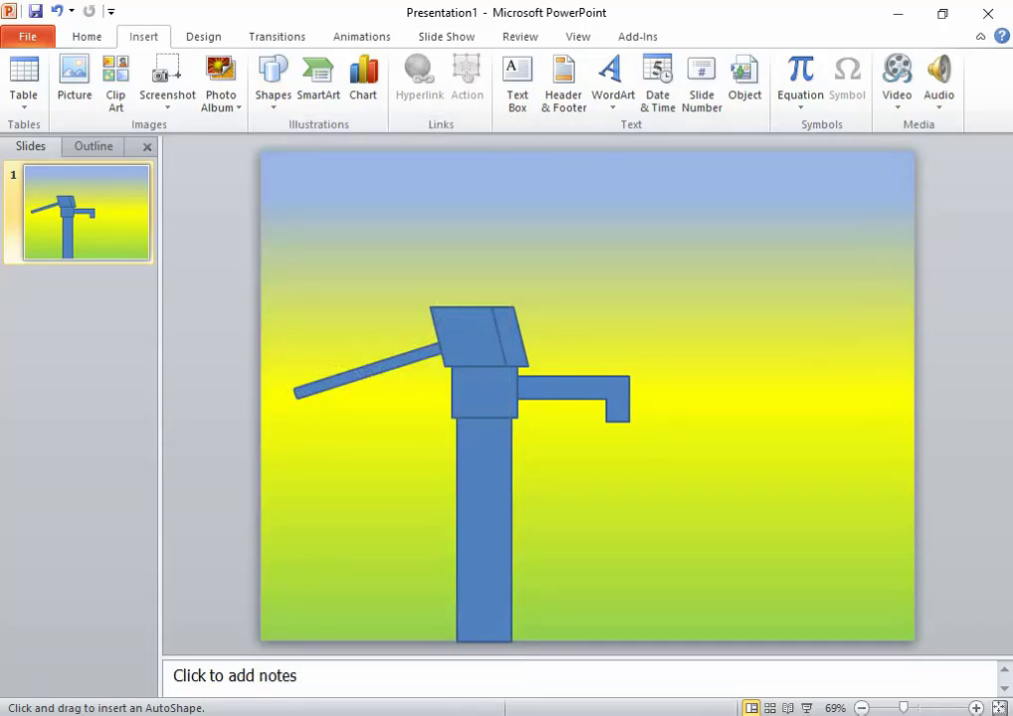
mouse_move(718, 292)
mouse_down()
mouse_move(844, 400)
mouse_move(844, 478)
mouse_move(843, 465)
mouse_up()
mouse_move(781, 398)
mouse_down()
mouse_move(655, 546)
mouse_move(625, 556)
mouse_move(625, 569)
mouse_up()
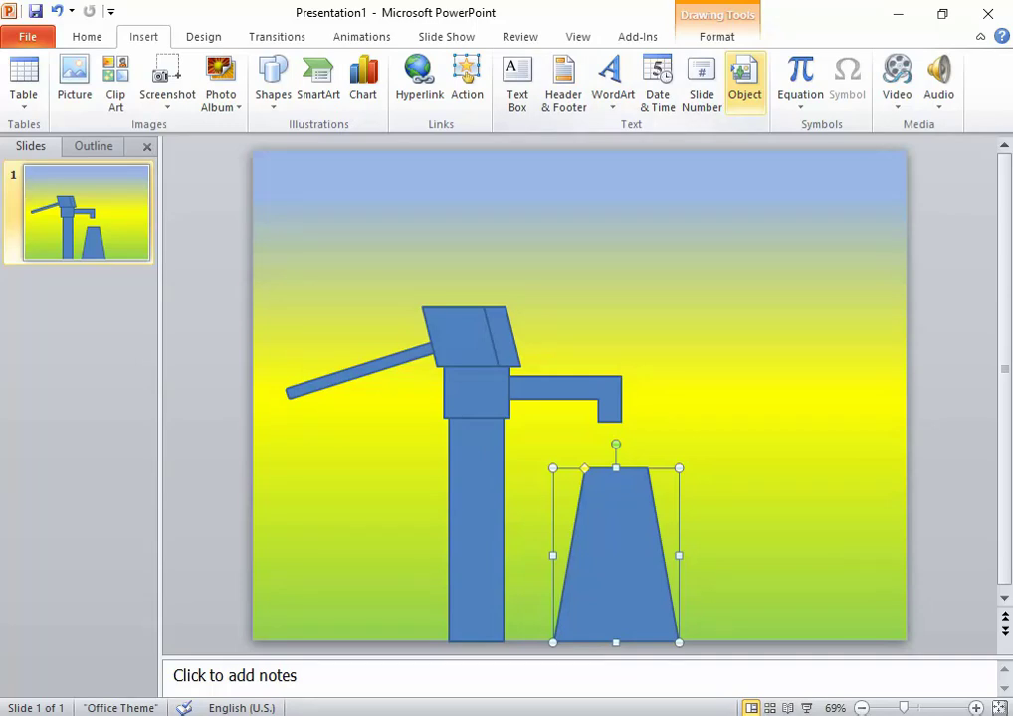
click(717, 36)
click(863, 105)
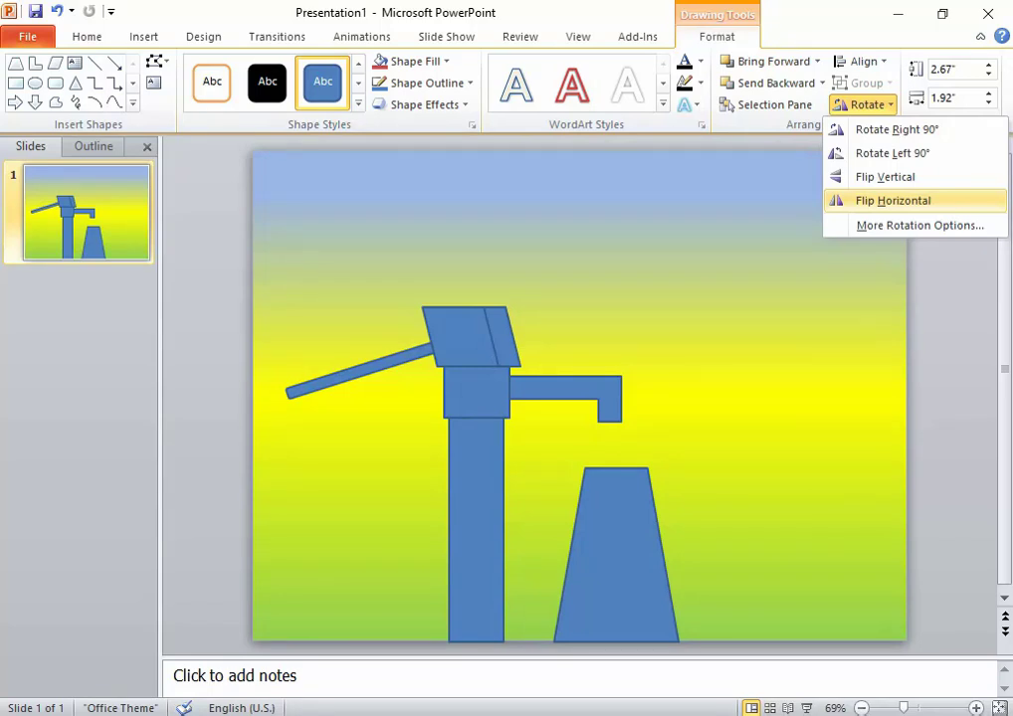
click(885, 176)
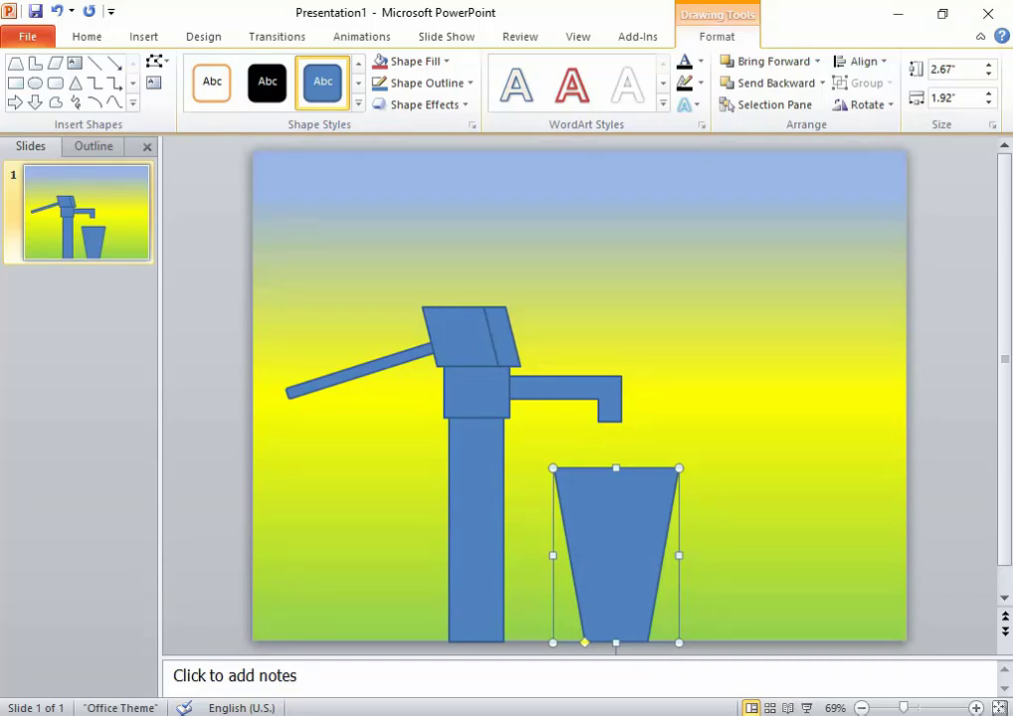
Duplicate the bucket and line the copy up exactly over the original
key(ctrl+d)
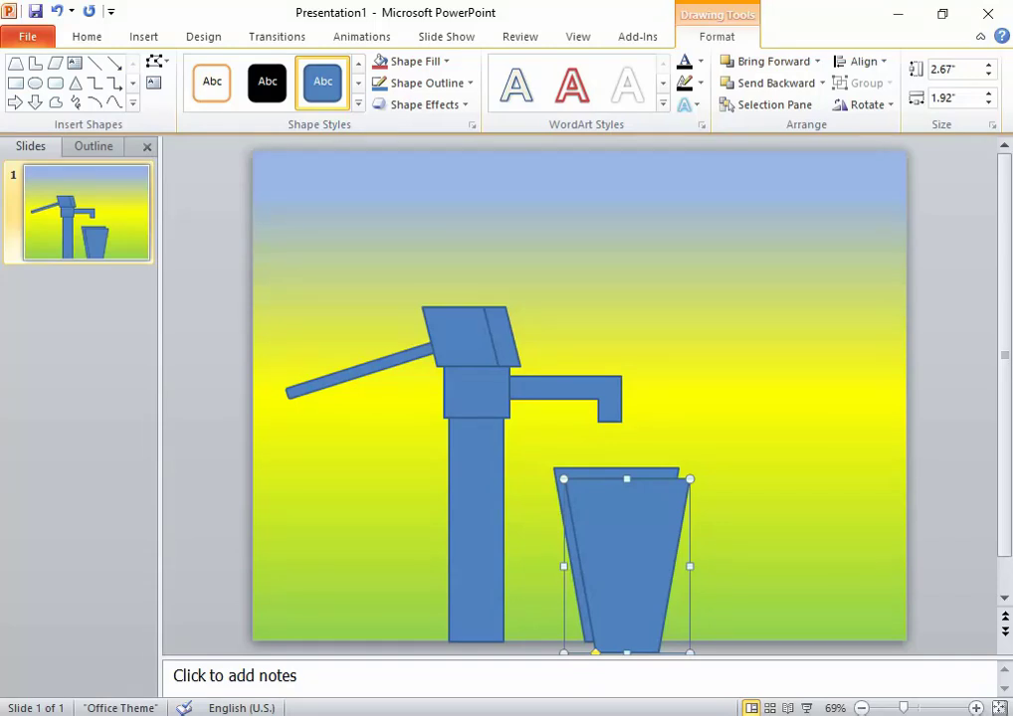
drag(627, 567, 617, 557)
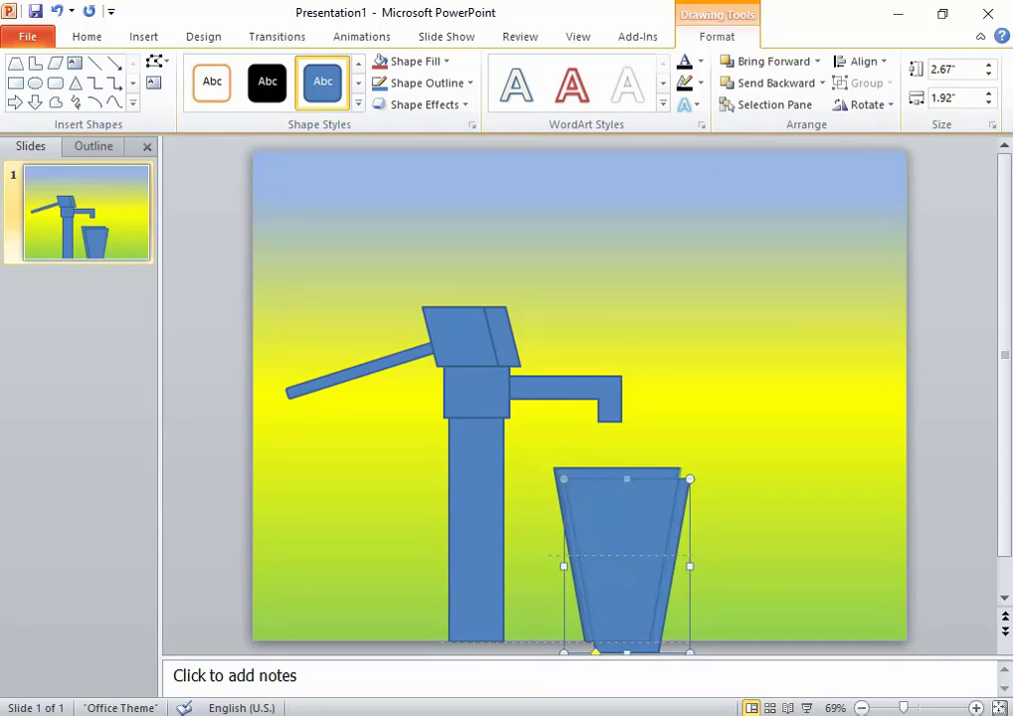
drag(626, 566, 617, 555)
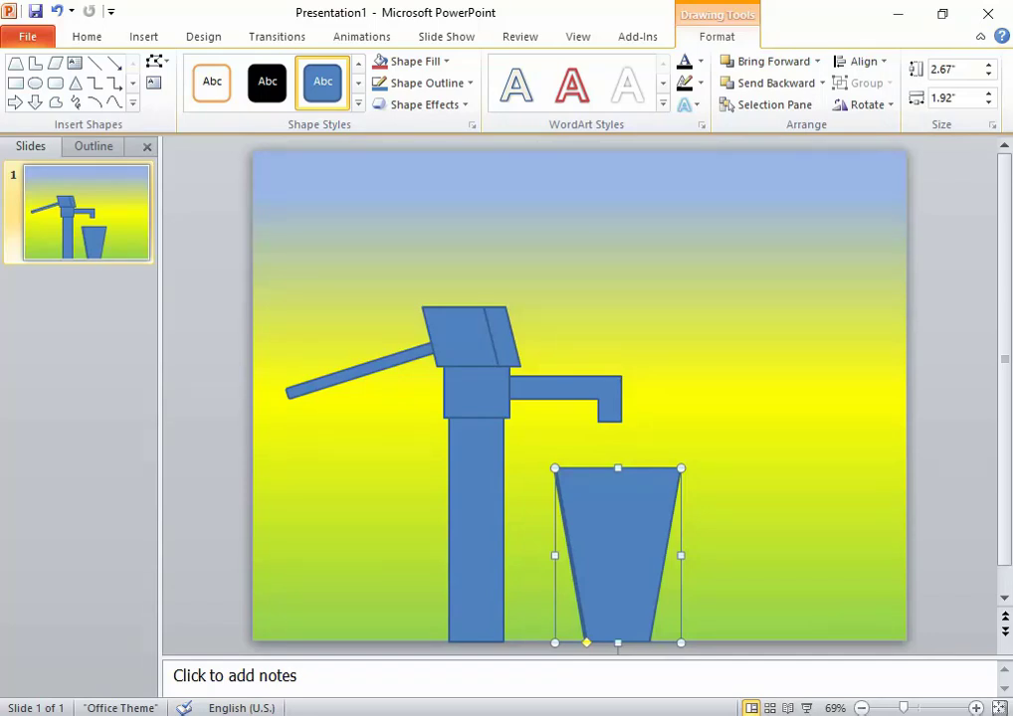
key(Down)
key(Up)
key(Up)
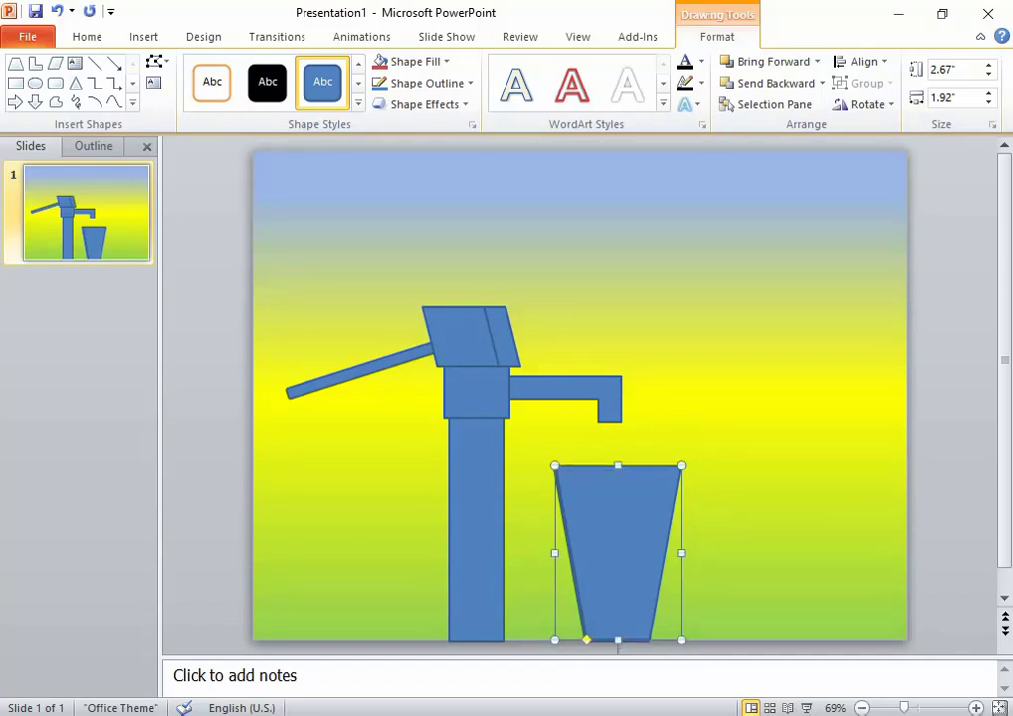
key(Left)
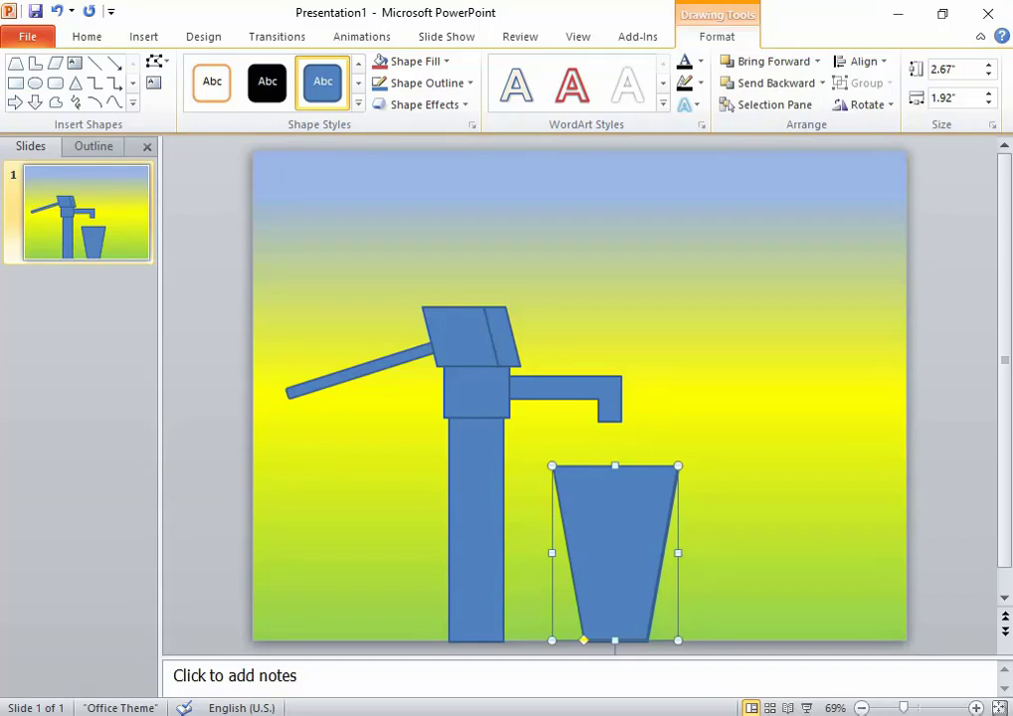
key(Right)
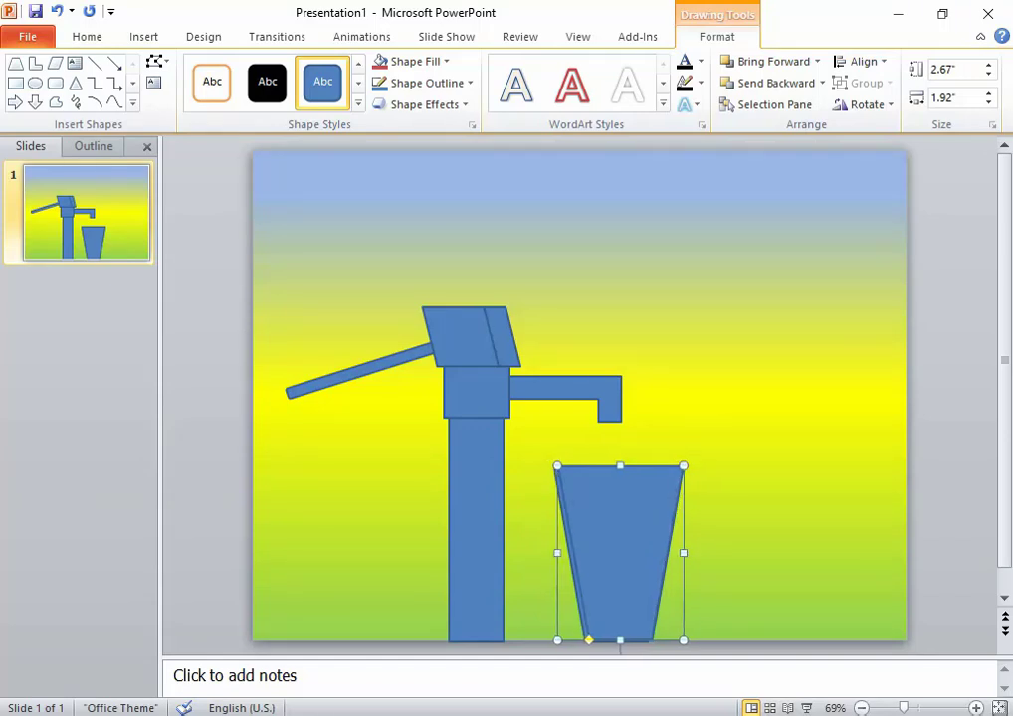
key(Left)
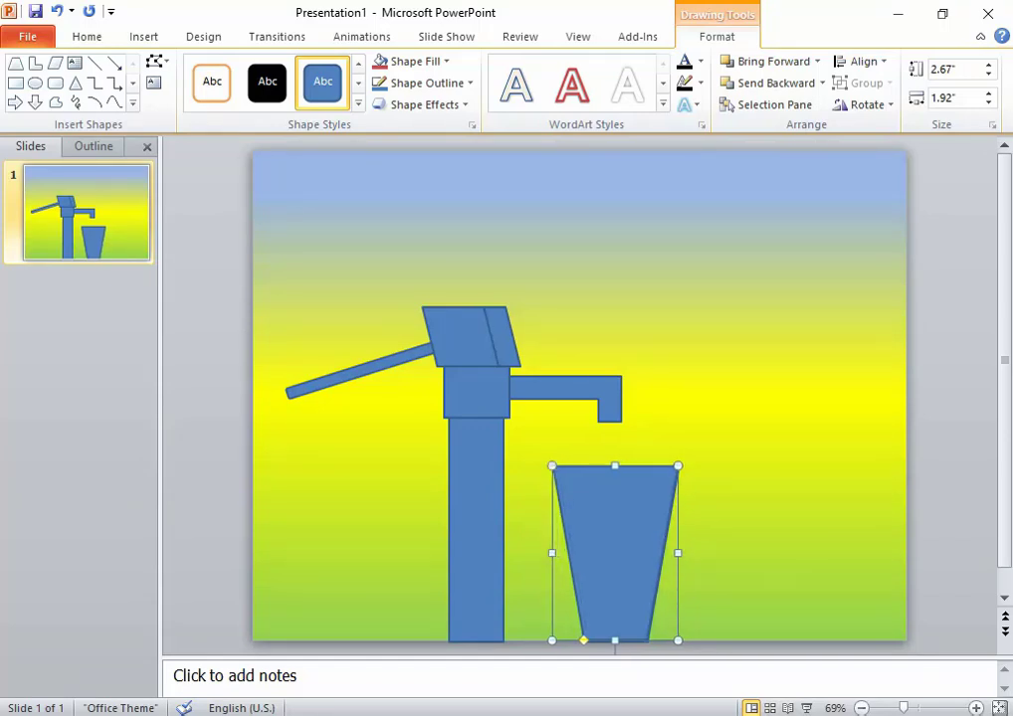
key(Escape)
Fine-tune the bucket's vertical position with small arrow-key nudges
click(615, 552)
key(Down)
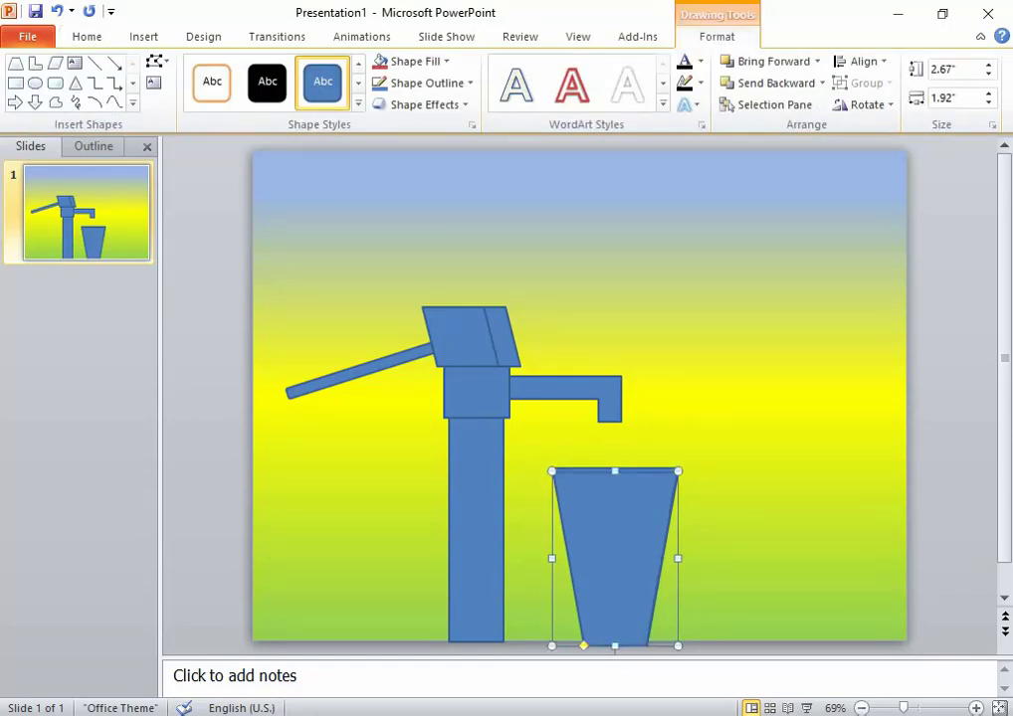
key(Up)
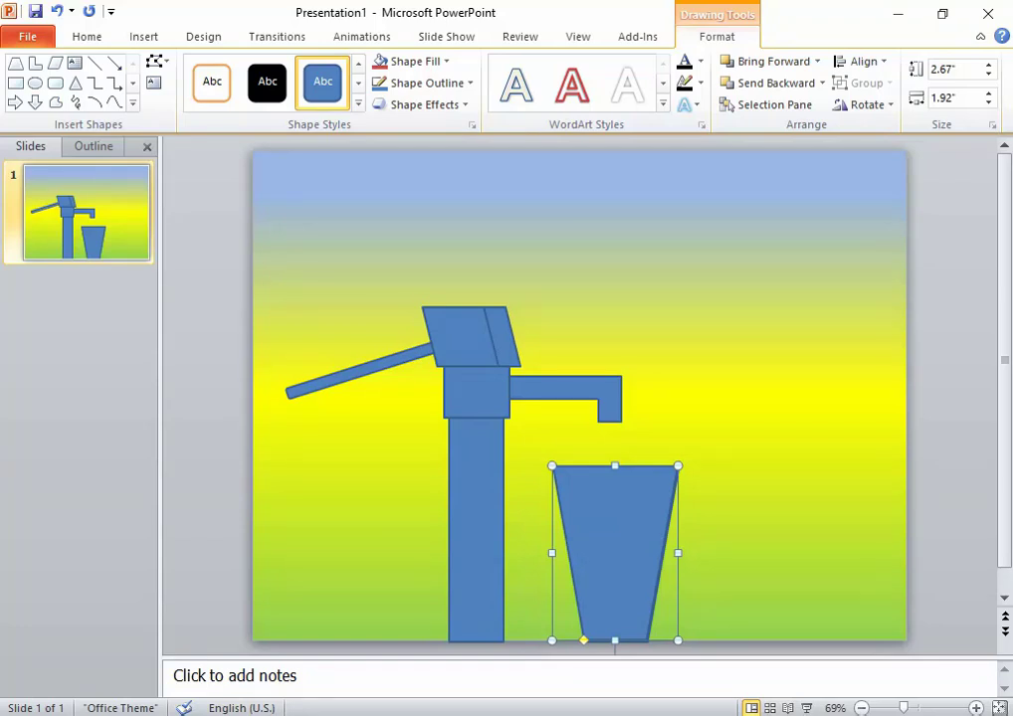
key(Escape)
double_click(615, 552)
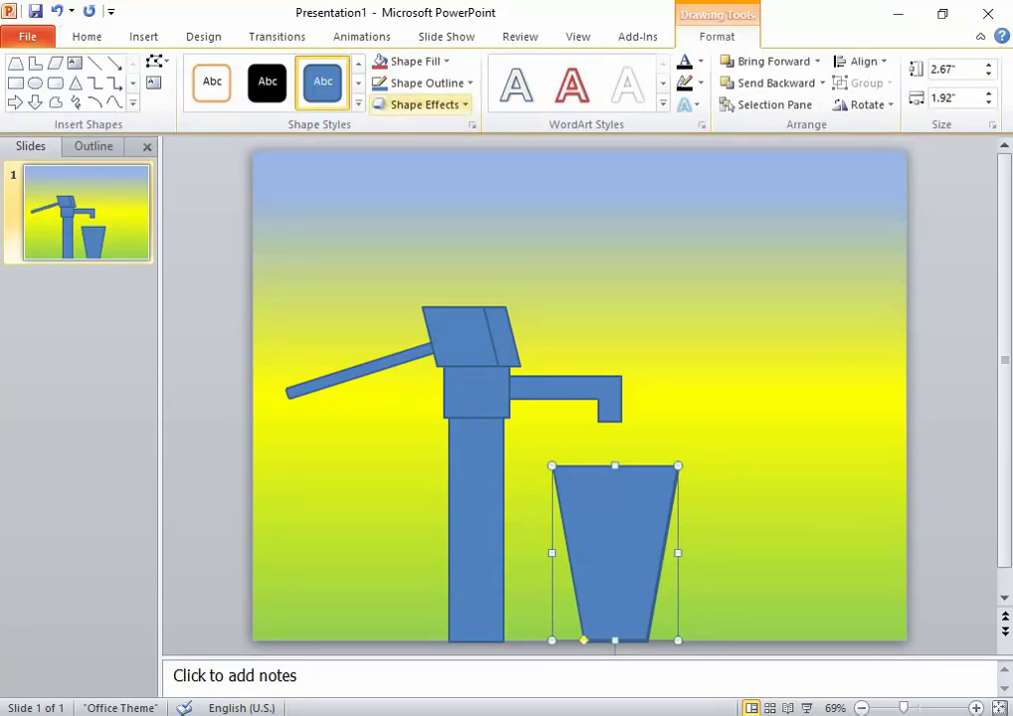
Fill the bucket with the Water droplets texture
click(413, 61)
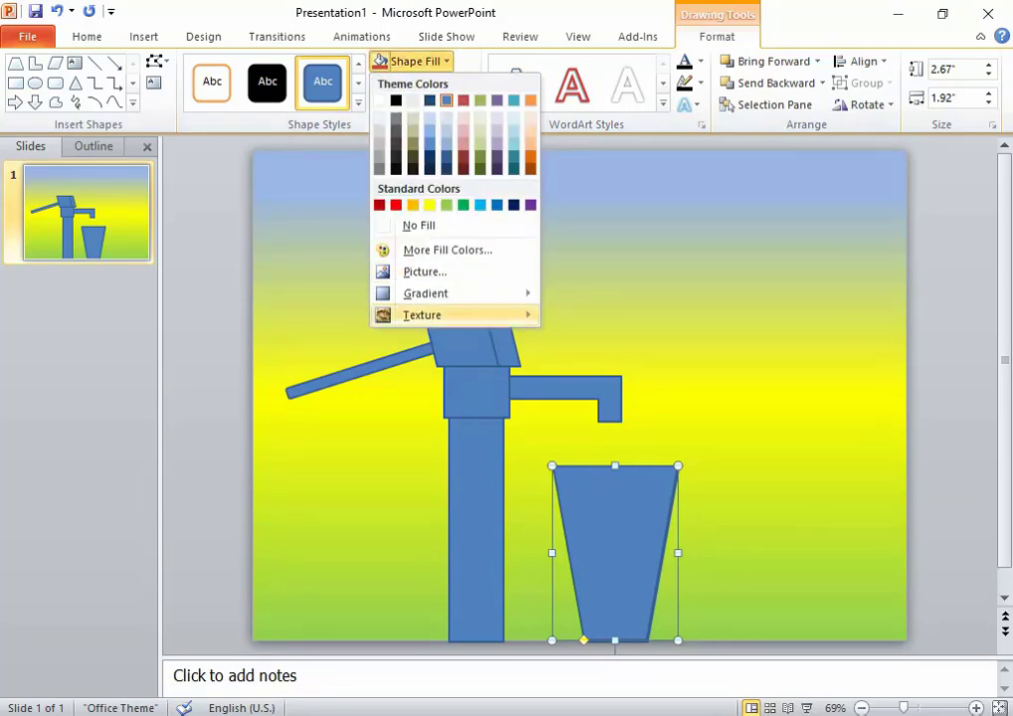
mouse_move(422, 315)
click(584, 289)
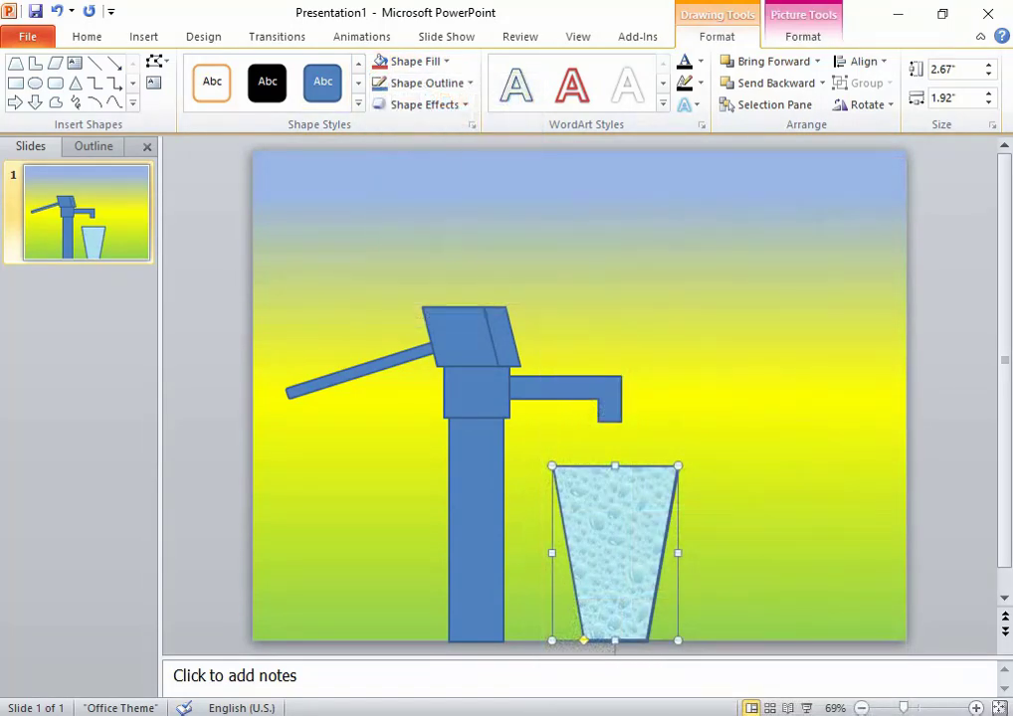
key(Escape)
click(615, 552)
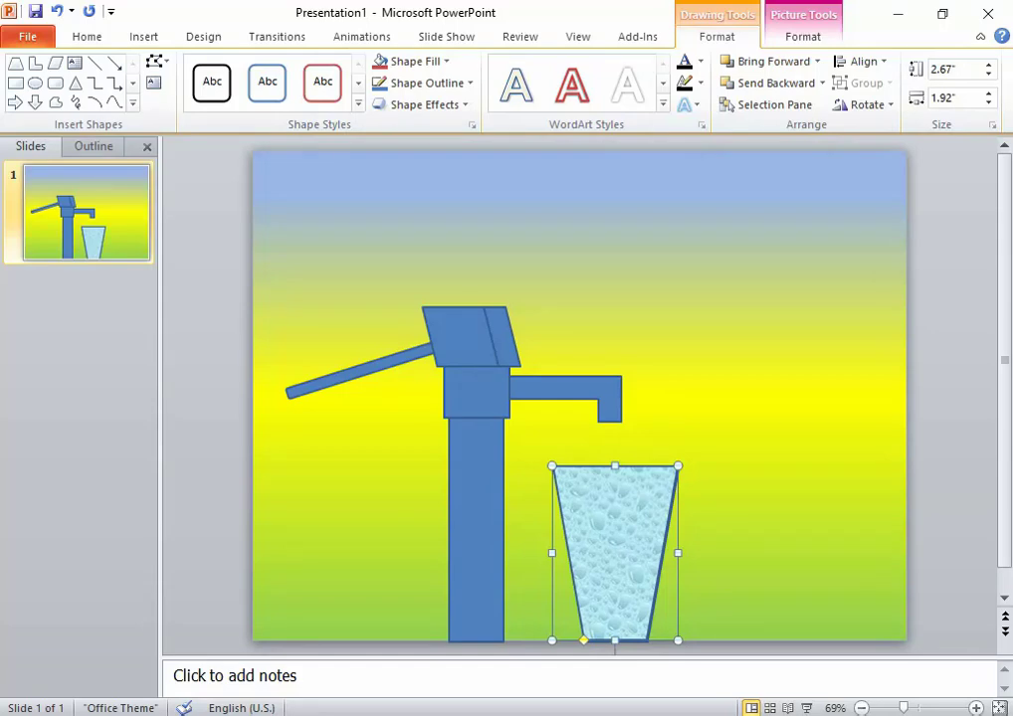
Add a Wipe entrance to the bucket starting With Previous, and open its Timing settings
click(315, 36)
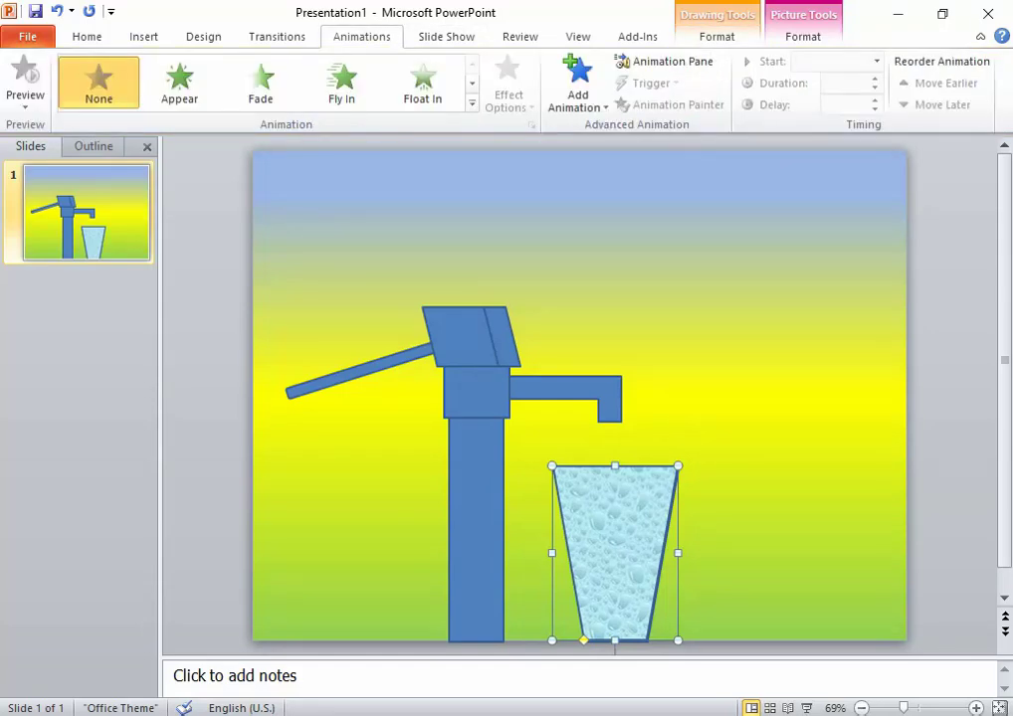
click(577, 87)
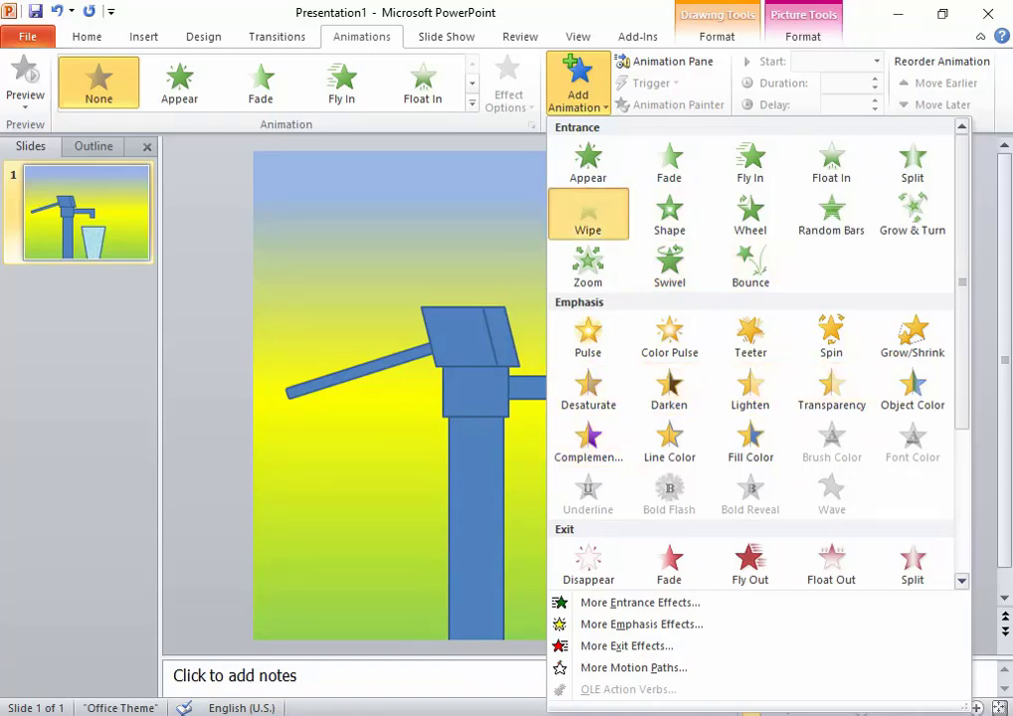
click(588, 214)
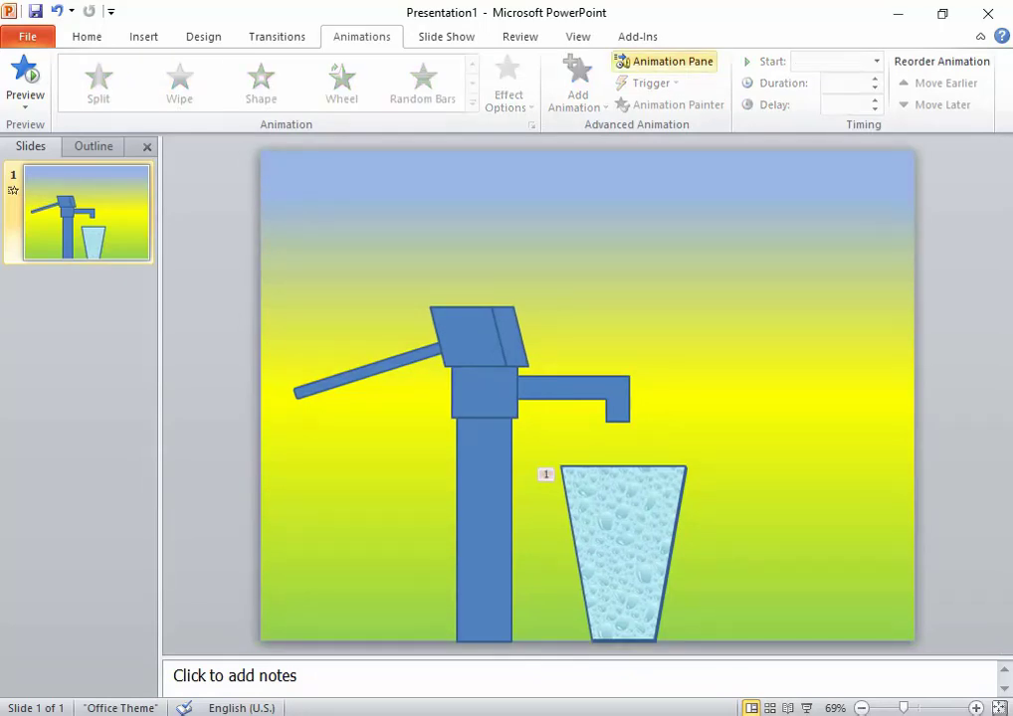
click(665, 61)
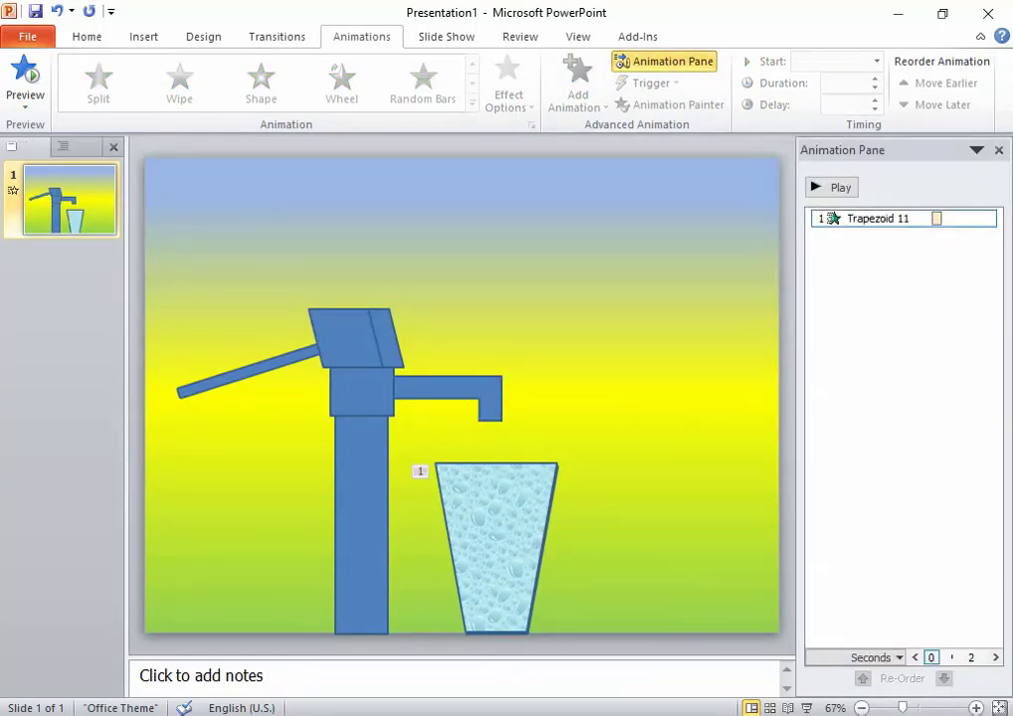
click(935, 218)
click(986, 218)
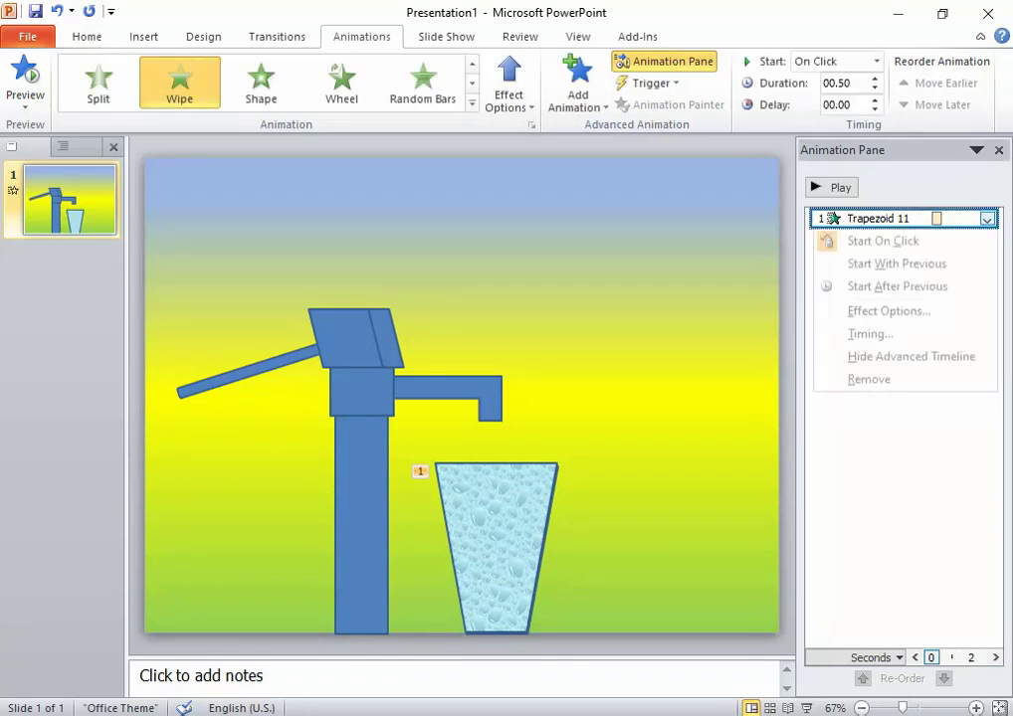
click(896, 264)
click(986, 218)
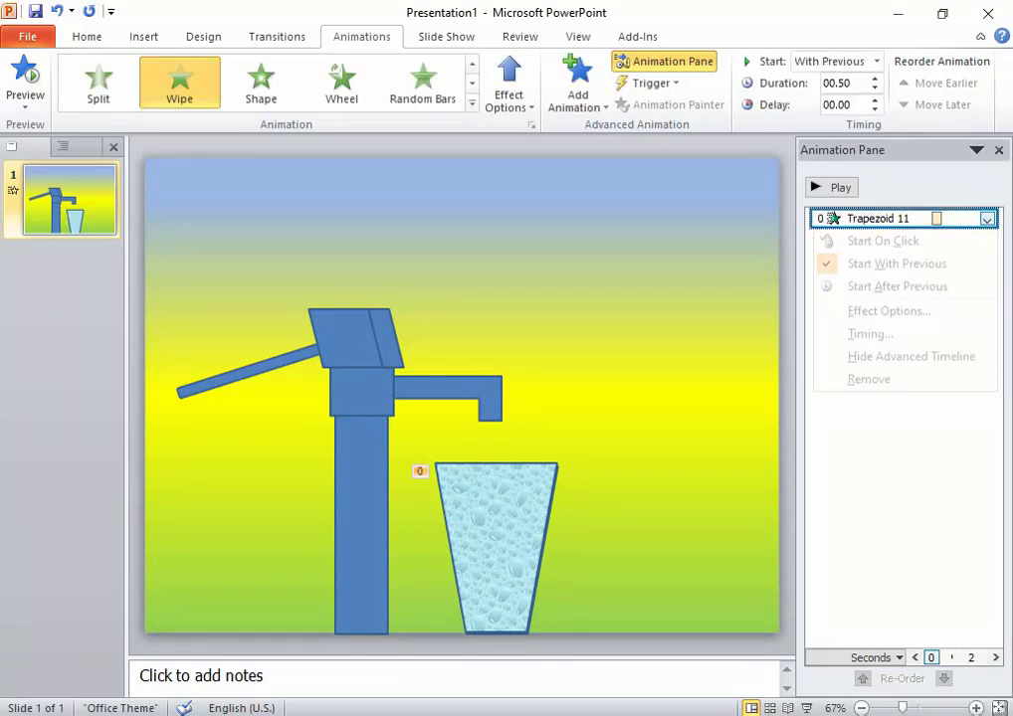
click(871, 334)
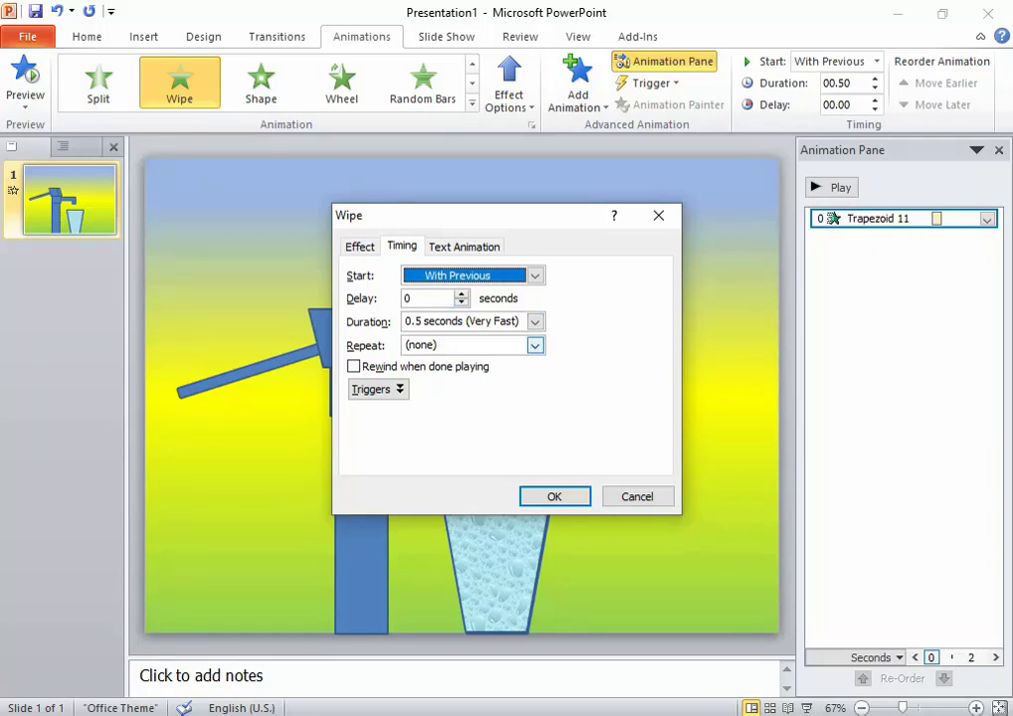
Preview the bucket's Wipe animation and leave its repeat setting unchanged
click(534, 345)
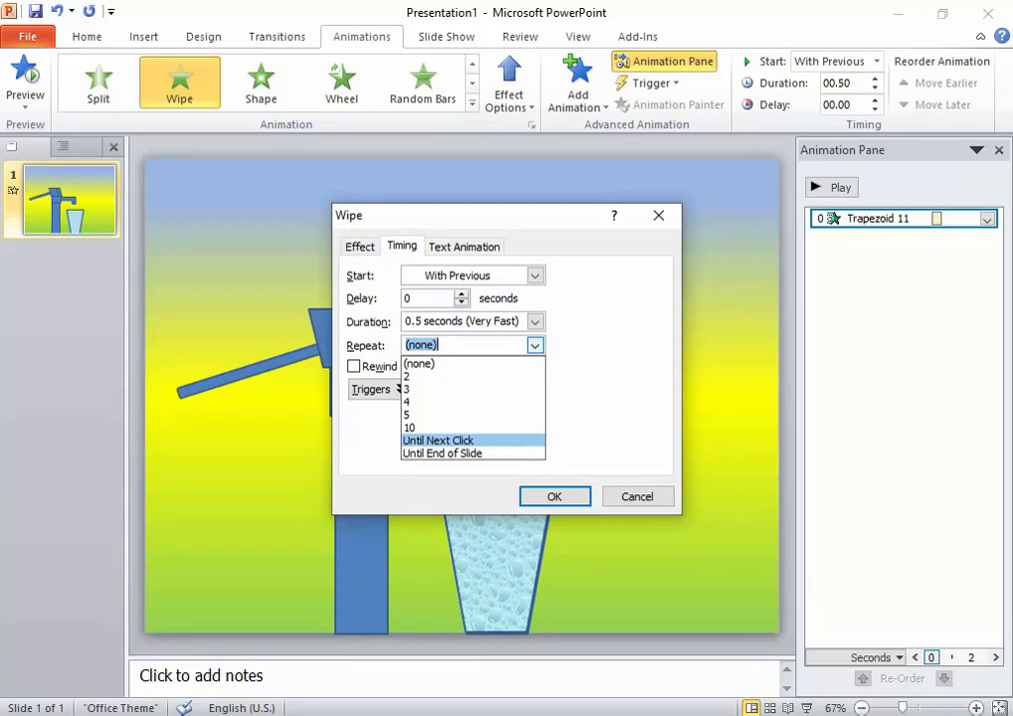
key(Escape)
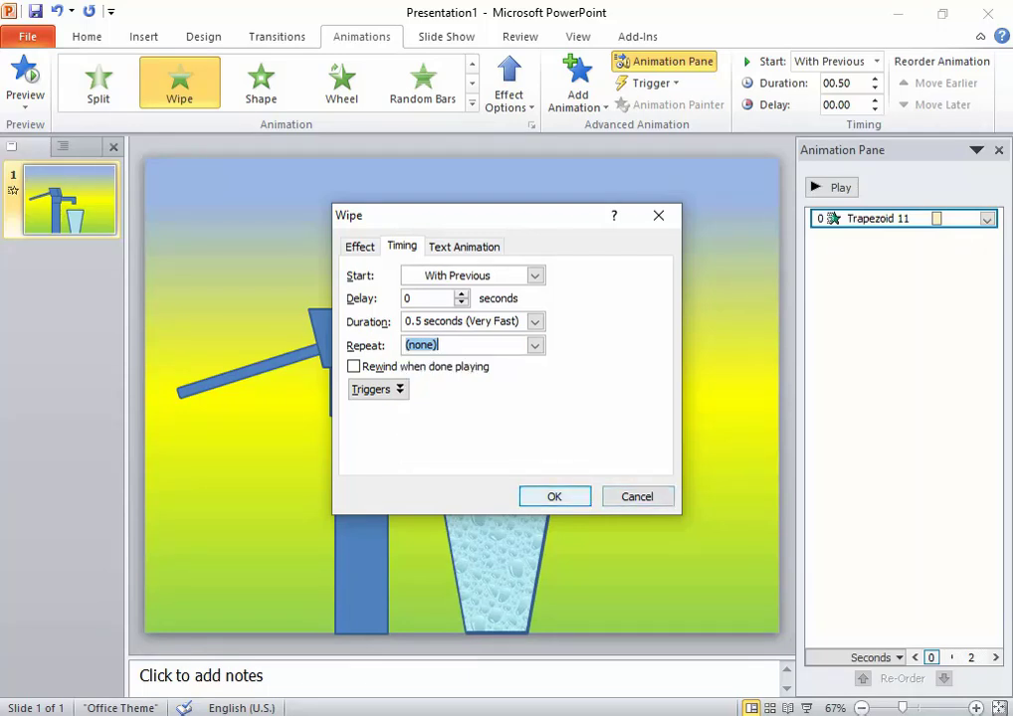
key(Escape)
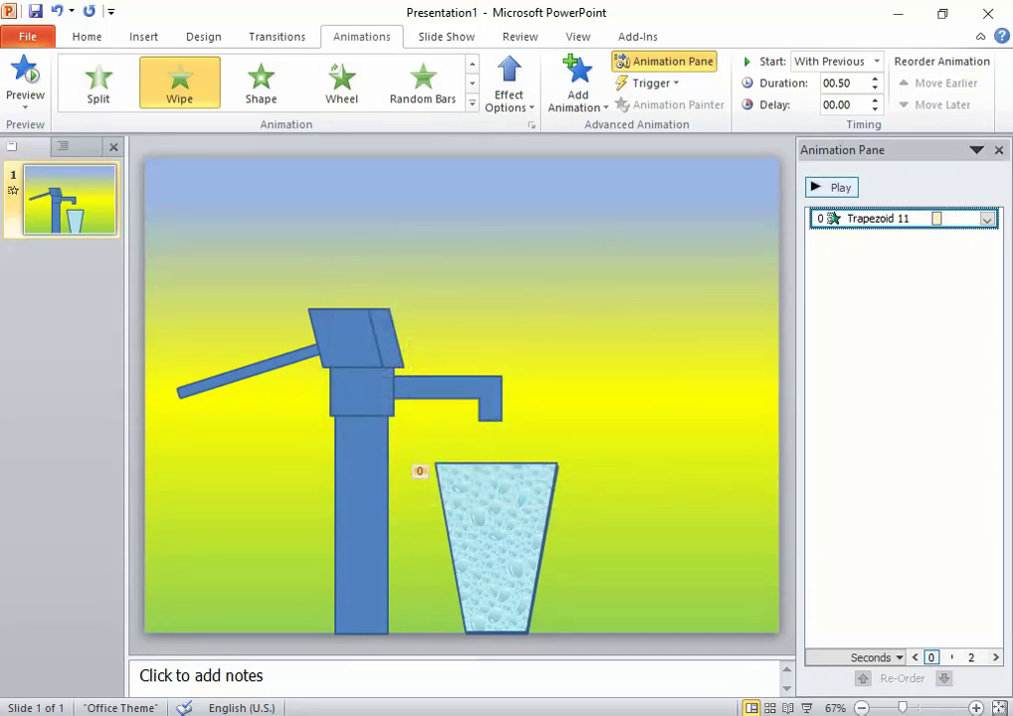
click(828, 188)
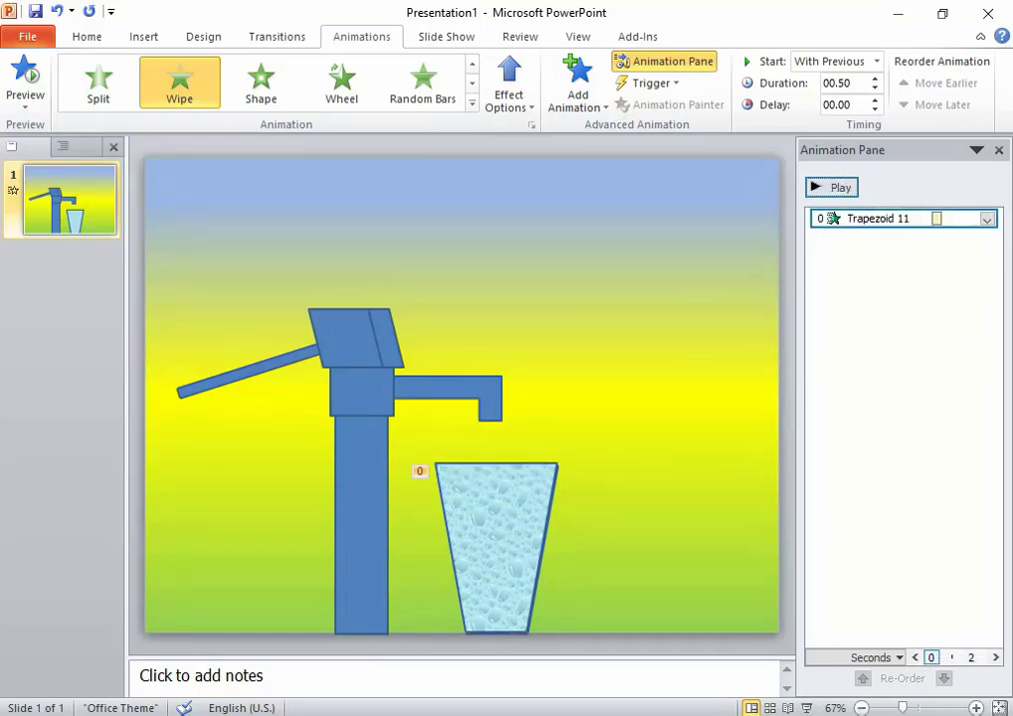
Set the bucket's Wipe duration to 5 seconds (Very Slow)
click(987, 219)
click(840, 333)
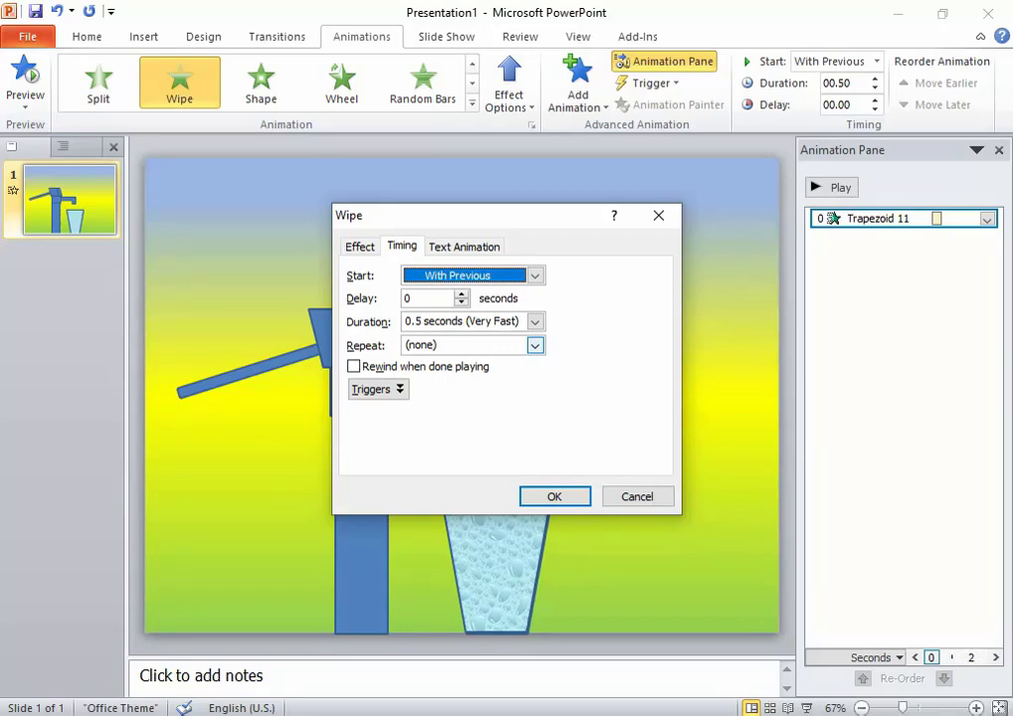
click(534, 322)
click(458, 337)
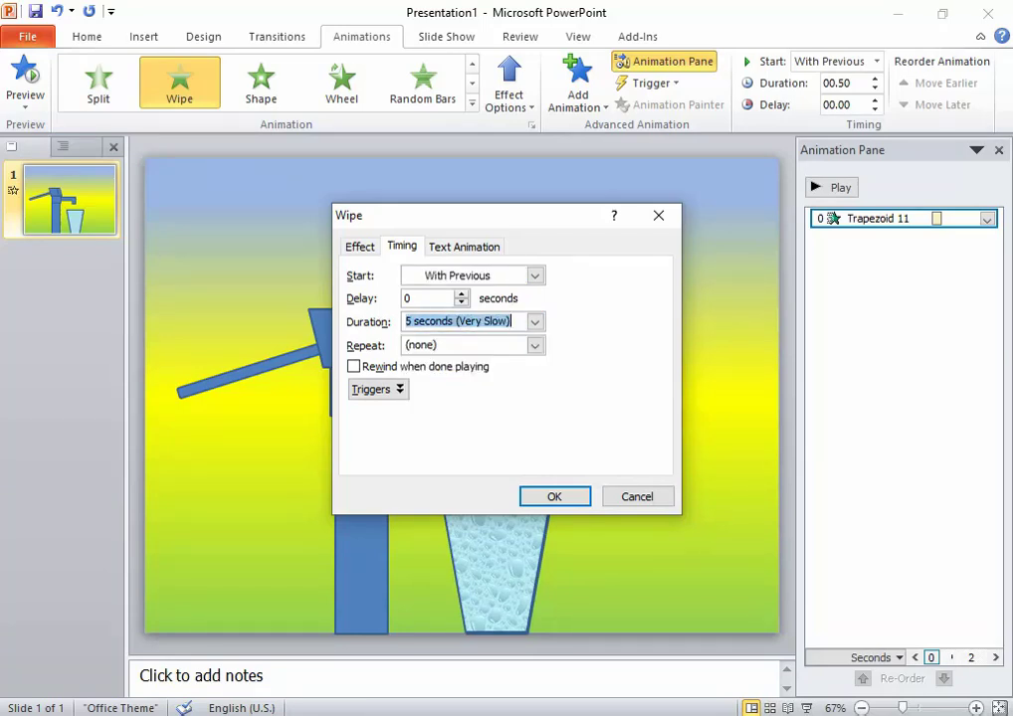
key(Return)
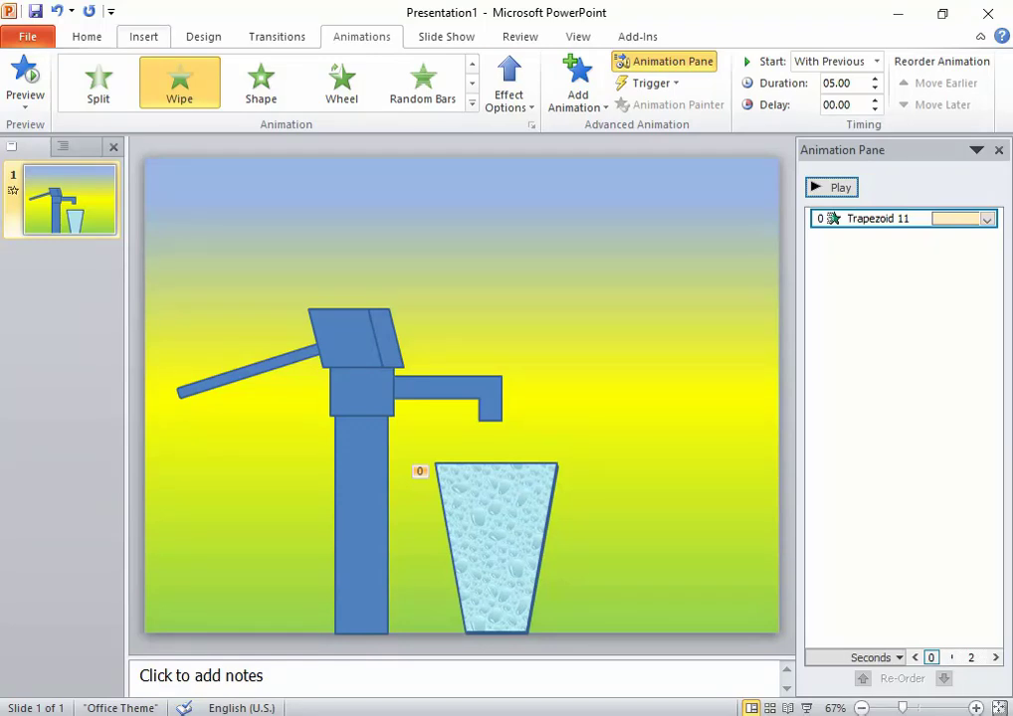
Draw a teardrop shape above the bucket, right of the spout, and rotate it point-up
click(143, 36)
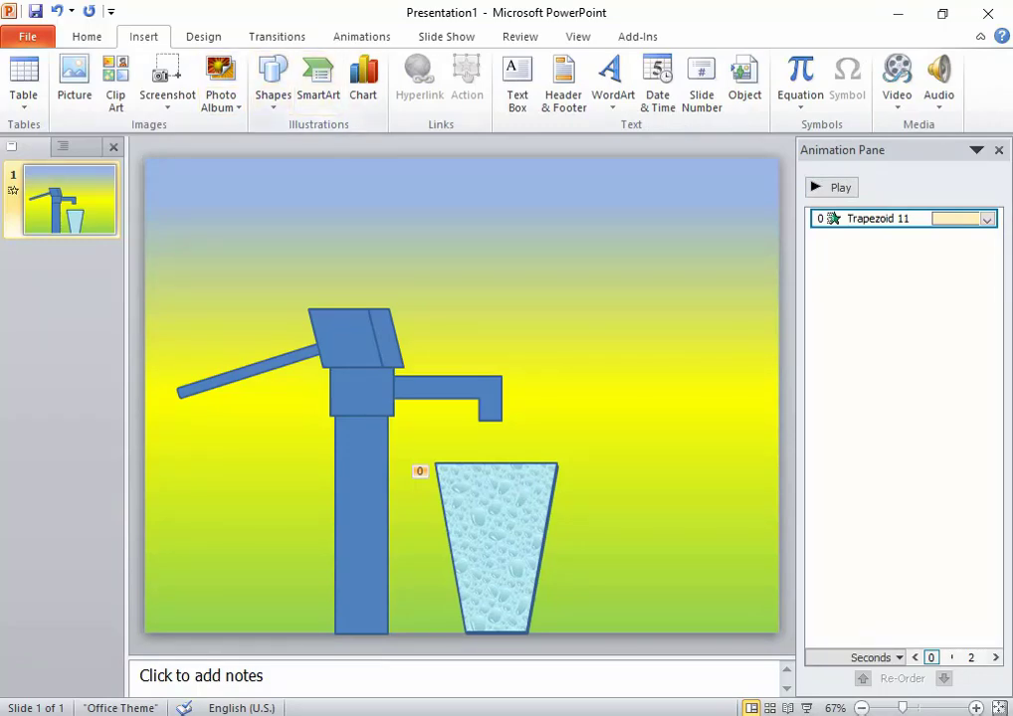
click(273, 85)
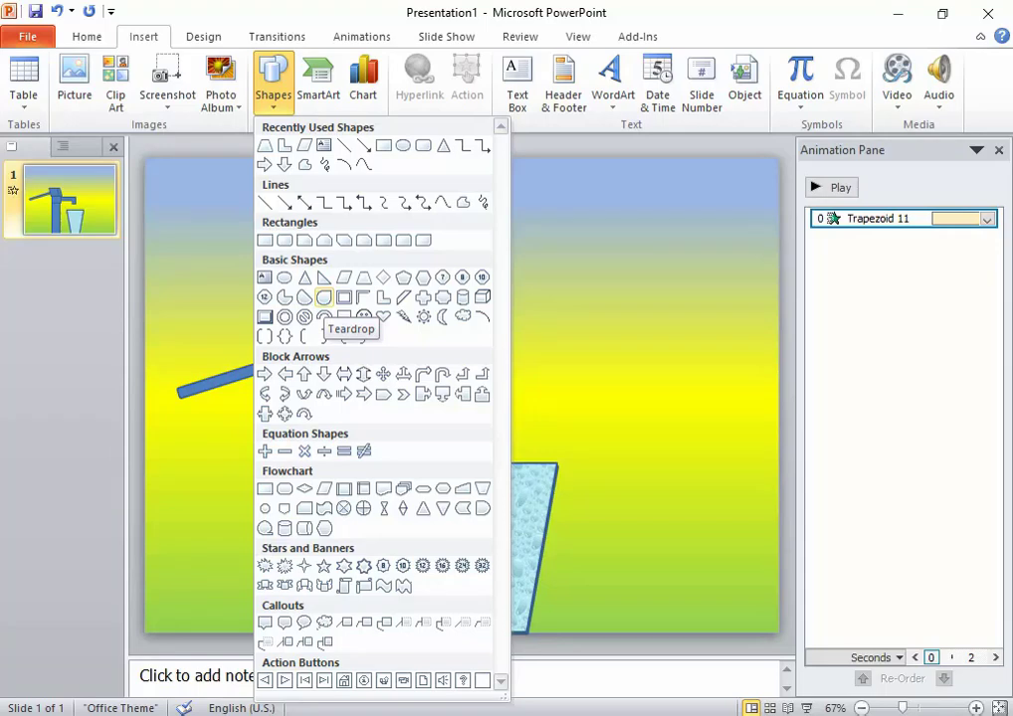
click(323, 297)
drag(524, 295, 584, 364)
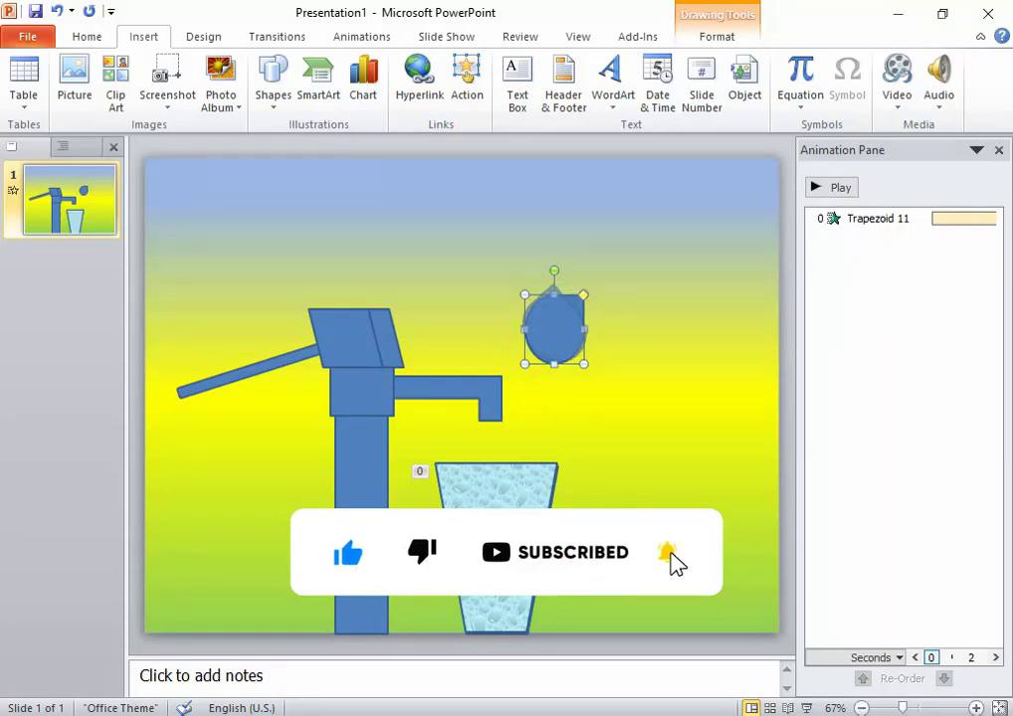
key(alt+Left)
key(alt+Left)
key(alt+Left)
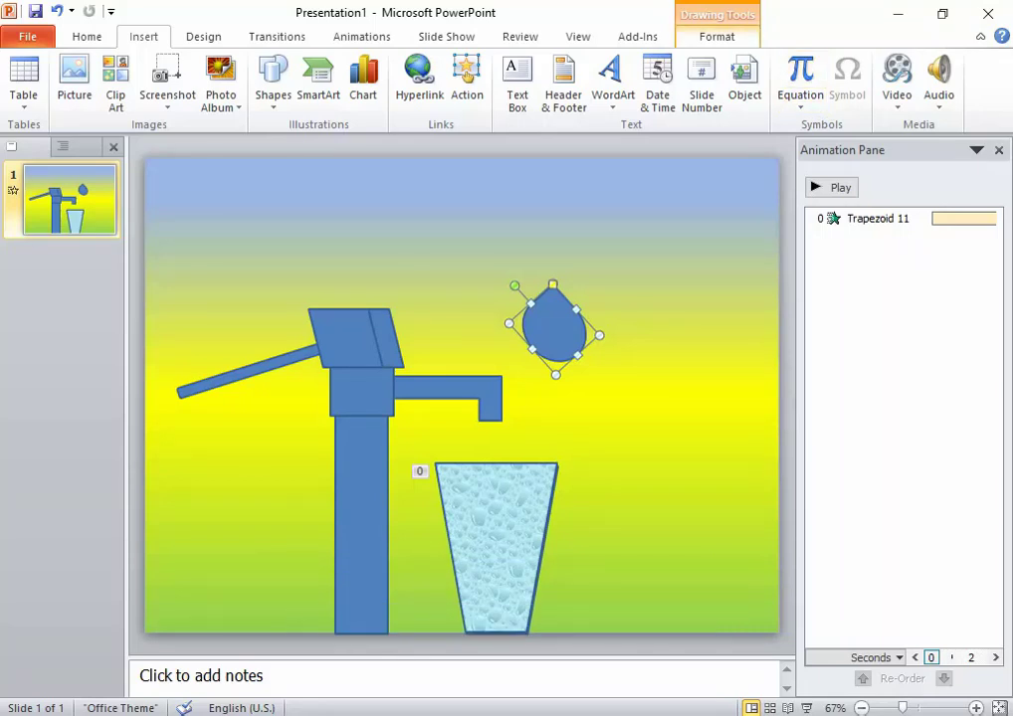
Resize the teardrop to 1 inch high by 1 inch wide
key(alt+j)
key(d)
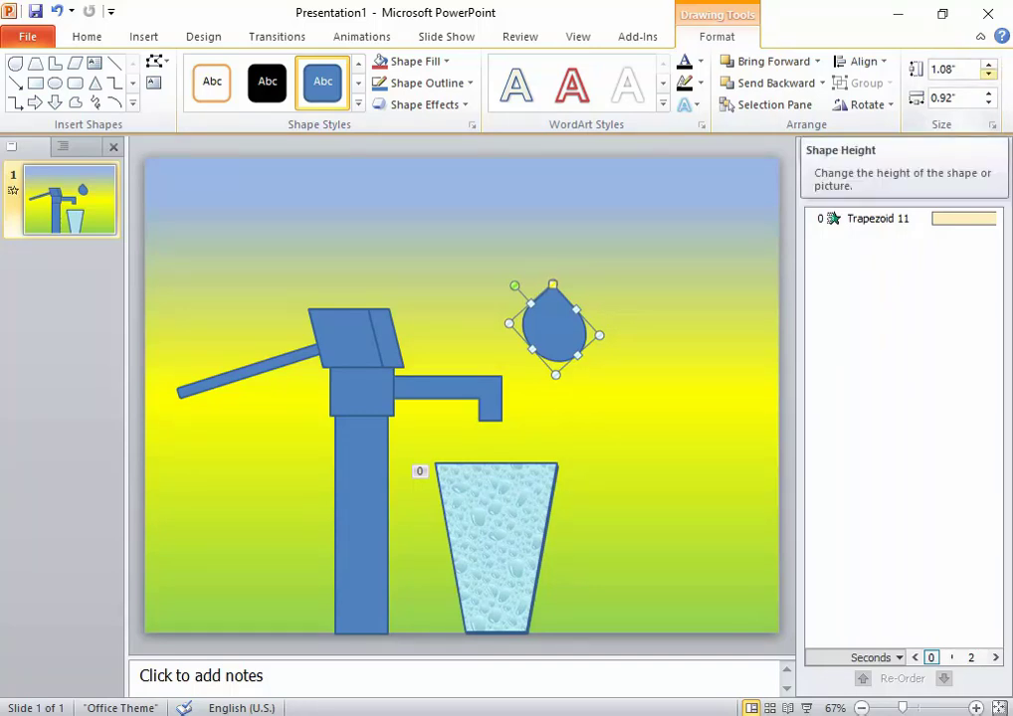
click(988, 74)
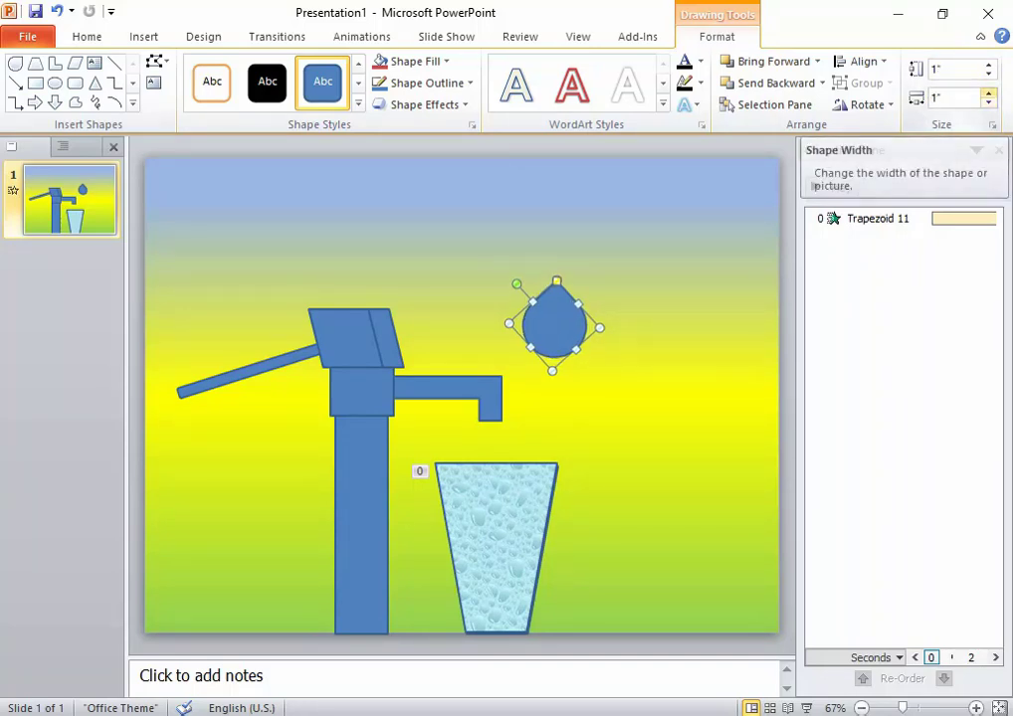
click(988, 94)
key(Escape)
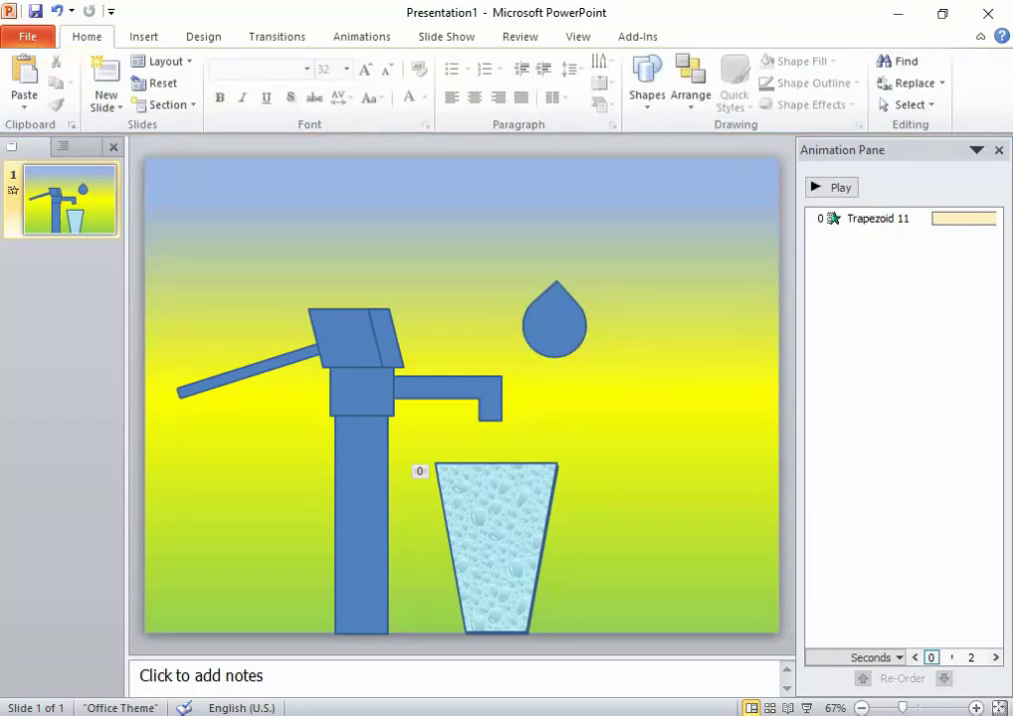
Fill the droplet with the water-droplets texture and remove its outline
click(554, 320)
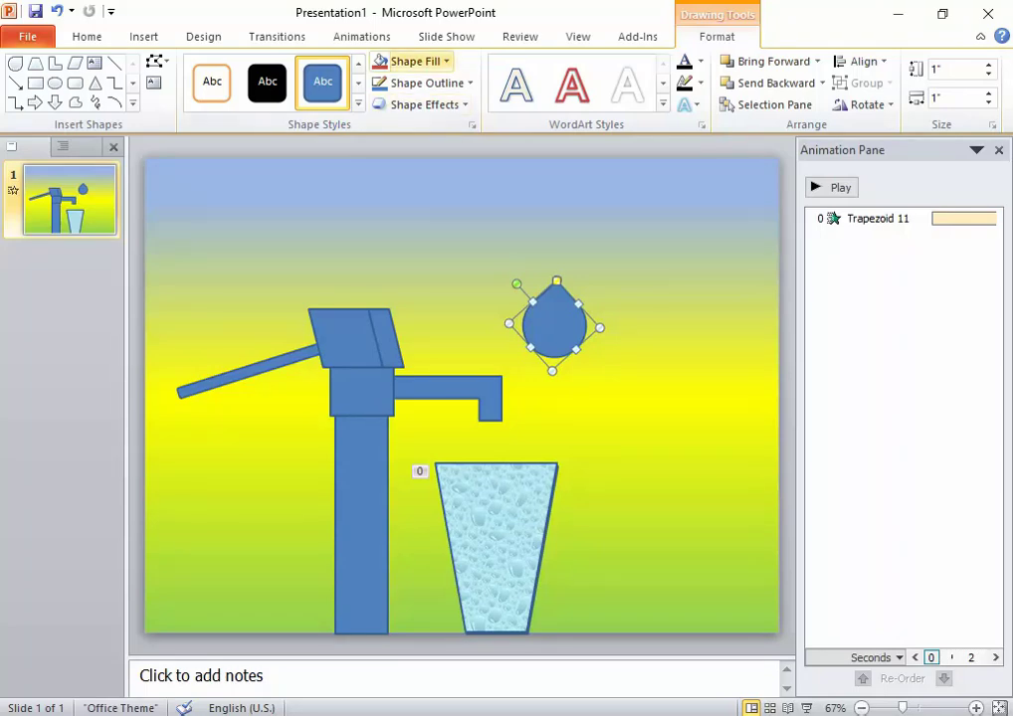
click(408, 61)
mouse_move(422, 315)
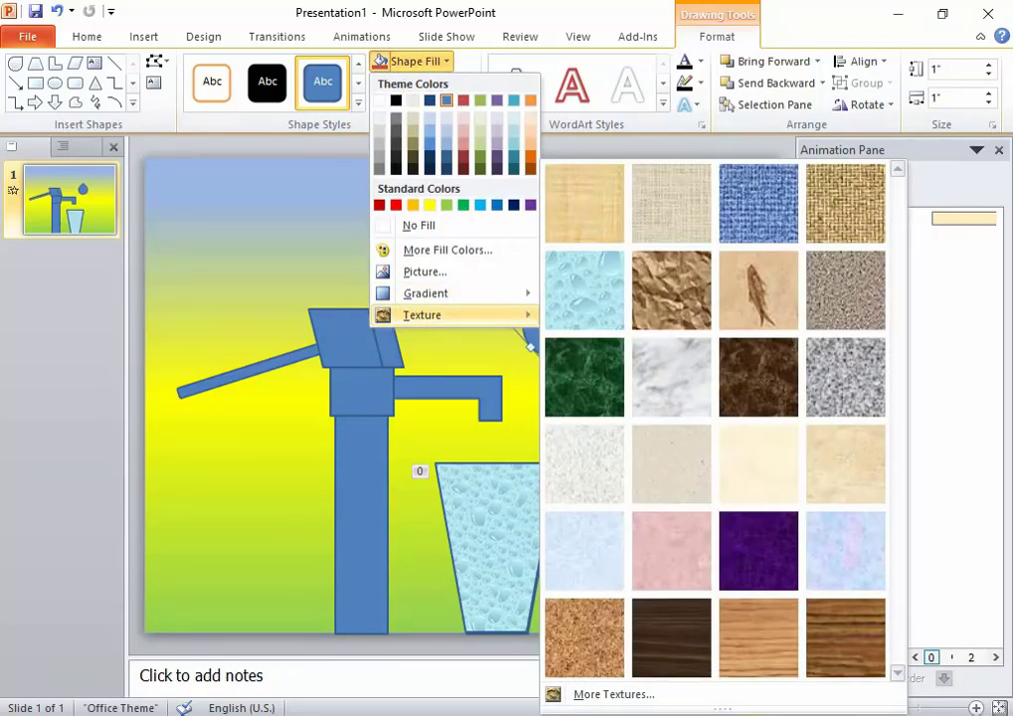
click(583, 289)
click(426, 82)
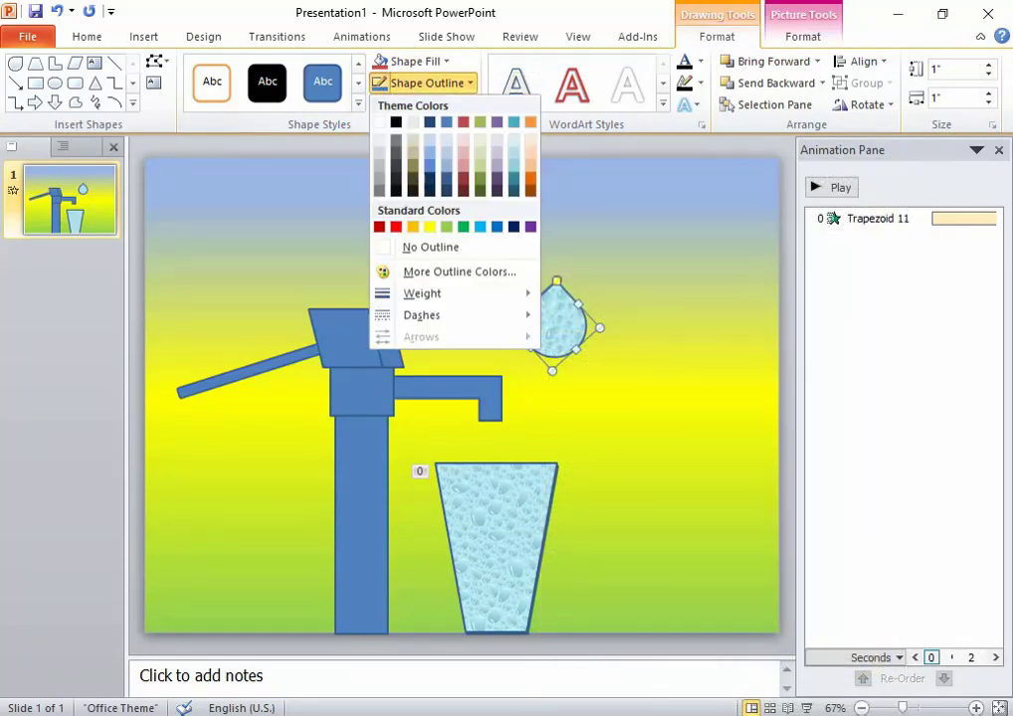
click(419, 246)
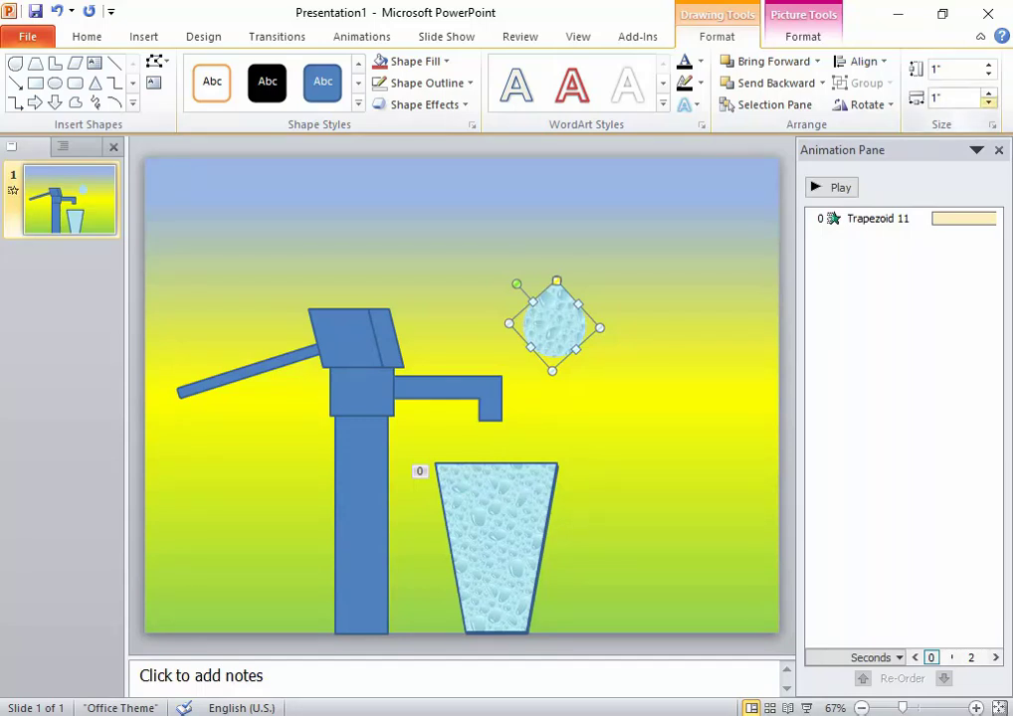
Shrink the droplet's width and height with the size spinners to about 0.2 inch
click(988, 103)
click(988, 102)
click(988, 103)
click(988, 103)
click(987, 103)
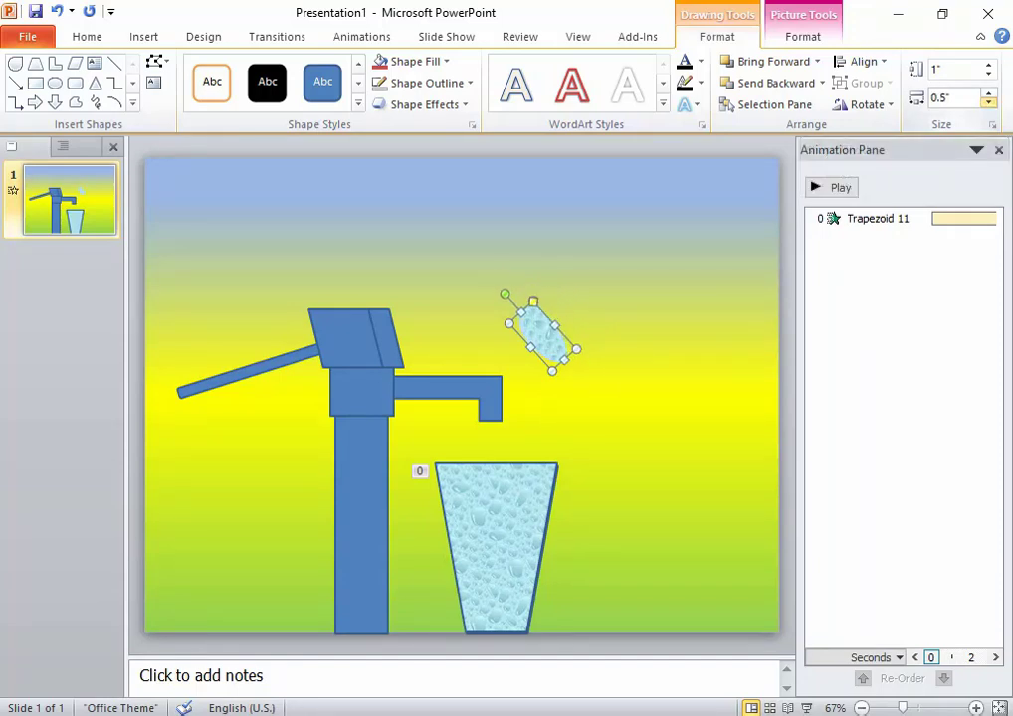
click(988, 103)
click(988, 102)
click(988, 103)
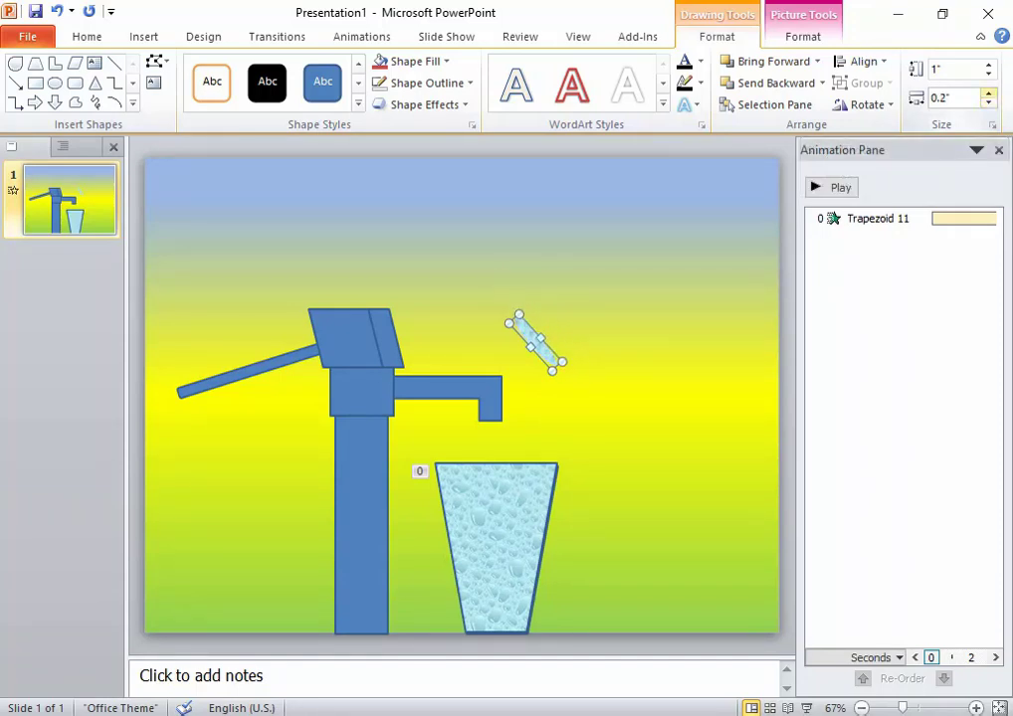
click(988, 75)
click(988, 74)
click(988, 75)
click(988, 75)
click(988, 75)
click(987, 75)
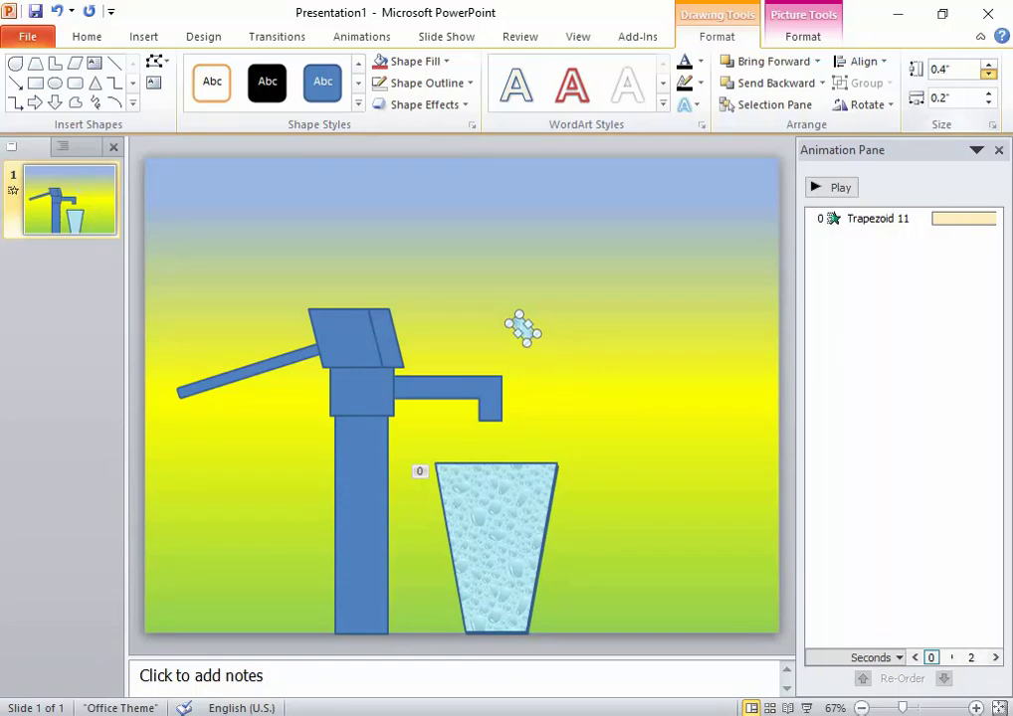
click(988, 74)
click(988, 75)
key(Escape)
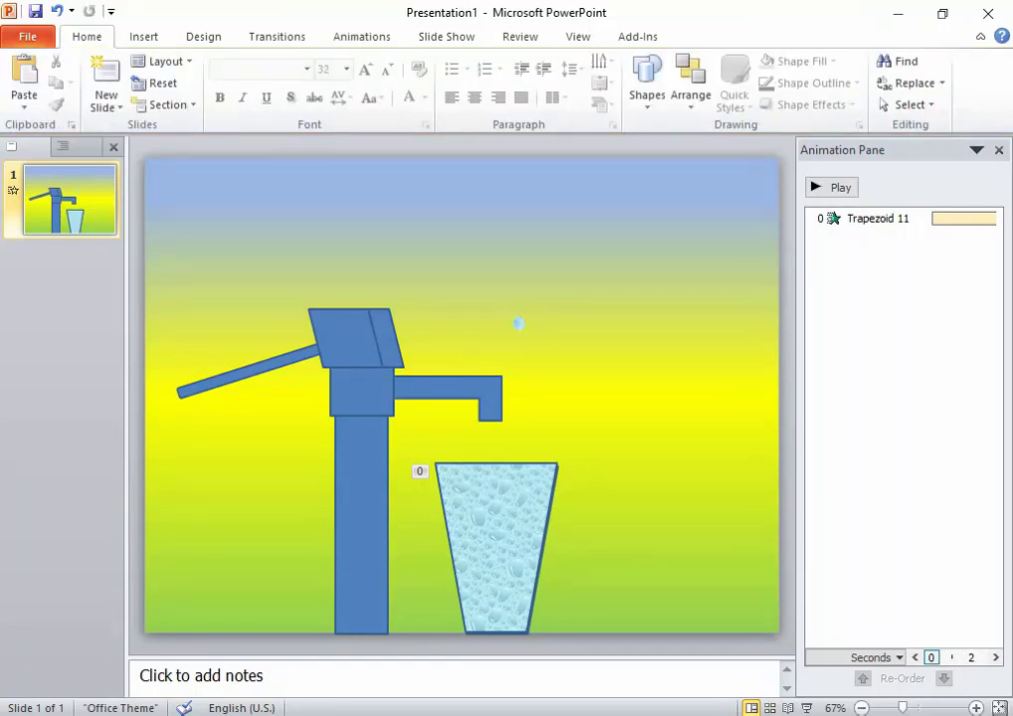
Give the small droplet above the spout a Fly Out exit animation
click(518, 323)
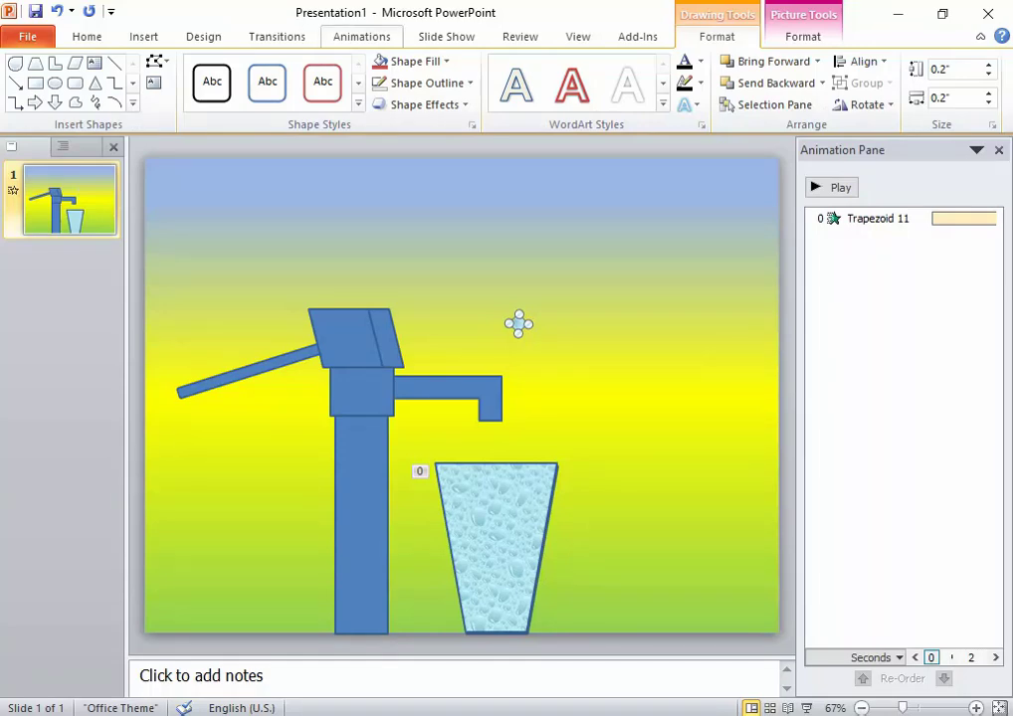
click(361, 36)
click(577, 95)
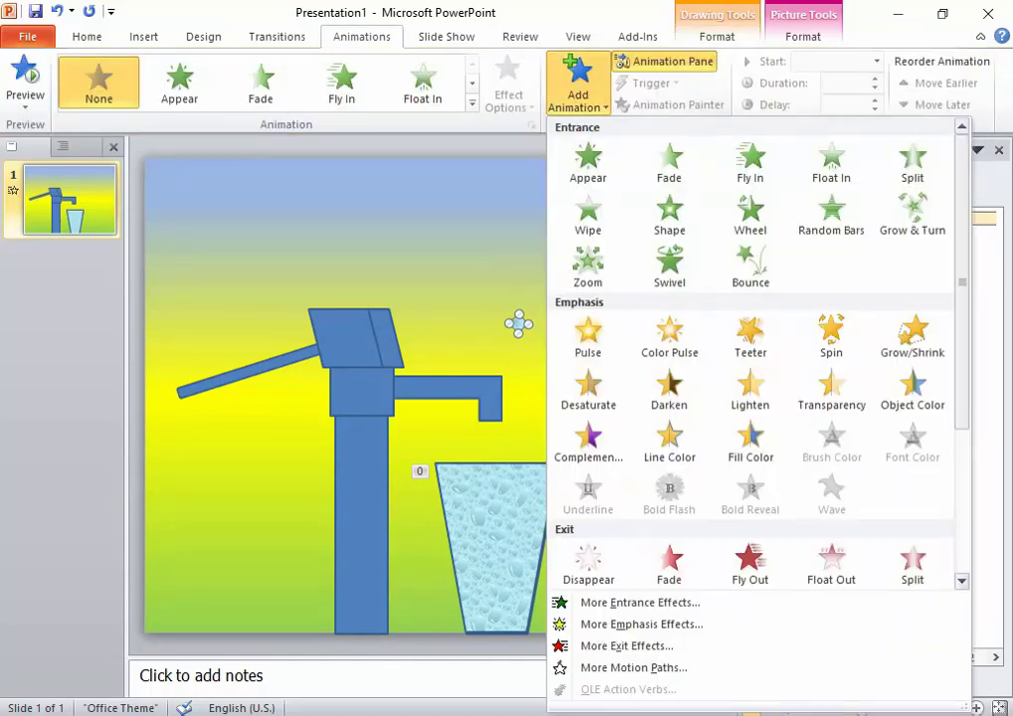
scroll(748, 468, down, 3)
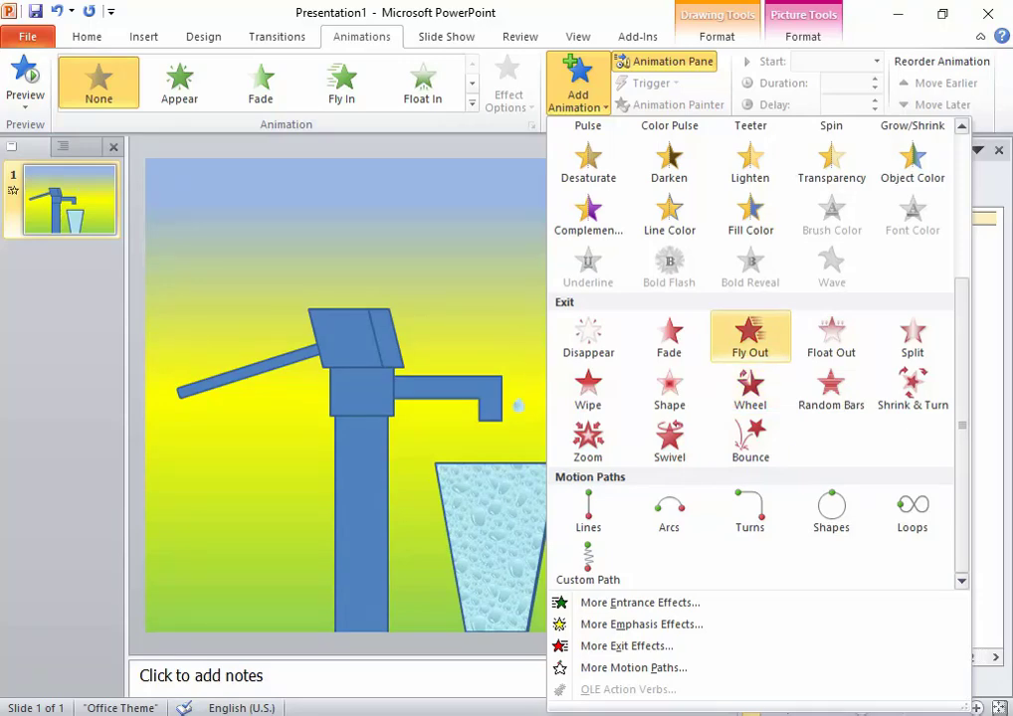
click(750, 338)
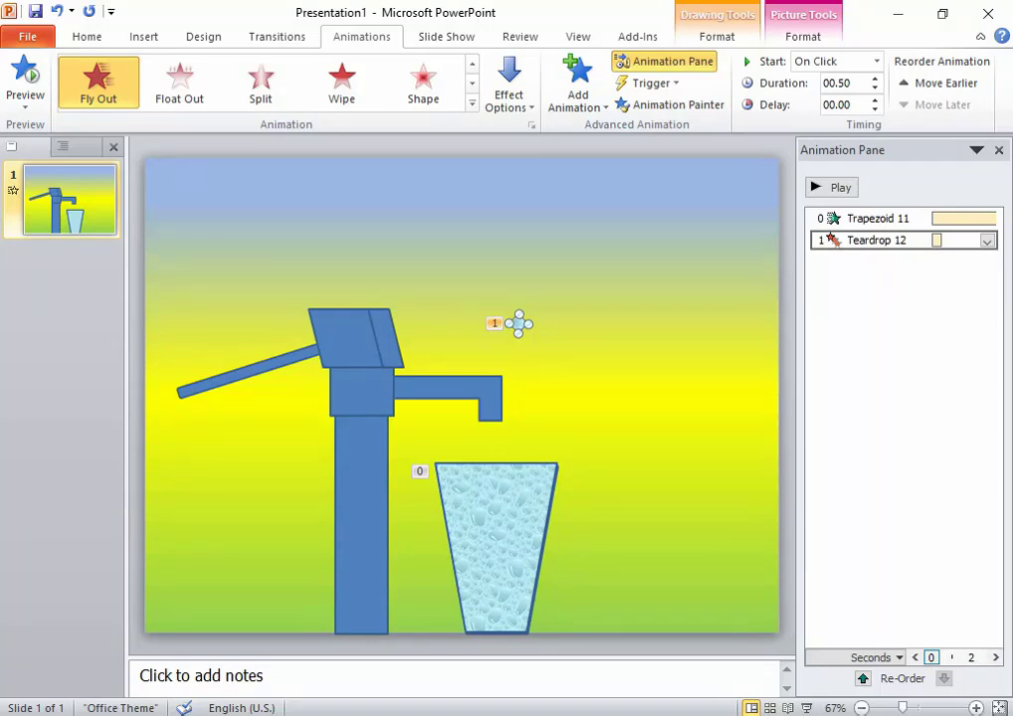
Duplicate the animated droplet into four drops and select all four teardrop animations
key(ctrl+d)
key(ctrl+d)
key(ctrl+d)
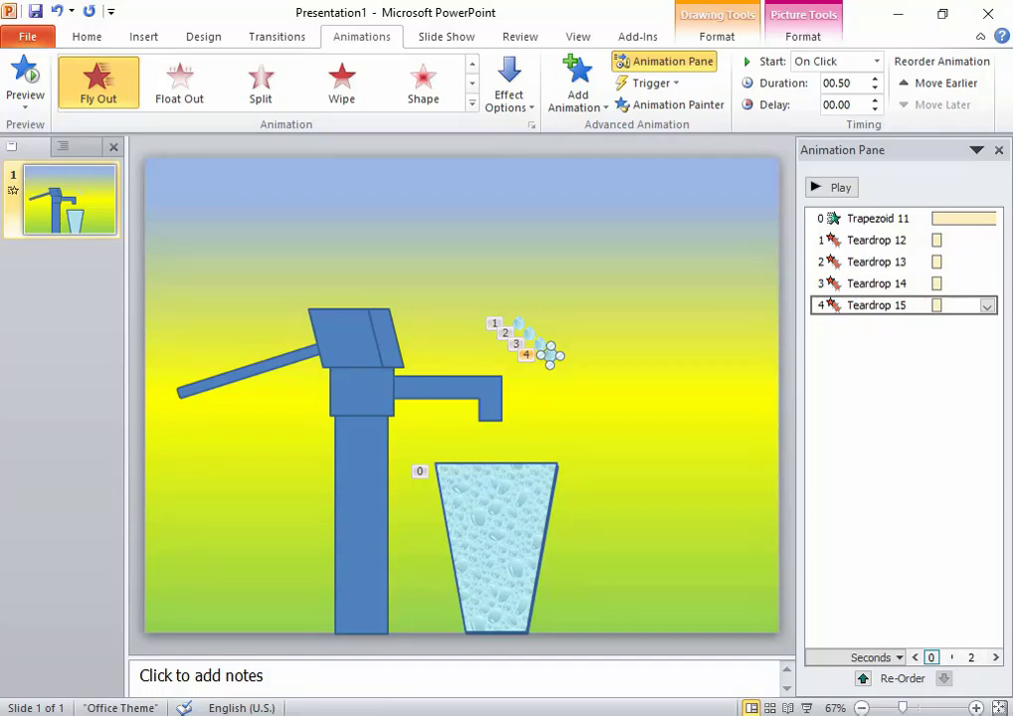
click(25, 80)
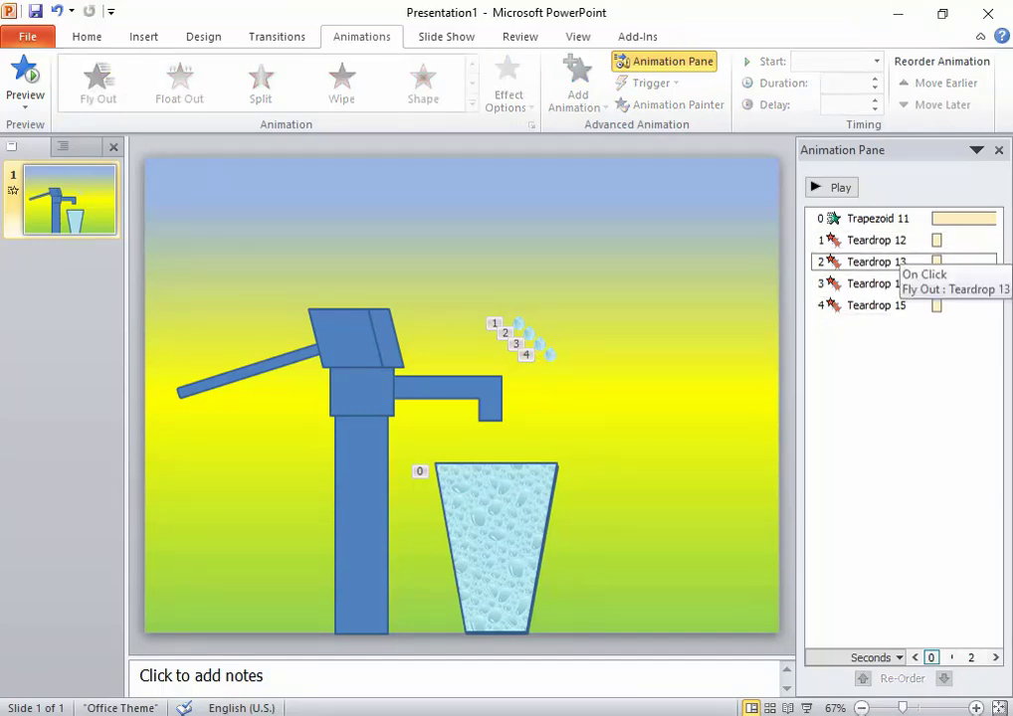
click(875, 261)
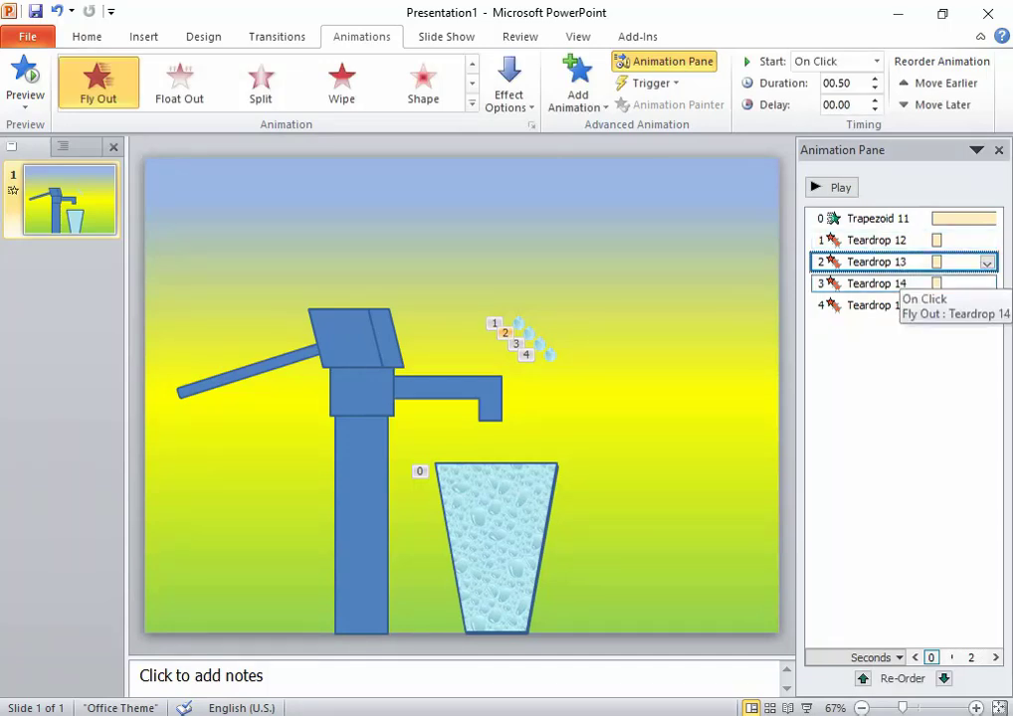
click(900, 398)
click(875, 305)
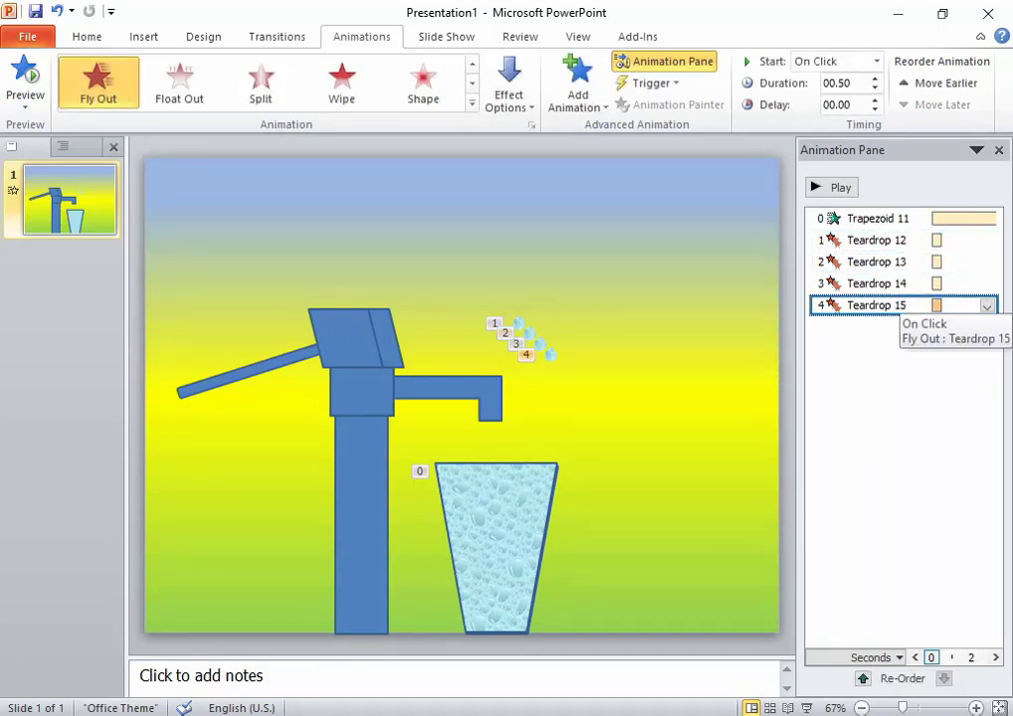
click(863, 242)
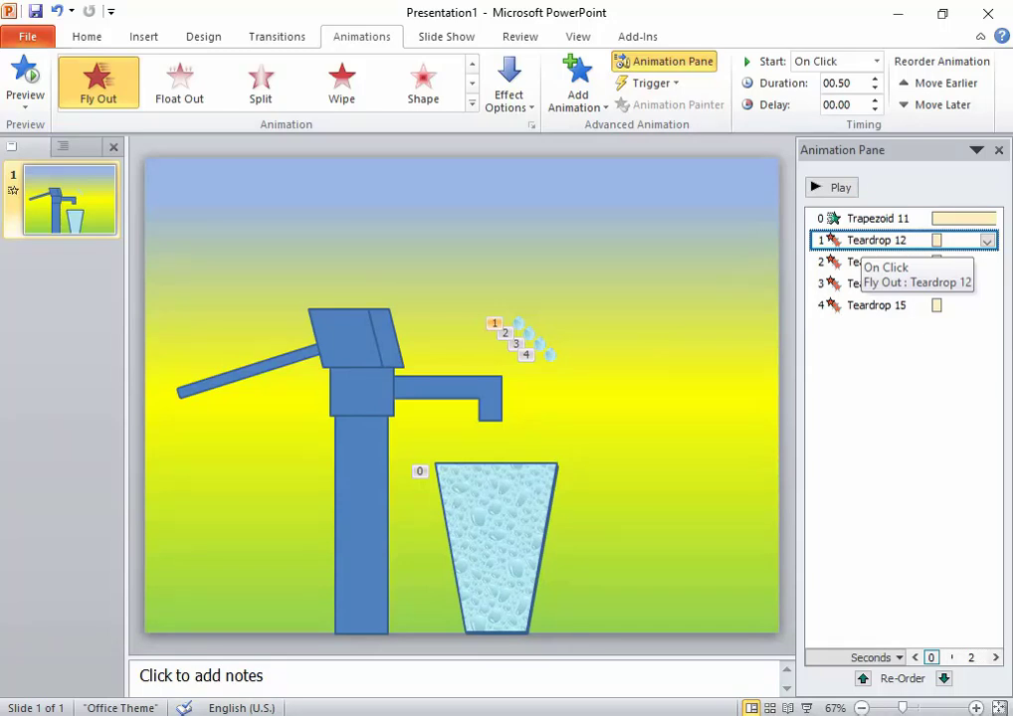
shift+click(876, 262)
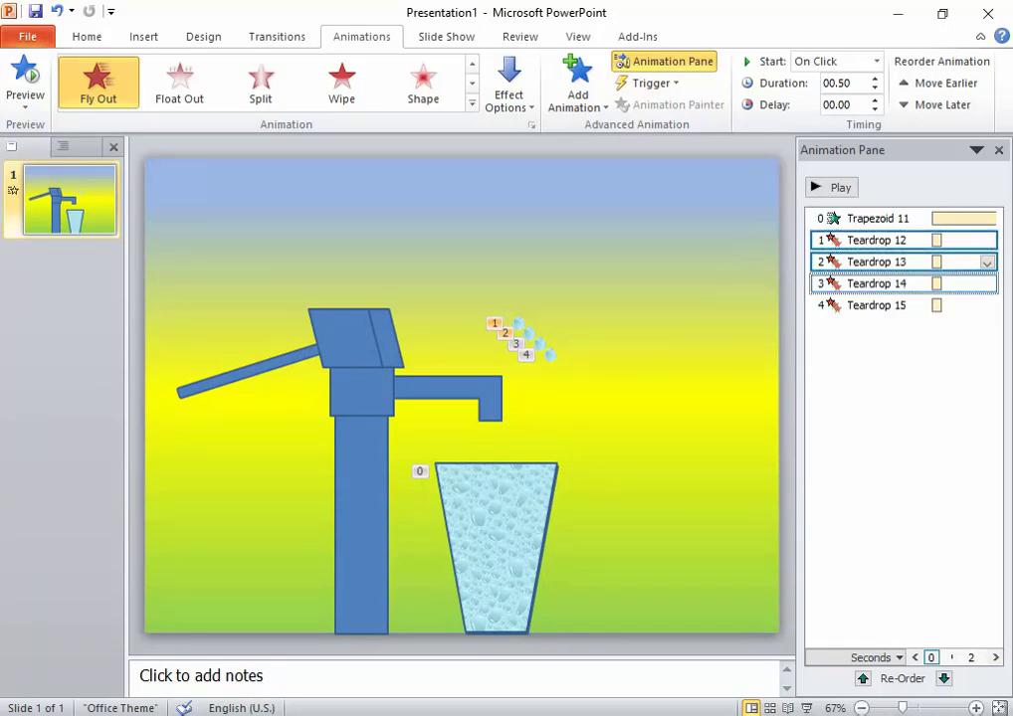
key(shift+Down)
key(shift+Down)
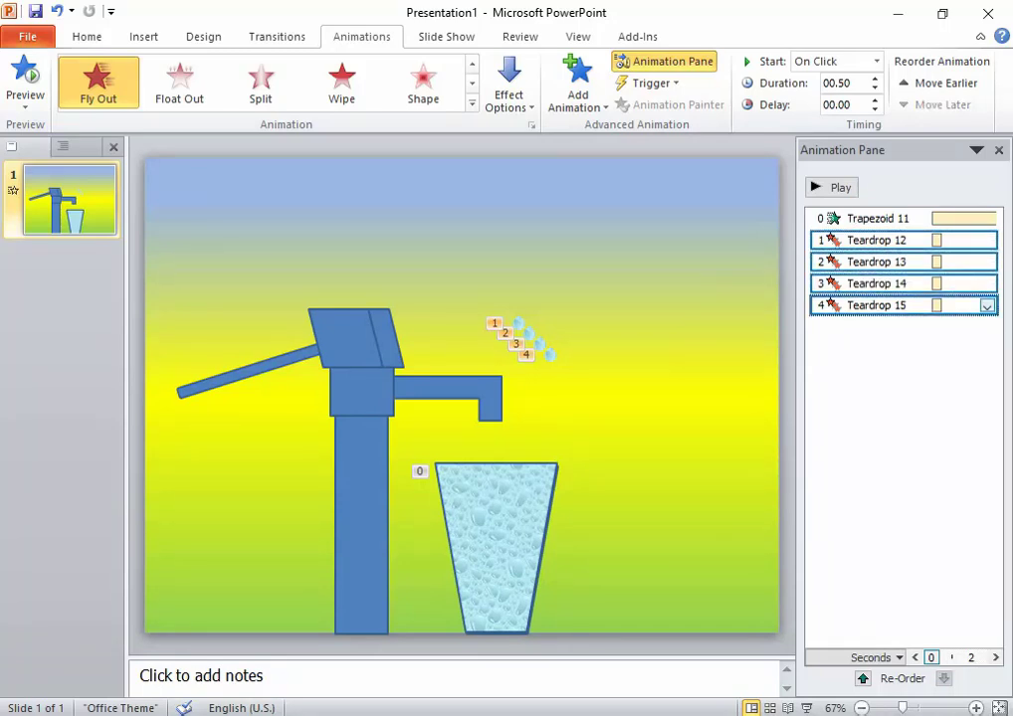
Set all four drop animations to start With Previous and repeat Until End of Slide
key(shift+F10)
key(Down)
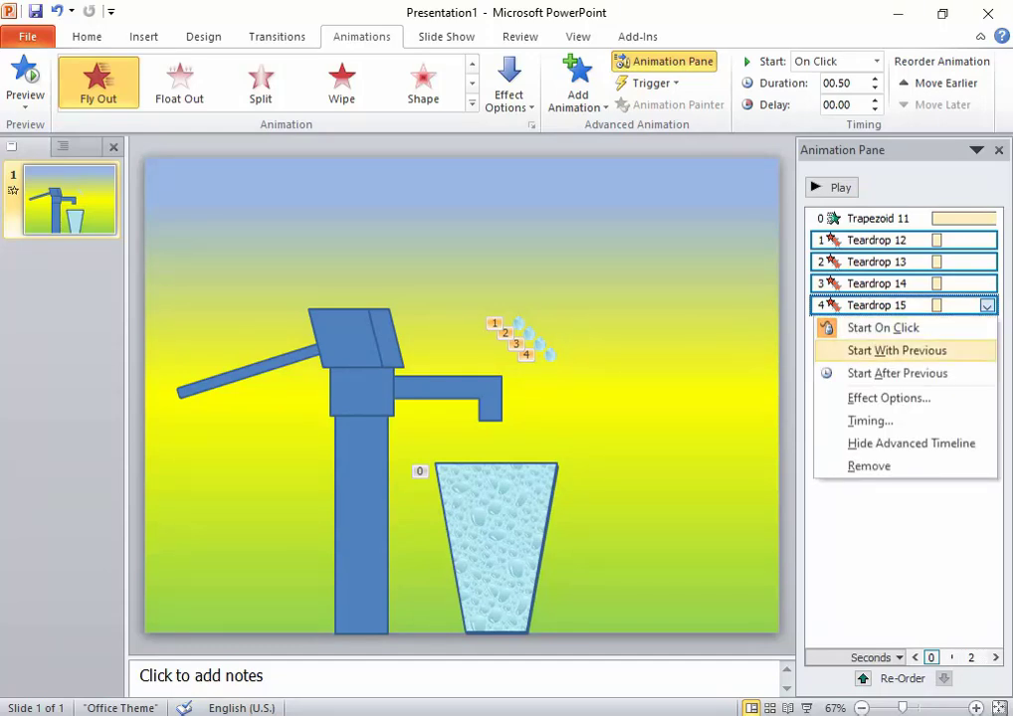
key(Return)
key(shift+F10)
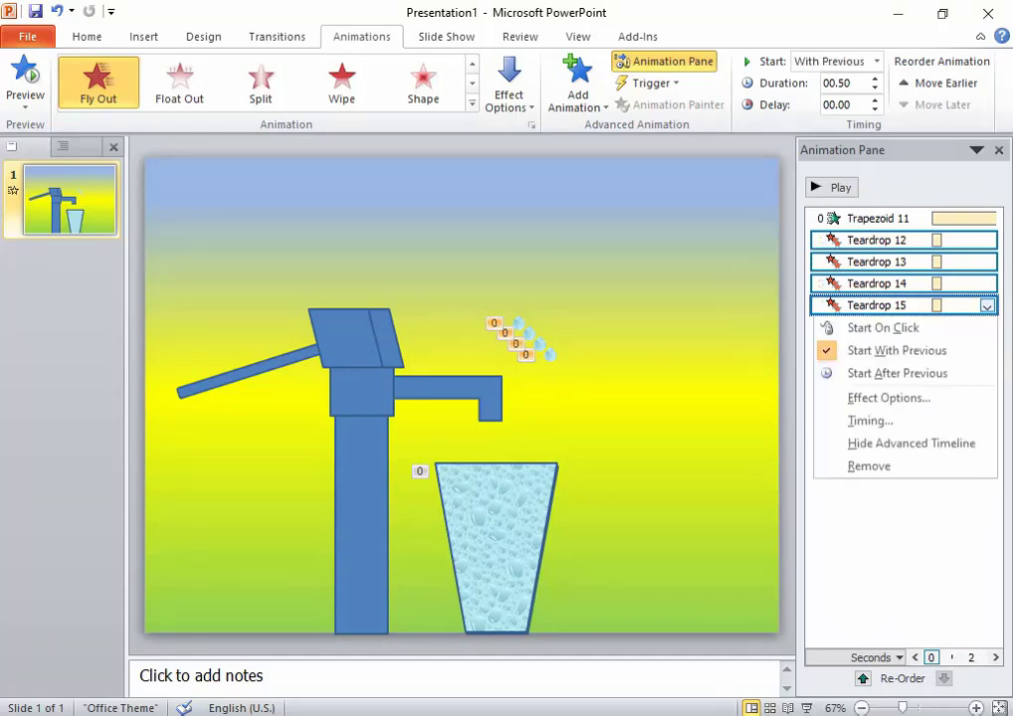
key(Down)
key(Down)
key(Down)
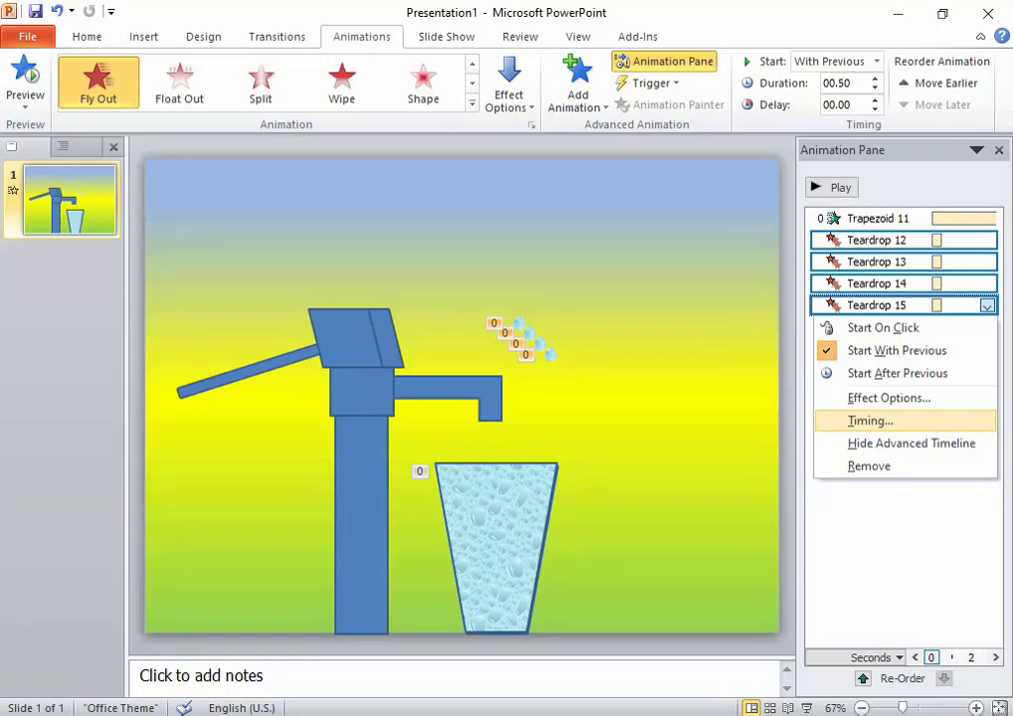
key(Return)
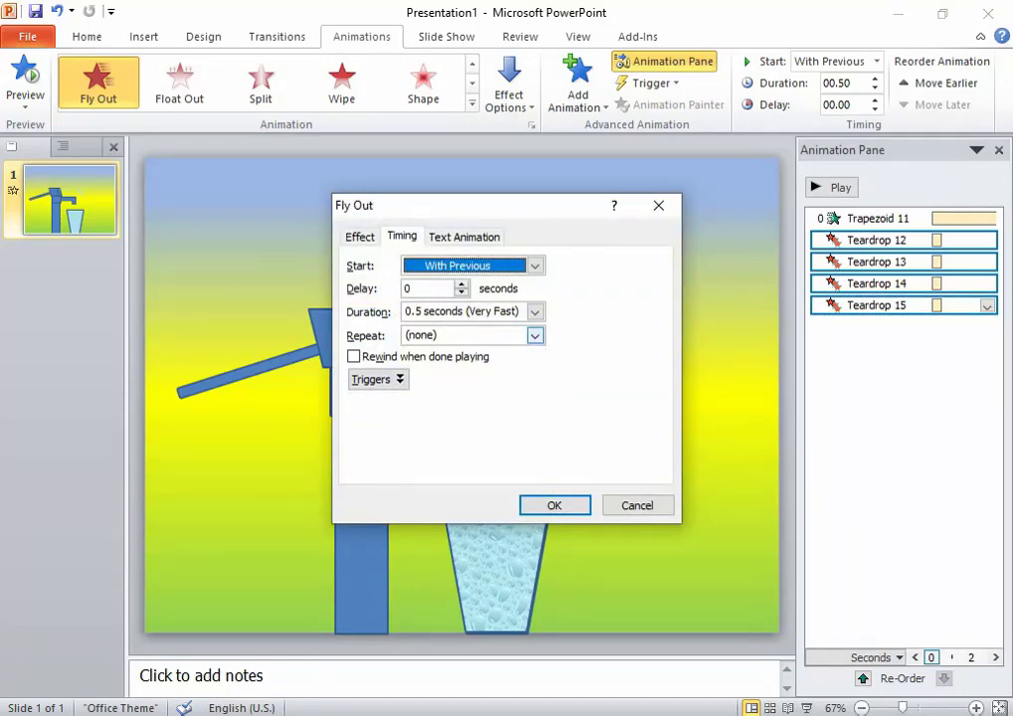
key(Tab)
key(Tab)
key(Tab)
key(alt+Down)
key(End)
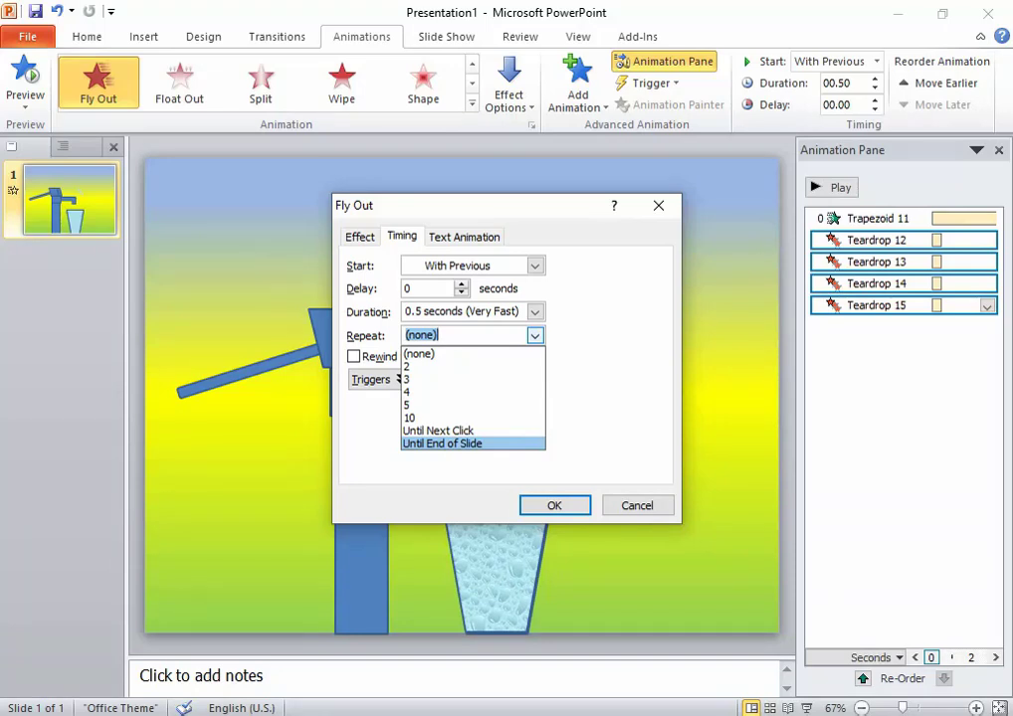
key(Return)
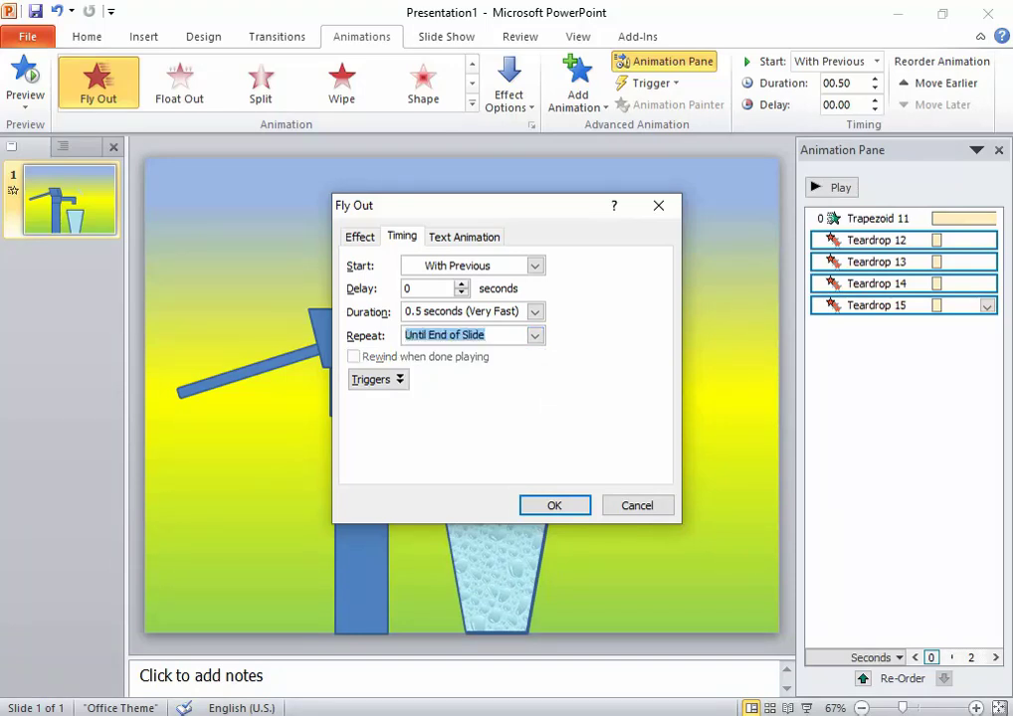
key(Return)
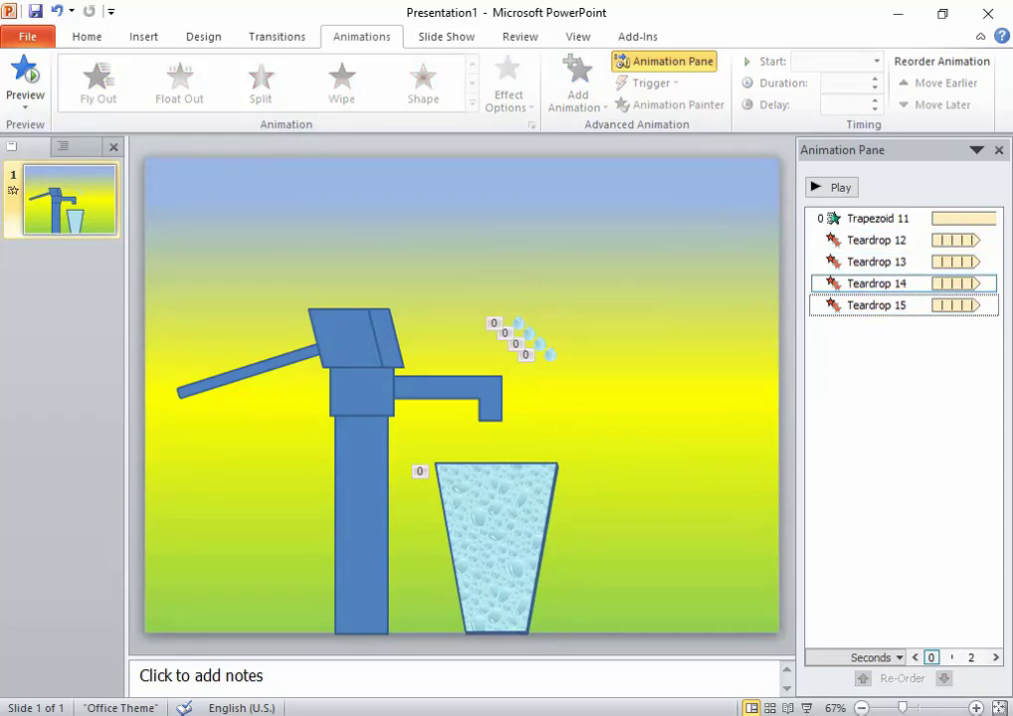
click(876, 240)
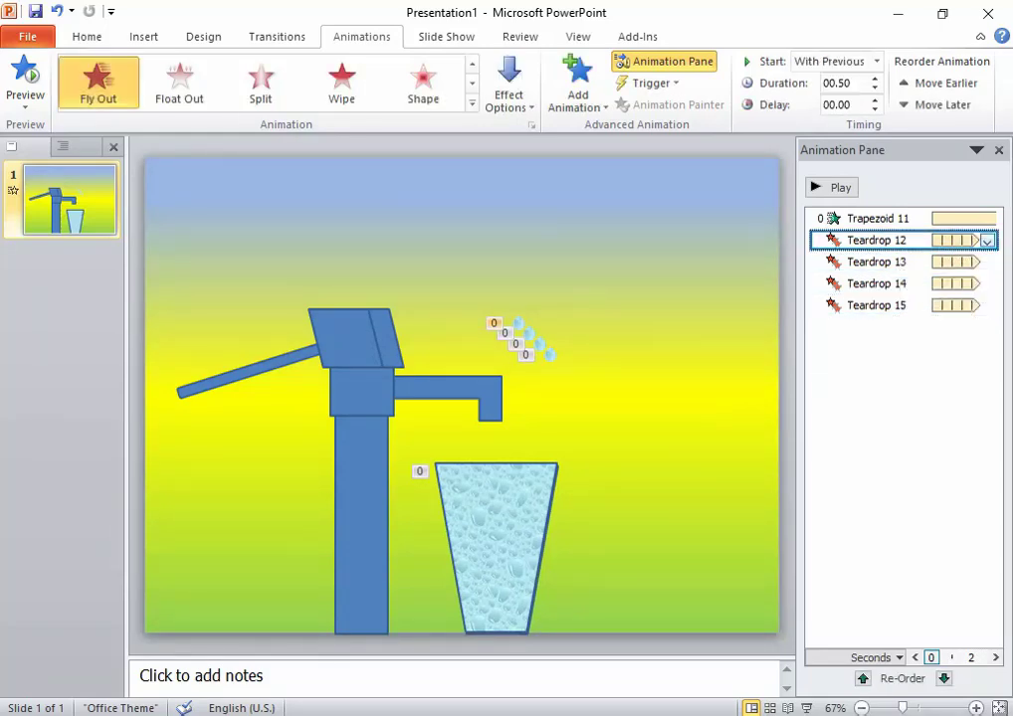
Keep Teardrop 12's timing unchanged and give Teardrop 13 a 0.5-second delay
click(987, 240)
click(876, 355)
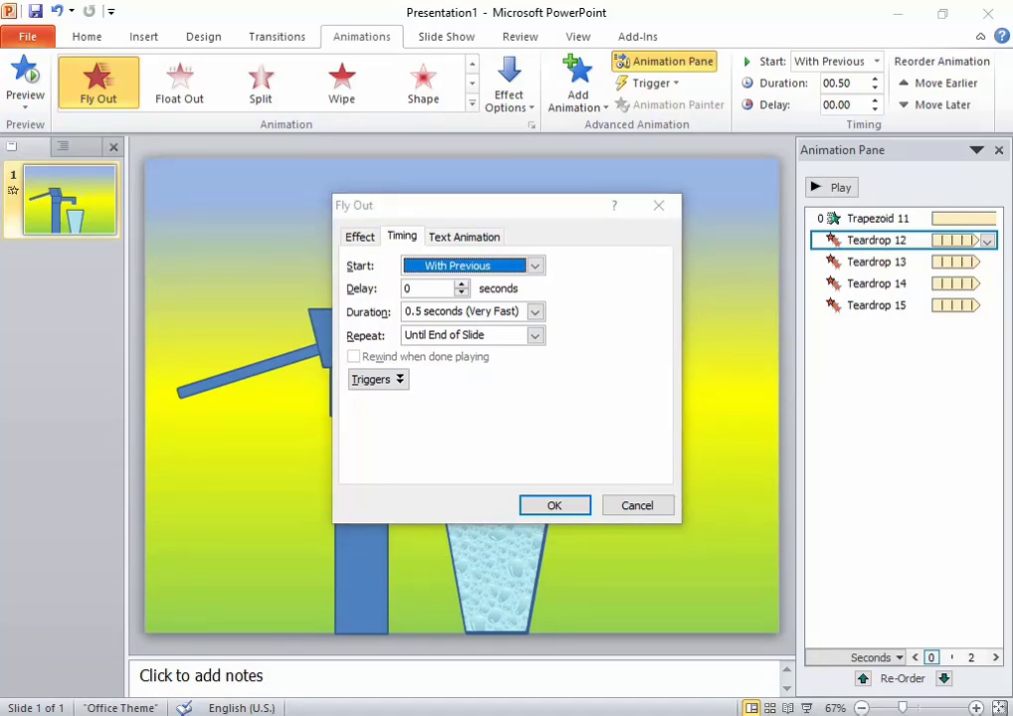
key(Return)
click(956, 261)
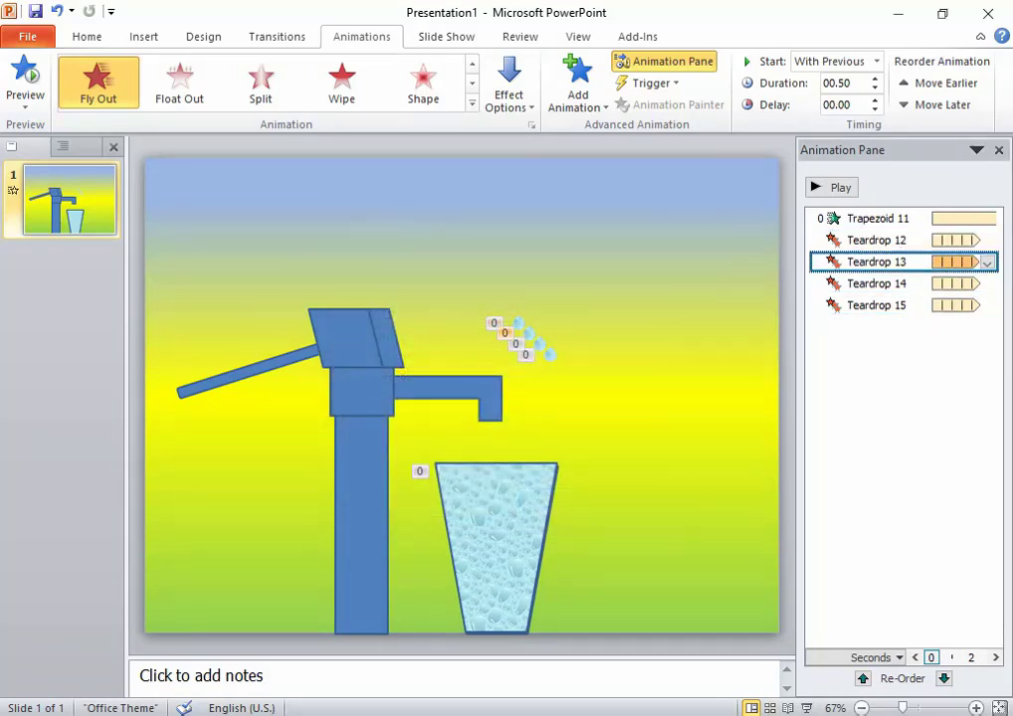
click(987, 262)
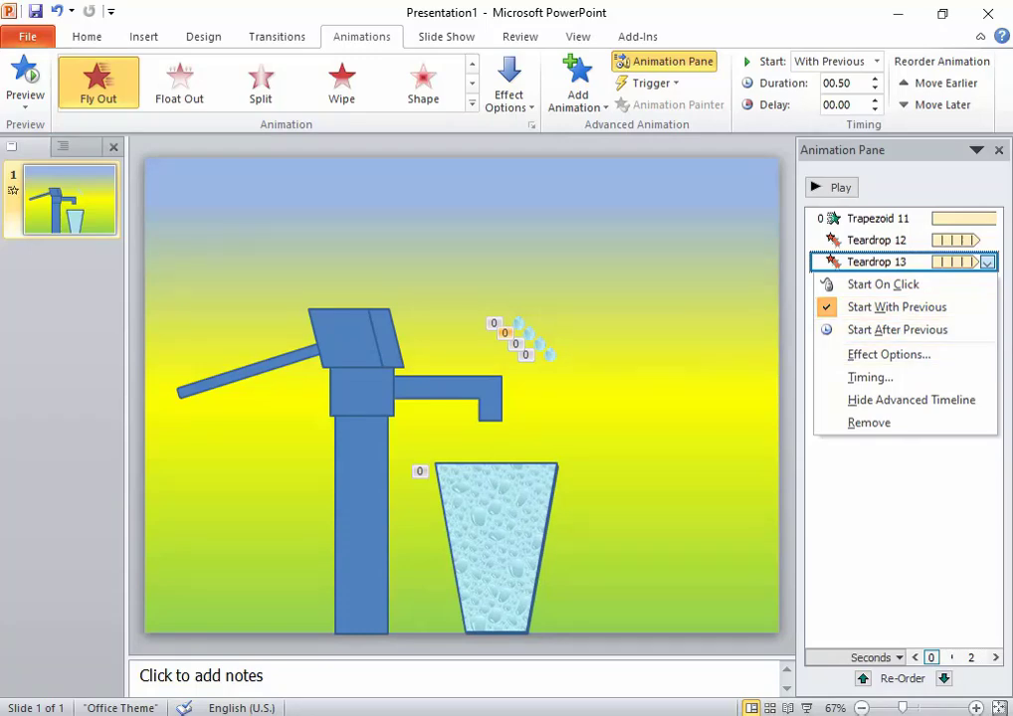
click(875, 377)
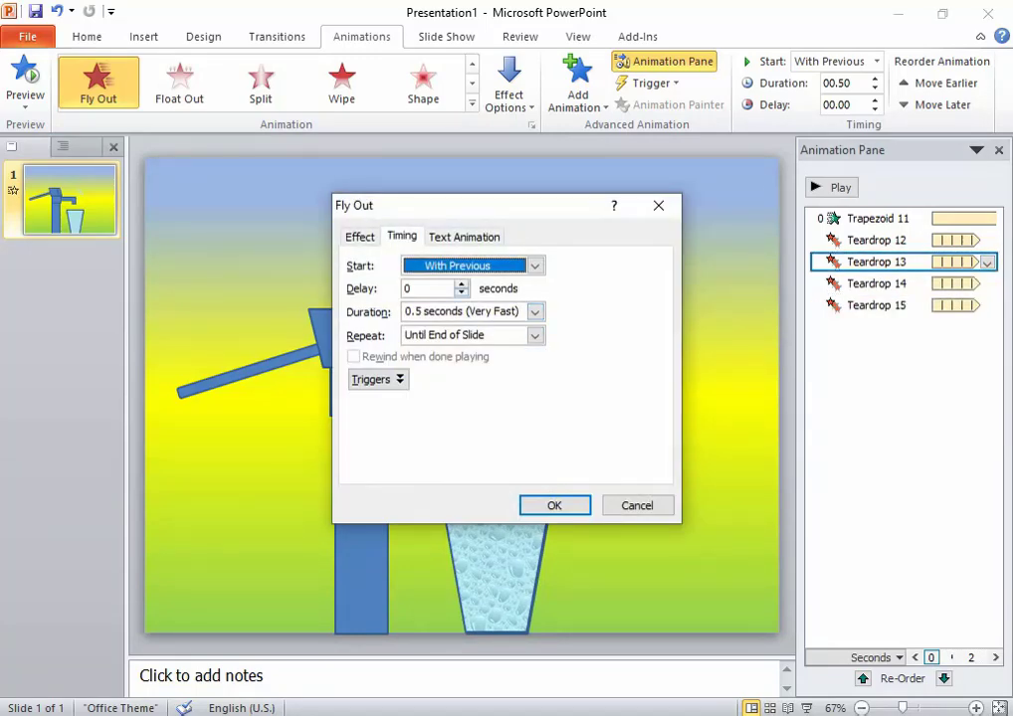
key(Tab)
text(.5)
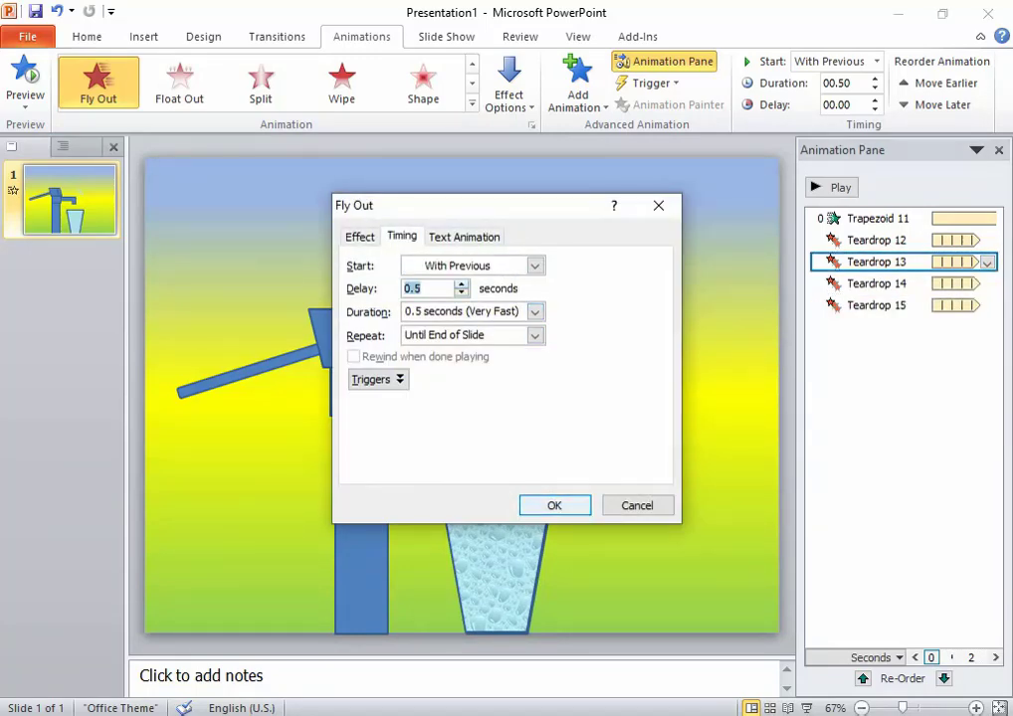
key(Return)
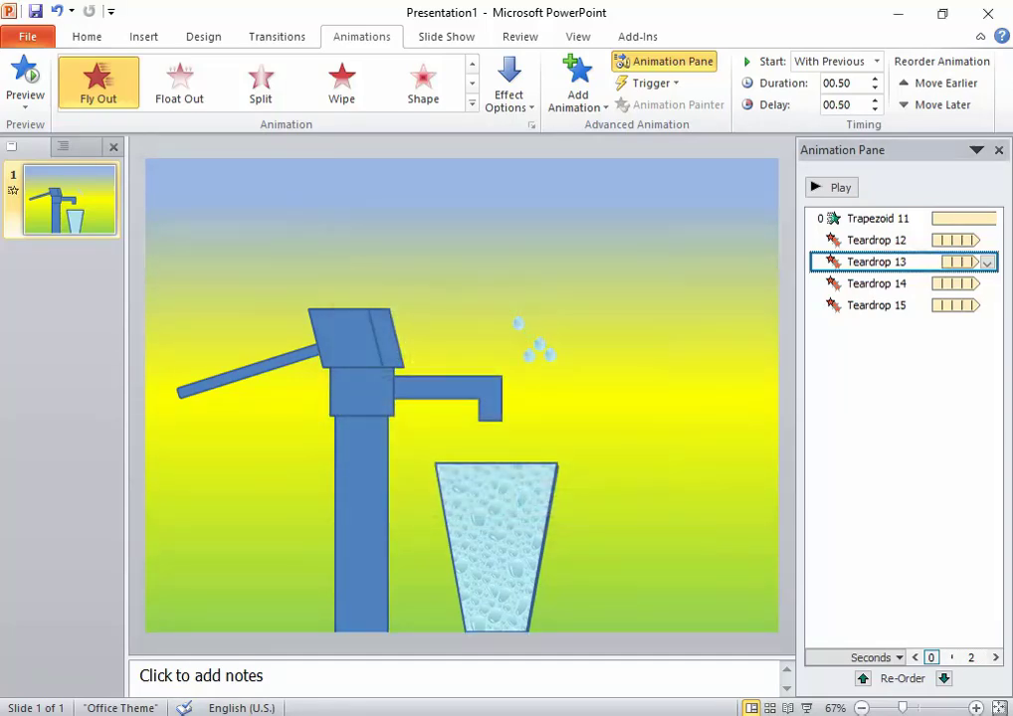
Give Teardrop 14's fly-out a 1-second delay
click(876, 284)
click(987, 283)
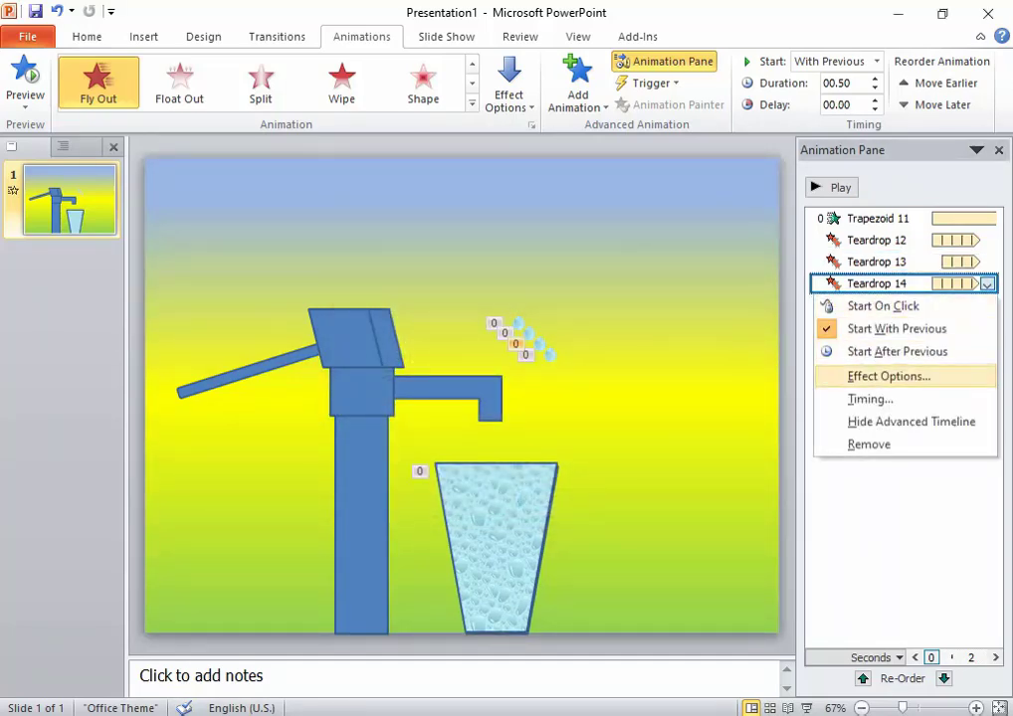
click(856, 398)
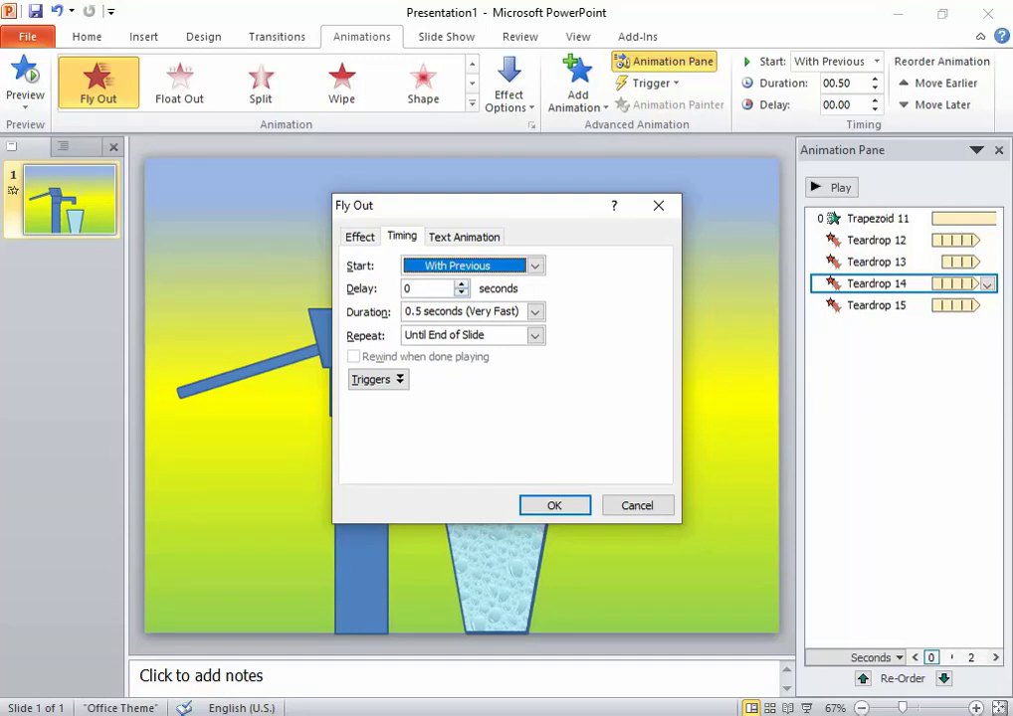
key(Tab)
text(1)
key(Return)
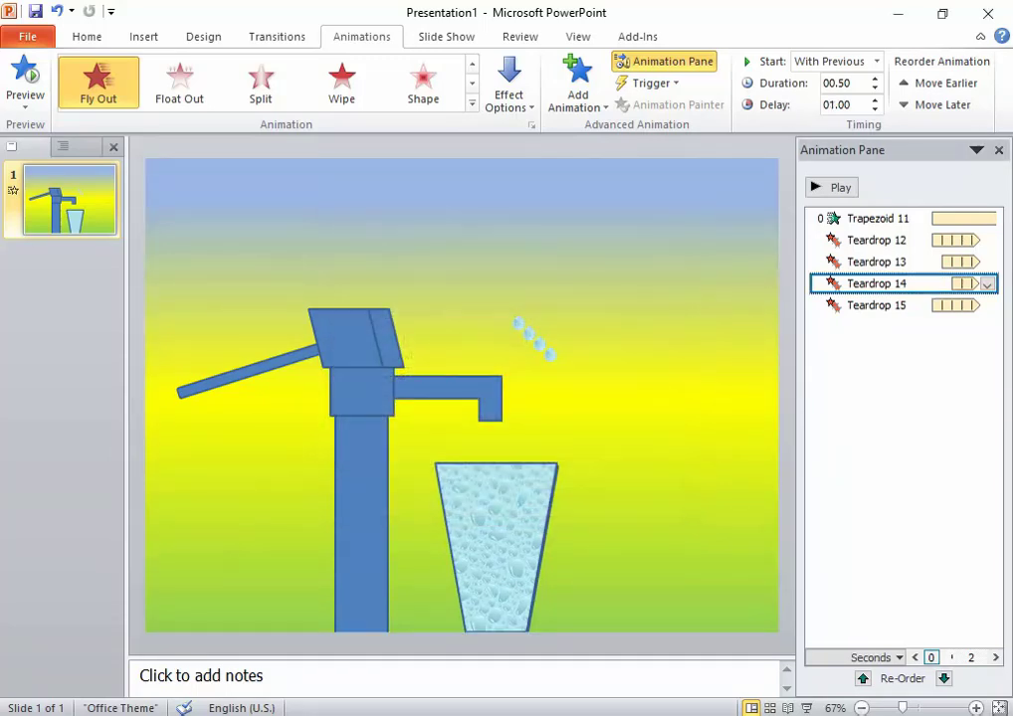
Give Teardrop 15's fly-out a 1.5-second delay
click(875, 306)
click(987, 305)
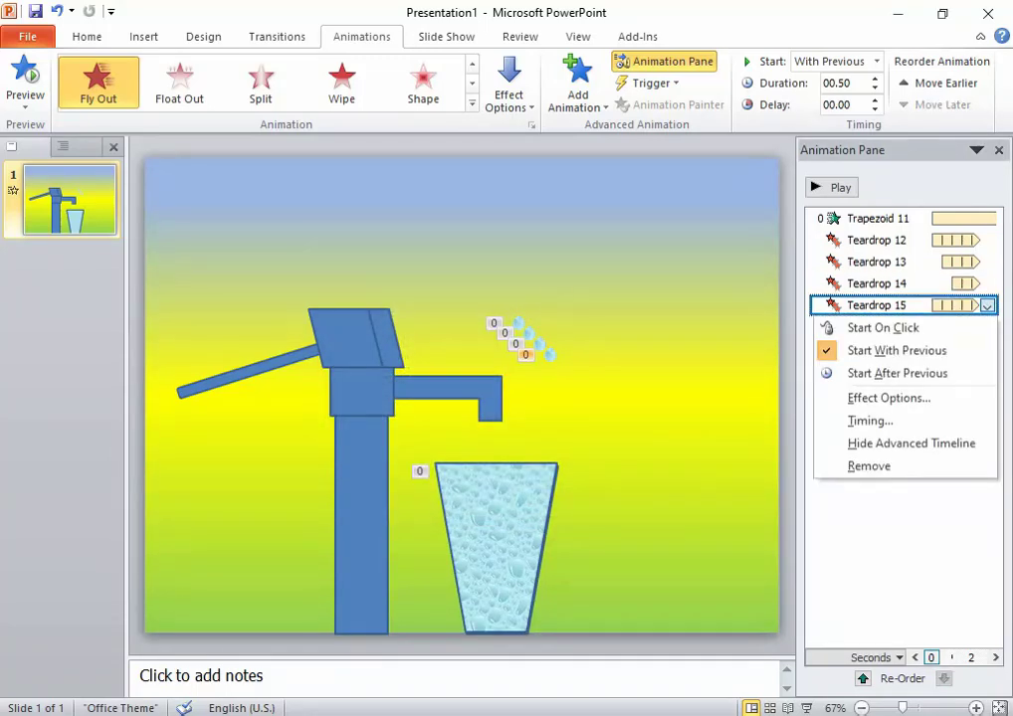
click(861, 420)
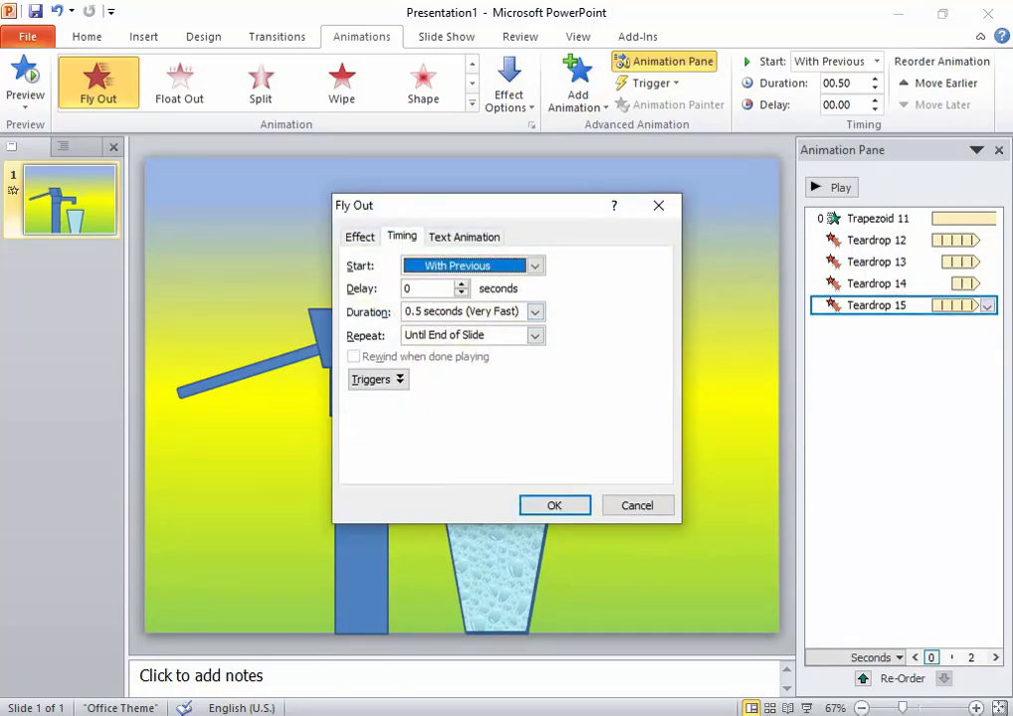
key(Tab)
text(1.5)
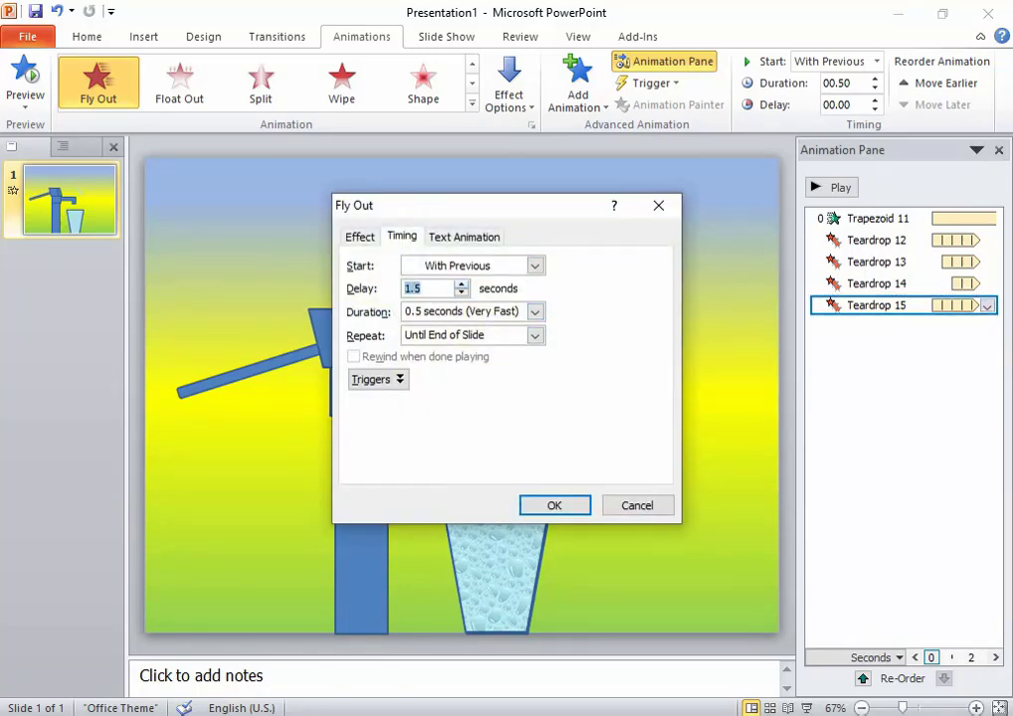
key(Return)
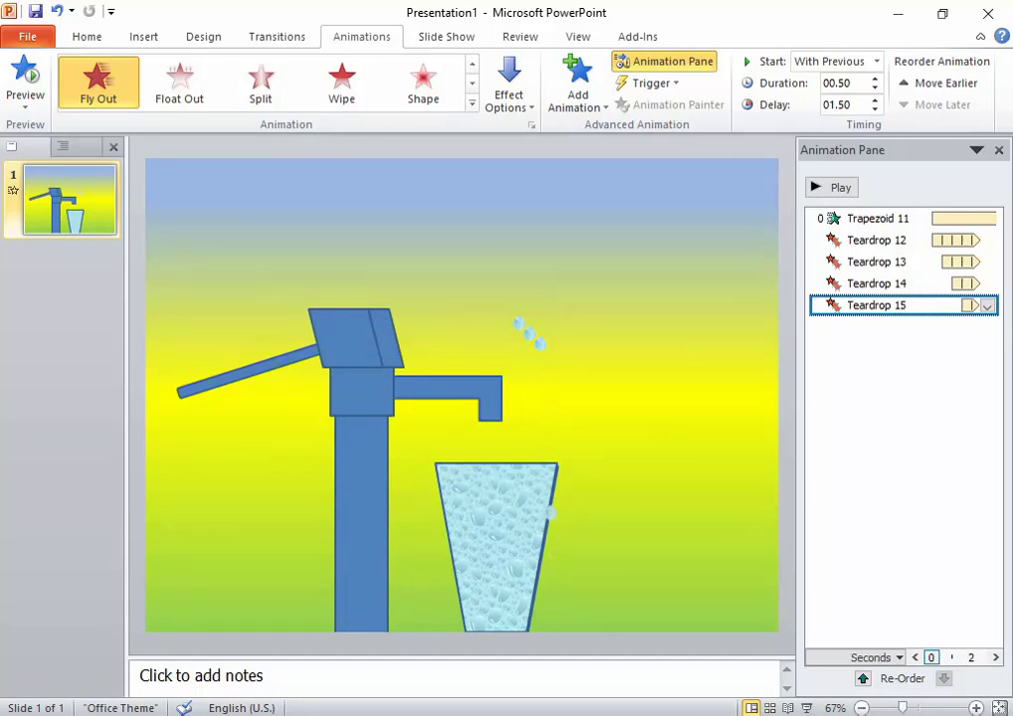
Move the teardrops onto the spout tip and check each drop's delay in the Animation Pane
click(875, 239)
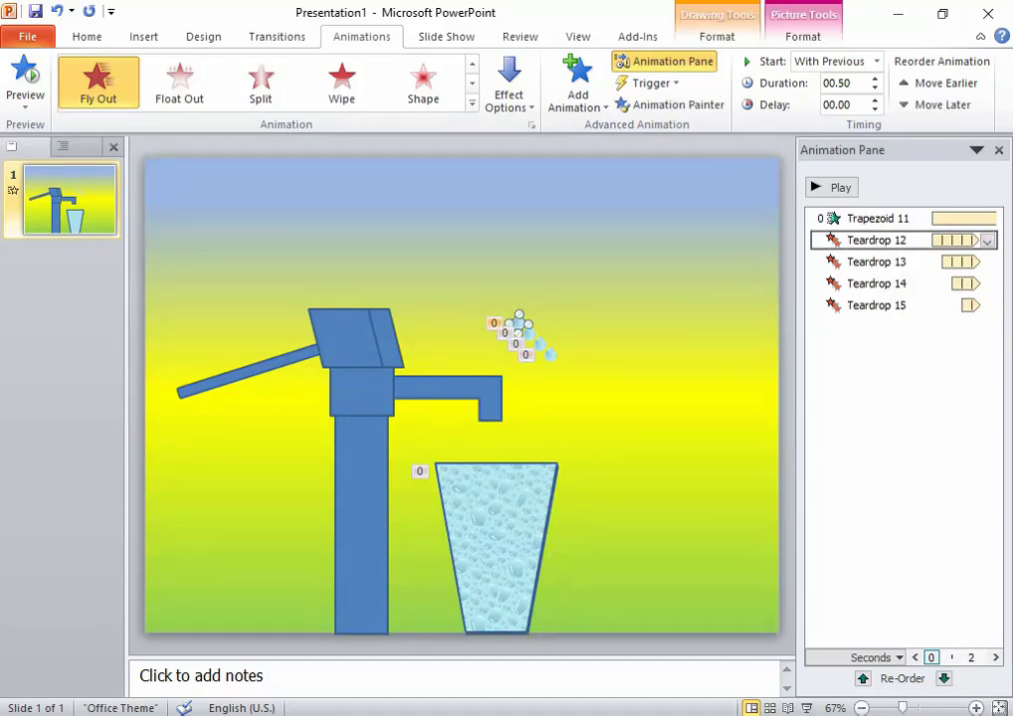
drag(522, 328, 489, 398)
click(876, 262)
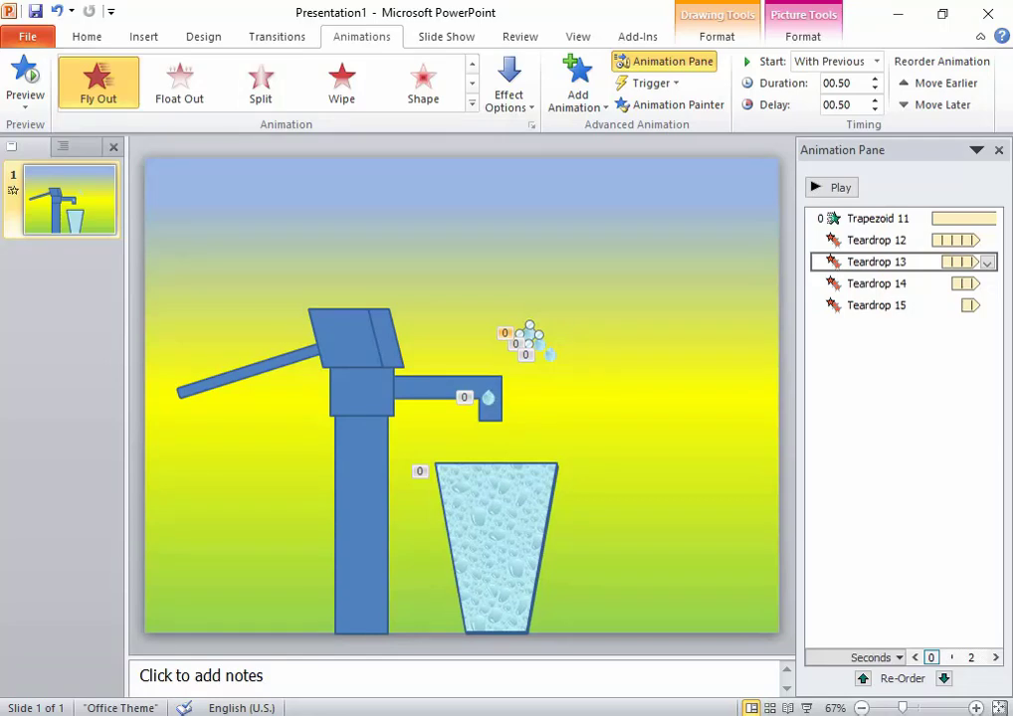
click(876, 284)
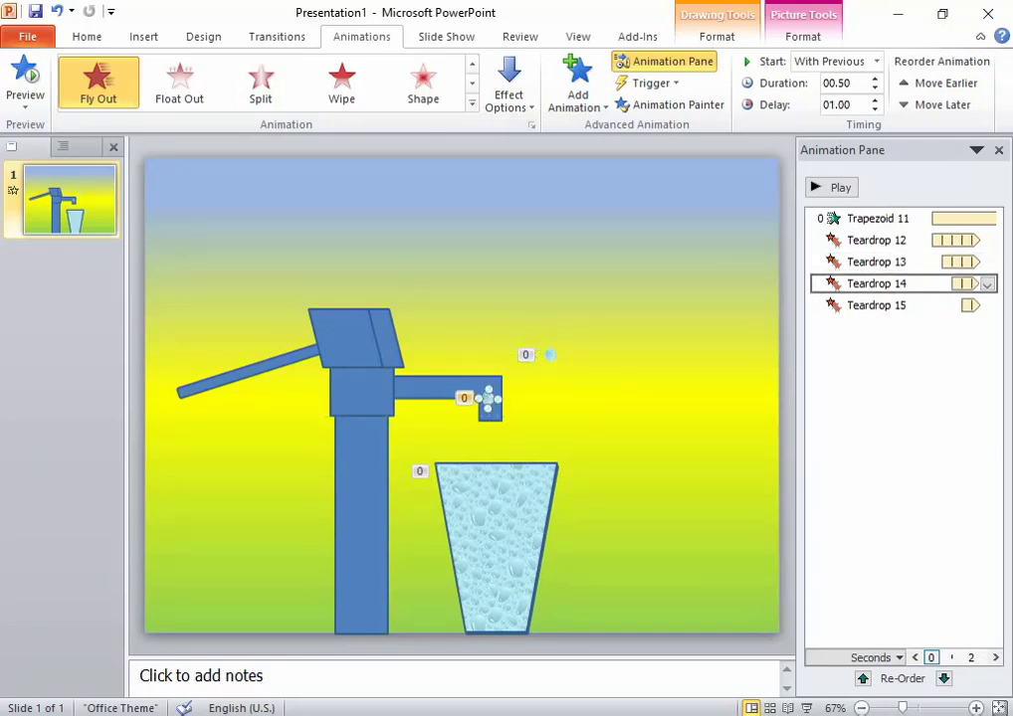
click(876, 306)
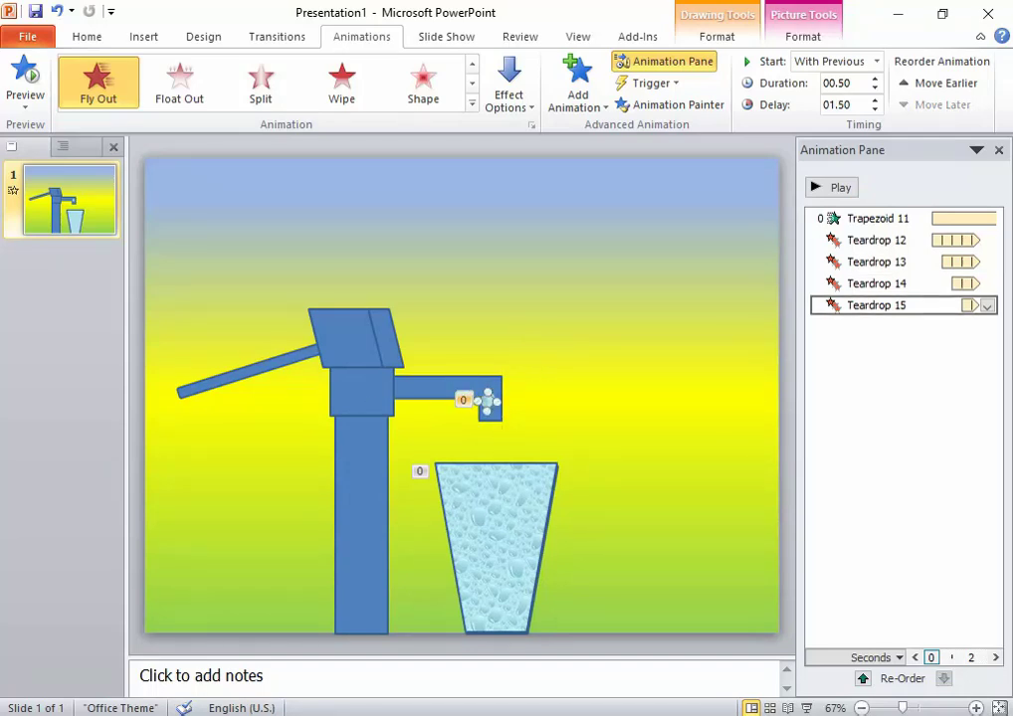
click(427, 388)
right_click(428, 388)
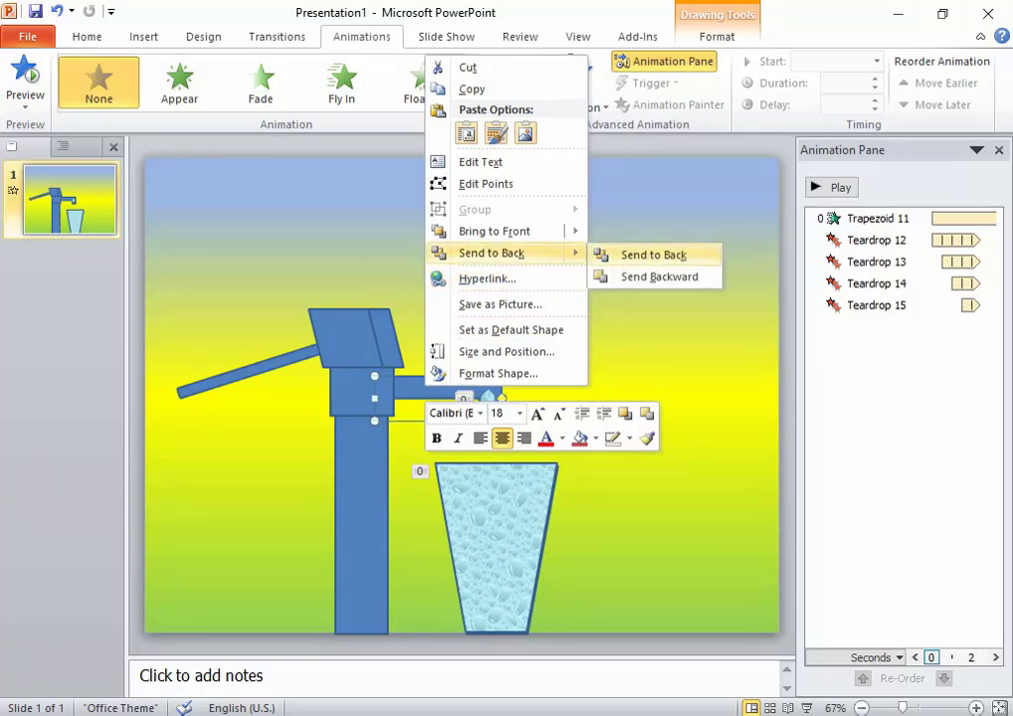
Bring the spout arm to the front so it covers the teardrops
click(653, 255)
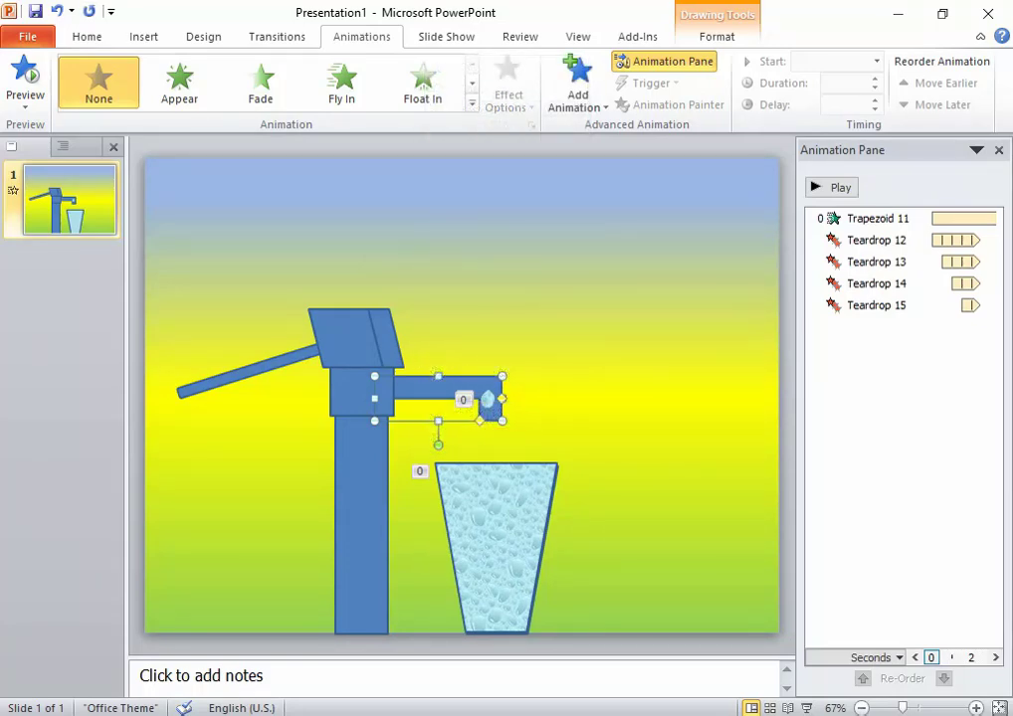
right_click(435, 381)
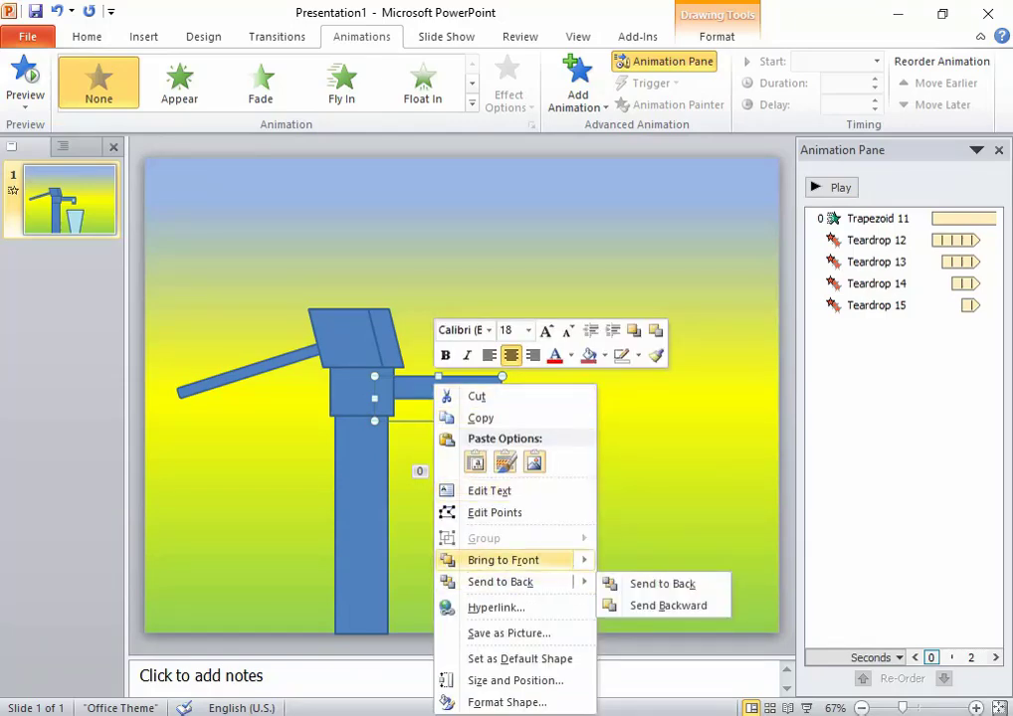
click(661, 563)
key(Escape)
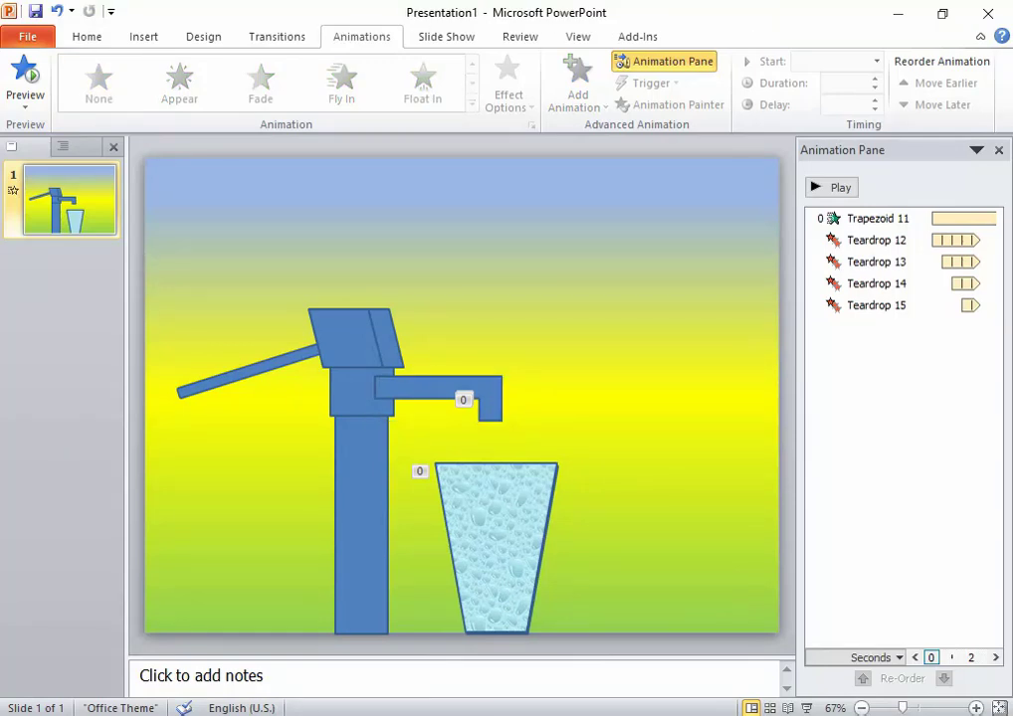
Bring the pump block to the front as well
click(363, 398)
right_click(368, 400)
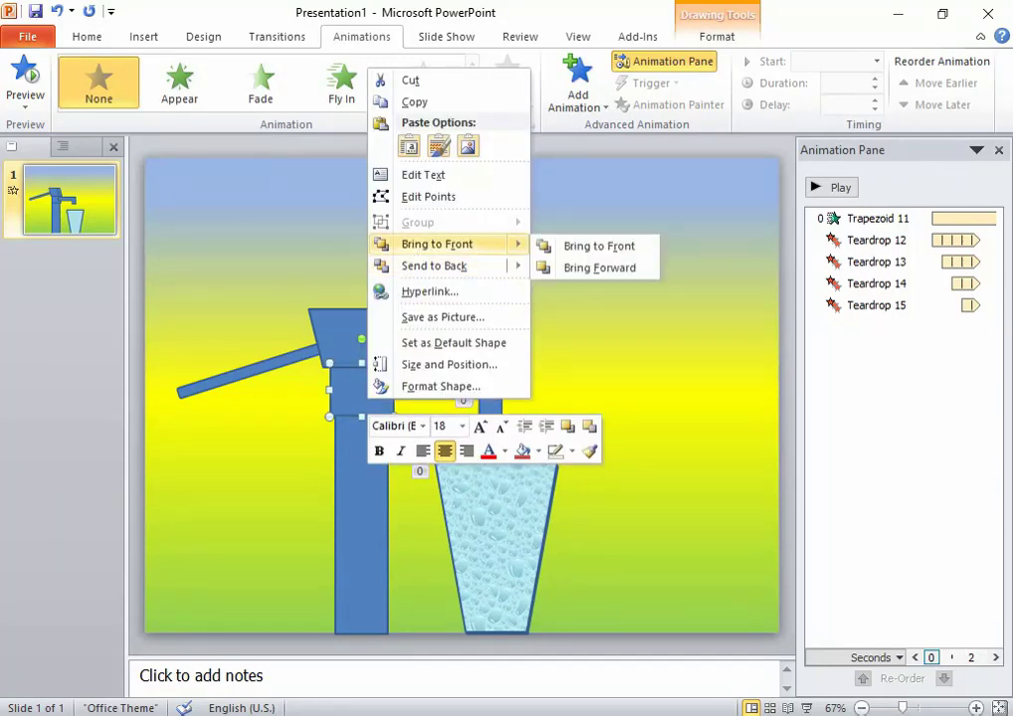
click(599, 246)
key(Escape)
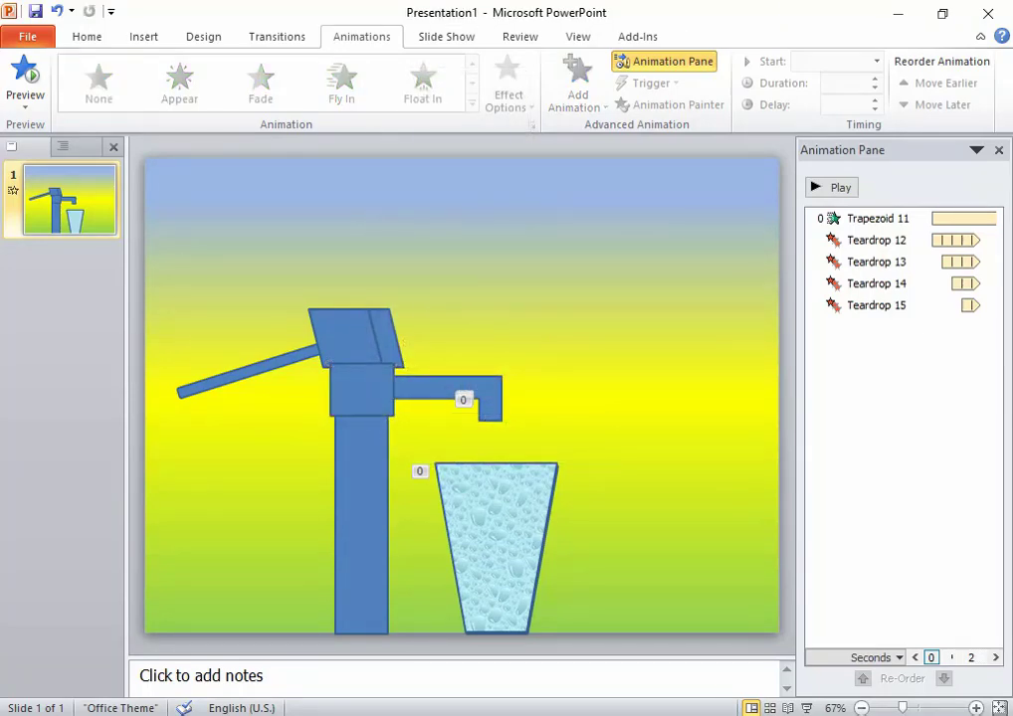
click(345, 338)
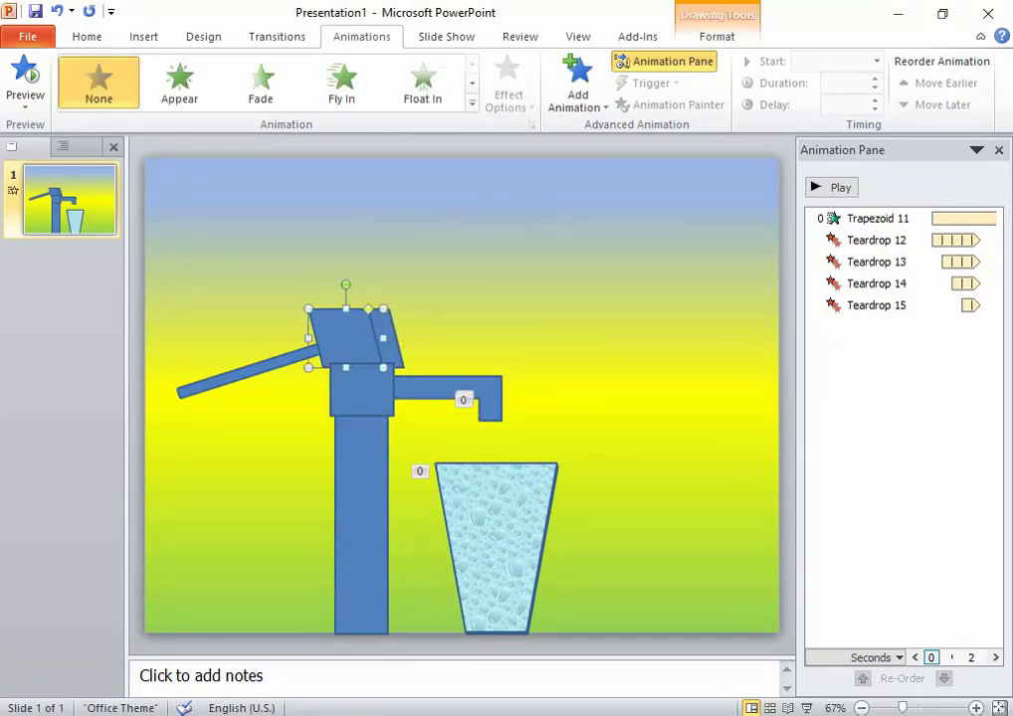
Bring the pump's top trapezoid and pump-head trapezoid to the front
right_click(348, 355)
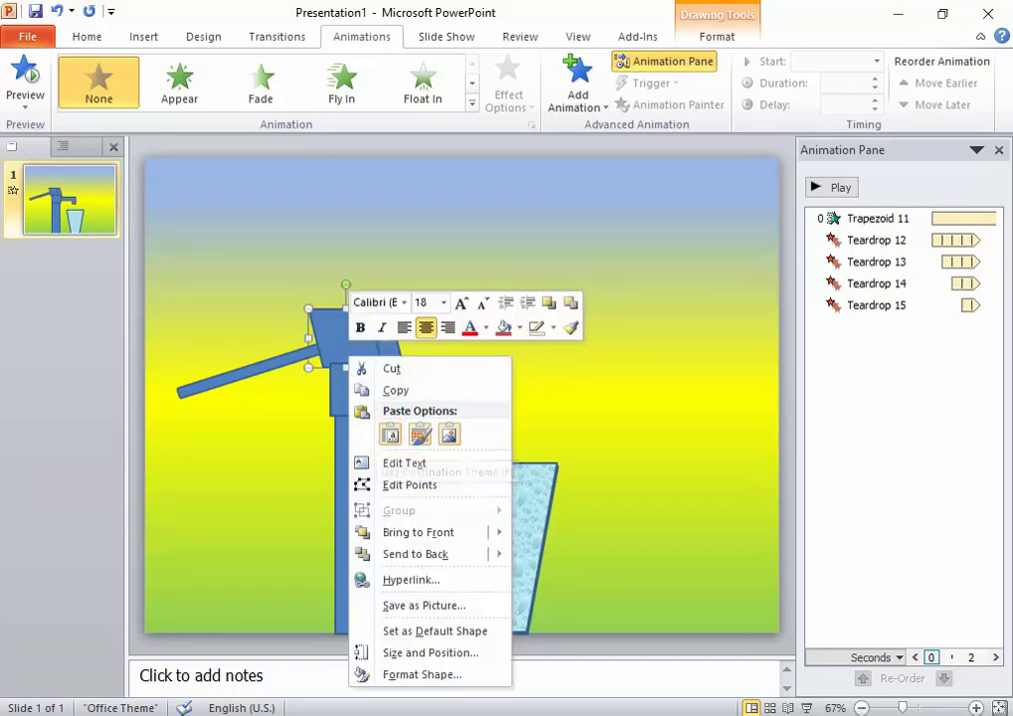
mouse_move(418, 532)
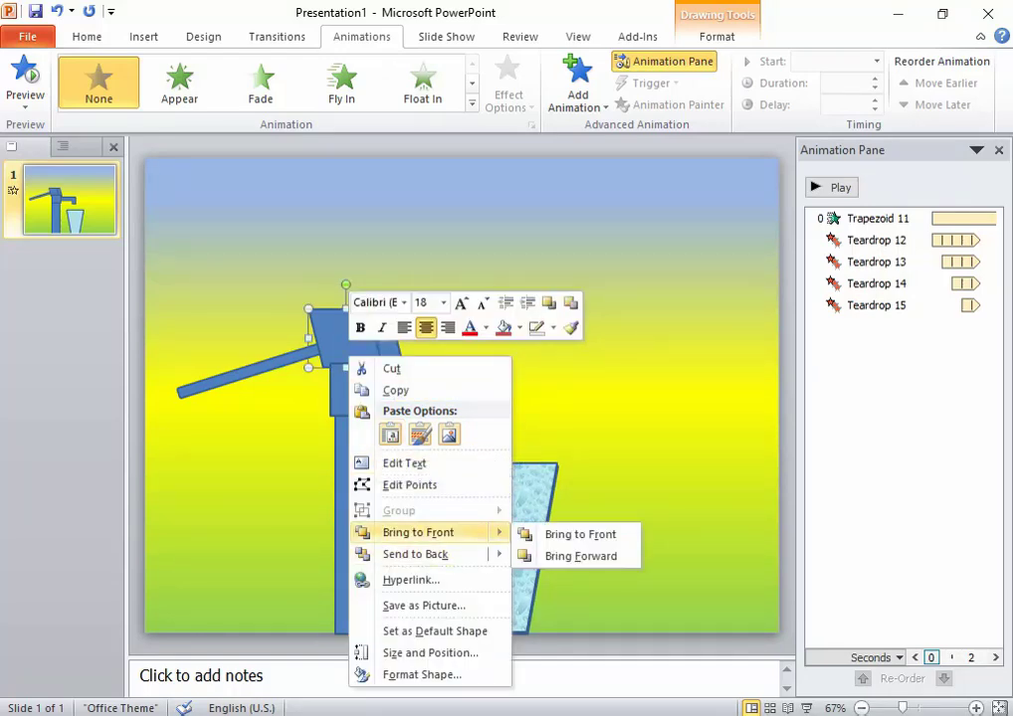
click(580, 534)
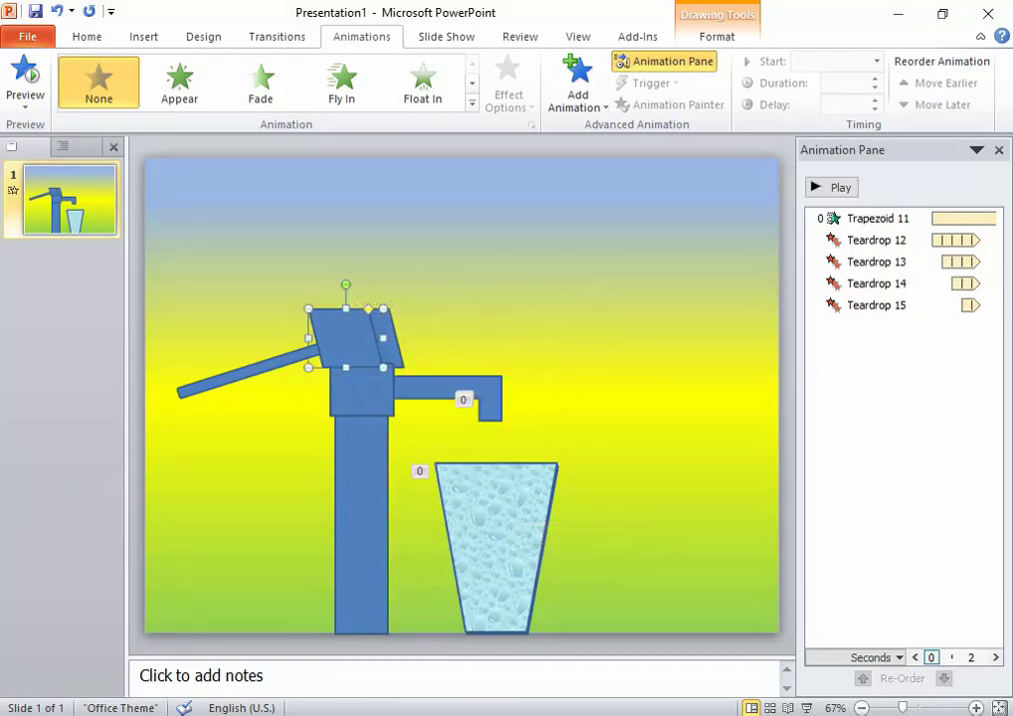
key(Escape)
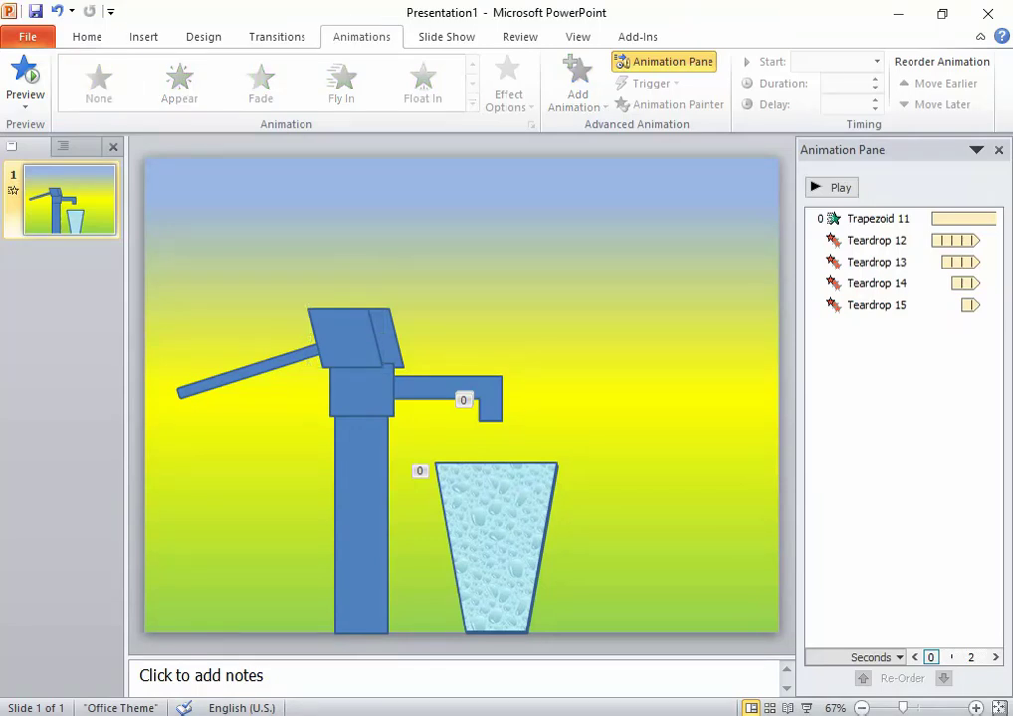
click(387, 344)
right_click(387, 344)
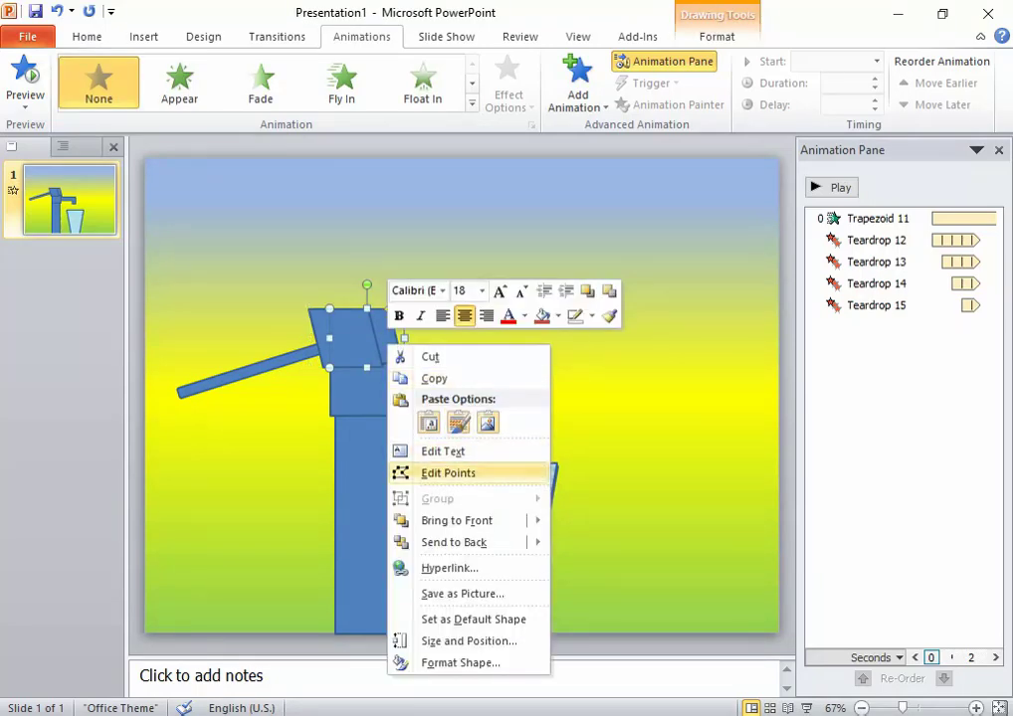
click(619, 522)
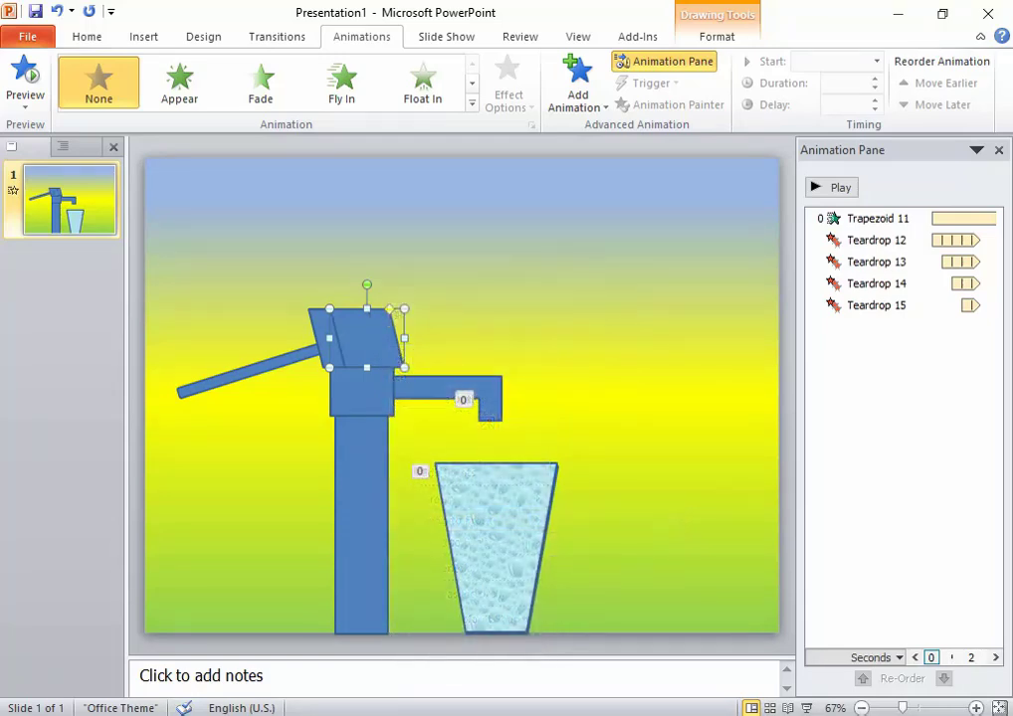
key(Escape)
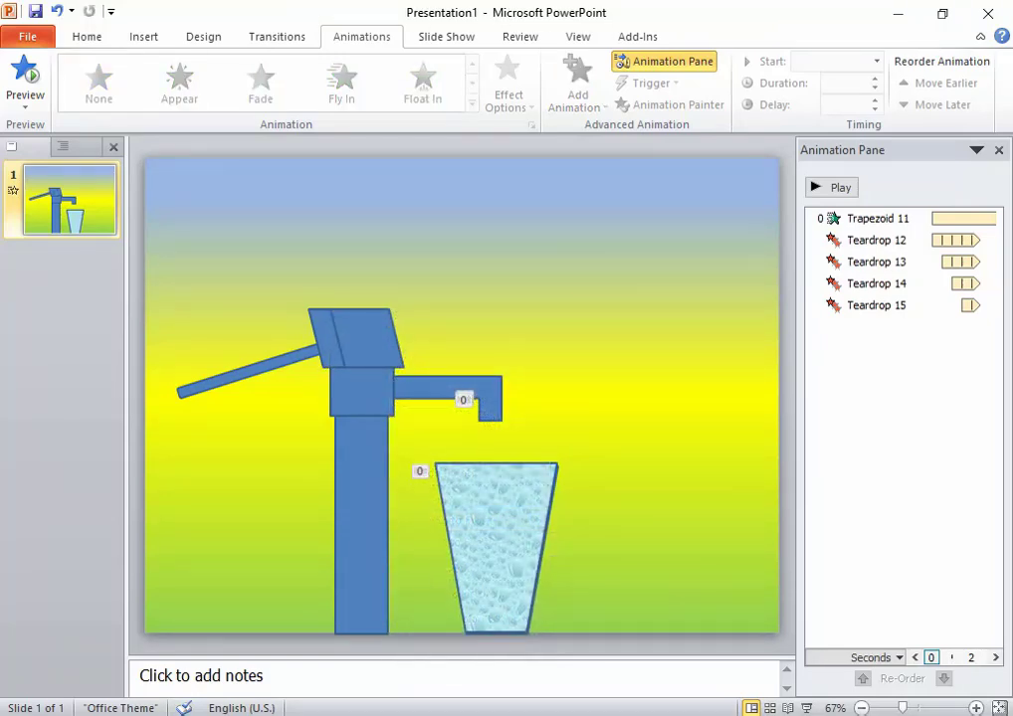
Send the pump-top shape back behind the other pump parts
click(347, 339)
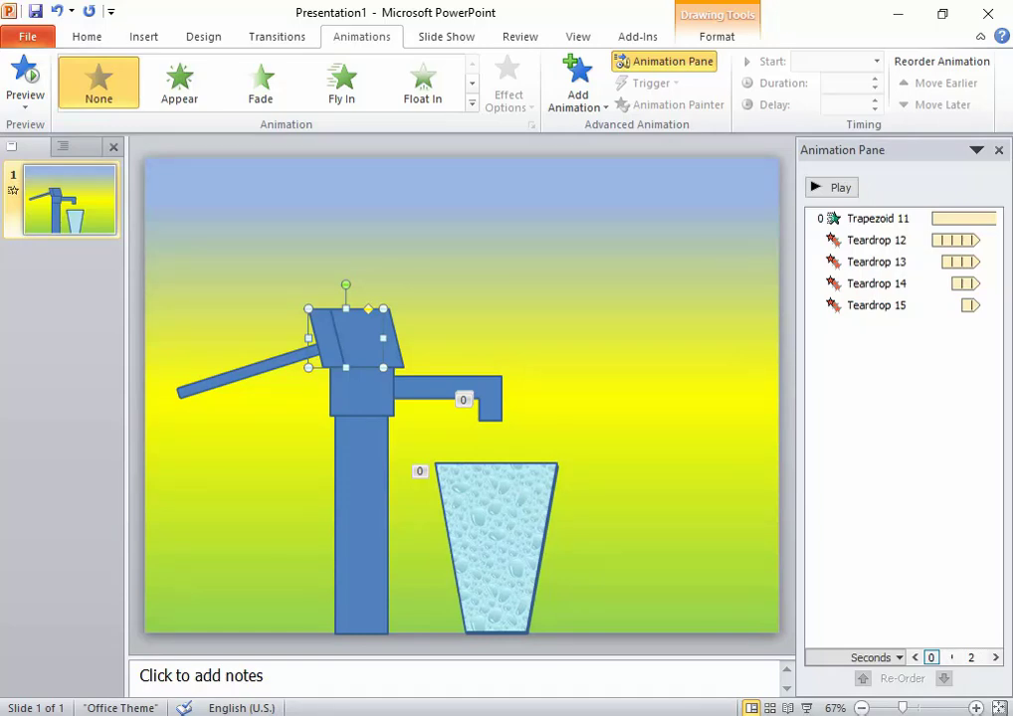
right_click(331, 350)
mouse_move(398, 549)
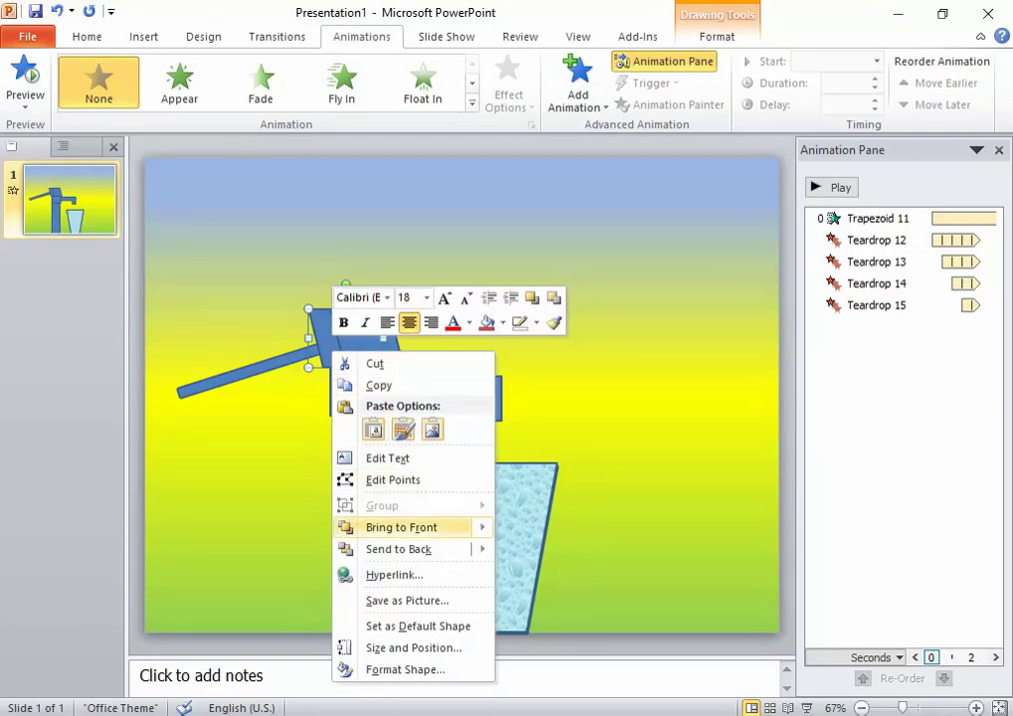
click(557, 549)
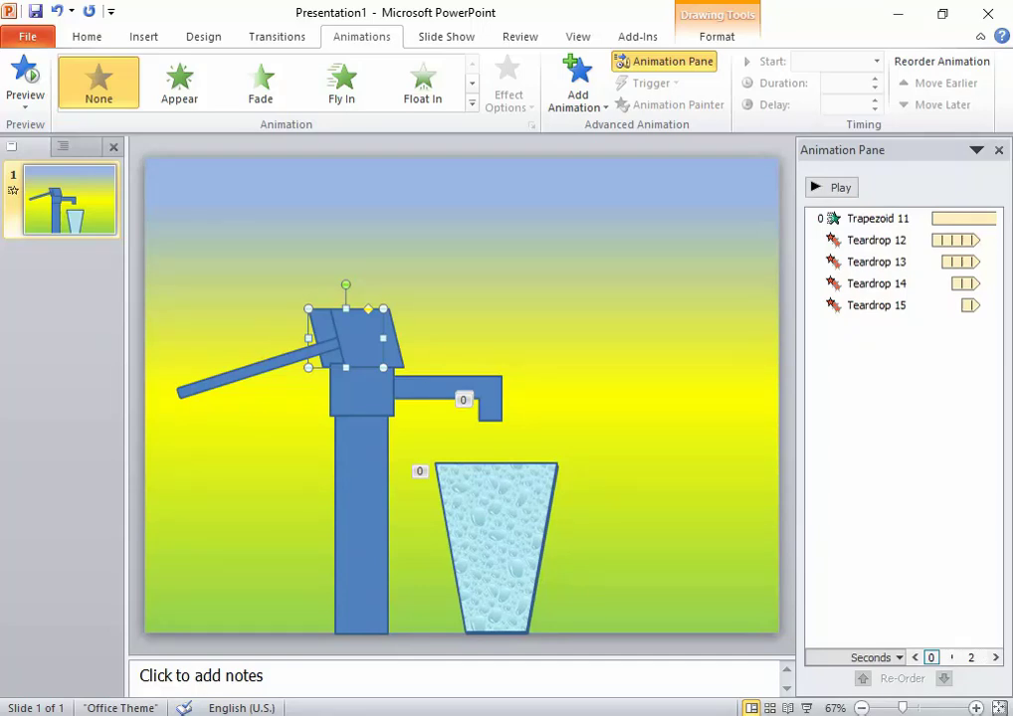
right_click(328, 336)
mouse_move(395, 532)
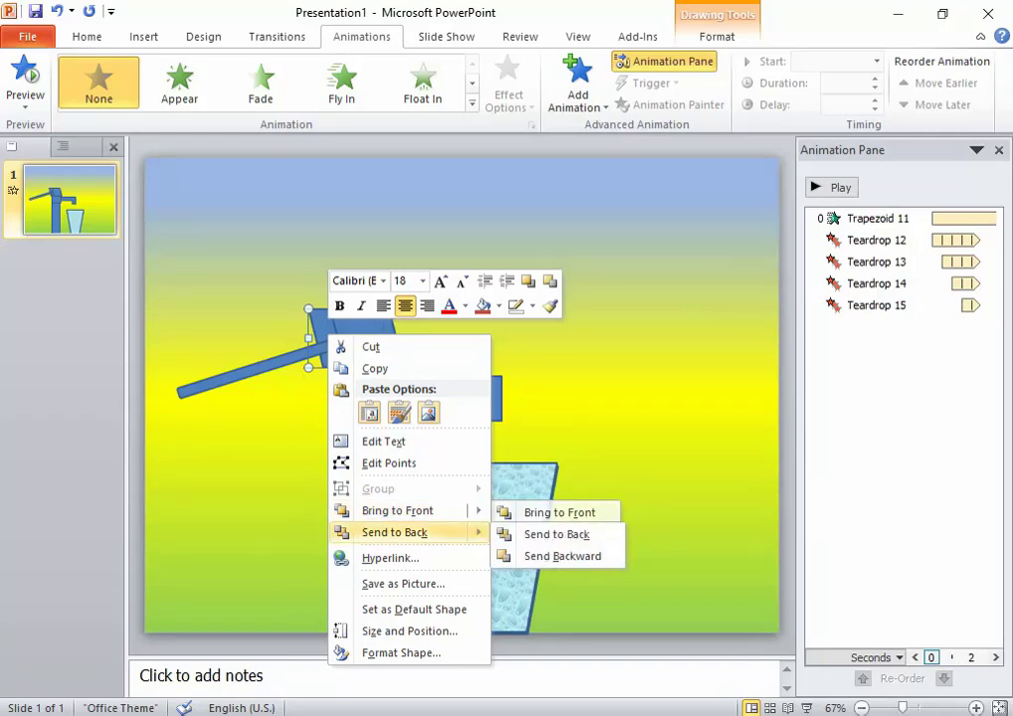
click(562, 556)
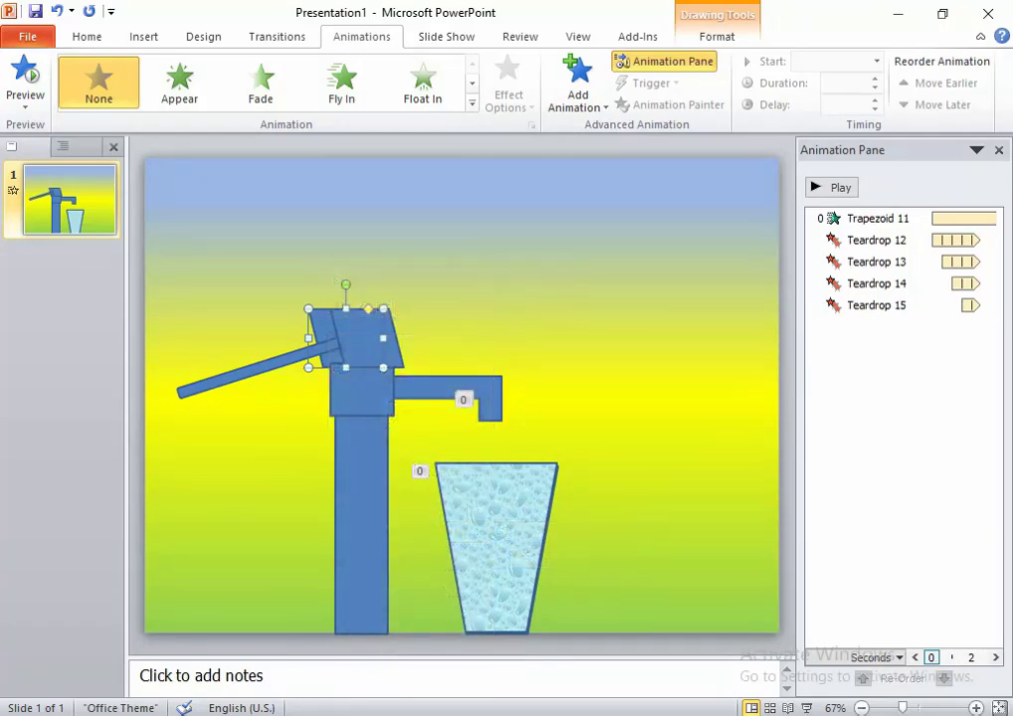
right_click(356, 331)
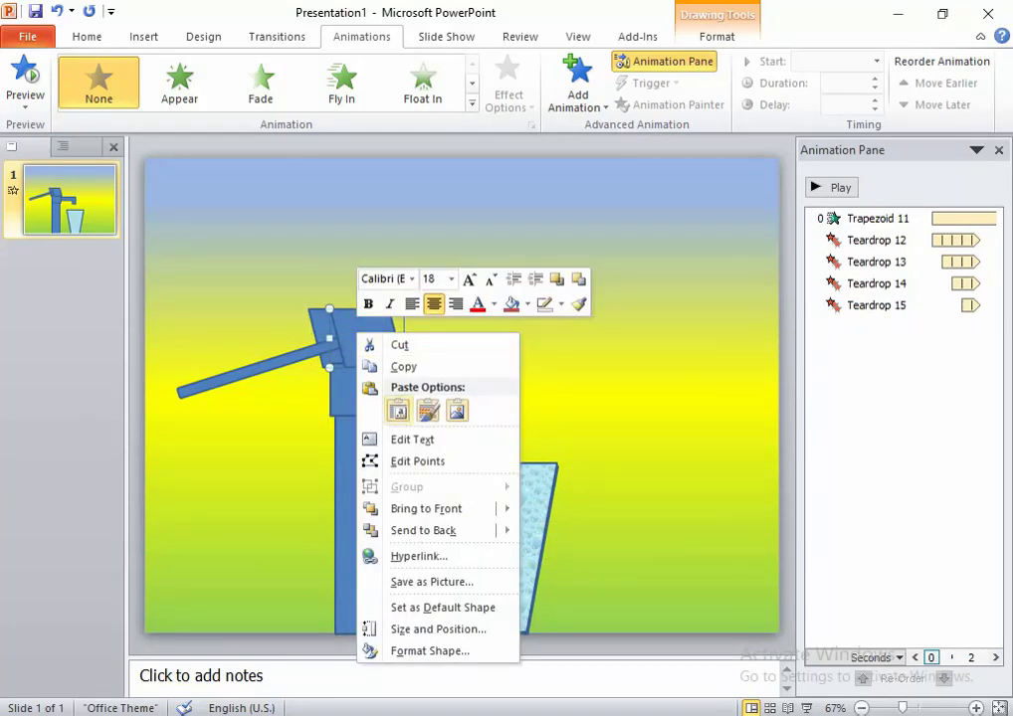
click(585, 532)
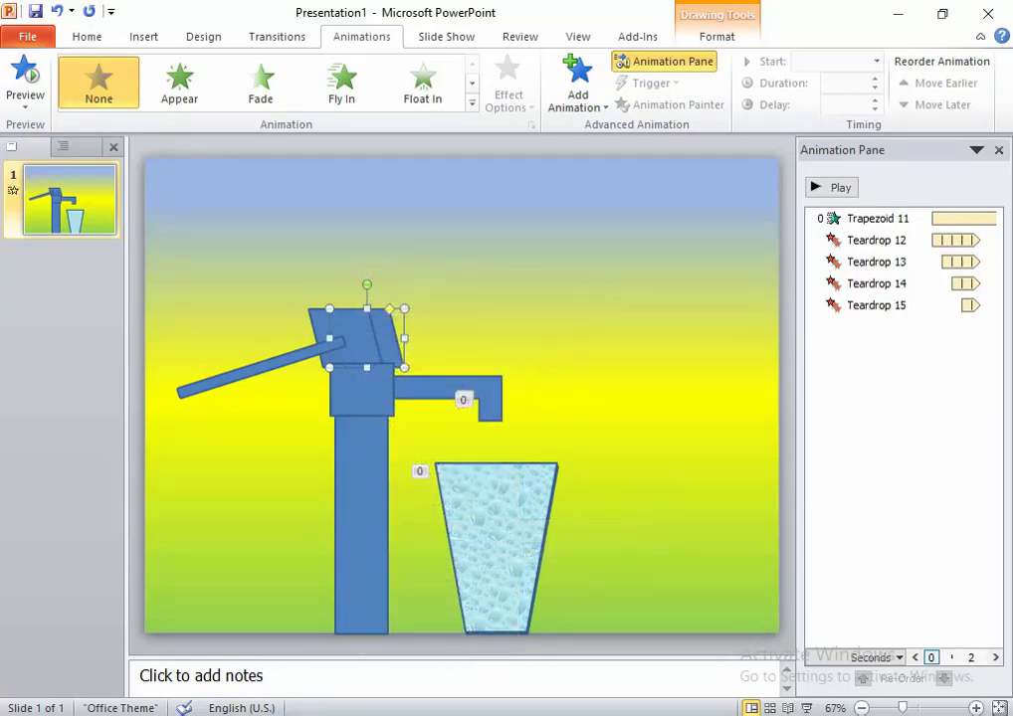
key(Escape)
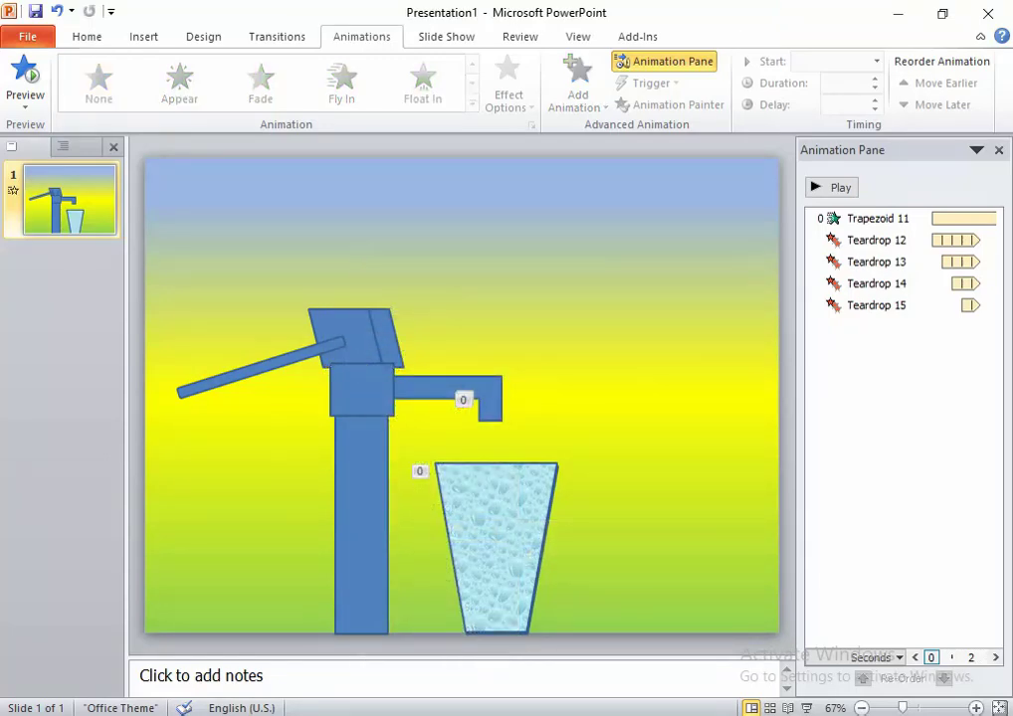
Send the handle behind the pump head and move the pump body one layer backward
click(296, 355)
right_click(296, 355)
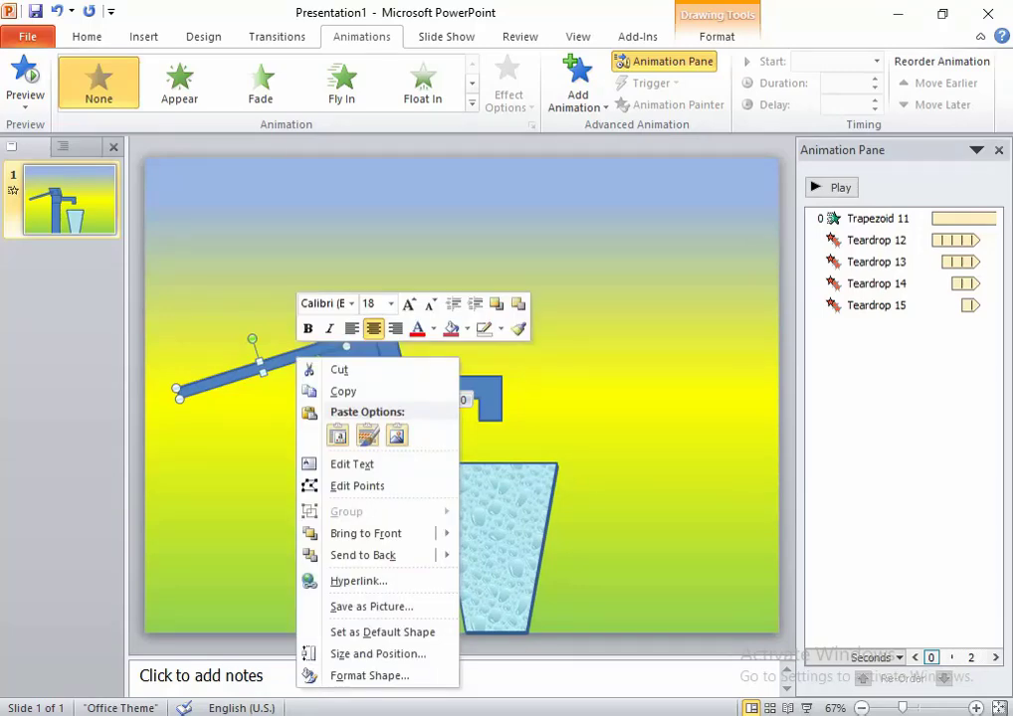
click(363, 555)
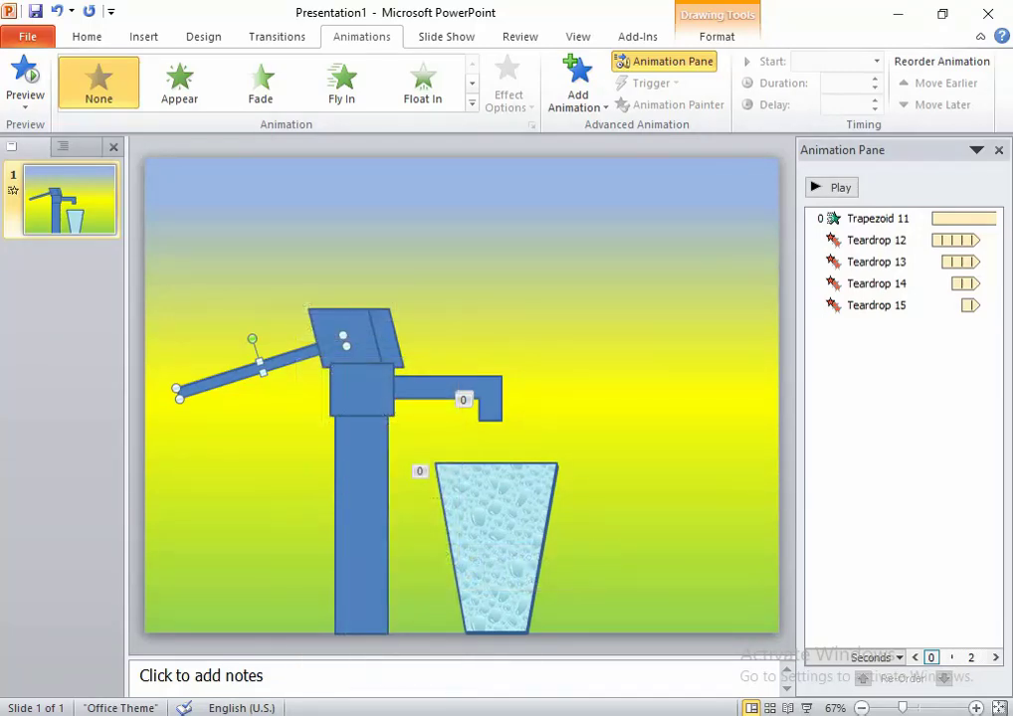
click(361, 390)
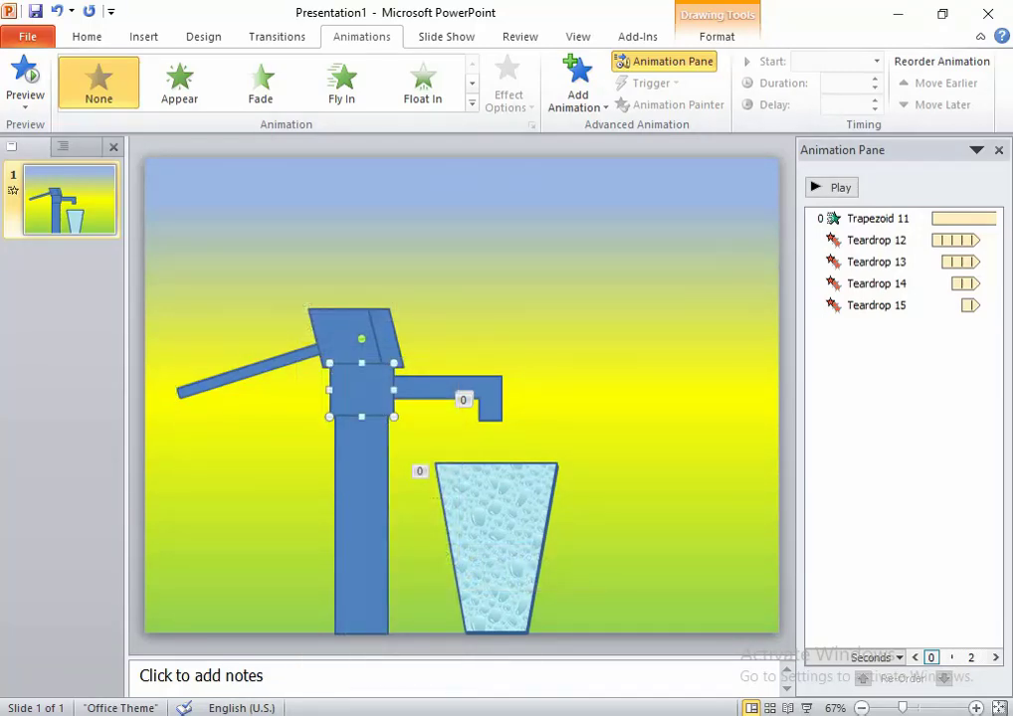
right_click(354, 396)
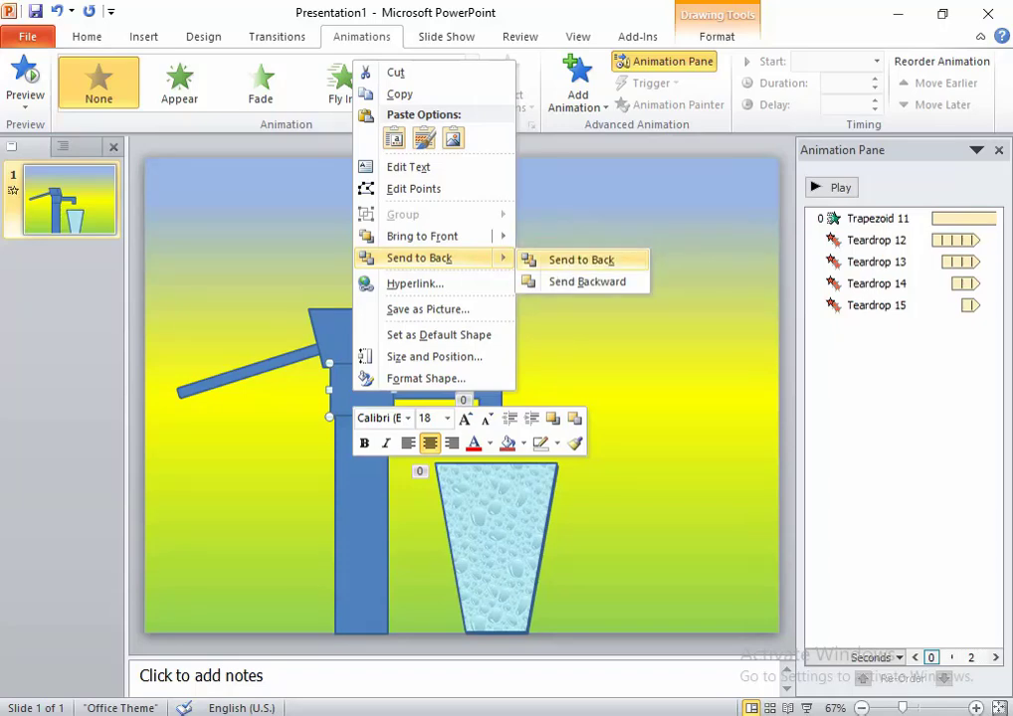
click(582, 280)
key(Escape)
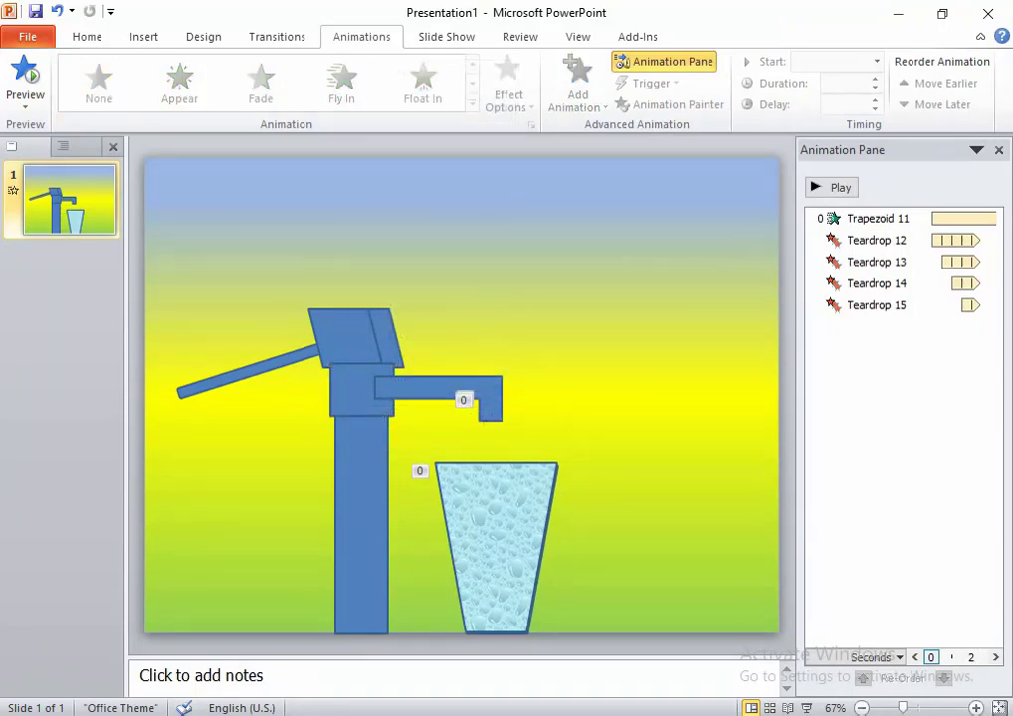
Send the spout to the very back and move the pump body back another layer
right_click(393, 390)
mouse_move(458, 257)
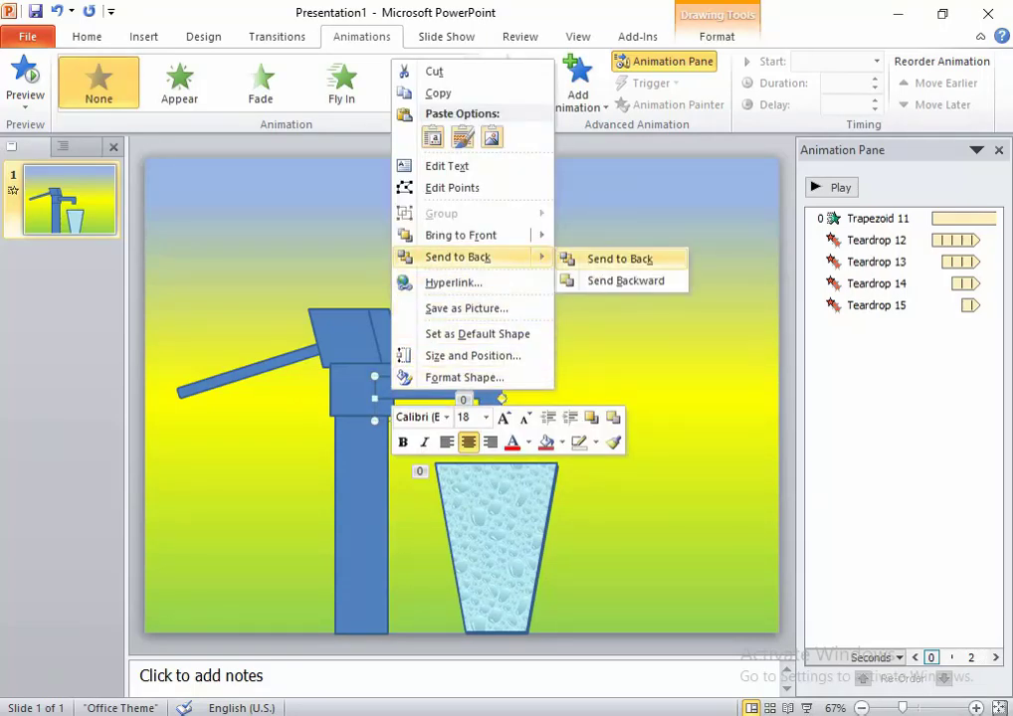
click(620, 259)
key(Escape)
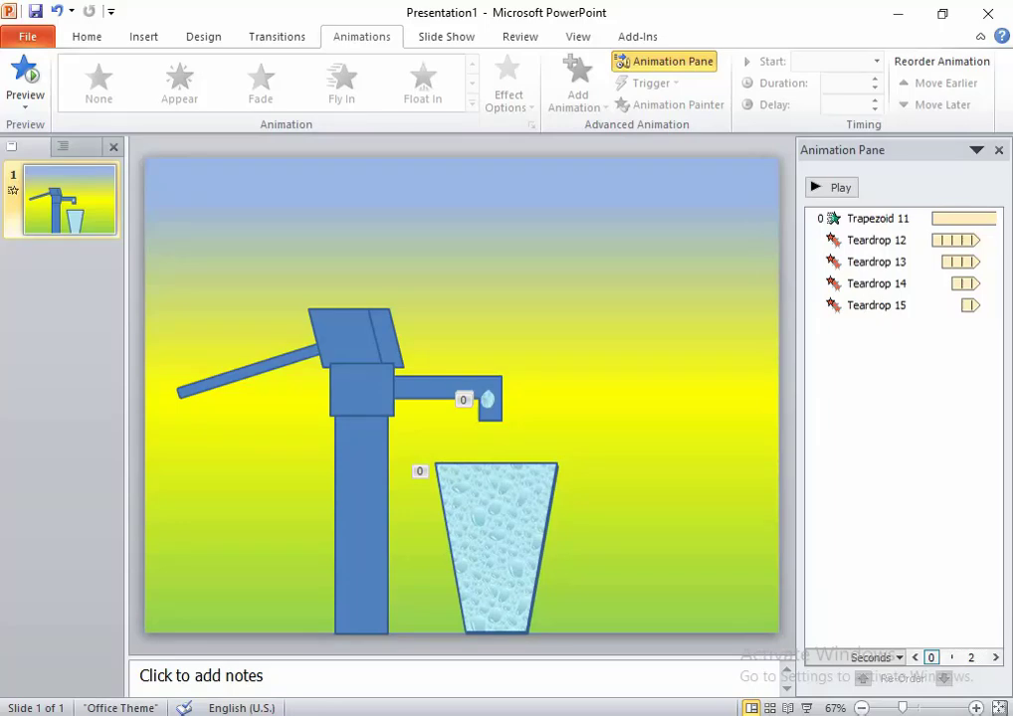
click(366, 379)
right_click(366, 379)
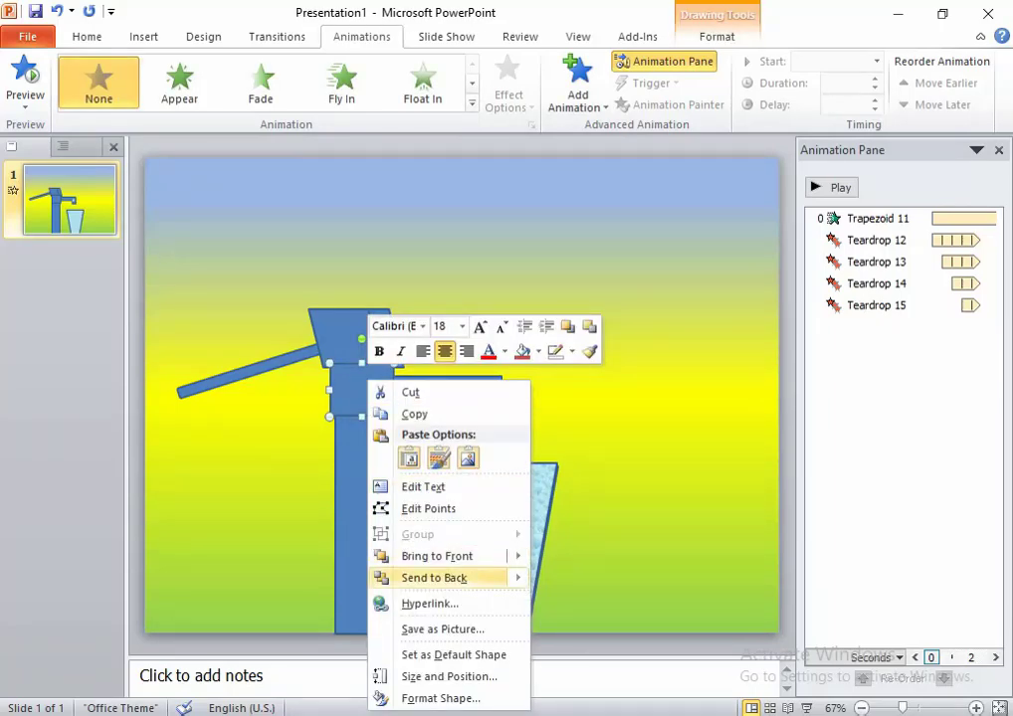
mouse_move(435, 578)
click(602, 601)
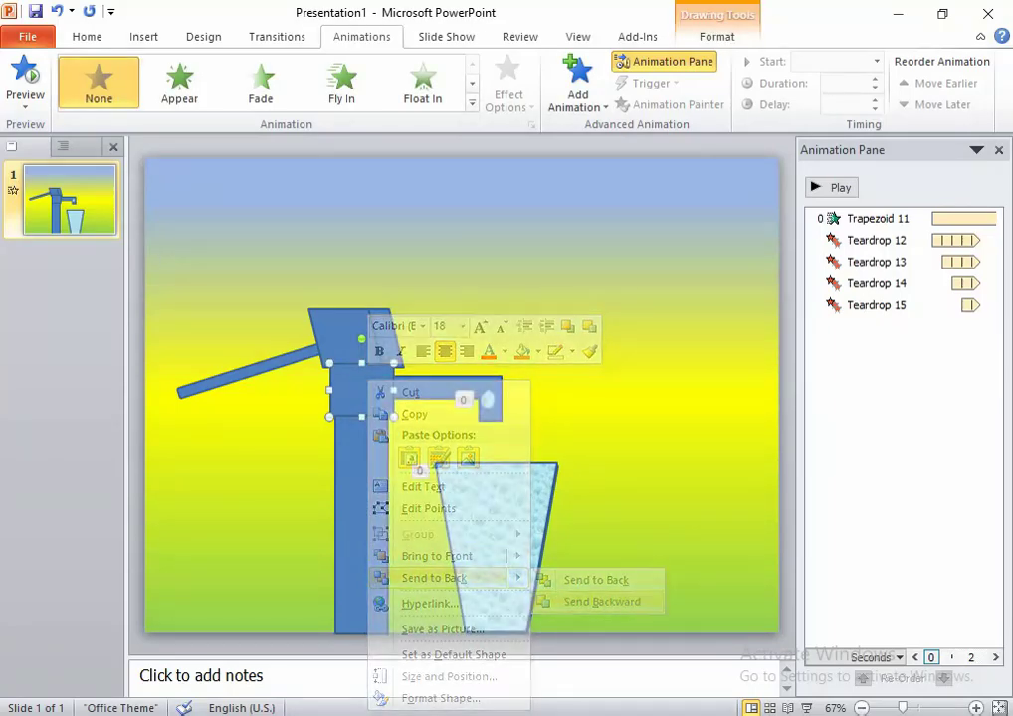
key(Escape)
Bring both slanted pump-head pieces to the front together
click(348, 336)
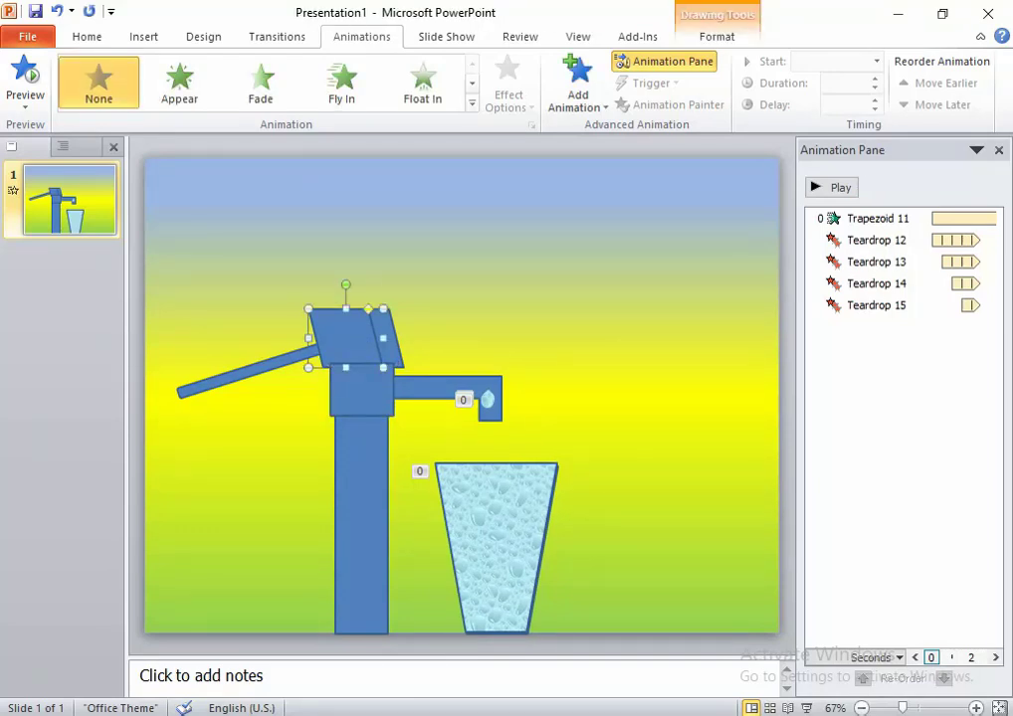
click(362, 390)
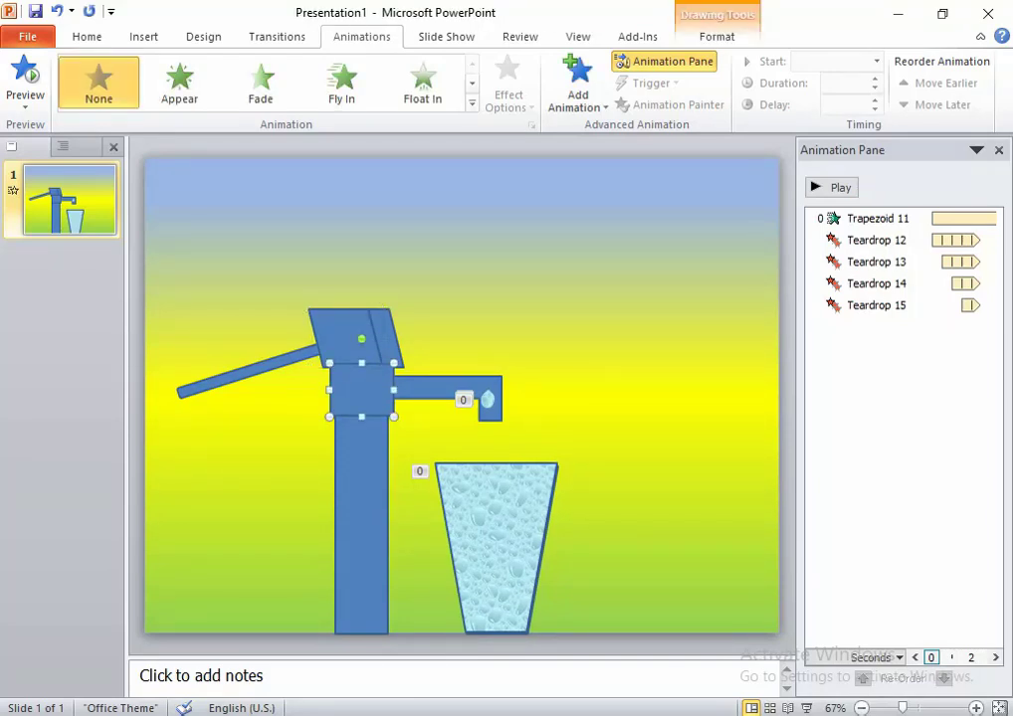
right_click(368, 395)
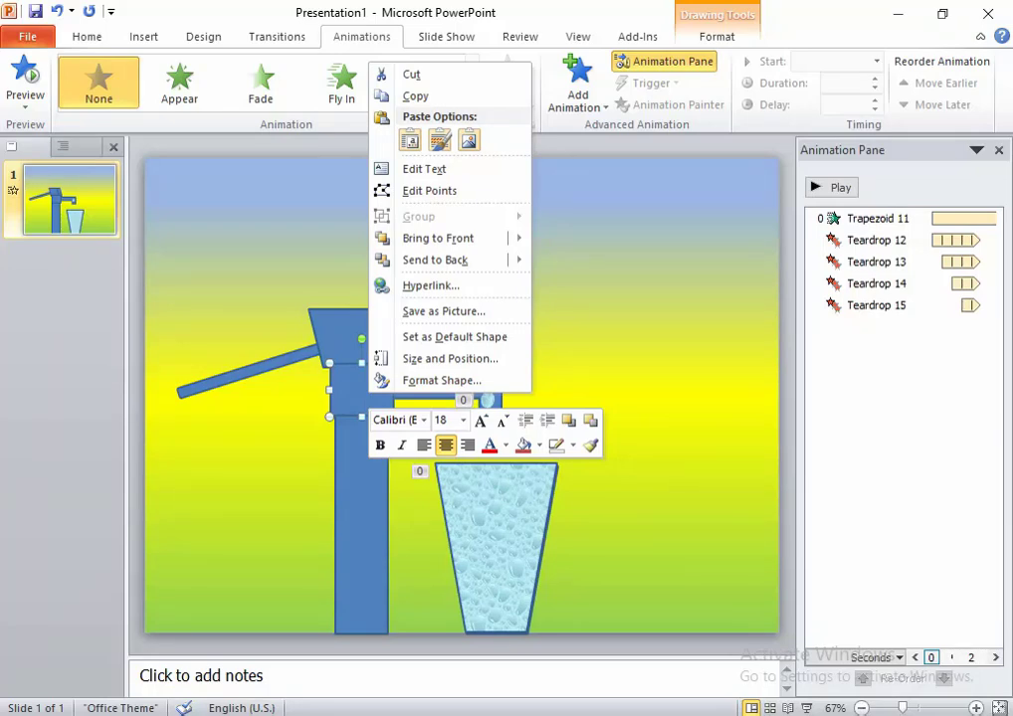
click(453, 336)
click(343, 333)
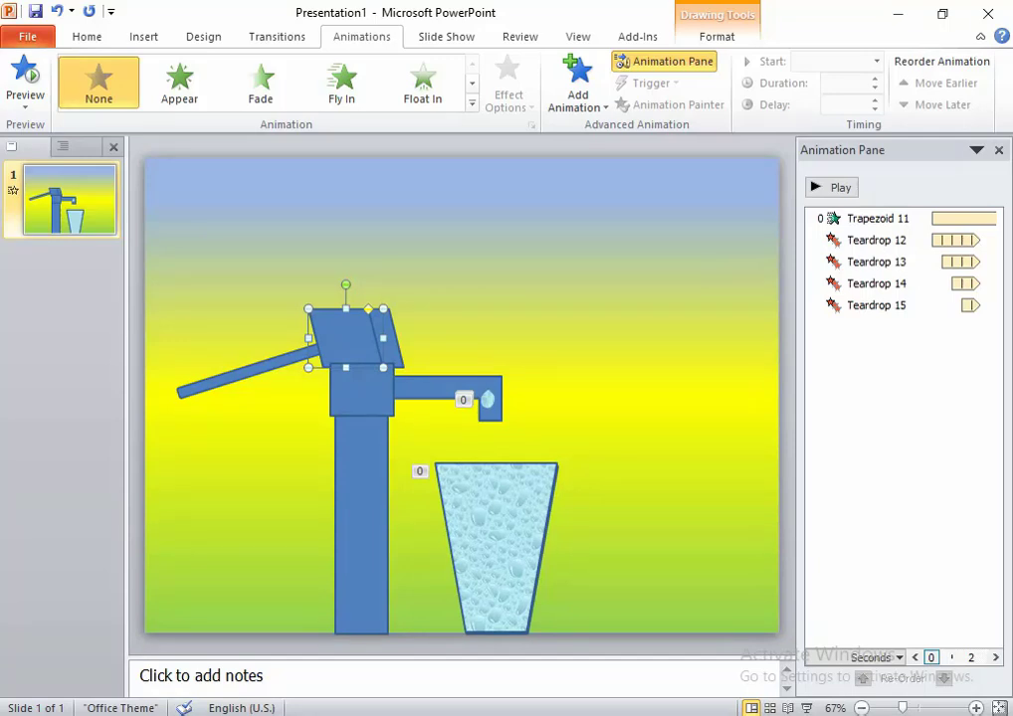
shift+click(390, 343)
right_click(359, 339)
mouse_move(428, 469)
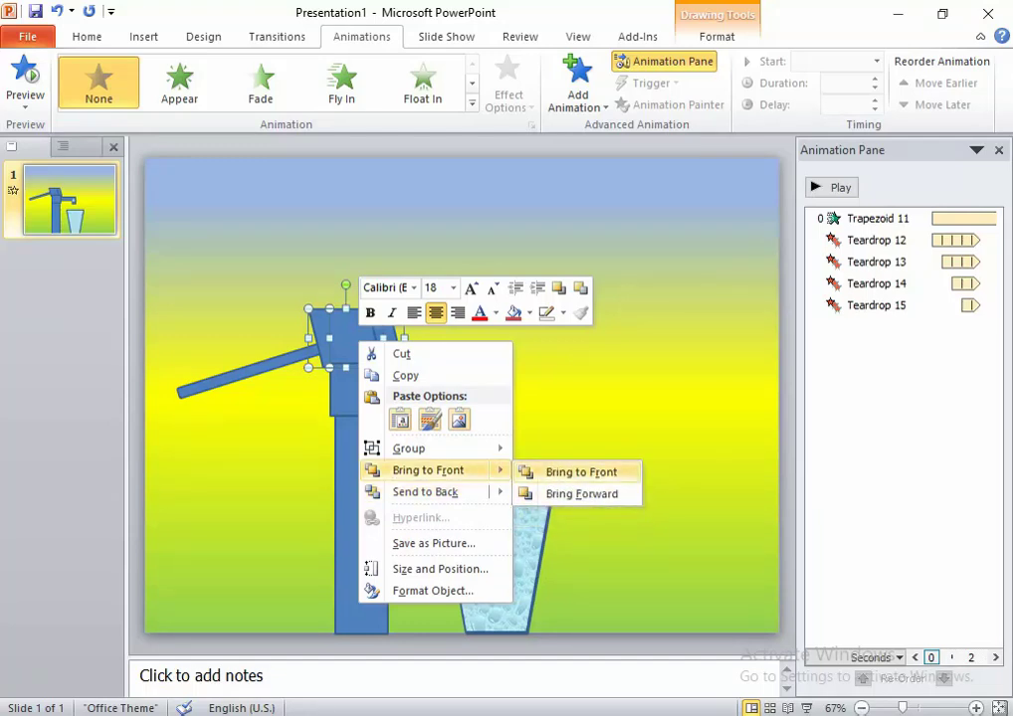
click(581, 472)
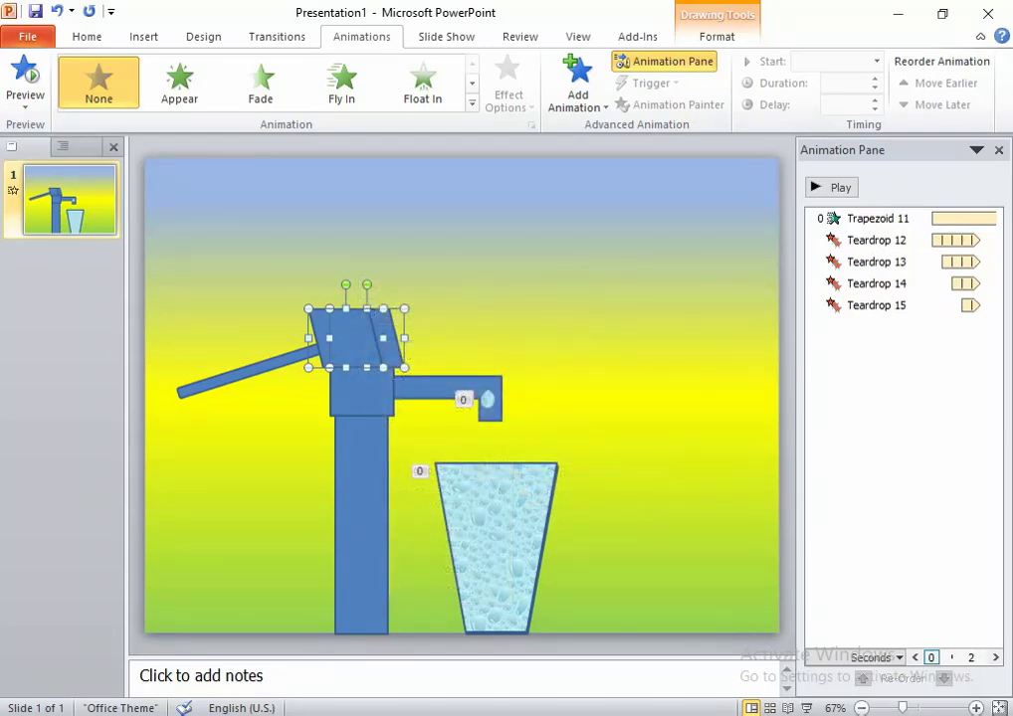
key(Escape)
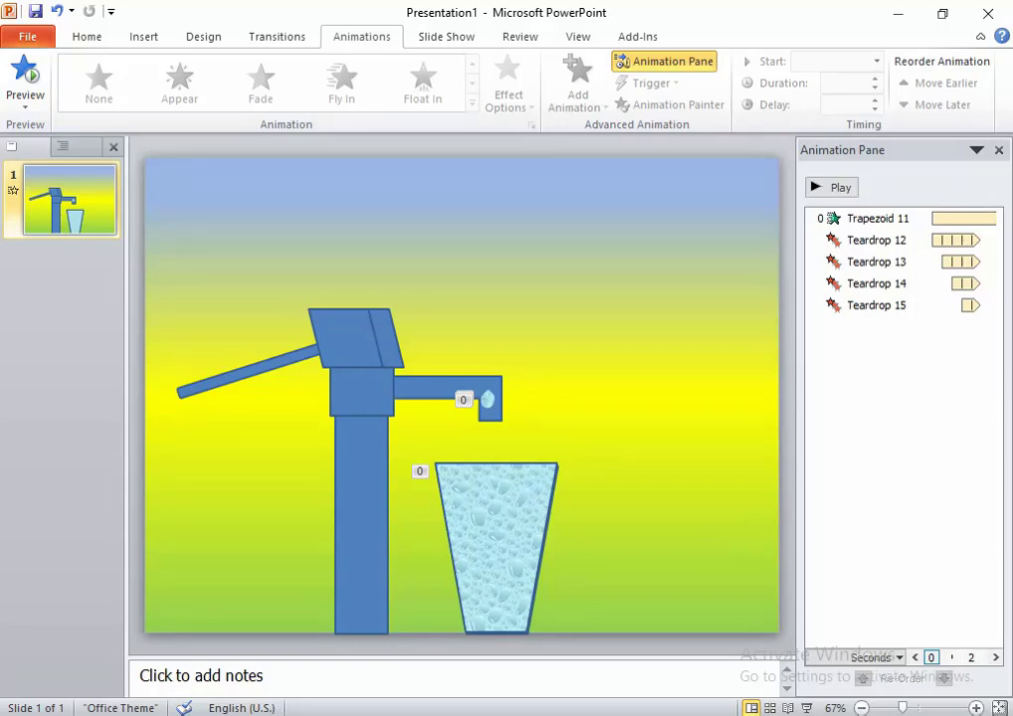
Add a Spin emphasis animation to the pump handle, starting With Previous
click(249, 368)
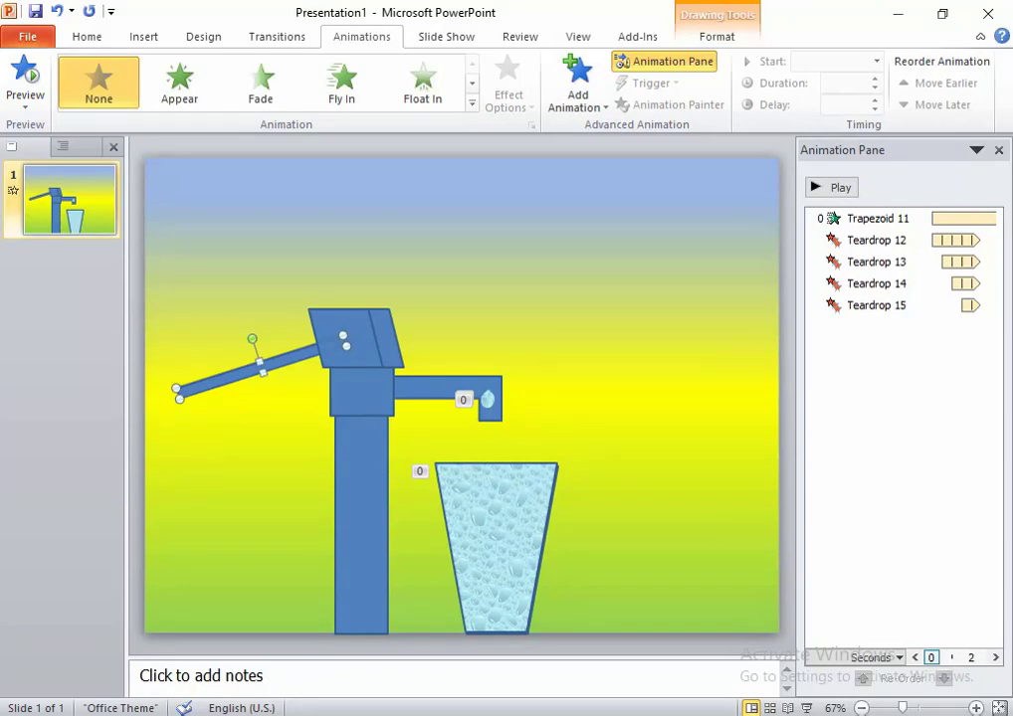
click(577, 84)
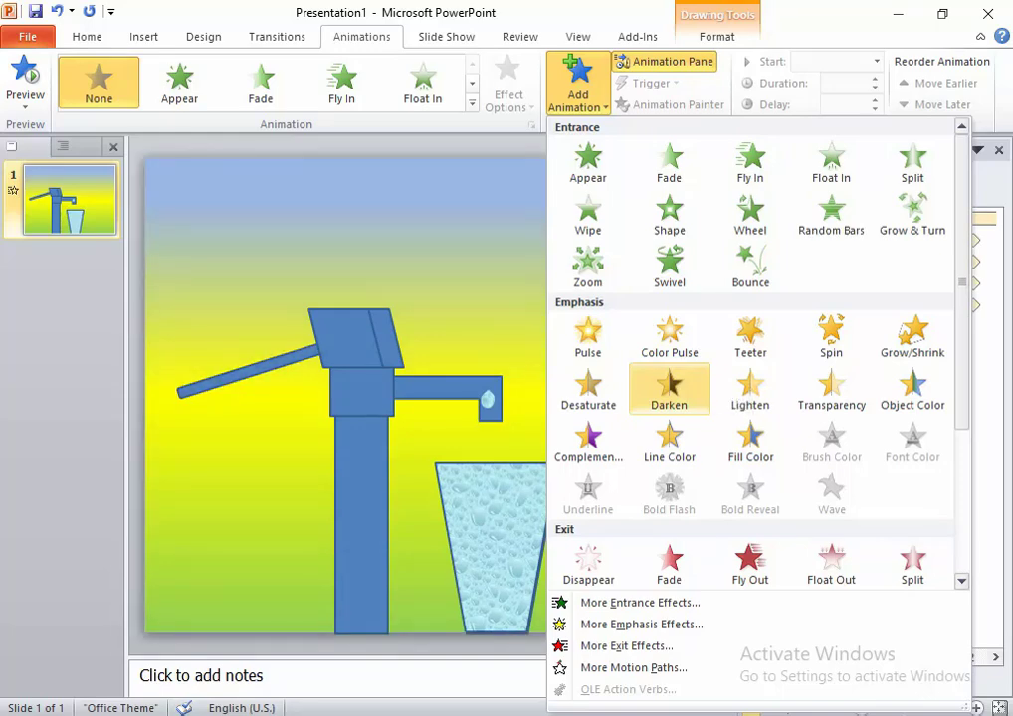
click(830, 339)
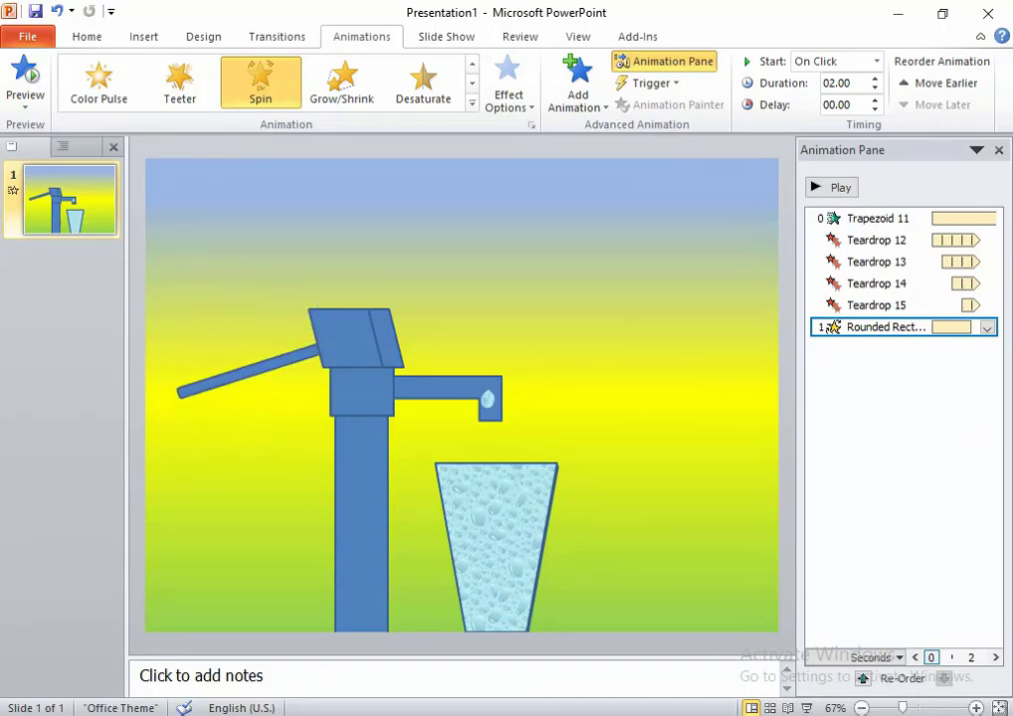
click(986, 327)
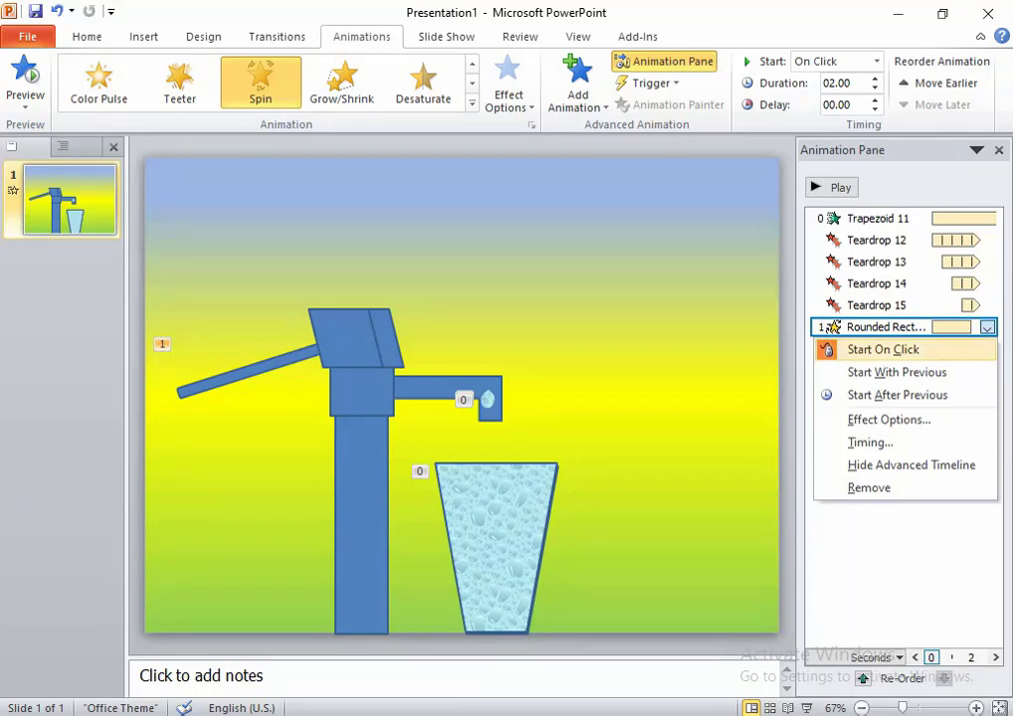
click(895, 372)
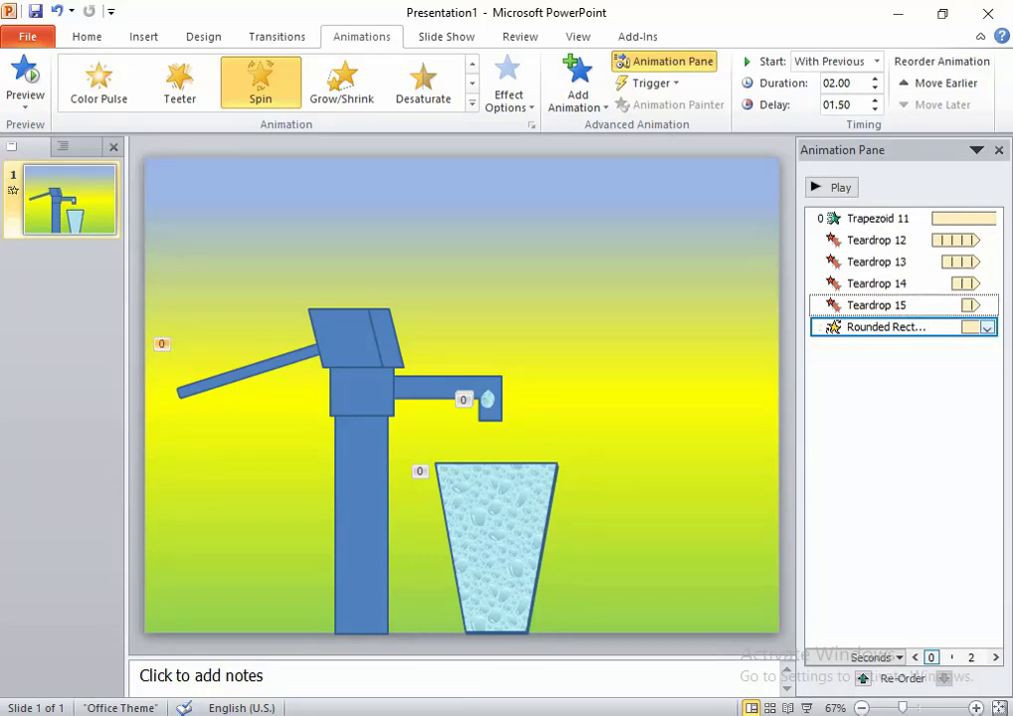
click(986, 327)
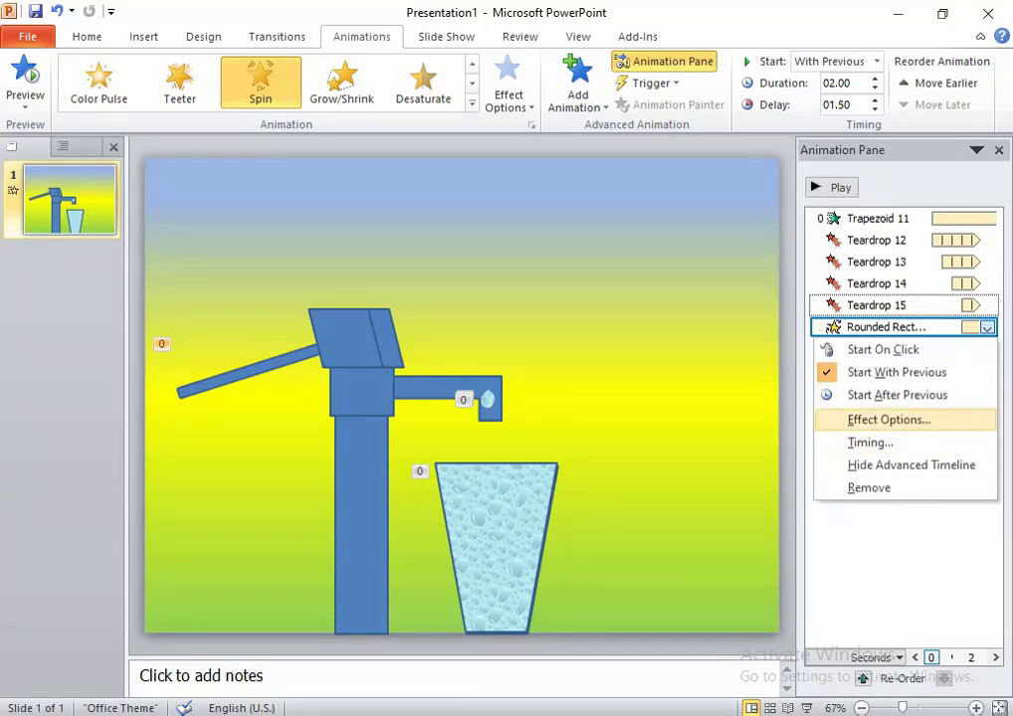
Set the handle's Spin amount to a custom 20° clockwise, raise the handle slightly, and preview the animations
click(888, 419)
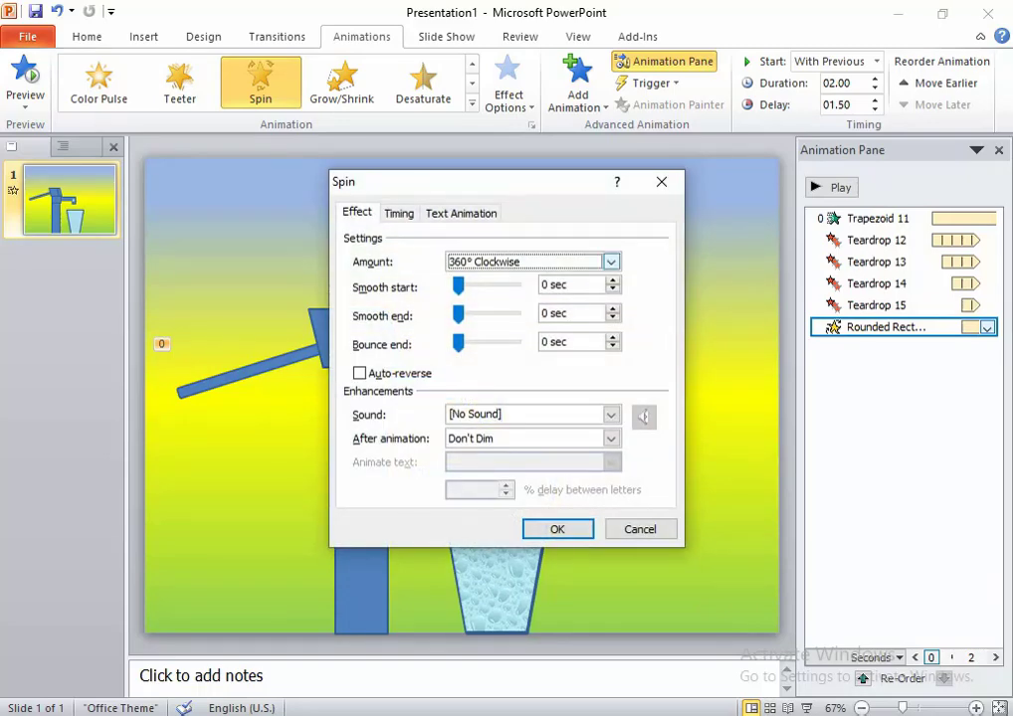
click(611, 261)
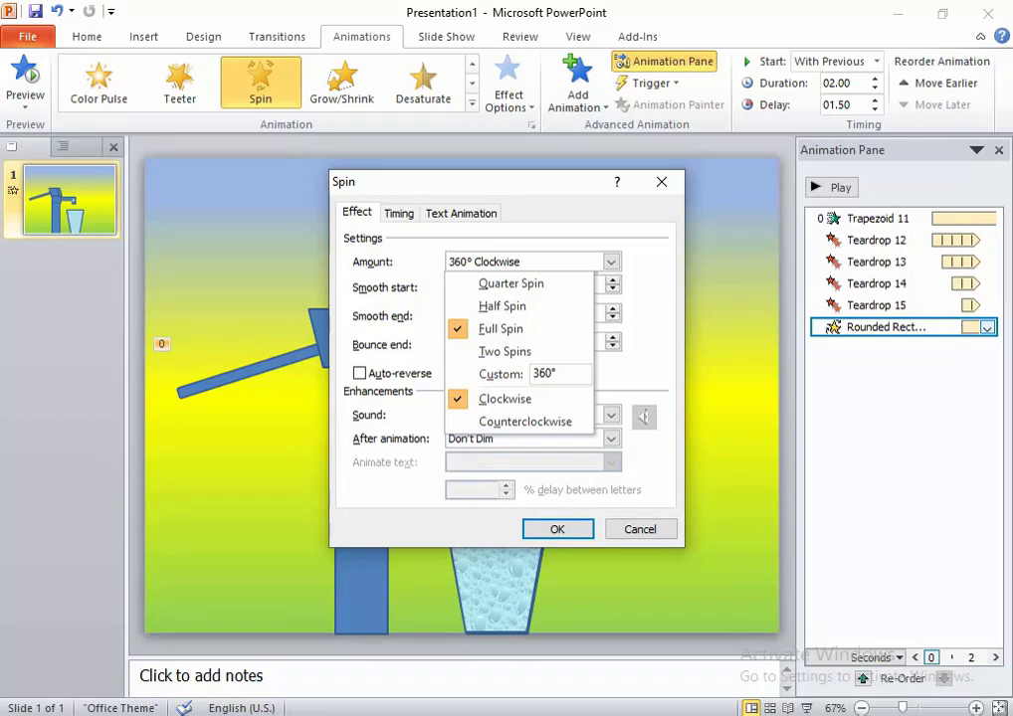
key(Down)
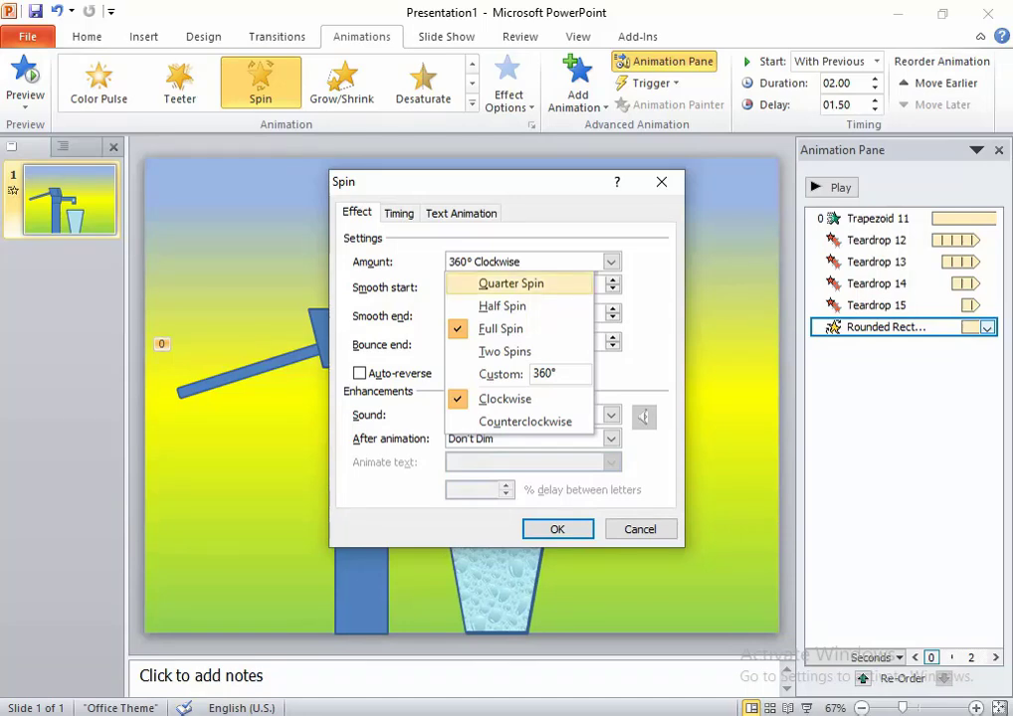
key(Down)
key(Down)
key(Down)
key(Down)
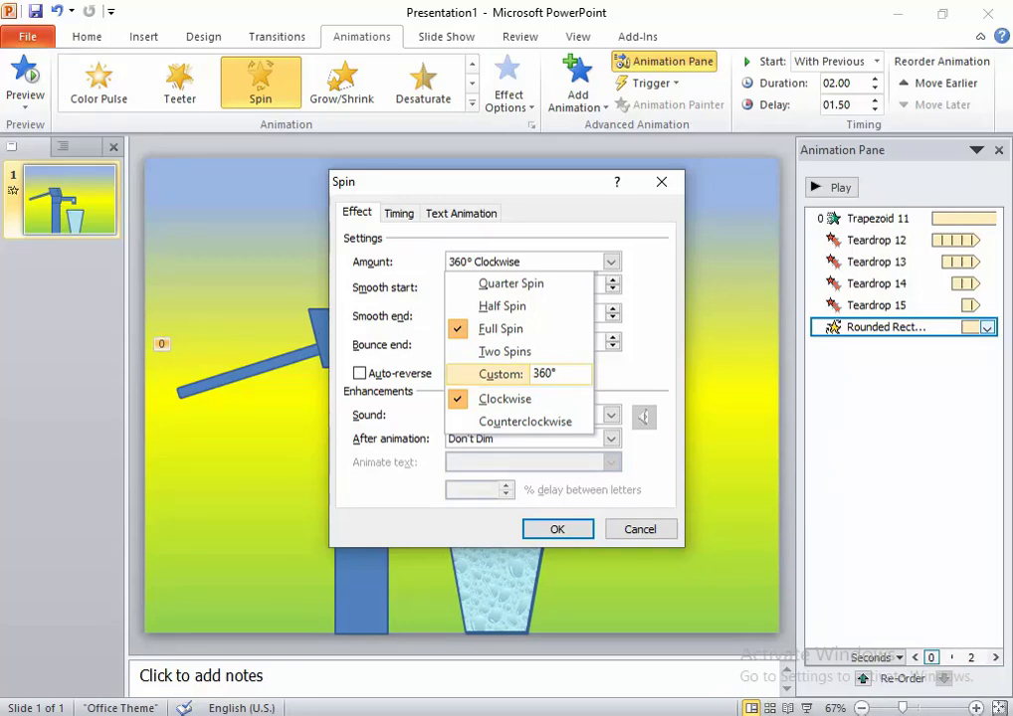
key(Tab)
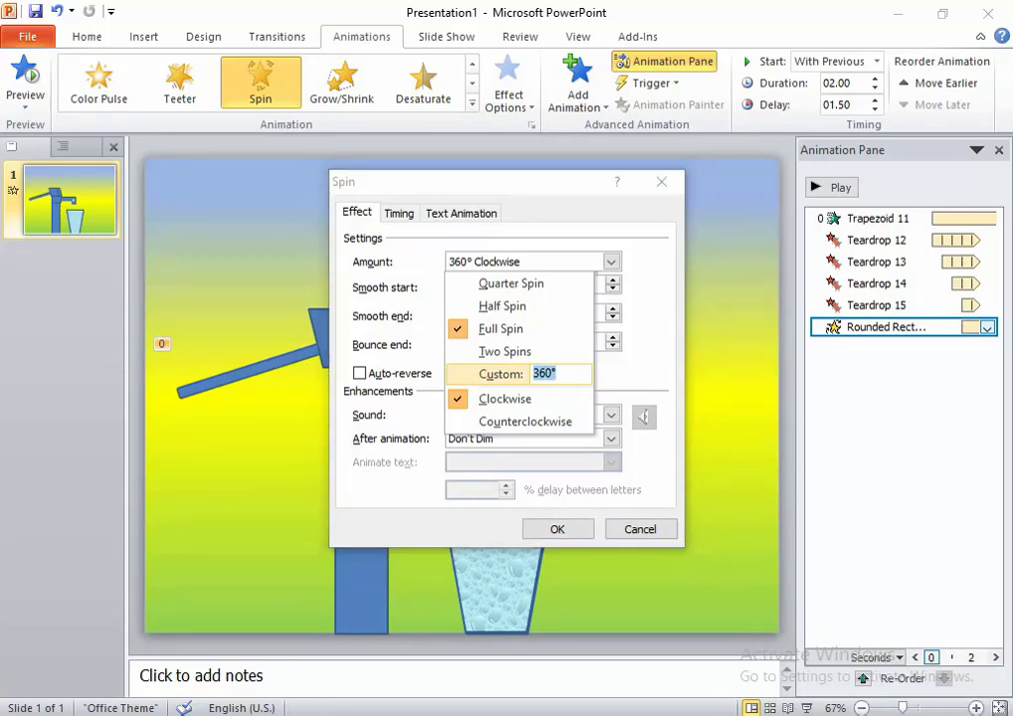
text(20)
key(Return)
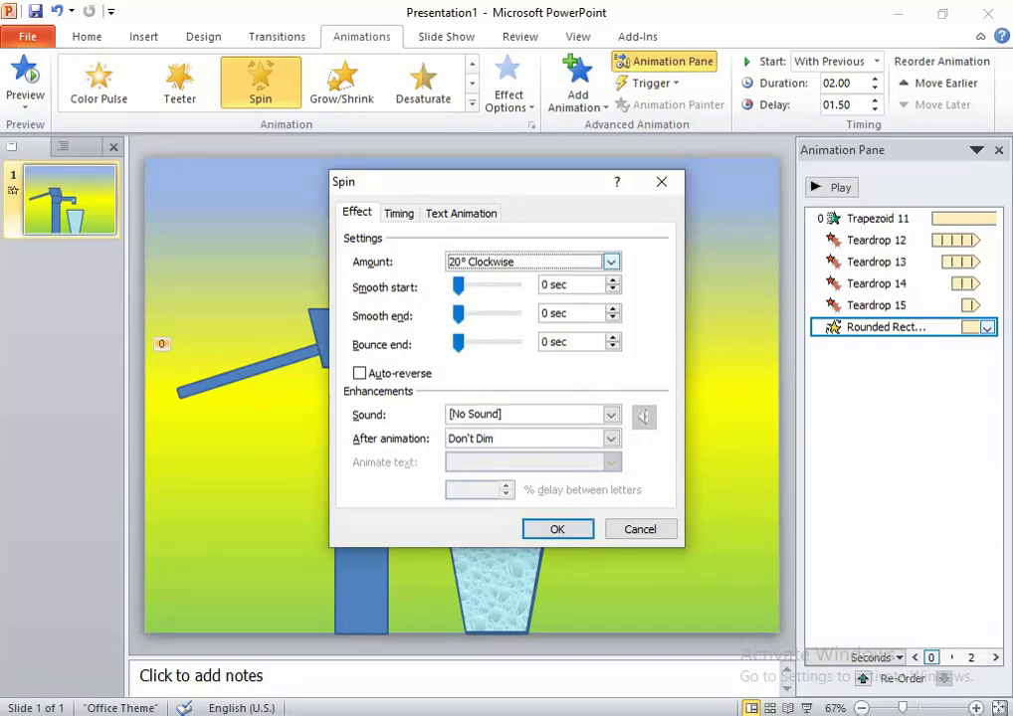
key(Return)
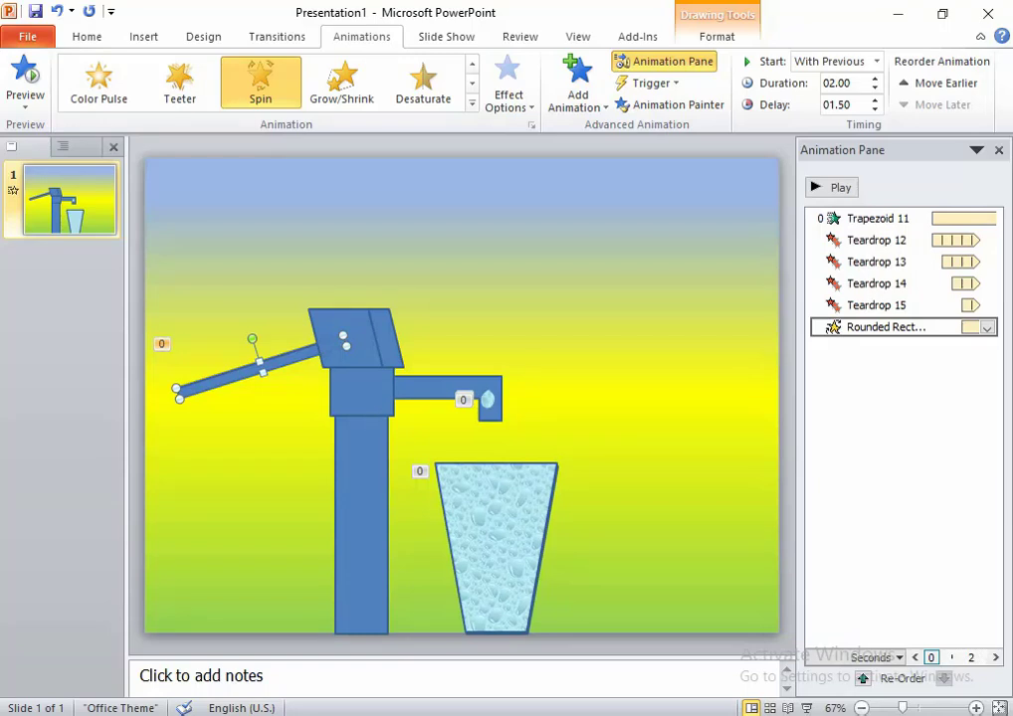
drag(229, 371, 229, 354)
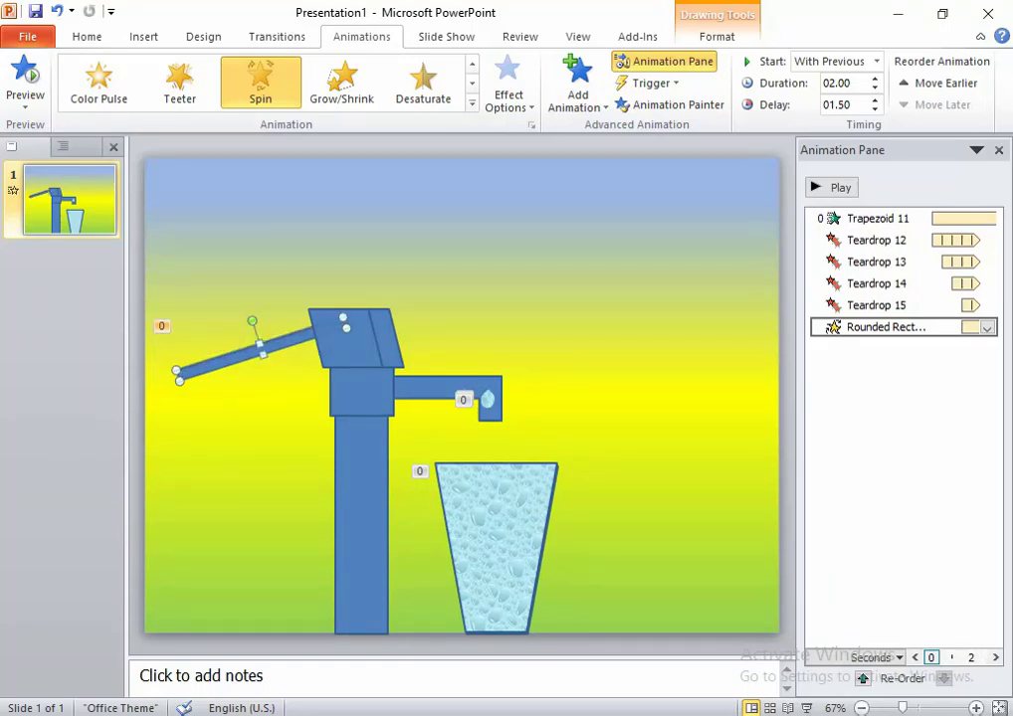
click(831, 187)
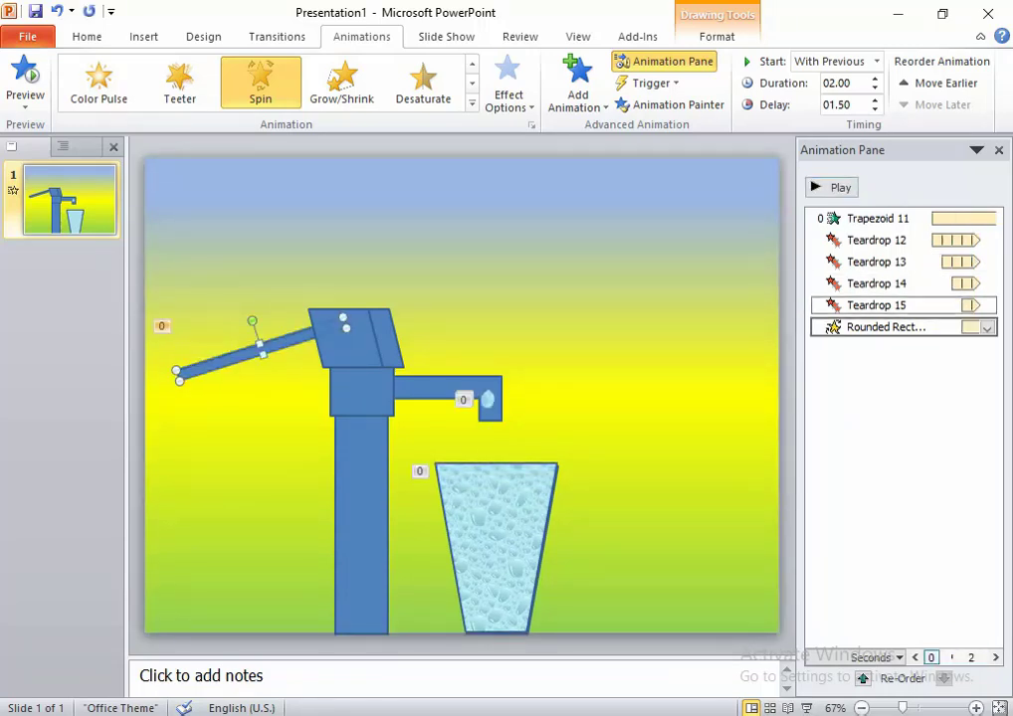
Time the Rounded Rect Spin: repeat until end of slide, 0.5-second delay, 5-second duration
click(986, 327)
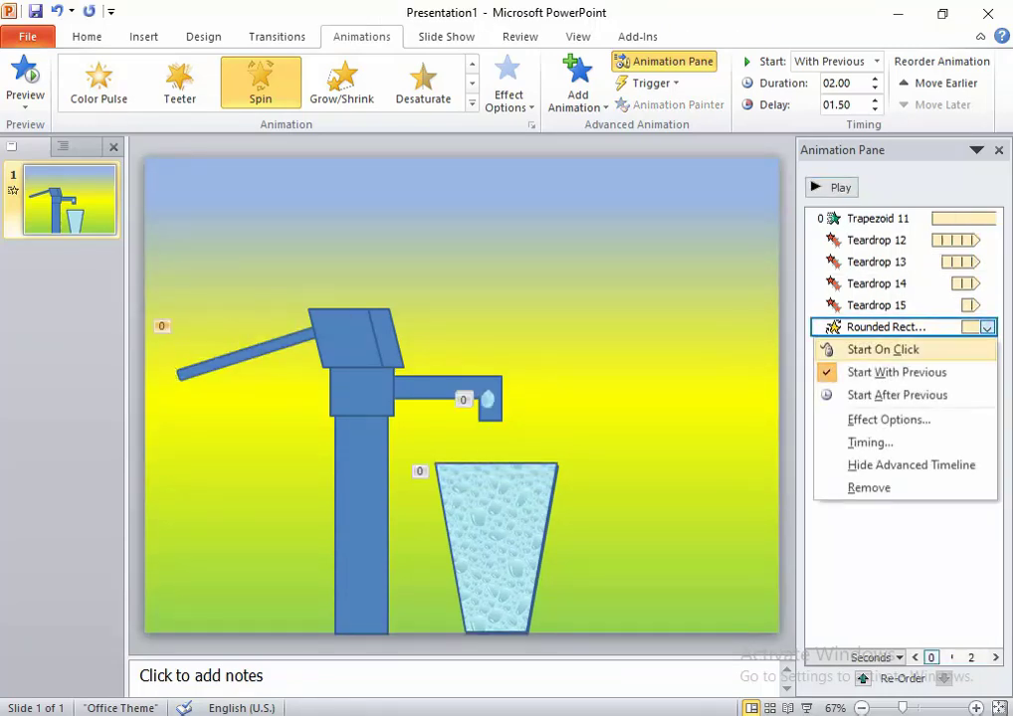
click(870, 442)
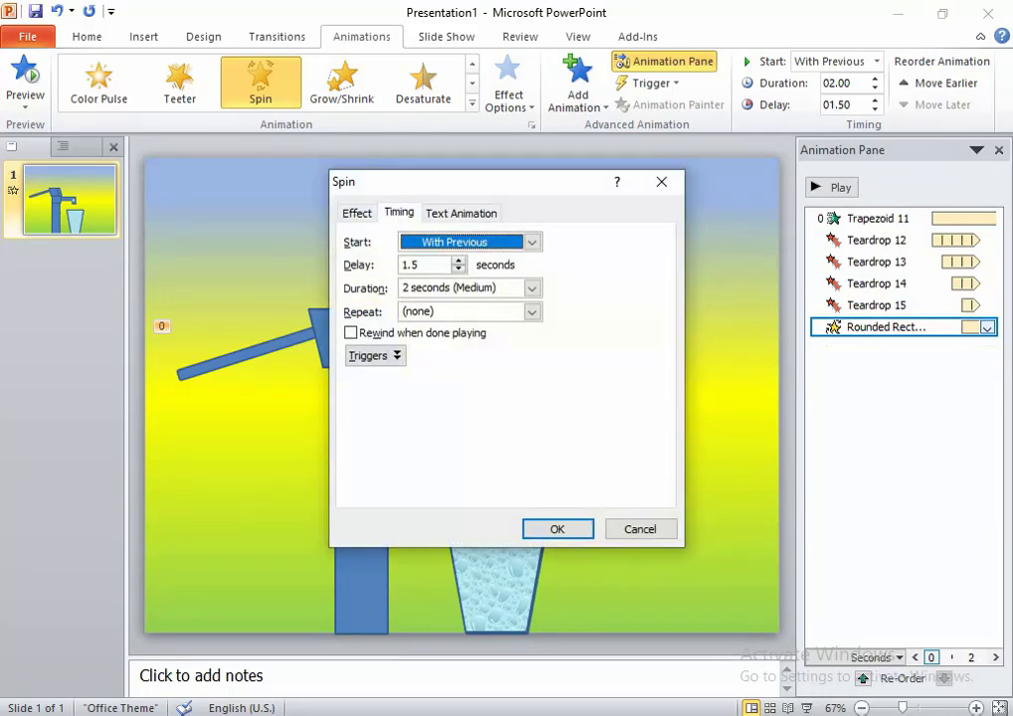
click(533, 311)
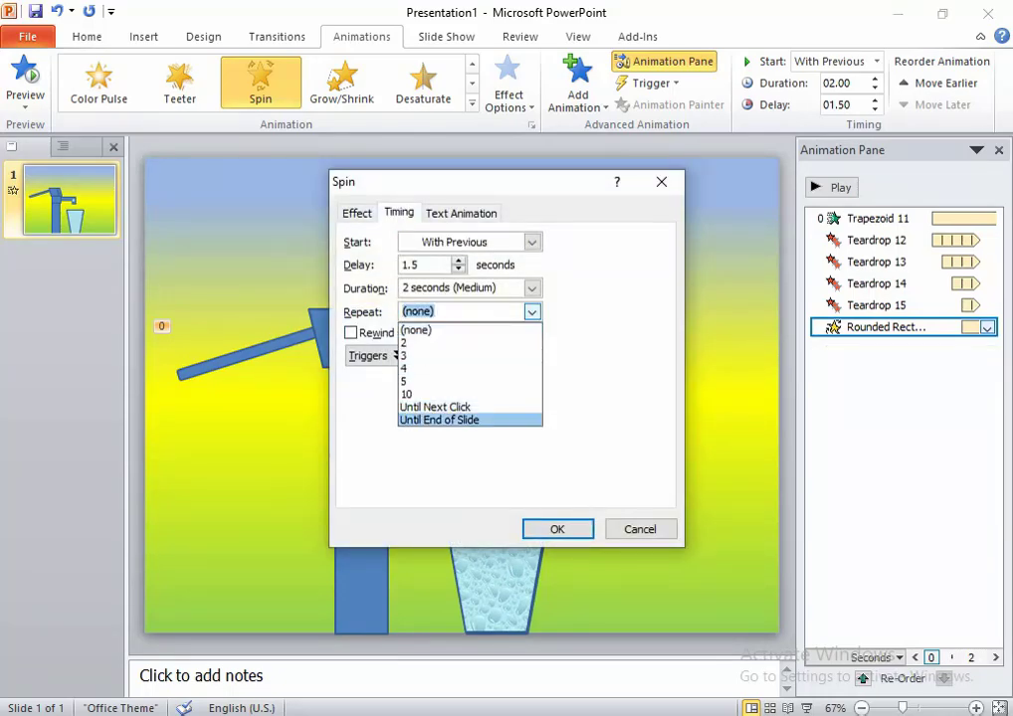
click(439, 420)
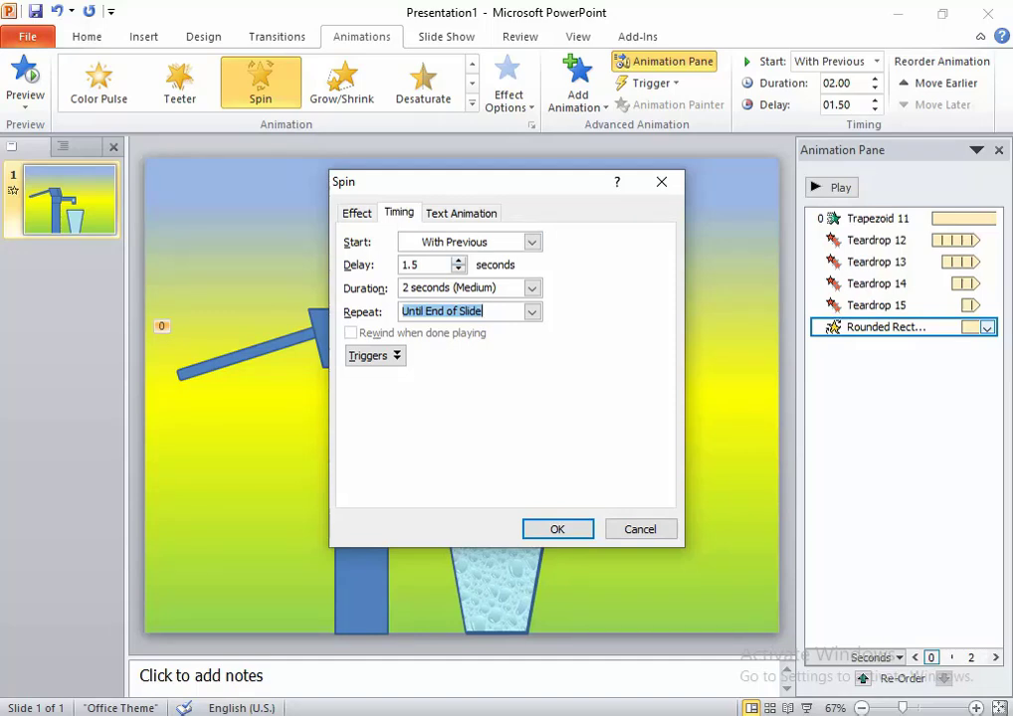
key(alt+d)
key(Down)
key(Down)
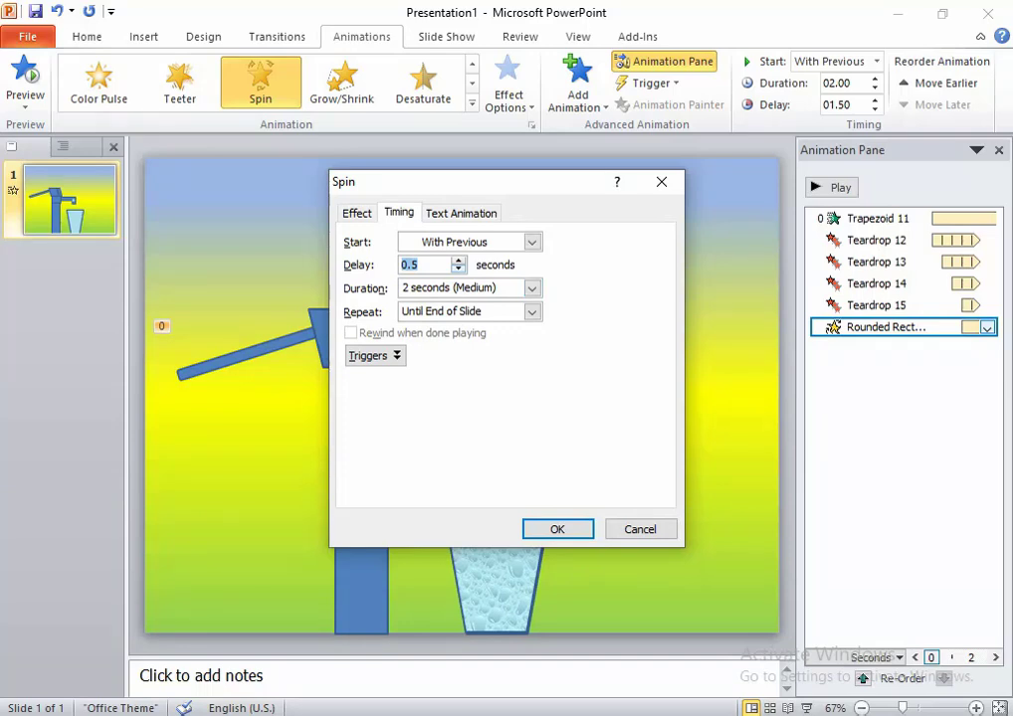
key(Tab)
key(alt+Down)
key(Up)
key(Up)
key(Return)
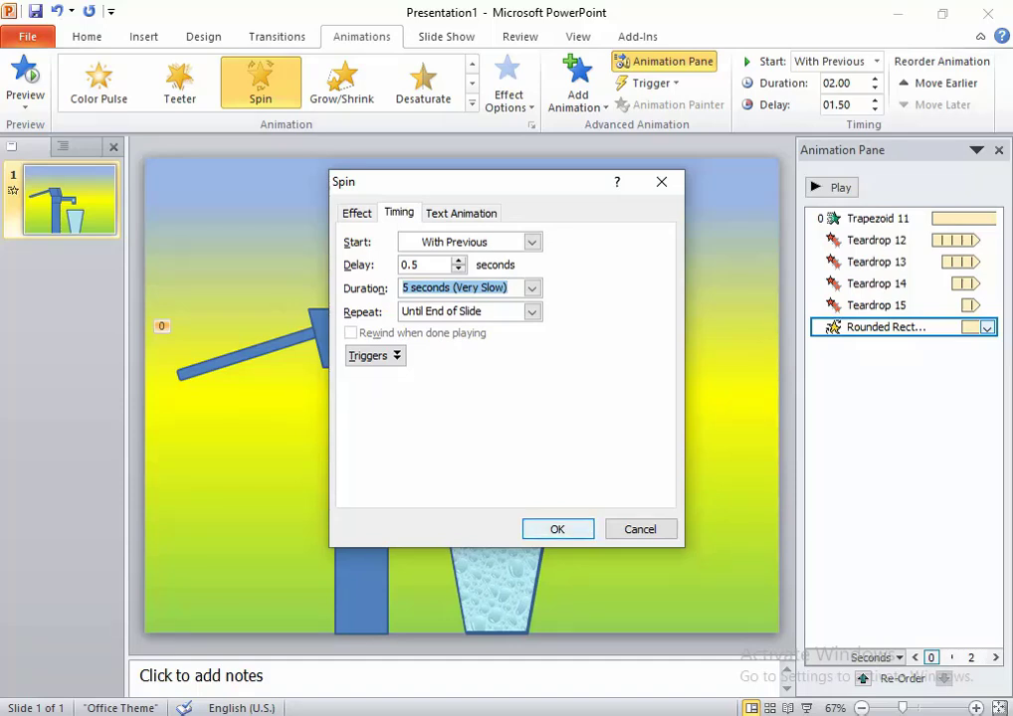
key(Return)
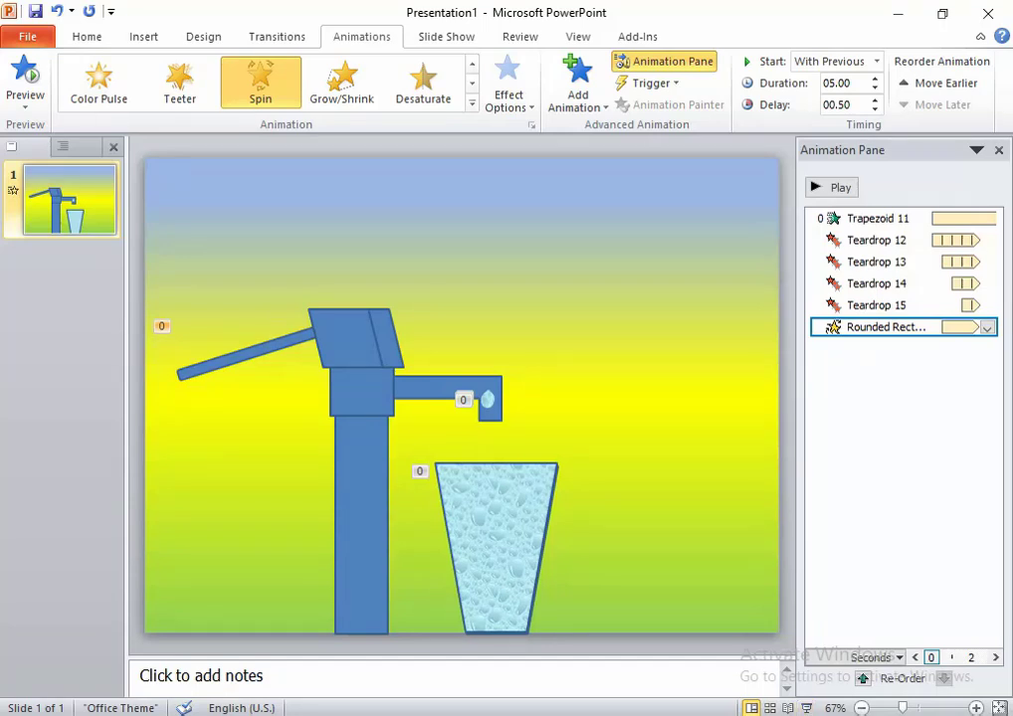
key(Escape)
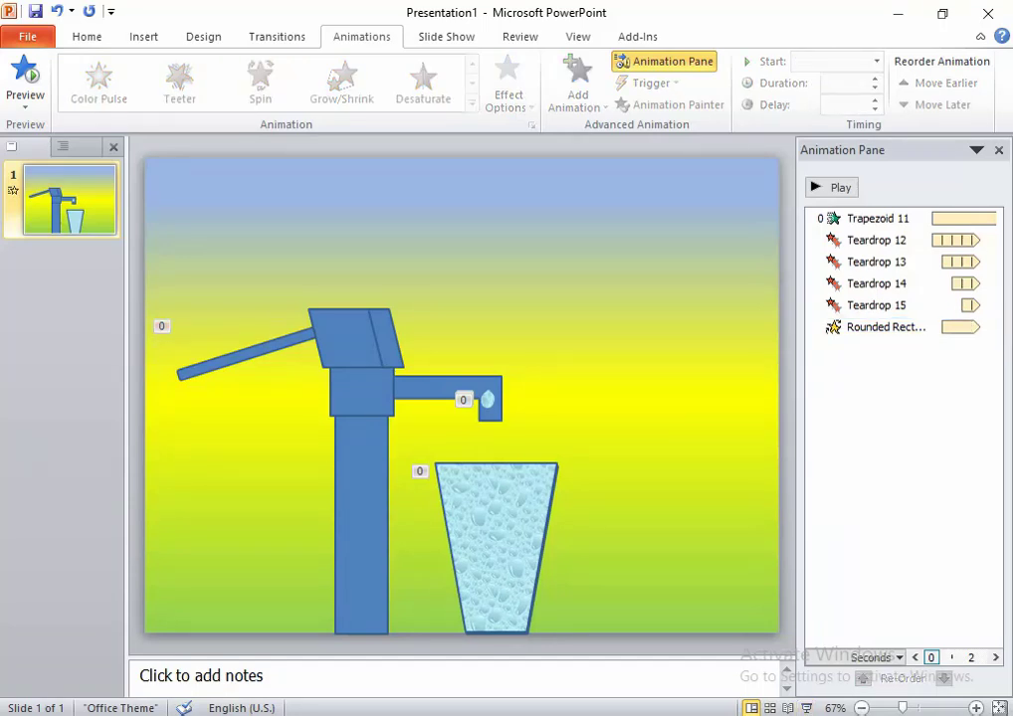
Send the pump spout backward so the water drop sits in front of it
click(443, 386)
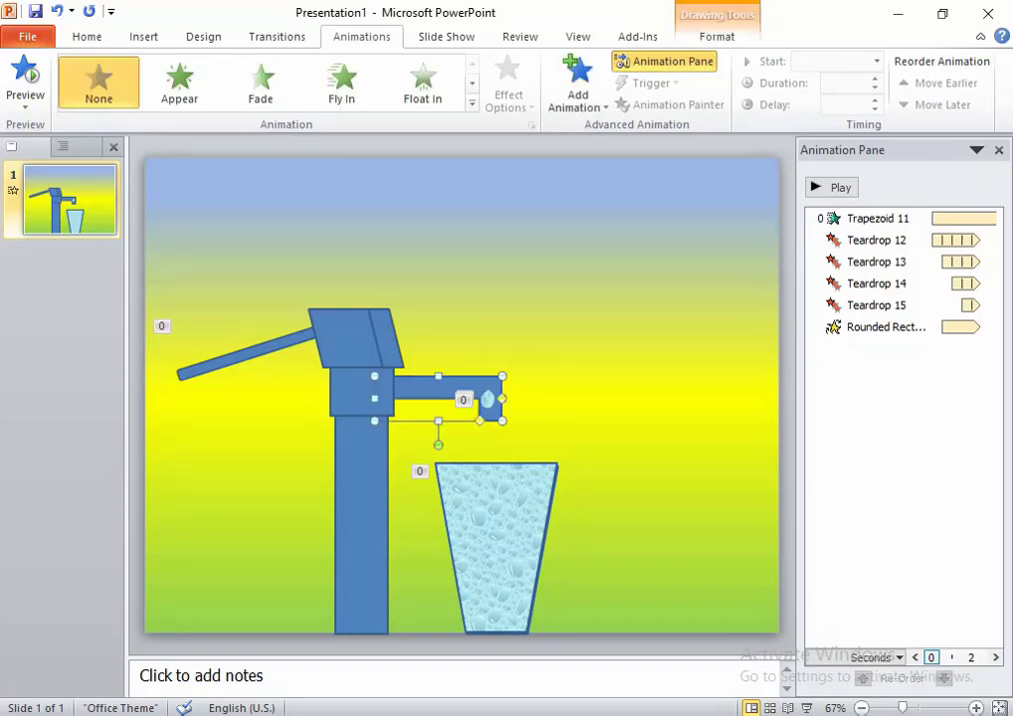
right_click(468, 384)
mouse_move(534, 581)
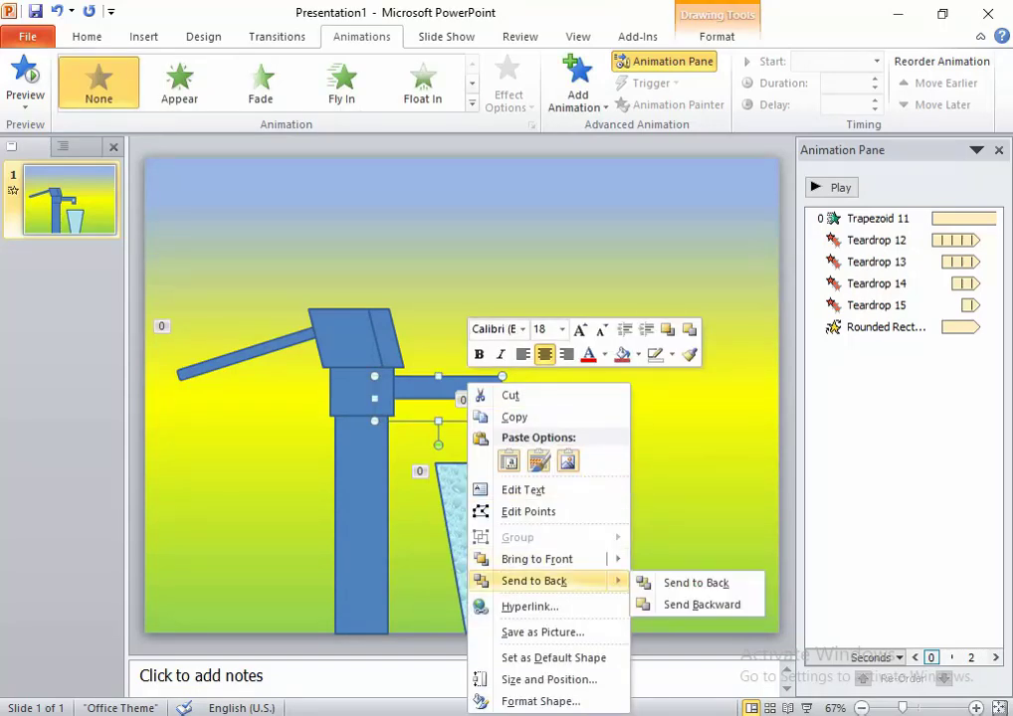
click(696, 560)
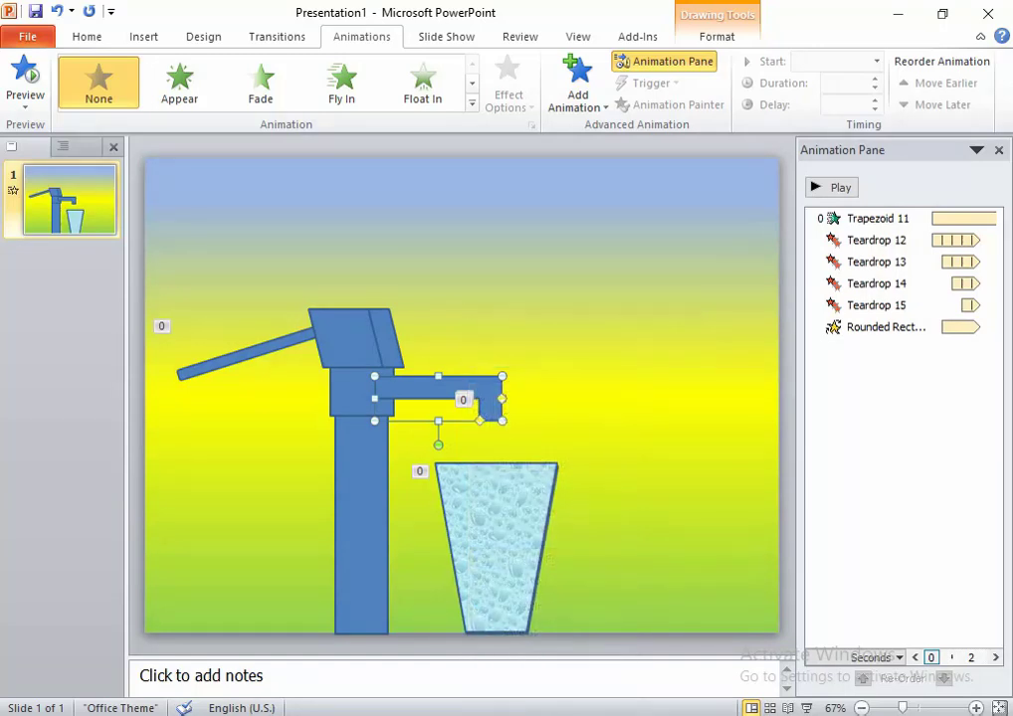
key(Escape)
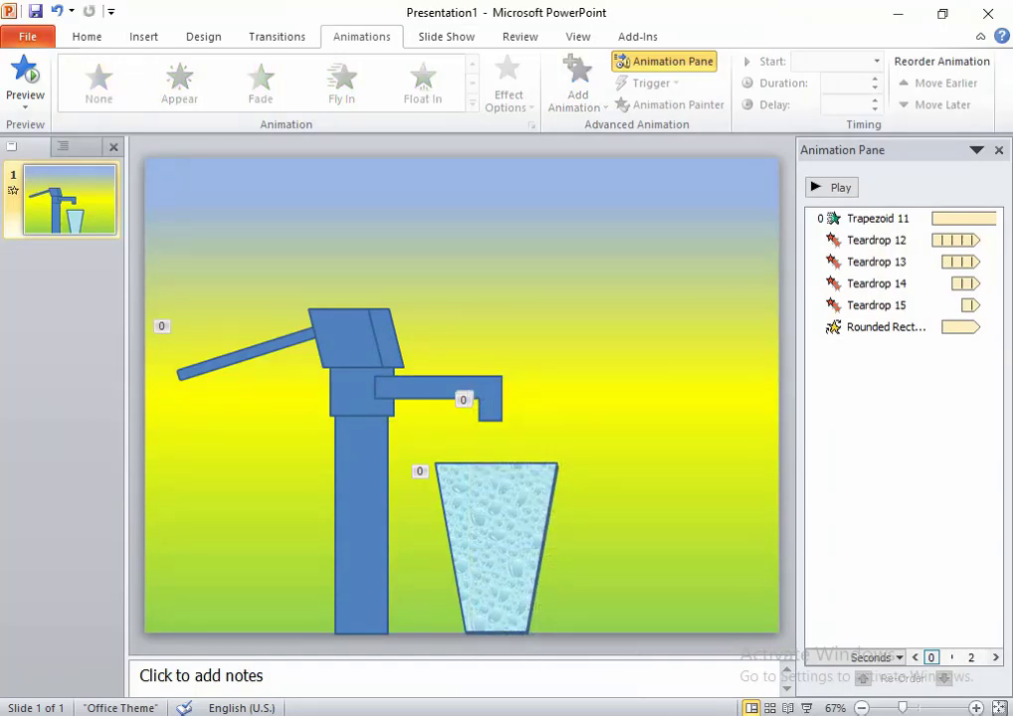
right_click(390, 390)
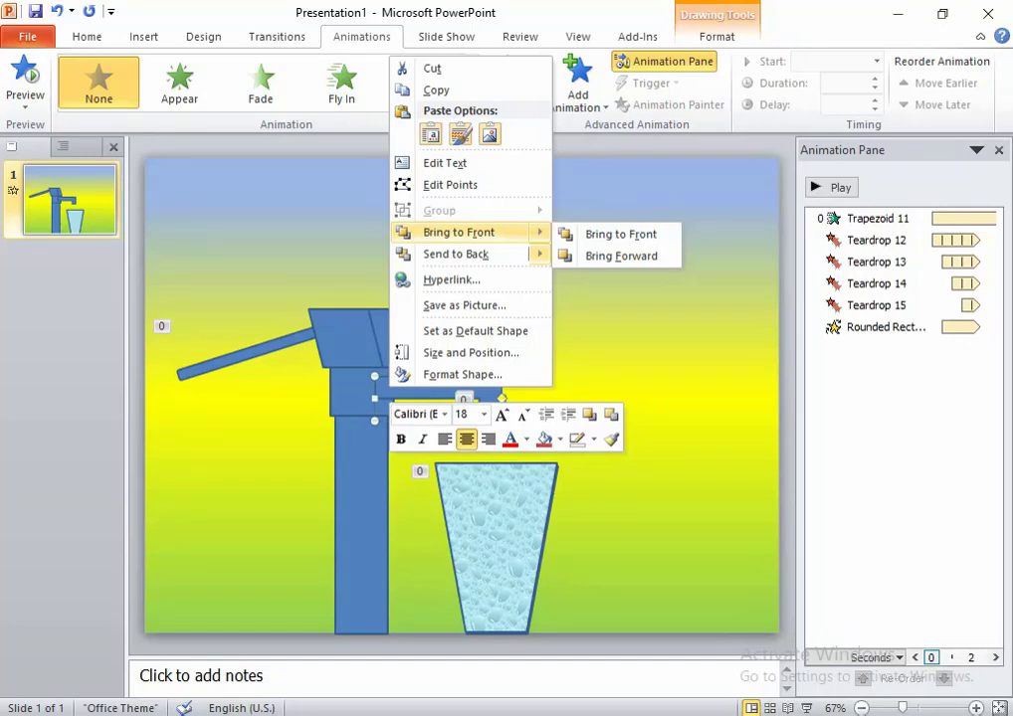
click(616, 255)
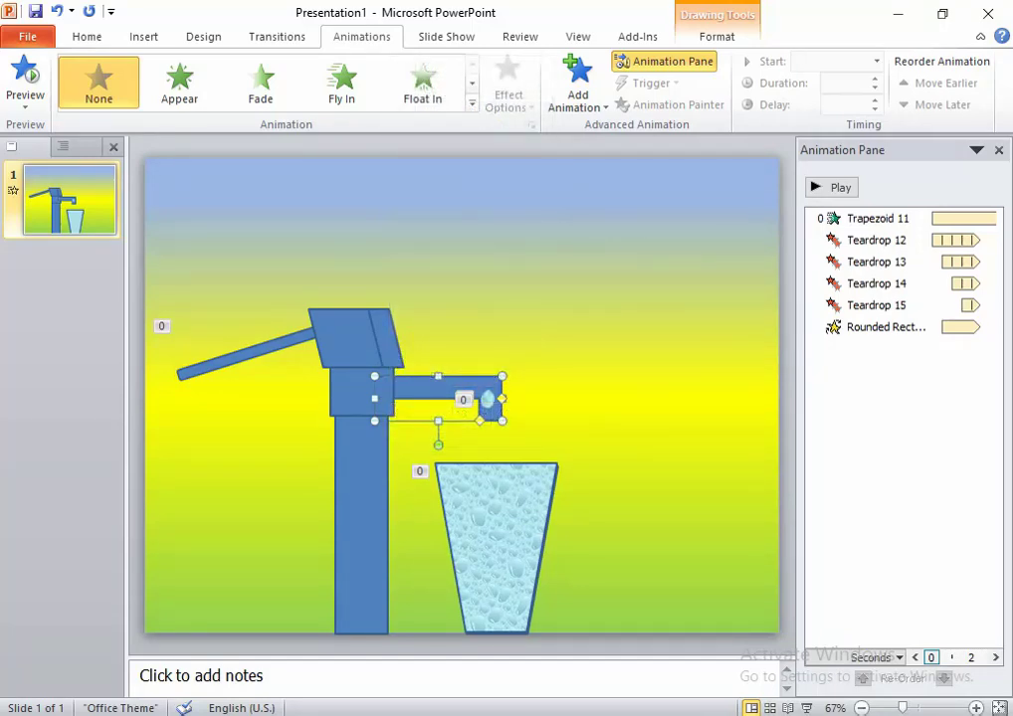
key(Escape)
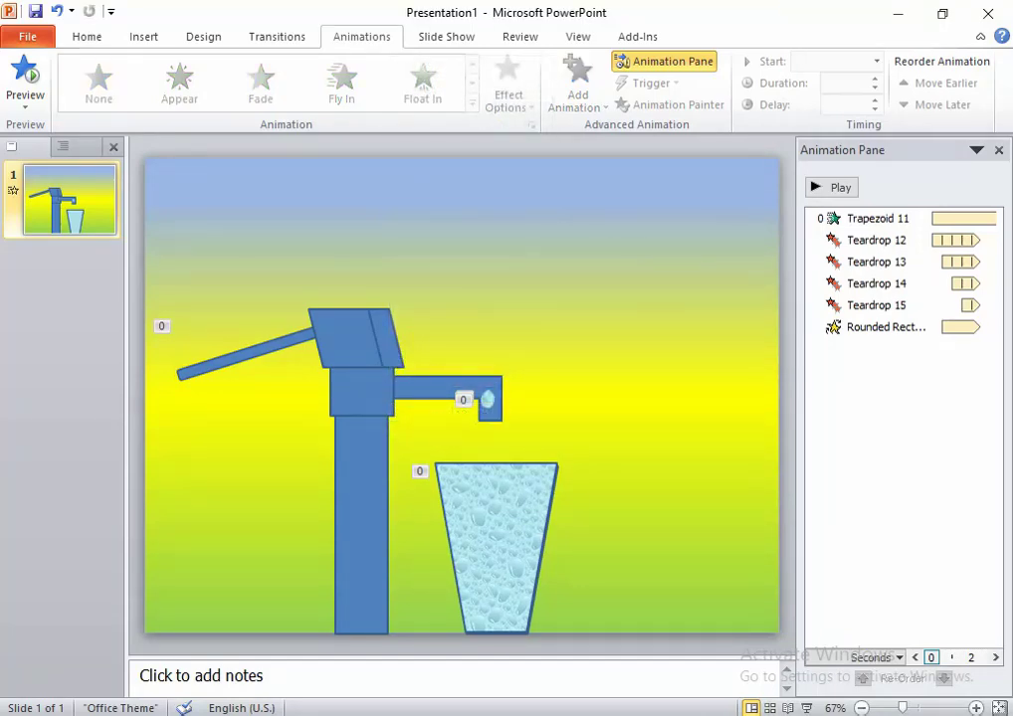
Check the slide's shapes, then select the pump spout again
click(488, 400)
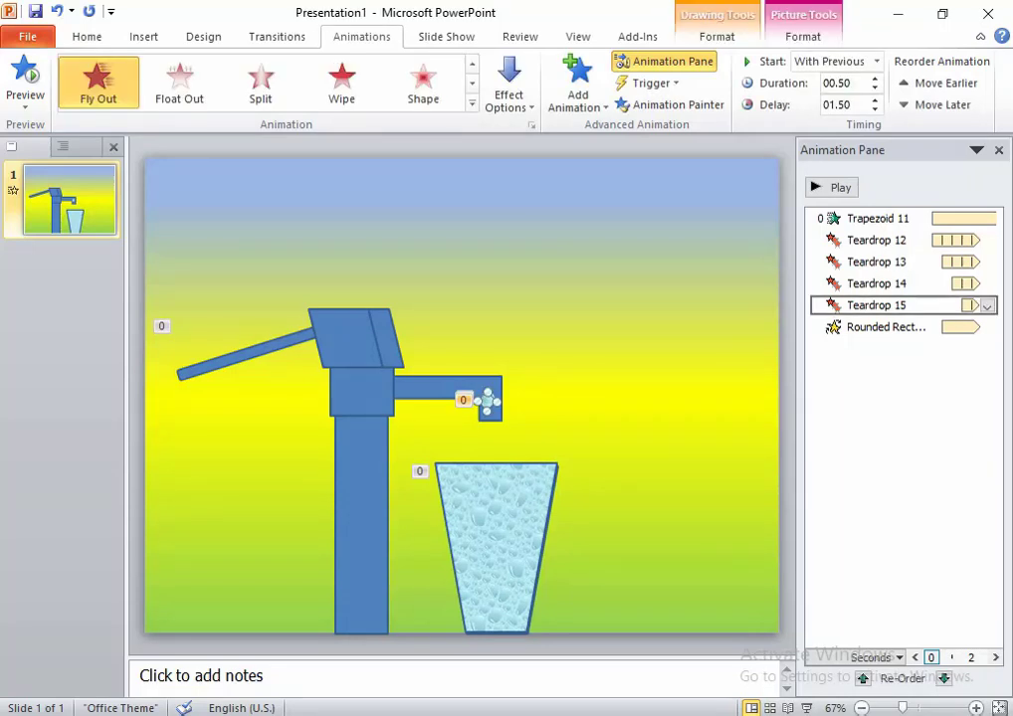
key(ctrl+a)
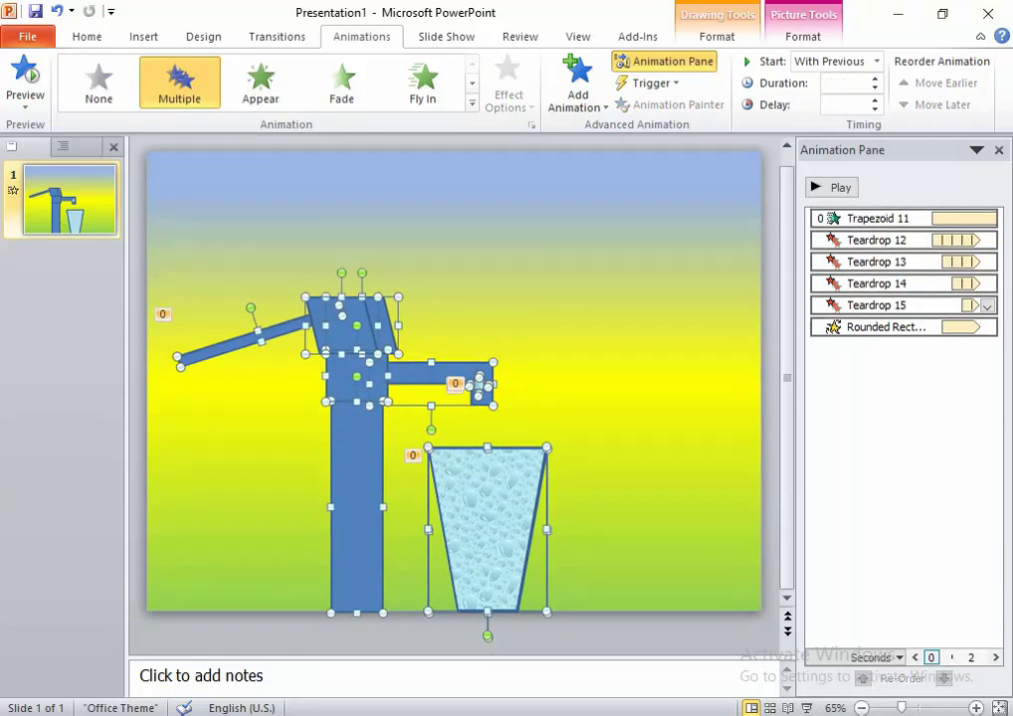
key(Escape)
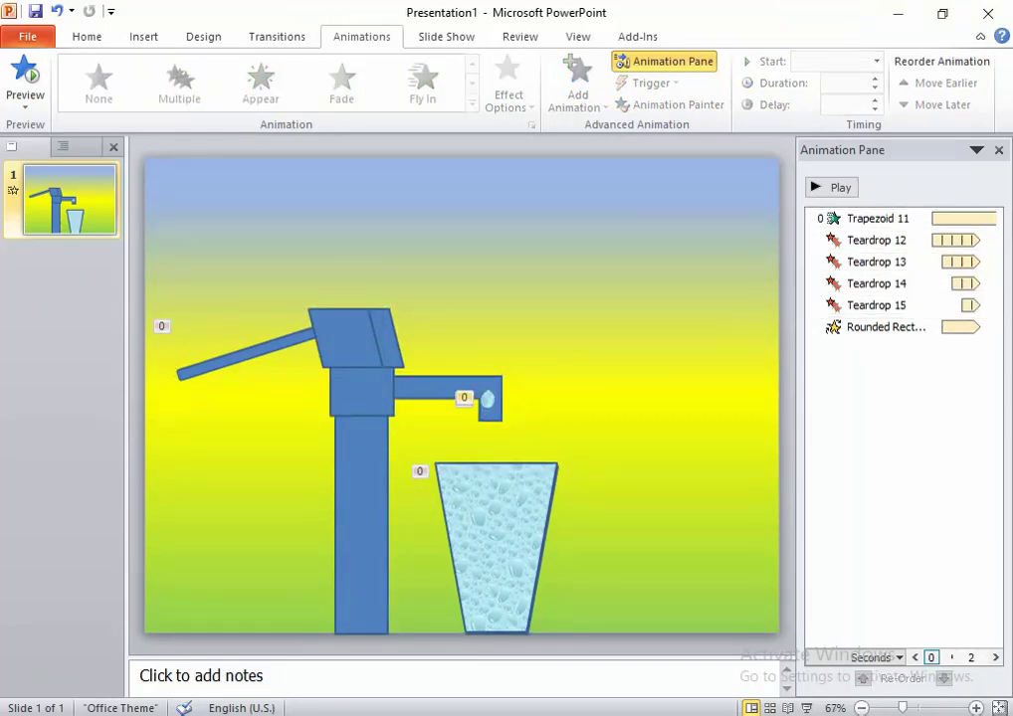
click(437, 388)
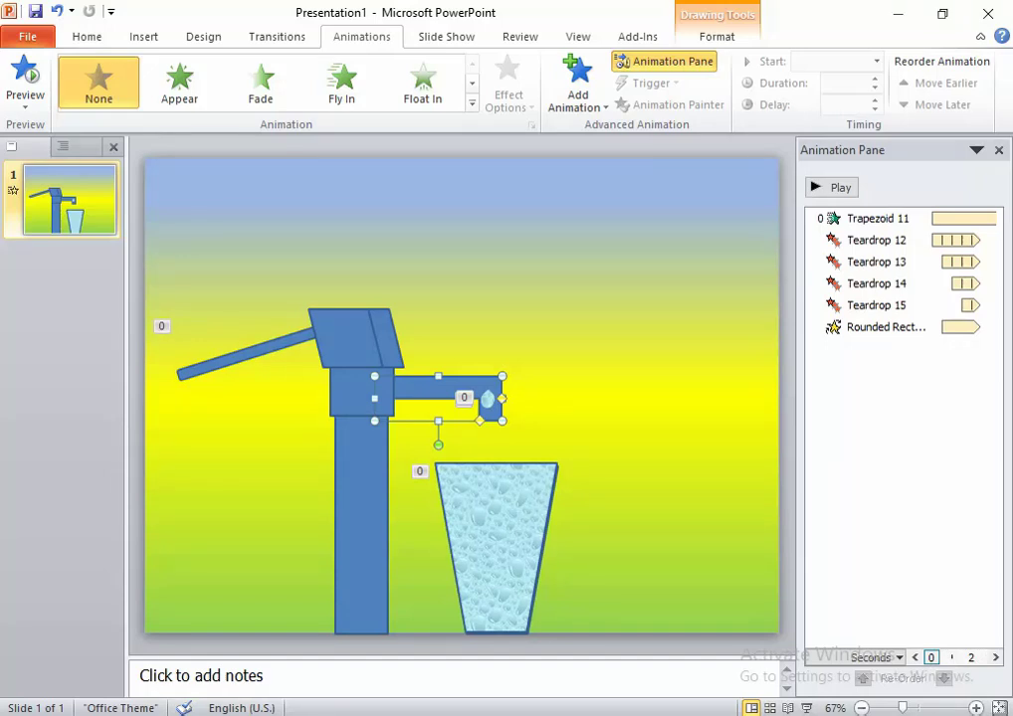
Group the spout, pump column and pump head with Ctrl+G, keeping the handle separate
shift+click(361, 518)
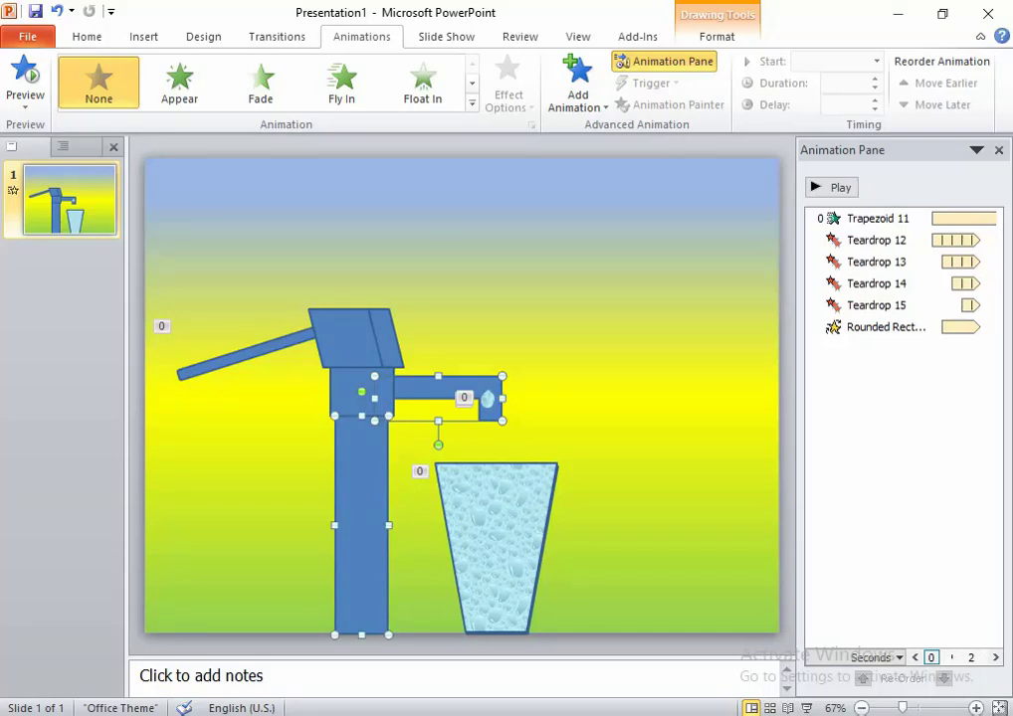
shift+click(343, 333)
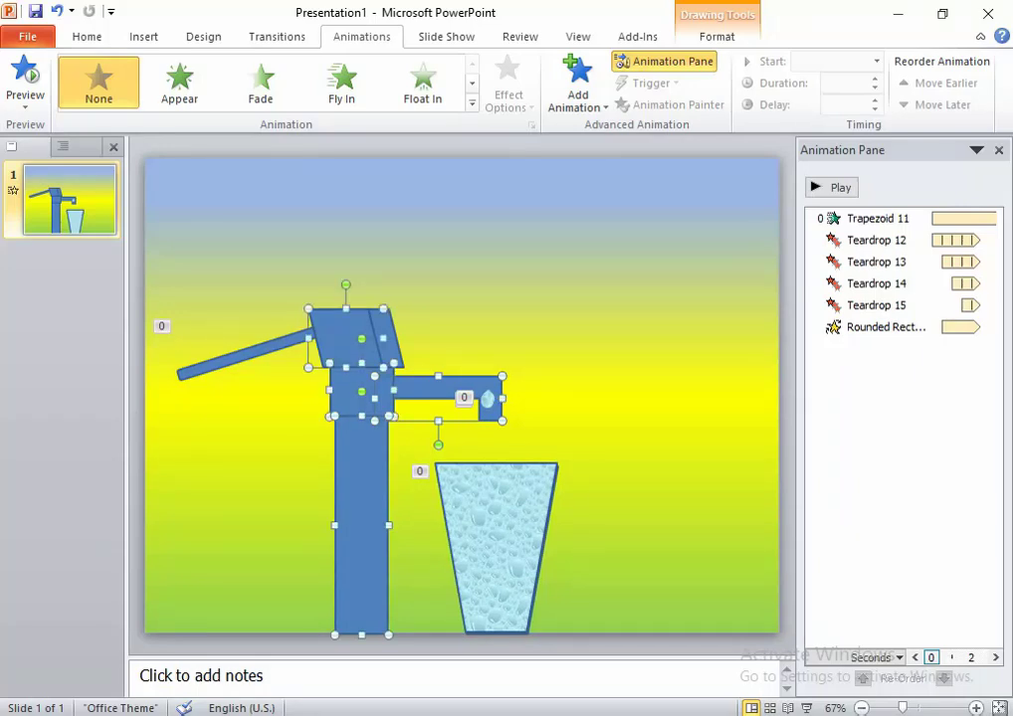
shift+click(229, 358)
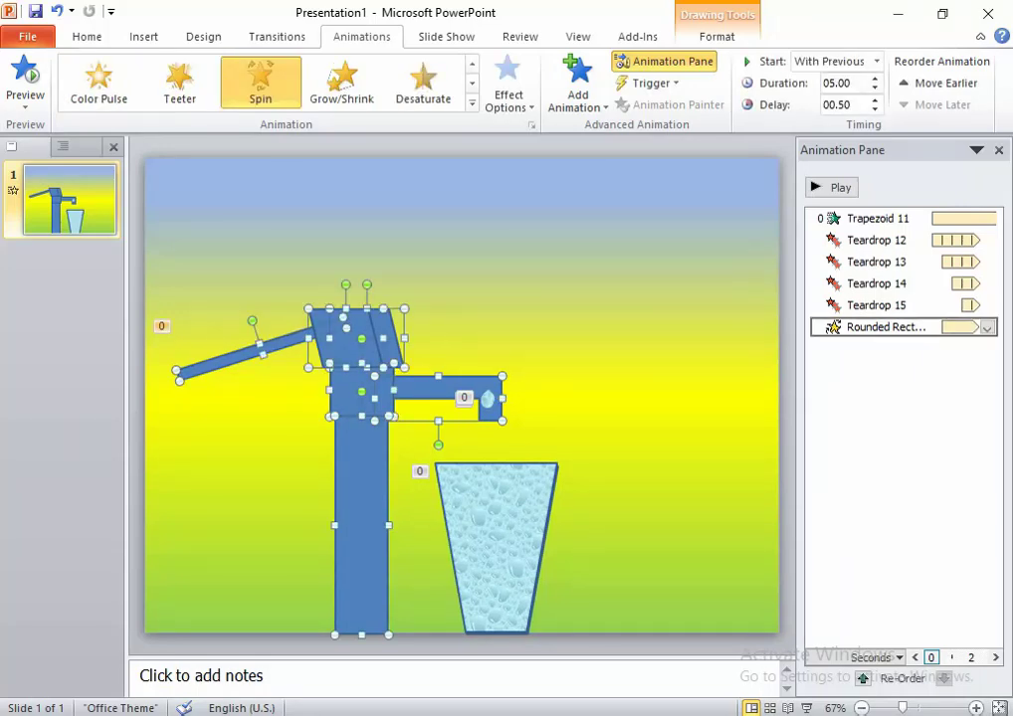
shift+click(229, 356)
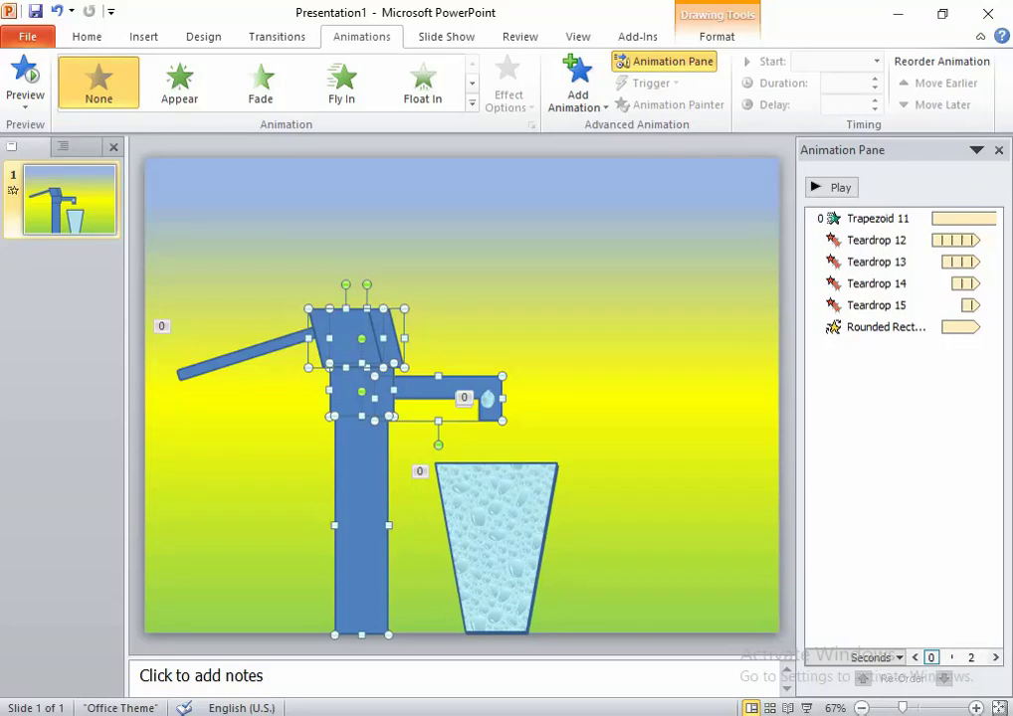
key(ctrl+g)
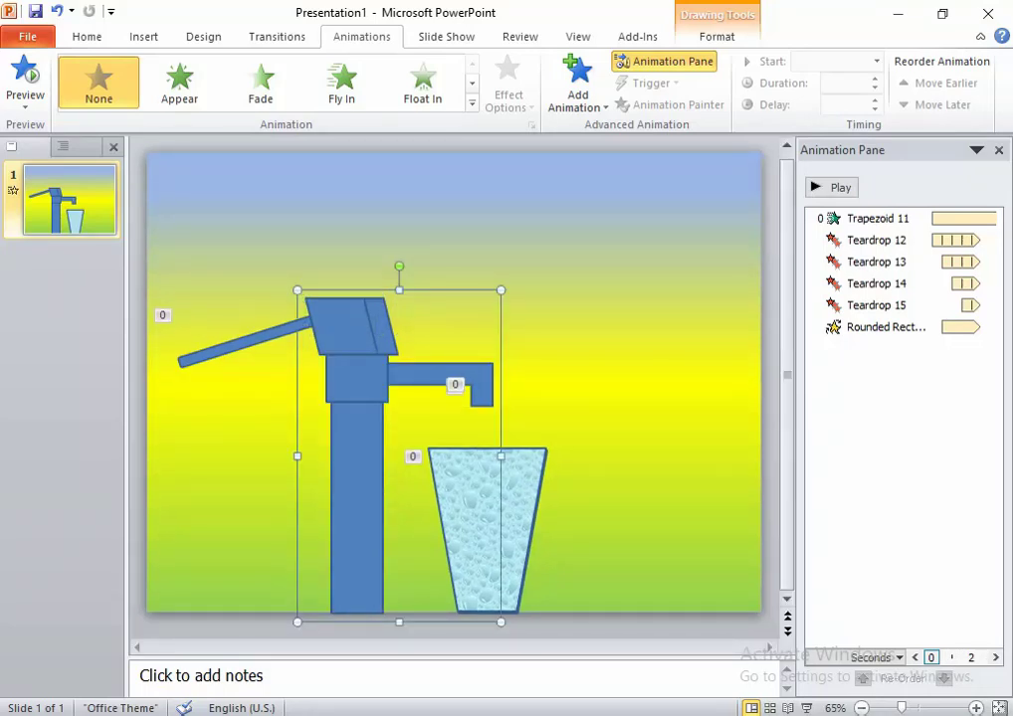
key(Escape)
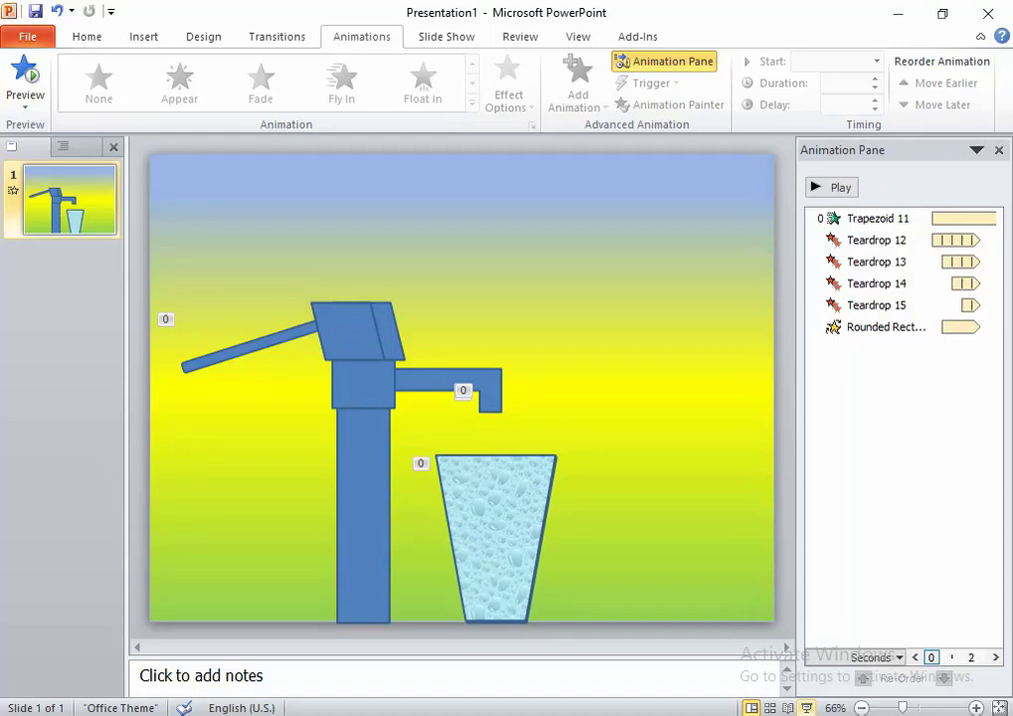
key(F5)
key(Return)
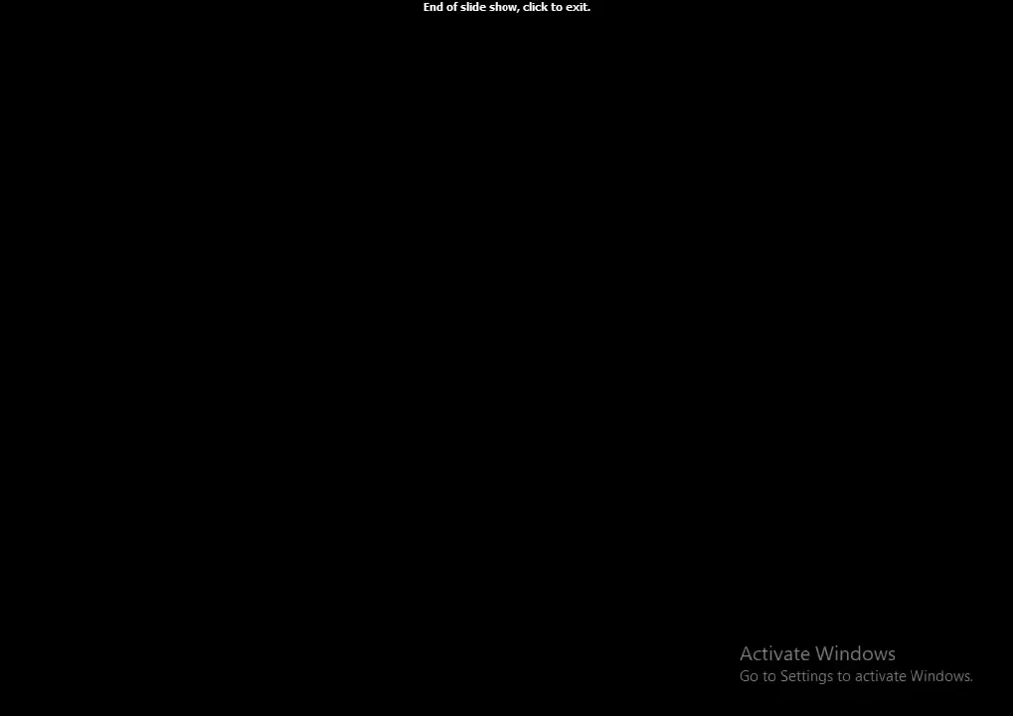
key(Escape)
click(883, 326)
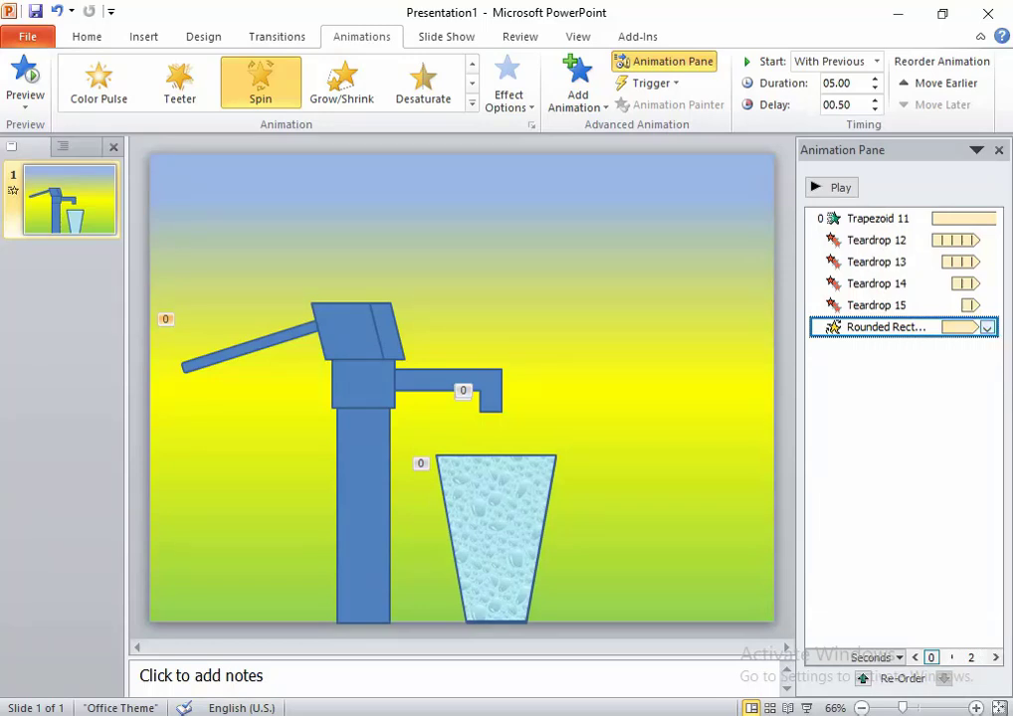
Change the Rounded Rect Spin duration from 5 seconds to 0.5 seconds (Very Fast)
click(986, 327)
key(Return)
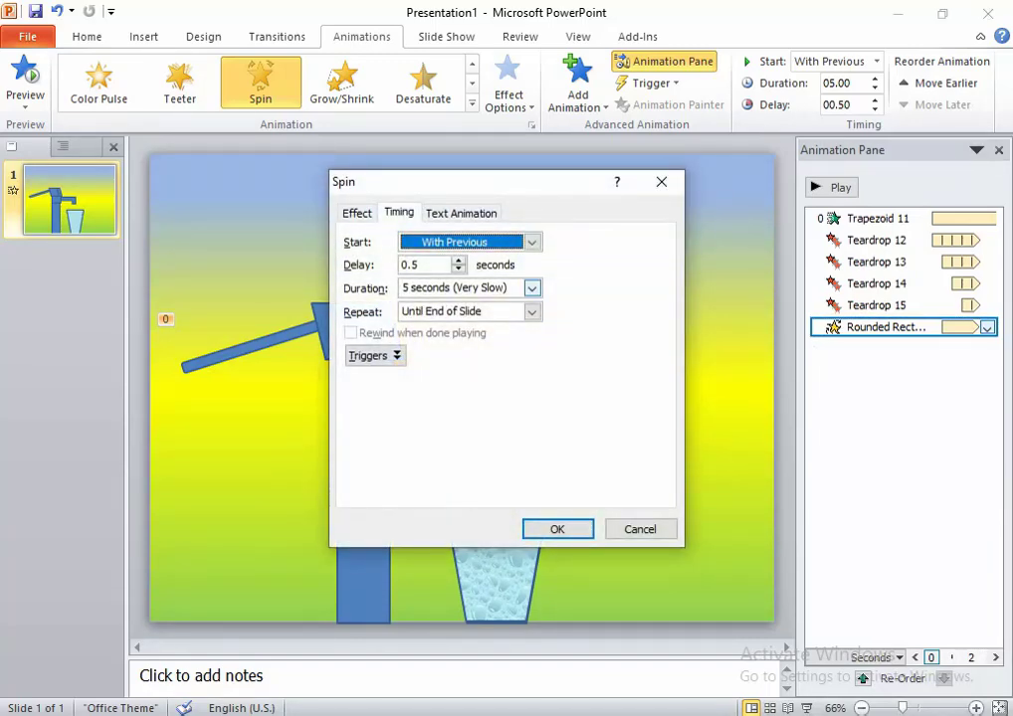
click(532, 287)
key(Return)
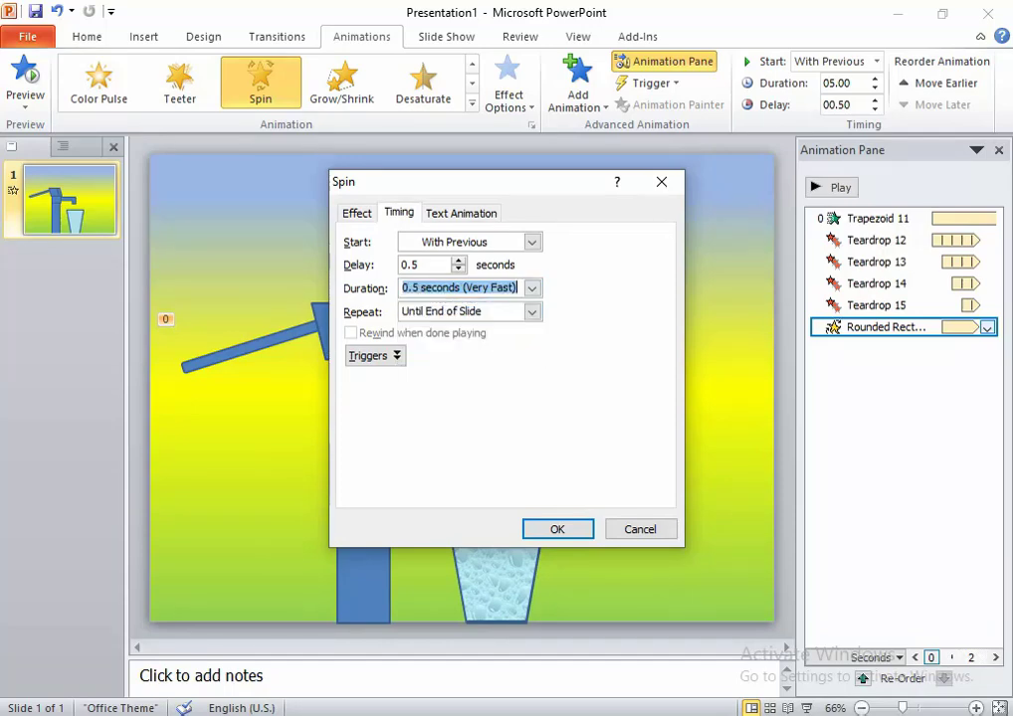
key(Return)
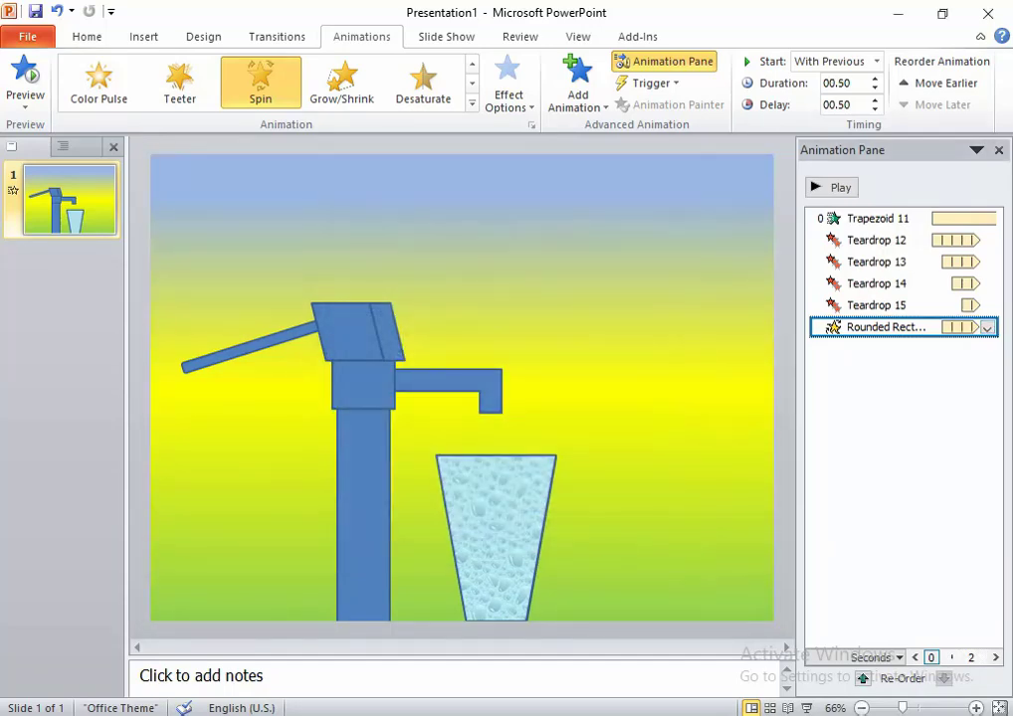
Run the slide show to watch the faster handle spin, then return to editing
key(F5)
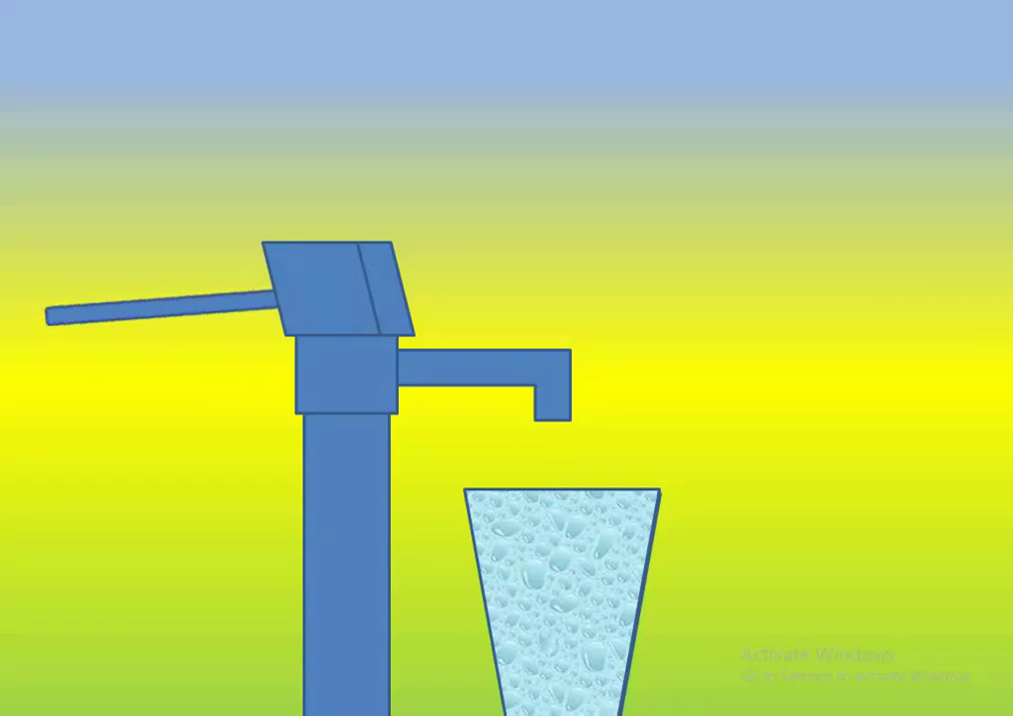
key(Escape)
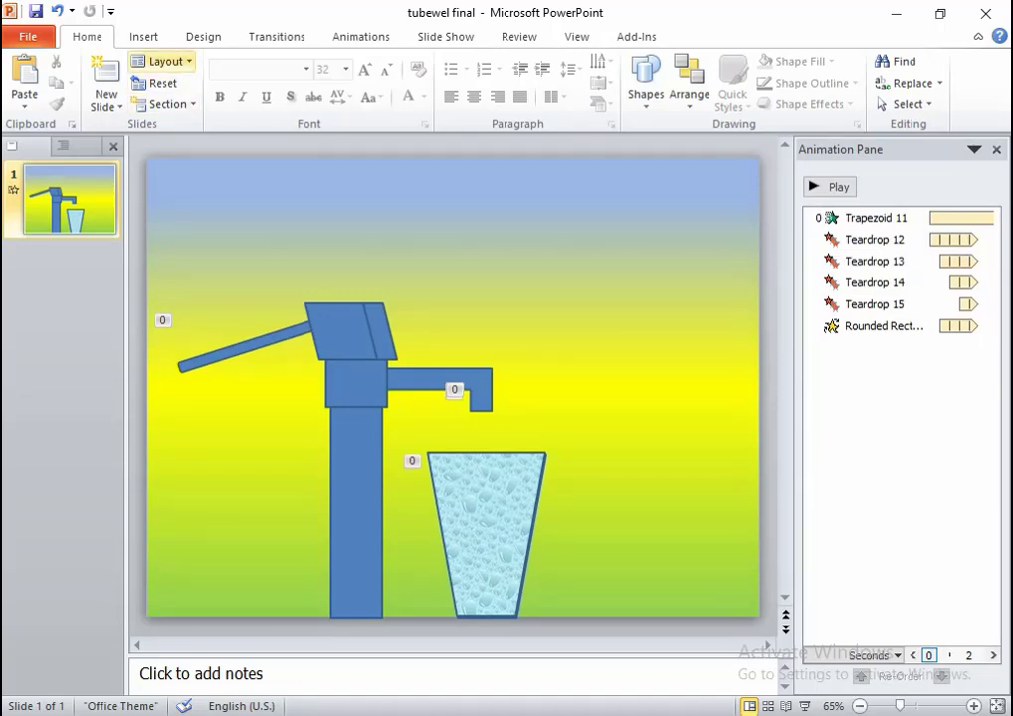
Insert the cartoon jungle image from the background folder onto the slide
click(143, 36)
click(273, 79)
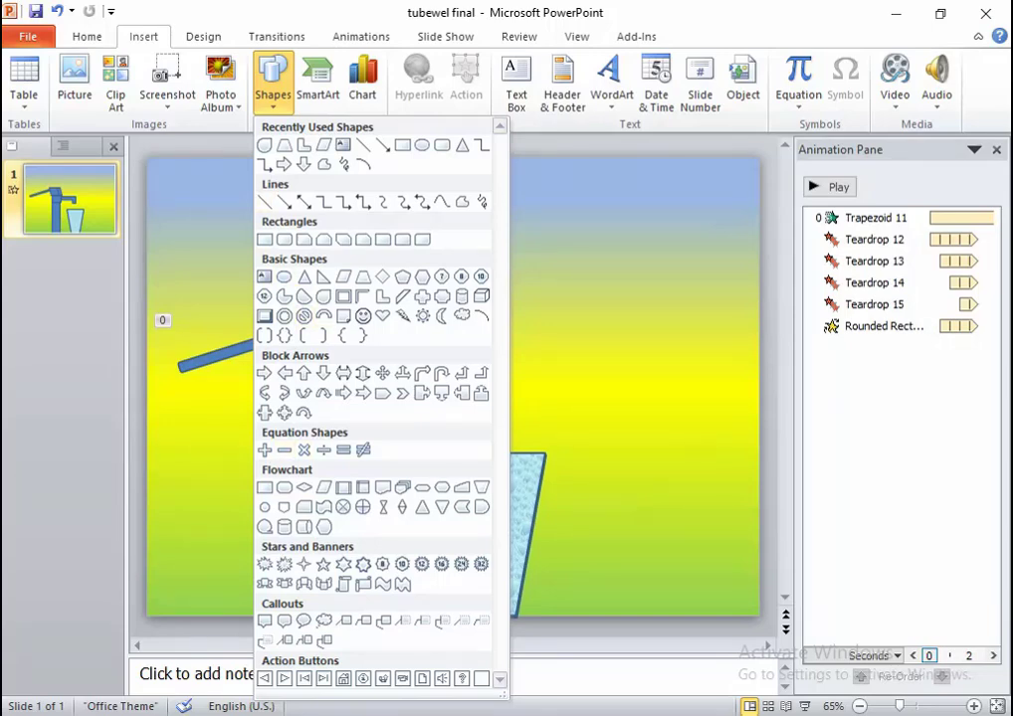
click(75, 79)
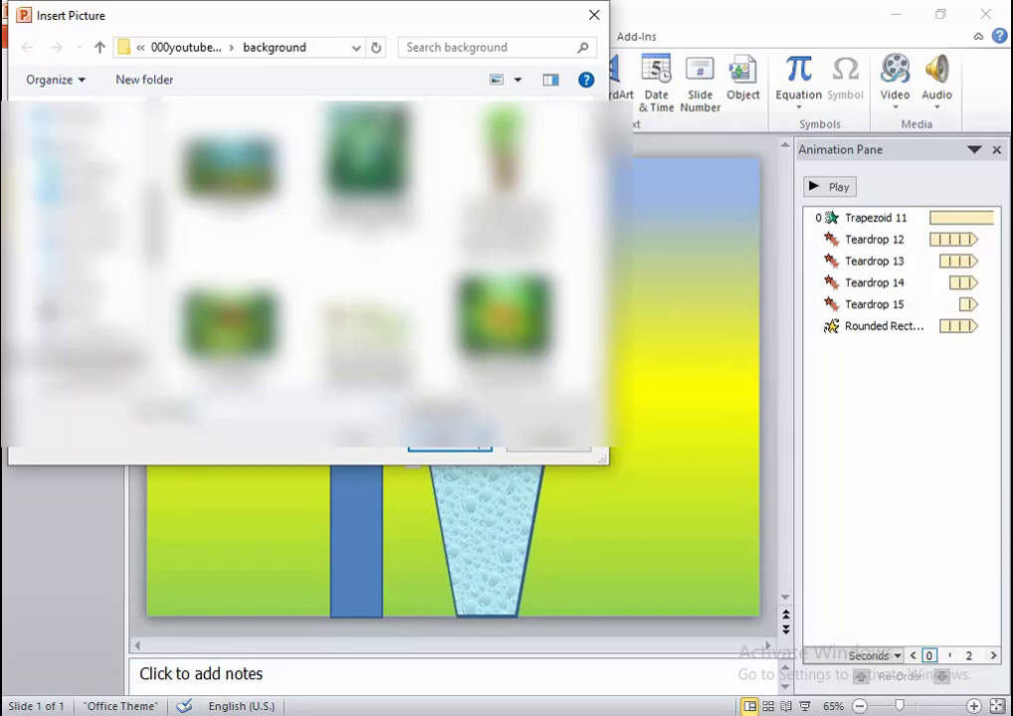
scroll(368, 249, down, 3)
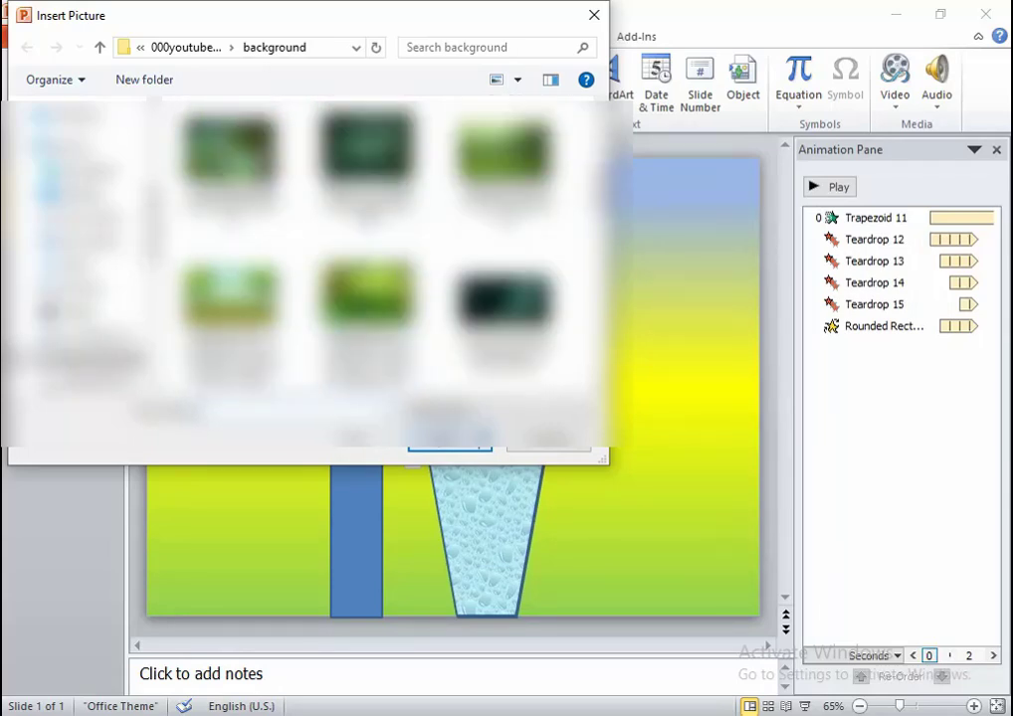
scroll(368, 249, down, 3)
scroll(368, 249, down, 3)
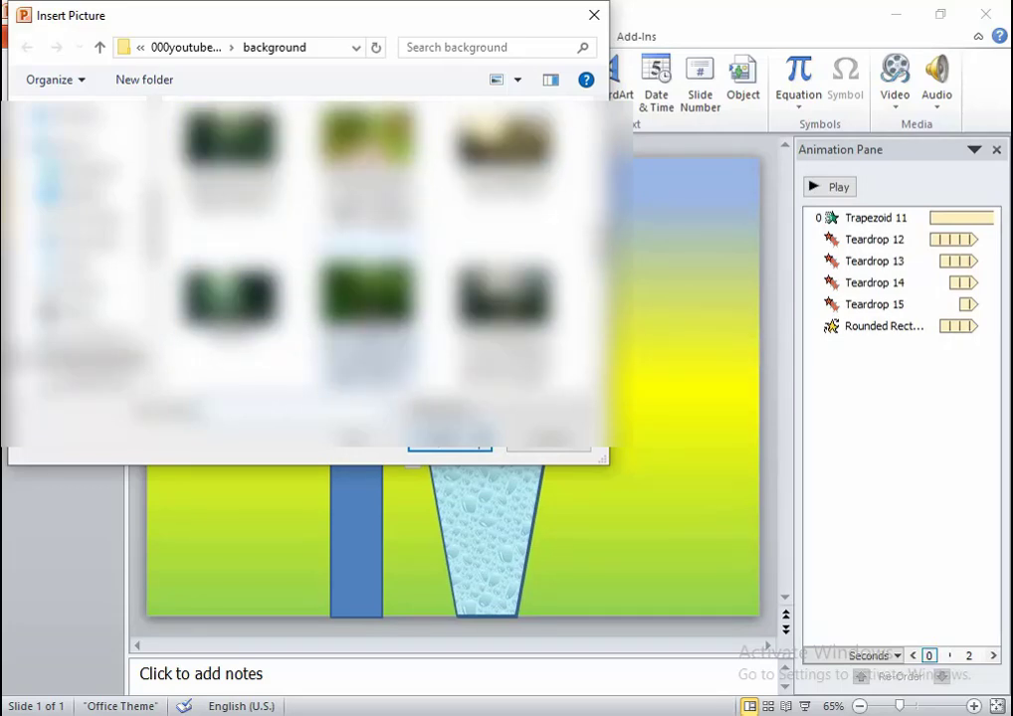
scroll(368, 248, down, 3)
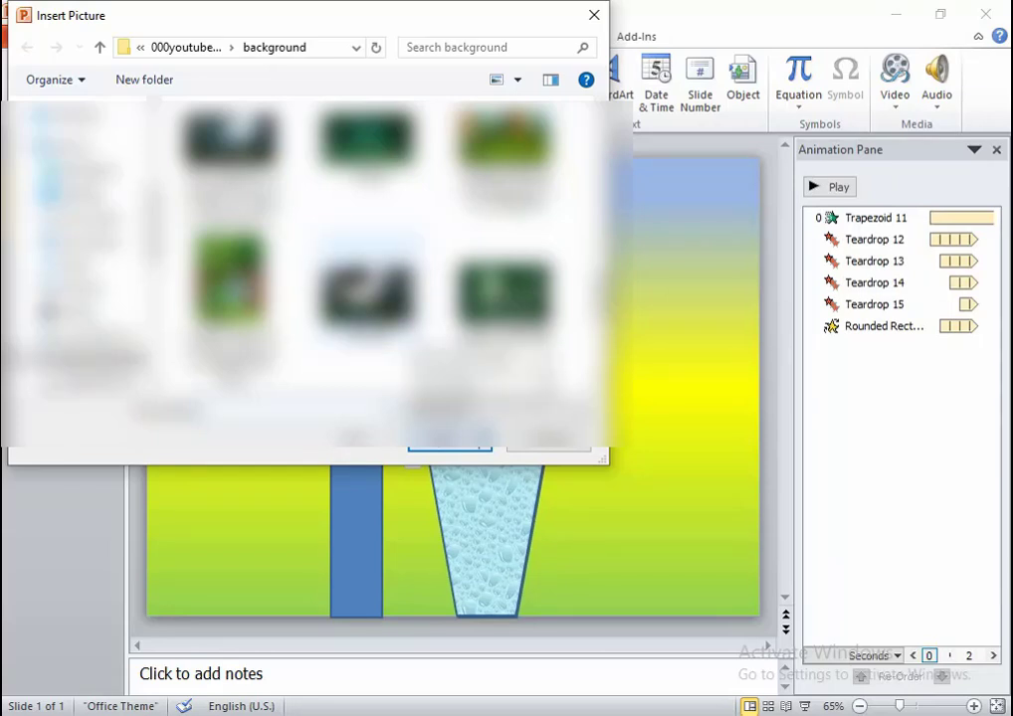
scroll(369, 249, down, 3)
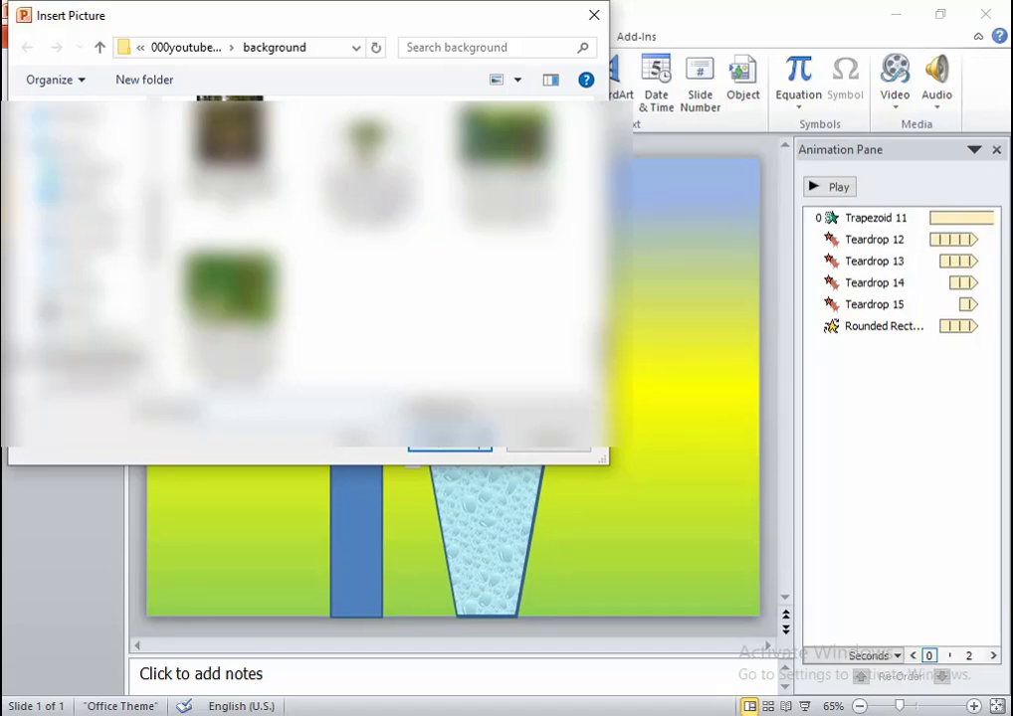
scroll(369, 249, up, 1)
scroll(368, 249, up, 3)
scroll(368, 248, up, 2)
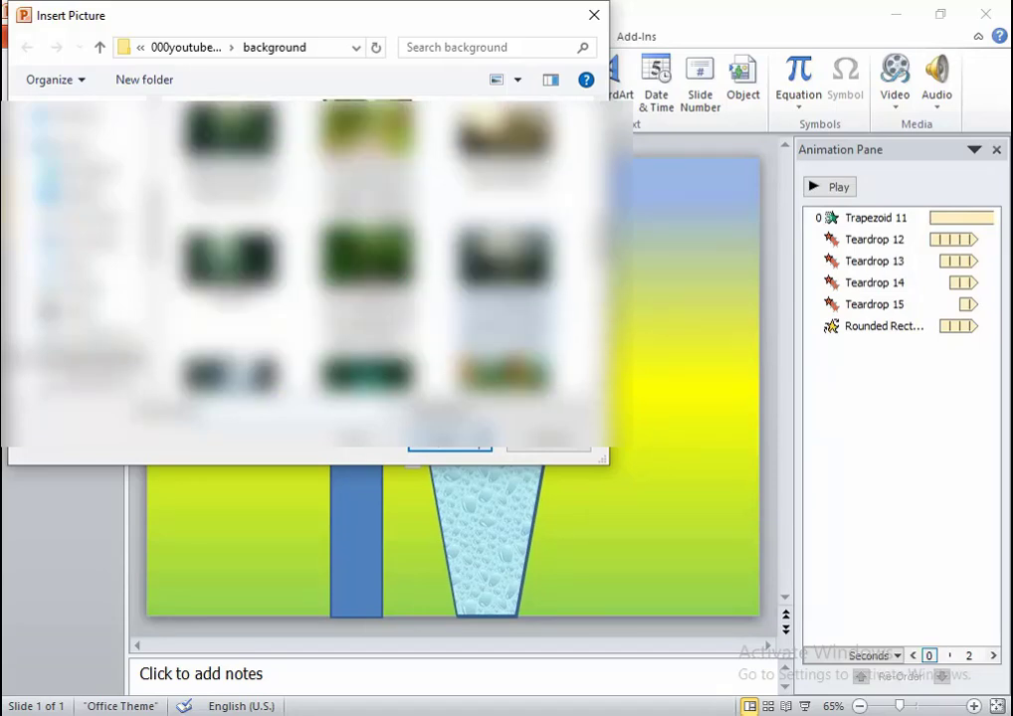
scroll(368, 249, up, 2)
scroll(368, 248, up, 2)
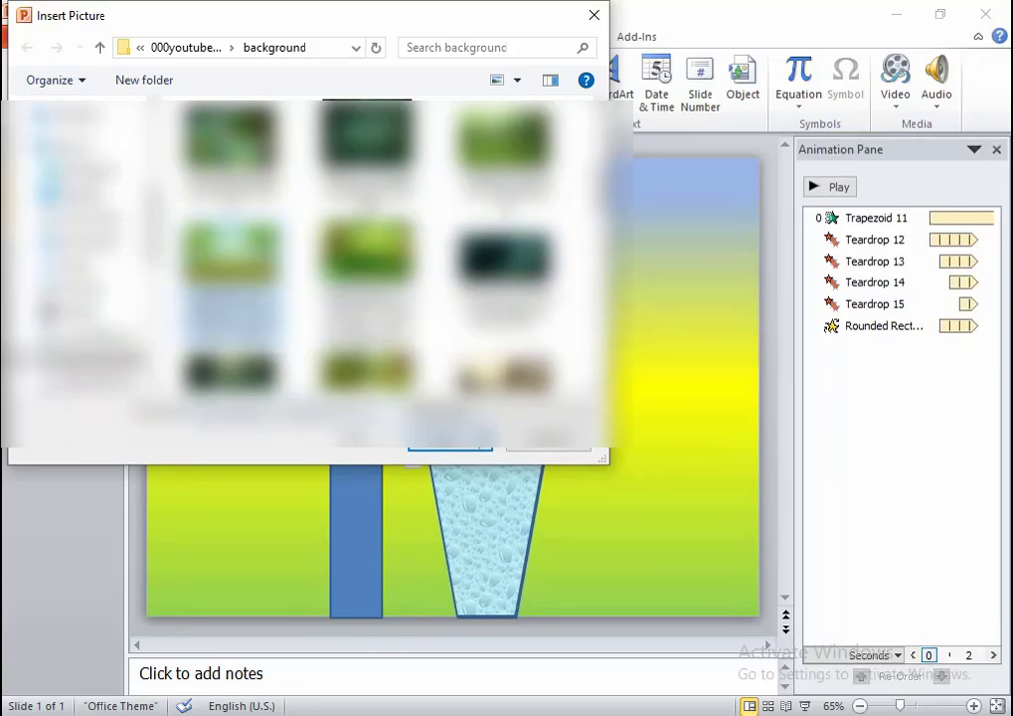
scroll(369, 249, up, 2)
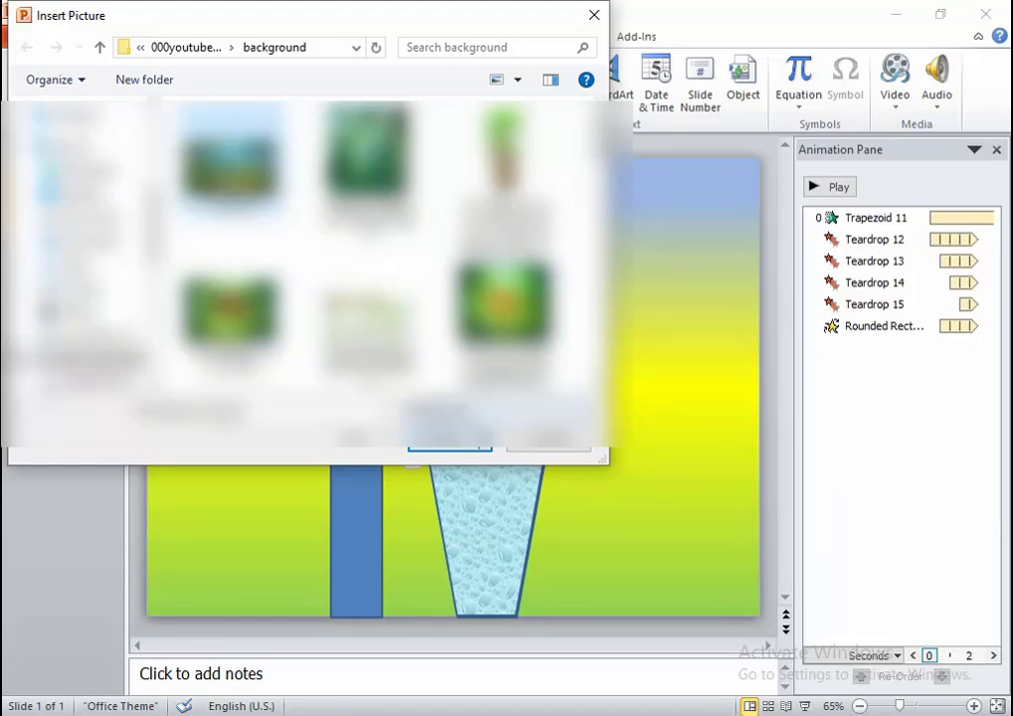
double_click(229, 154)
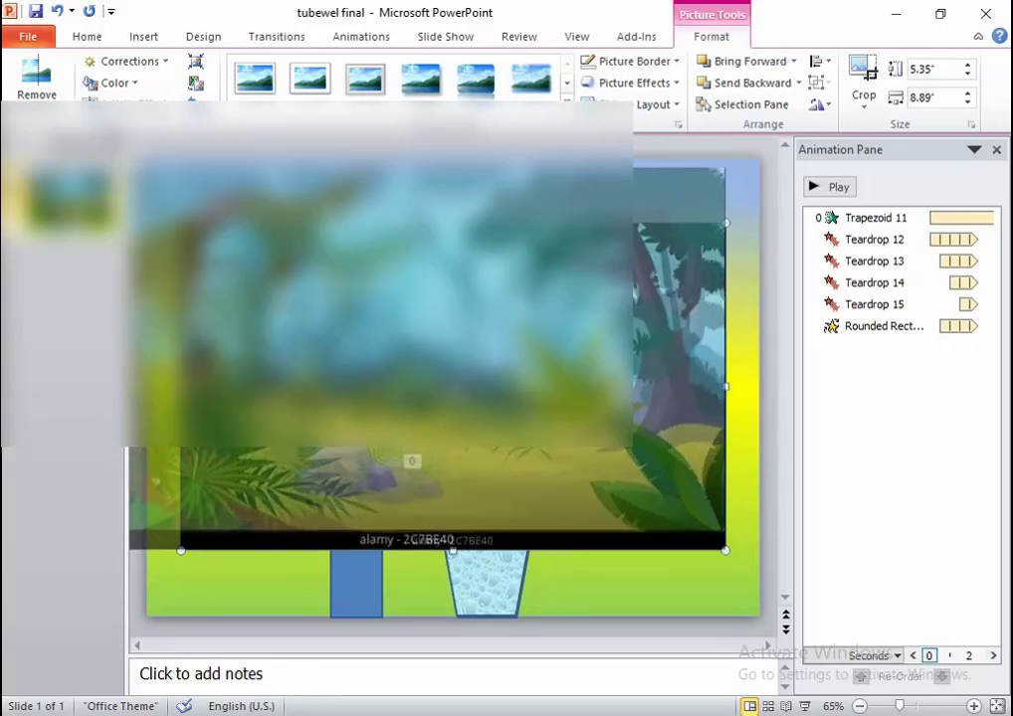
Enlarge the jungle picture to 13.16" wide, send it to back, and stretch it to the slide top
drag(180, 224, 130, 157)
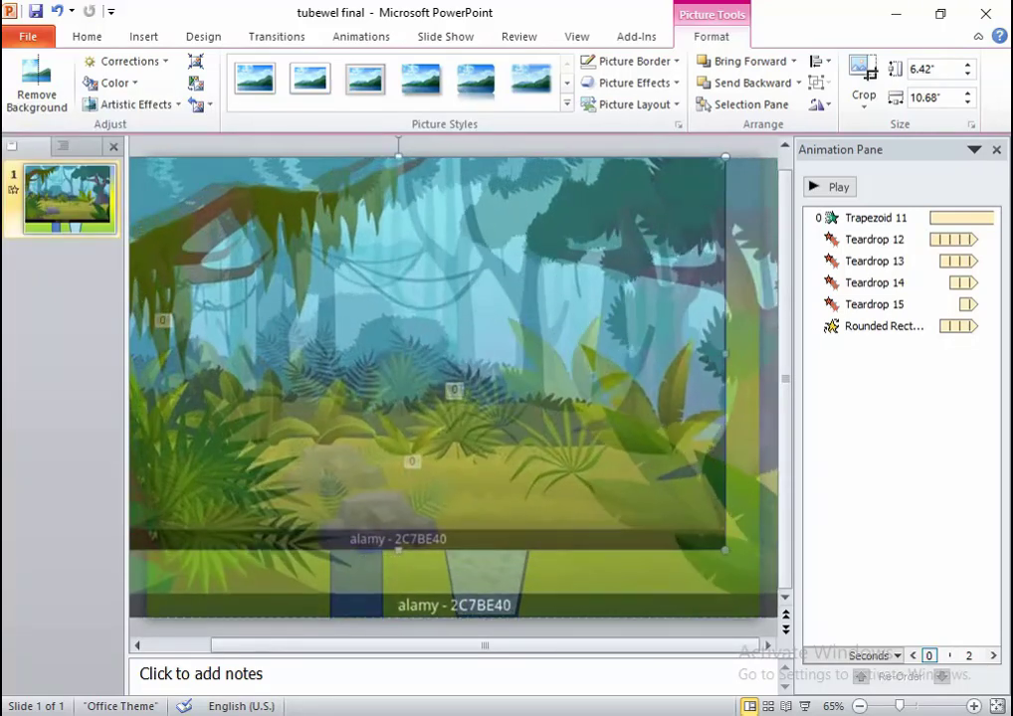
drag(726, 550, 778, 637)
right_click(581, 411)
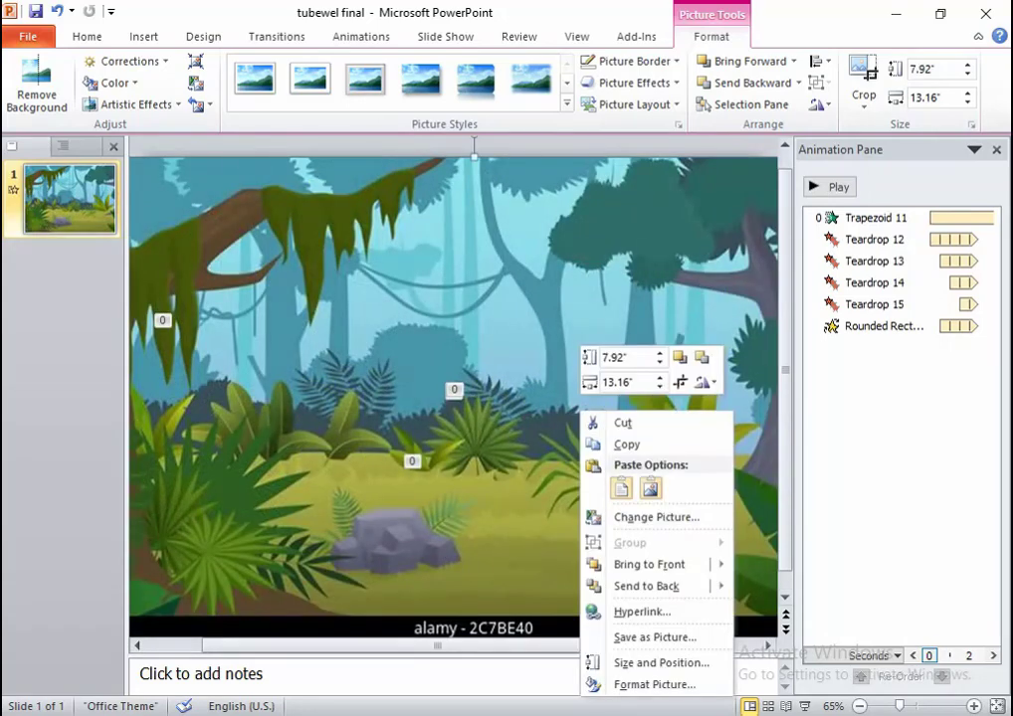
mouse_move(647, 586)
click(796, 588)
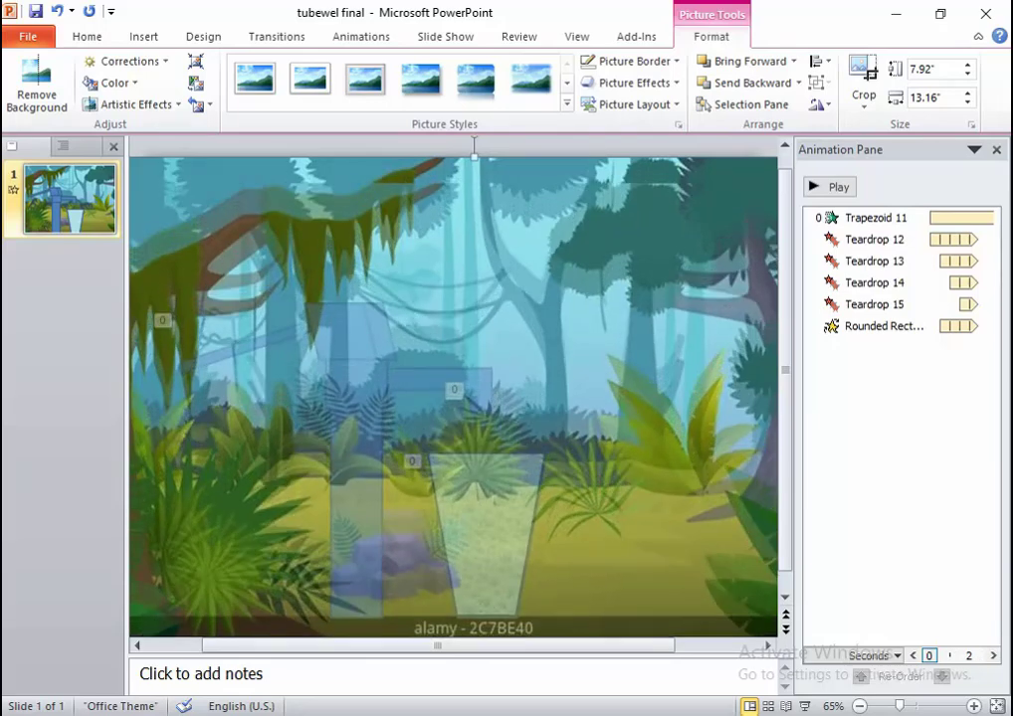
drag(474, 147, 475, 172)
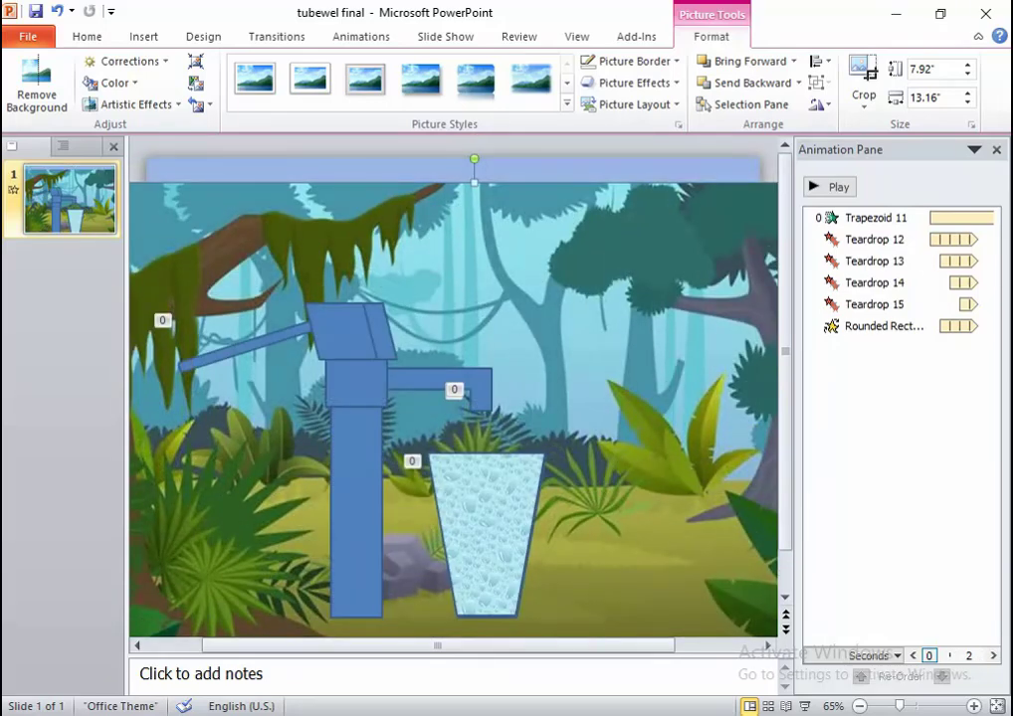
drag(475, 182, 474, 157)
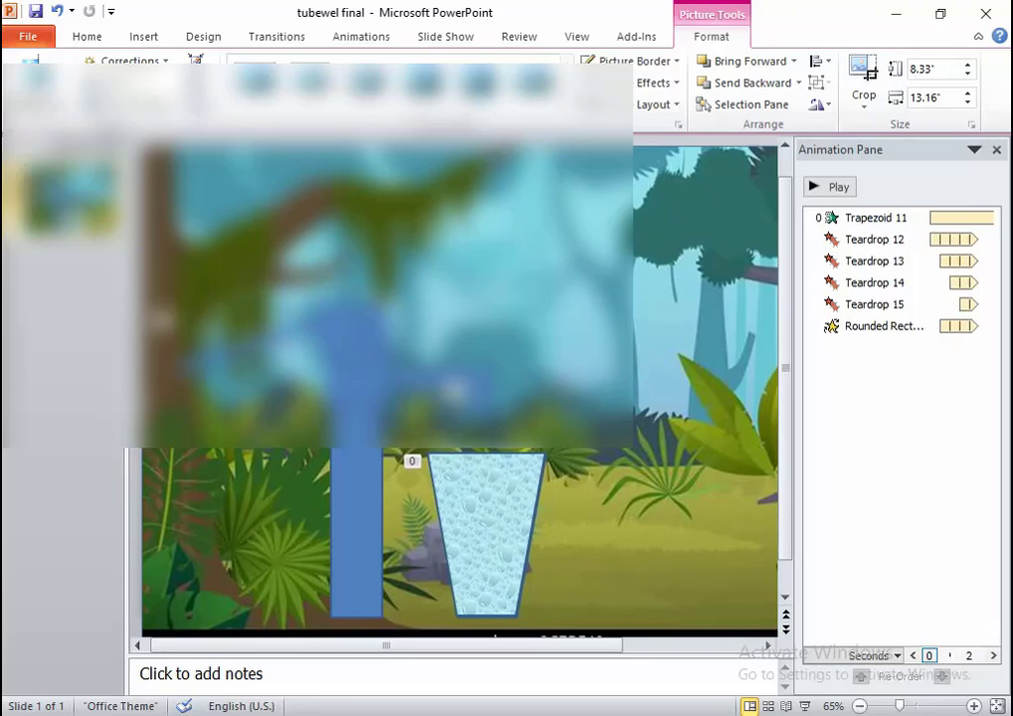
Insert the picture of the woman in a sari from the Desktop
click(143, 36)
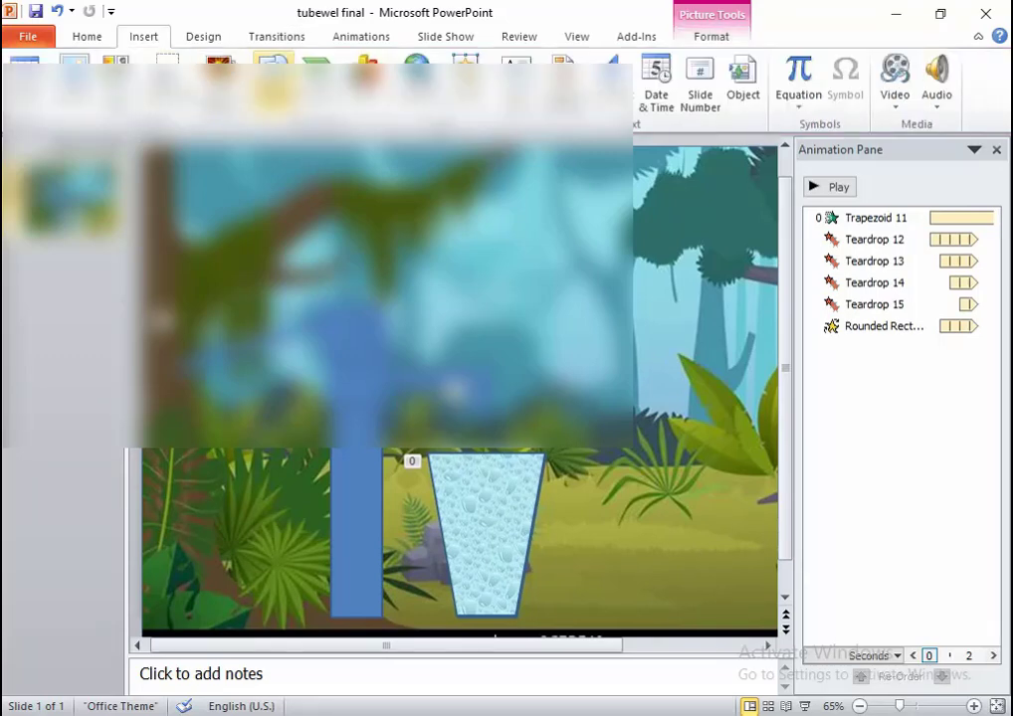
click(74, 80)
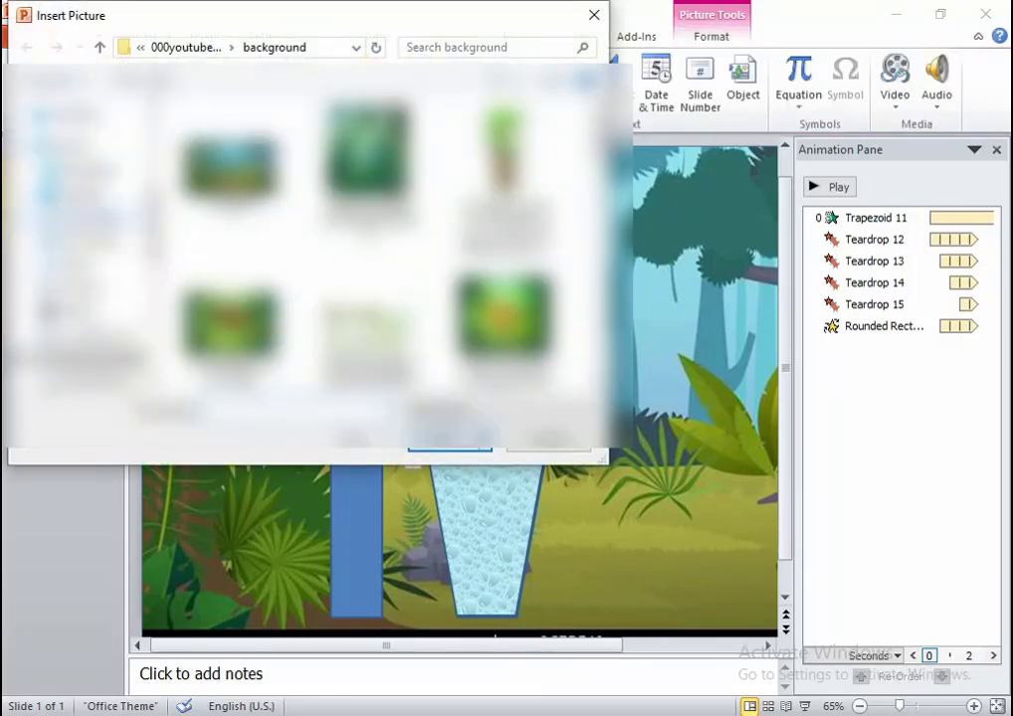
click(59, 191)
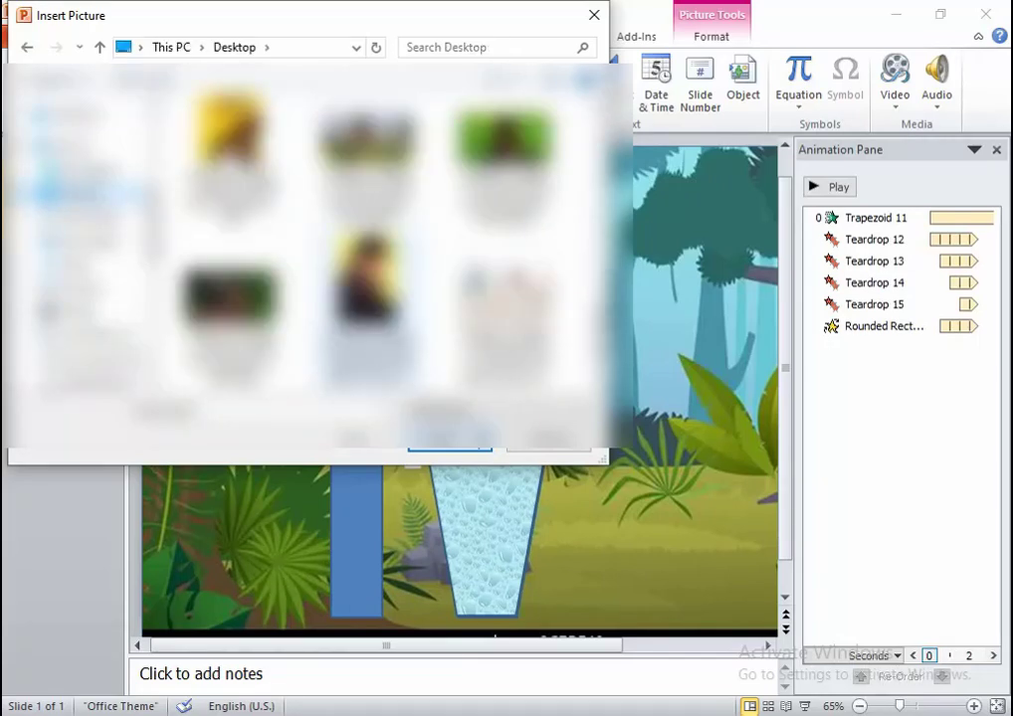
scroll(299, 248, down, 2)
double_click(229, 319)
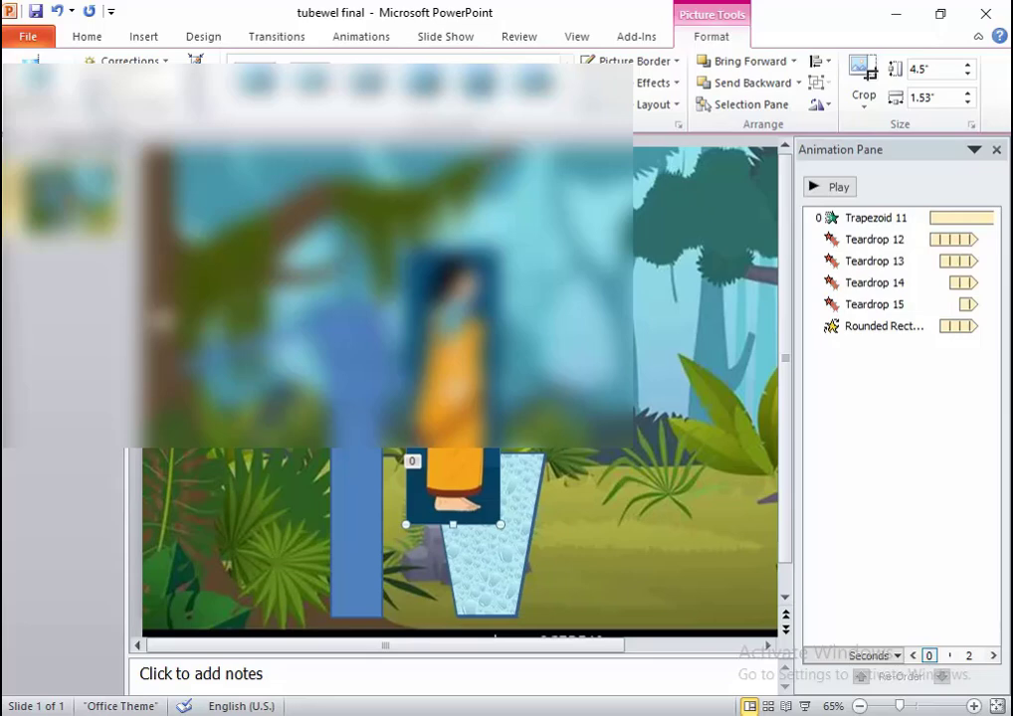
Move the woman to the slide's left edge beside the pump and enlarge her to 7" tall
drag(453, 388, 194, 448)
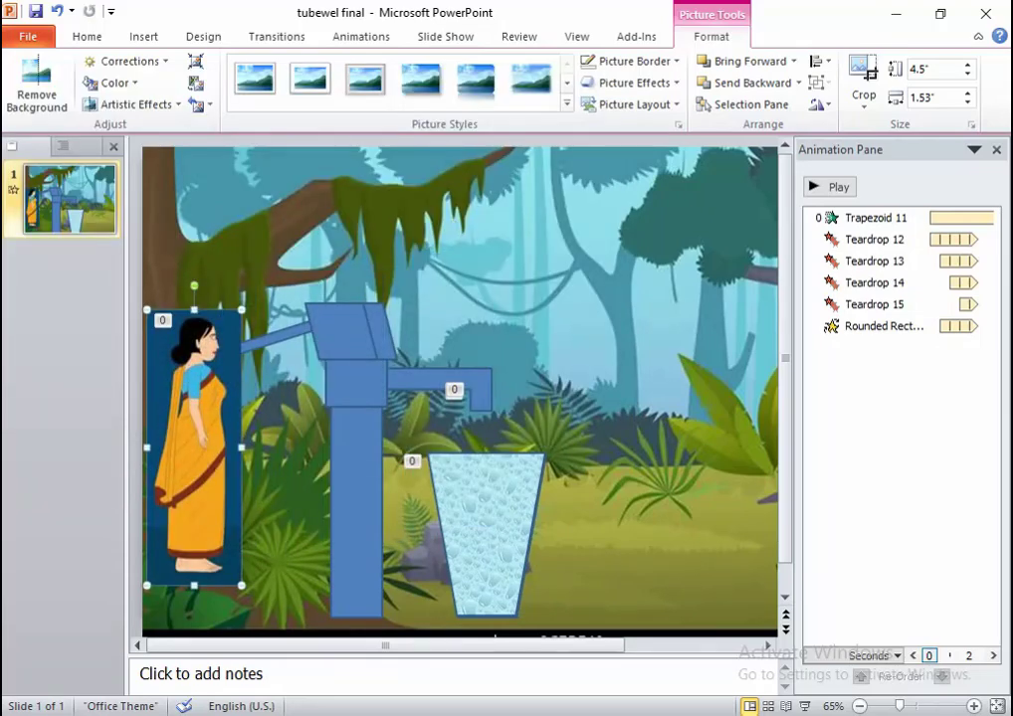
drag(242, 310, 283, 187)
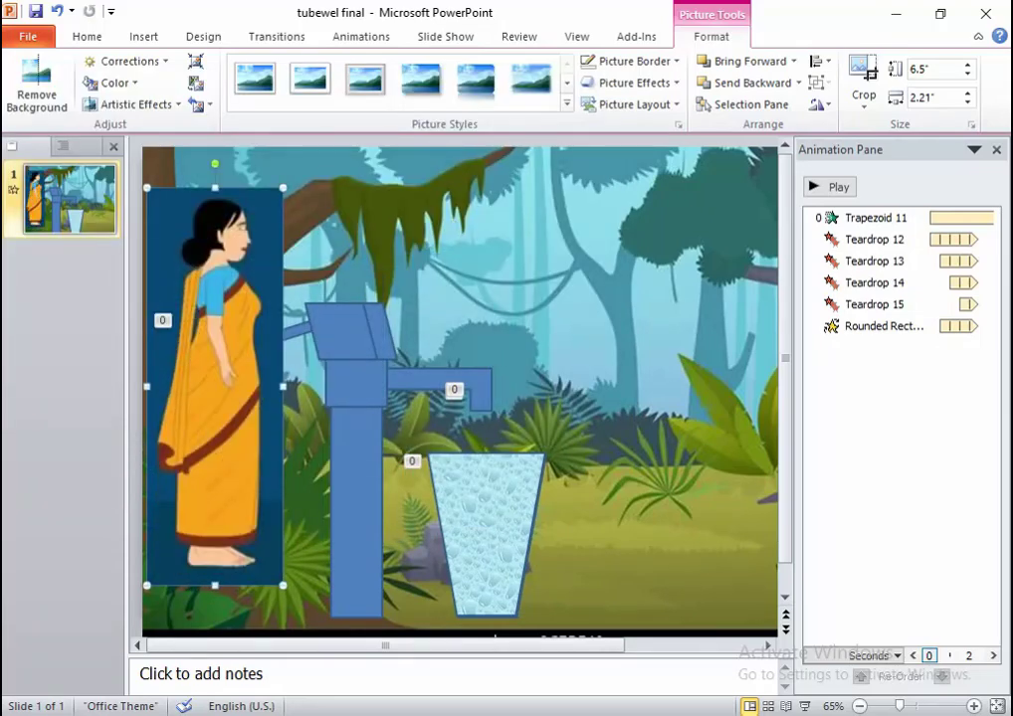
drag(215, 388, 209, 425)
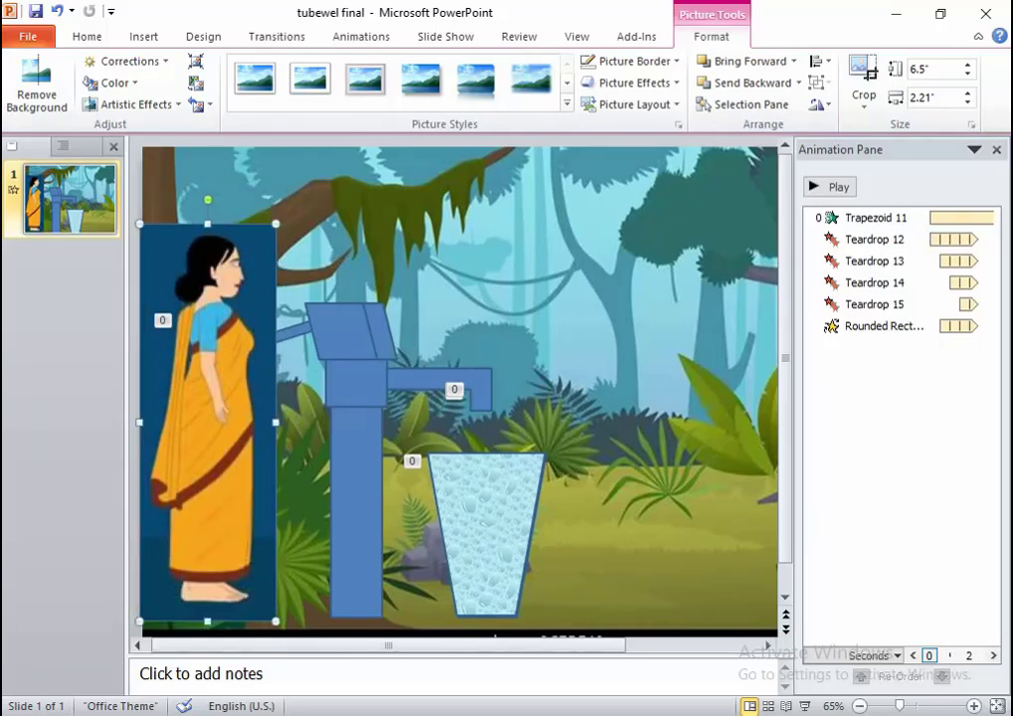
drag(276, 224, 286, 192)
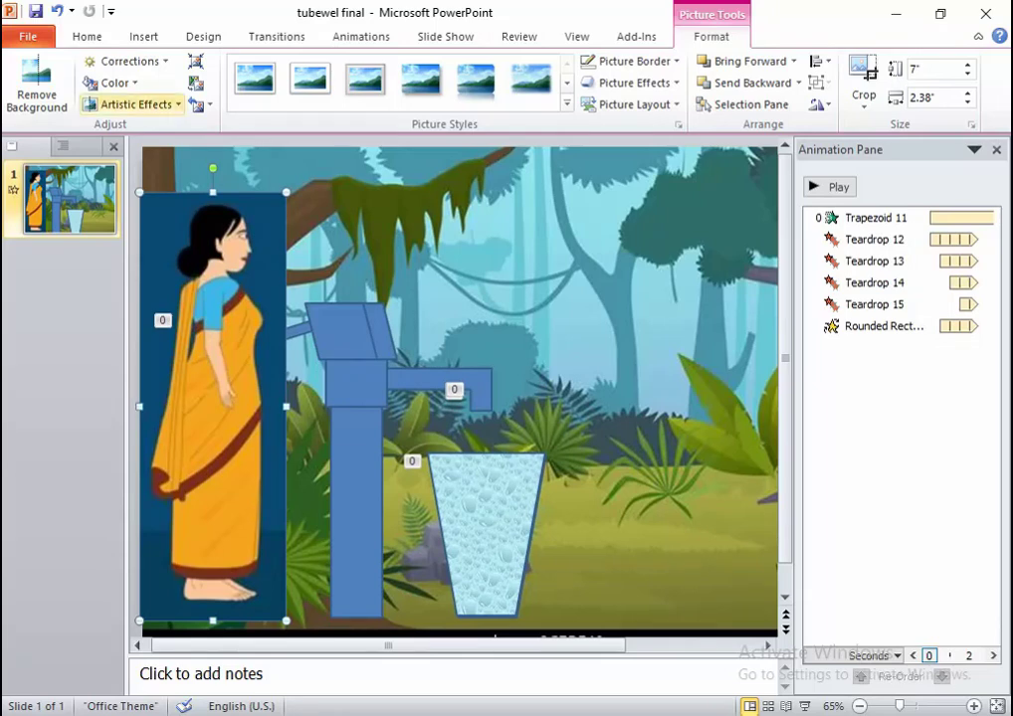
Remove the woman picture's dark background, keeping her hair and feet in the cut-out
click(37, 84)
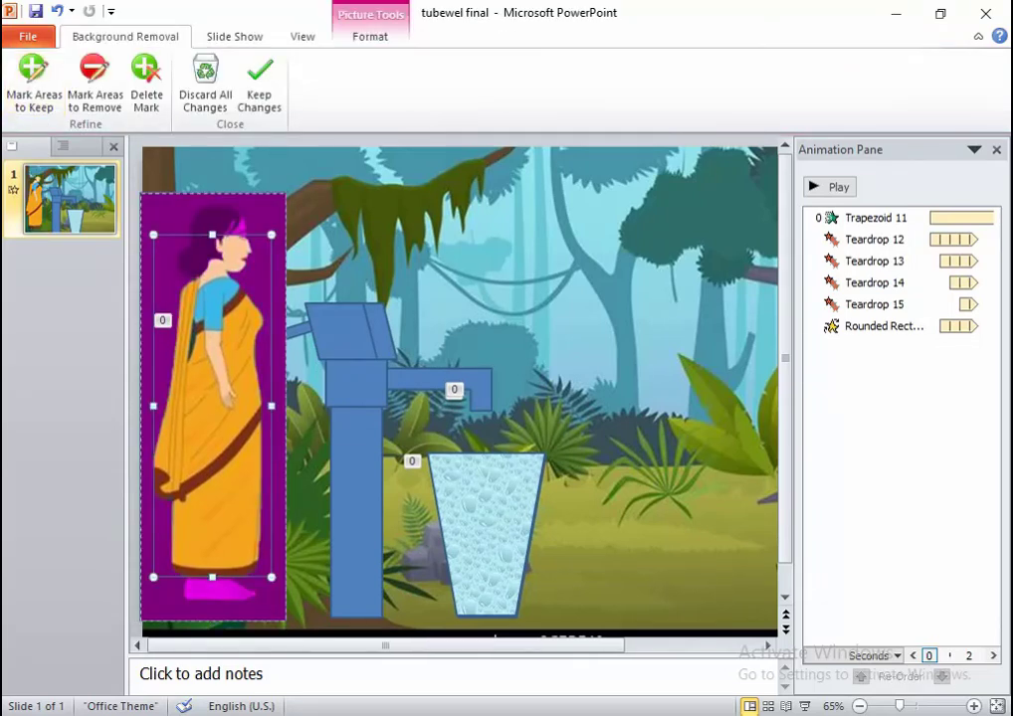
drag(212, 235, 212, 194)
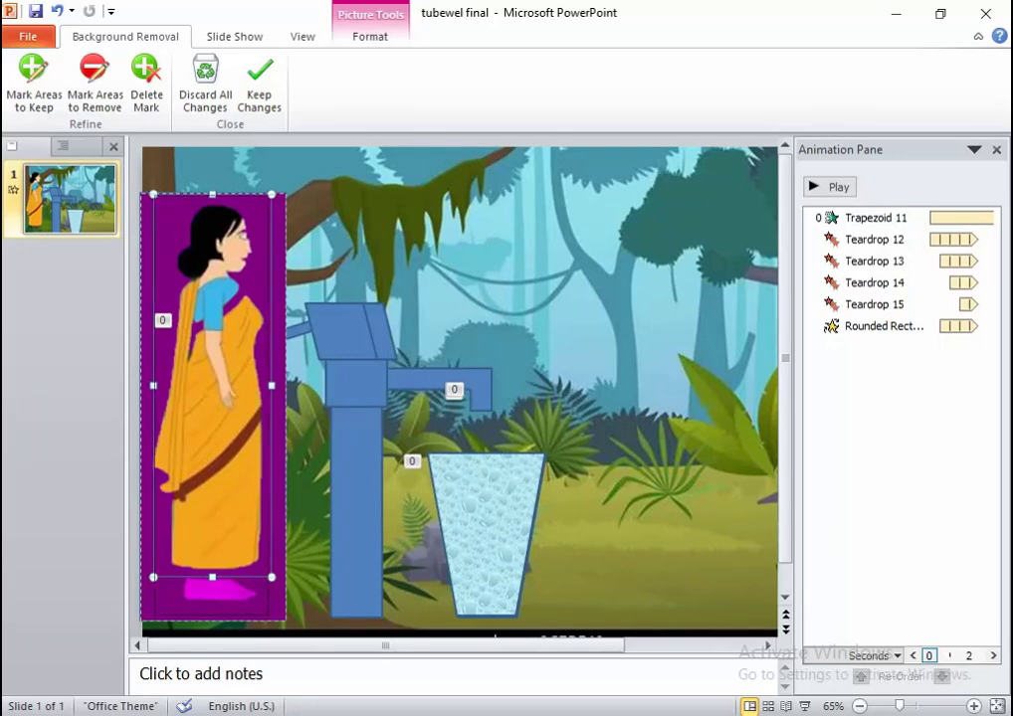
drag(212, 577, 210, 613)
click(260, 88)
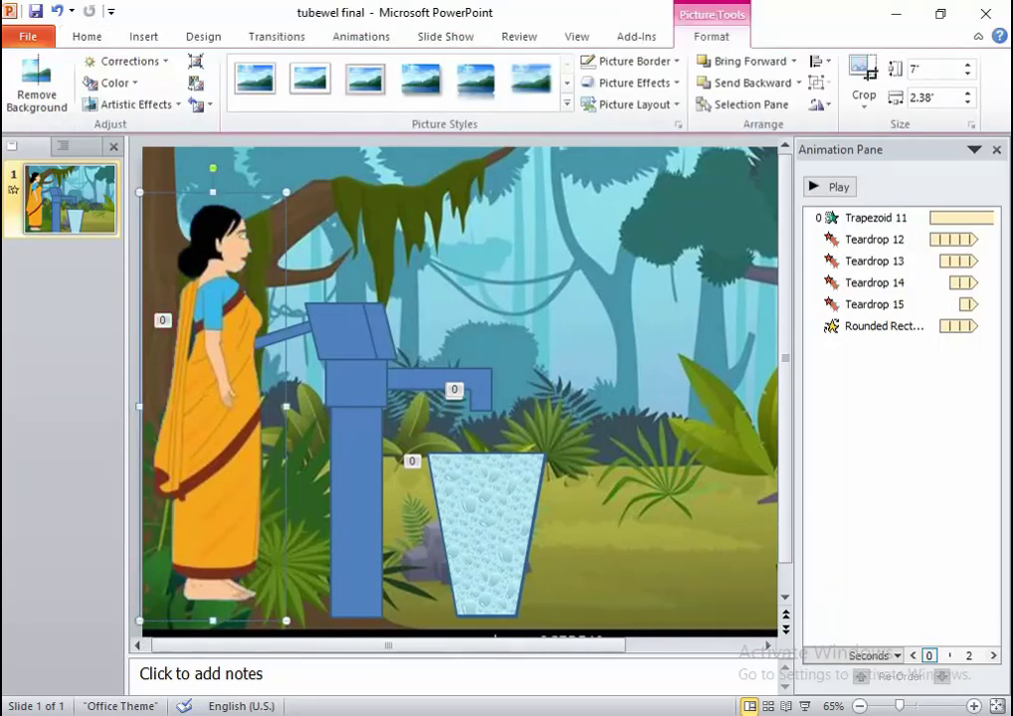
Make the woman picture slightly taller, 7.58", and start the slide show
key(Tab)
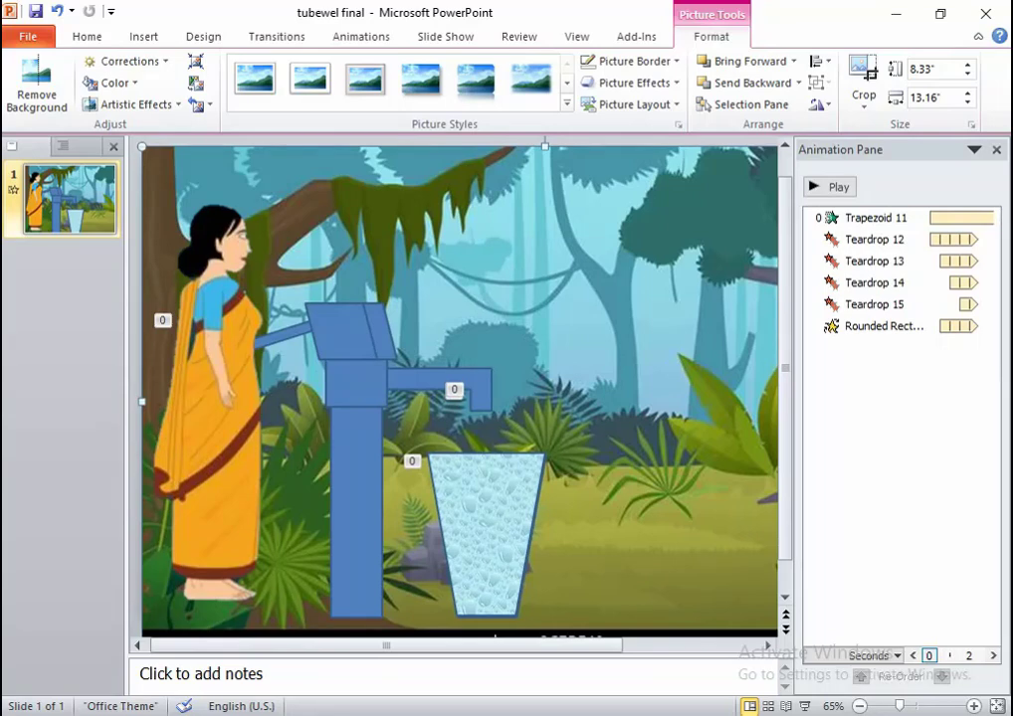
key(shift+Tab)
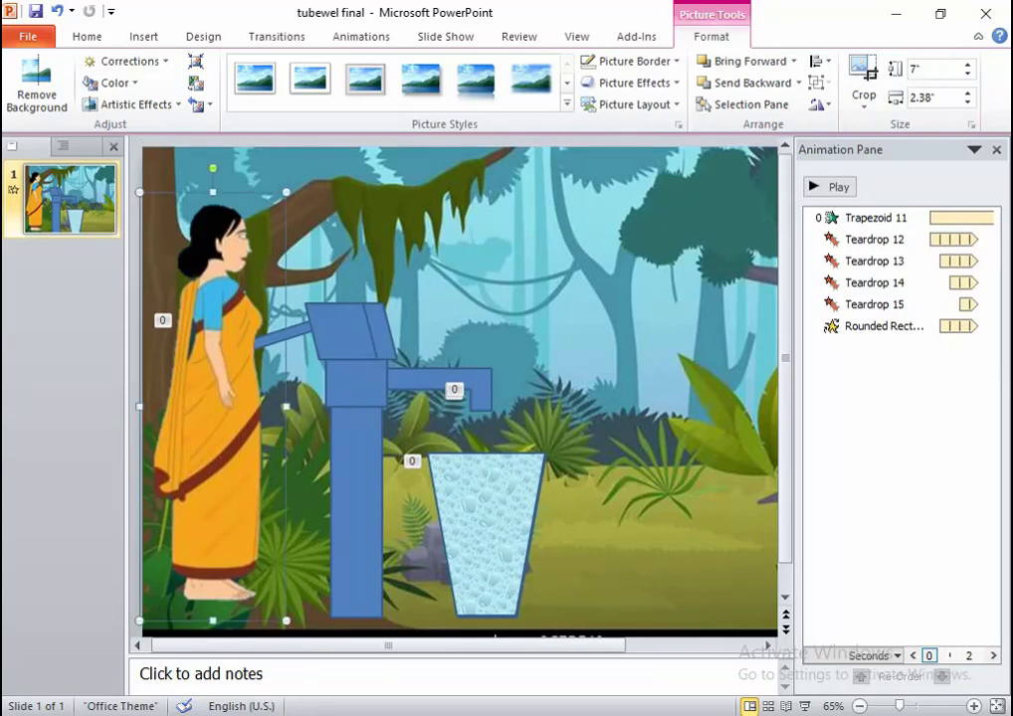
drag(213, 157, 213, 142)
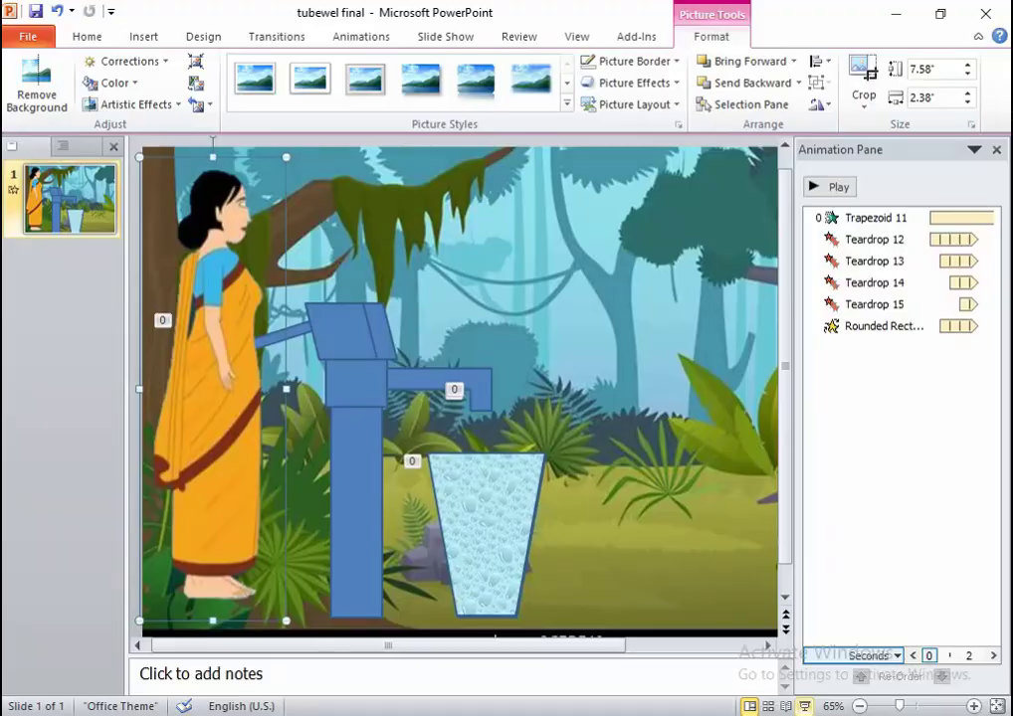
click(803, 706)
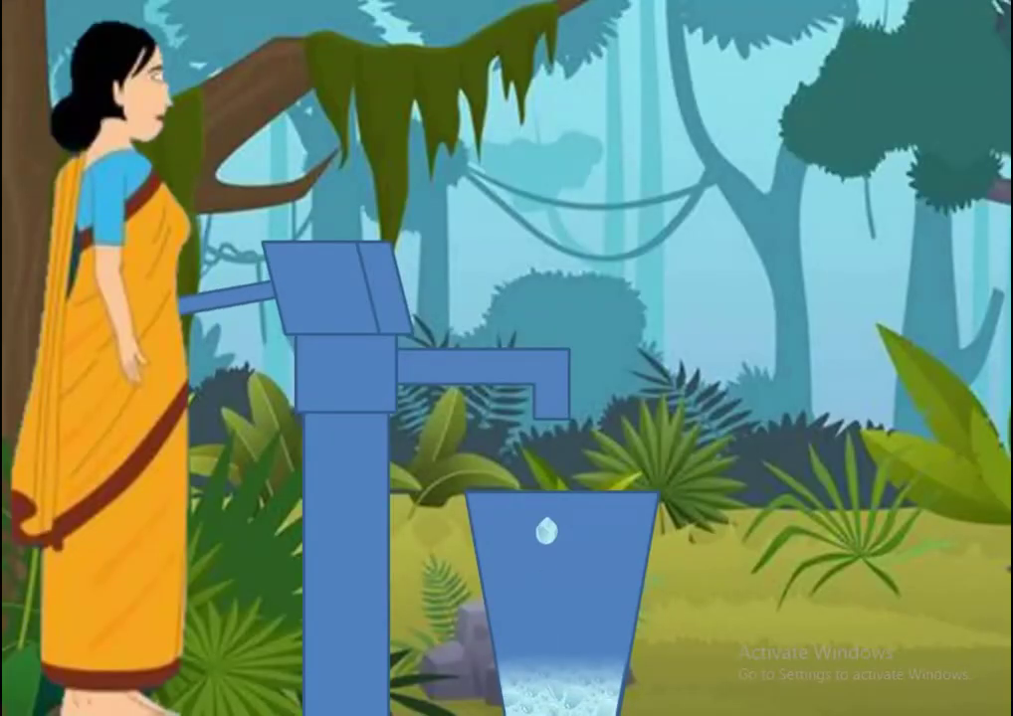